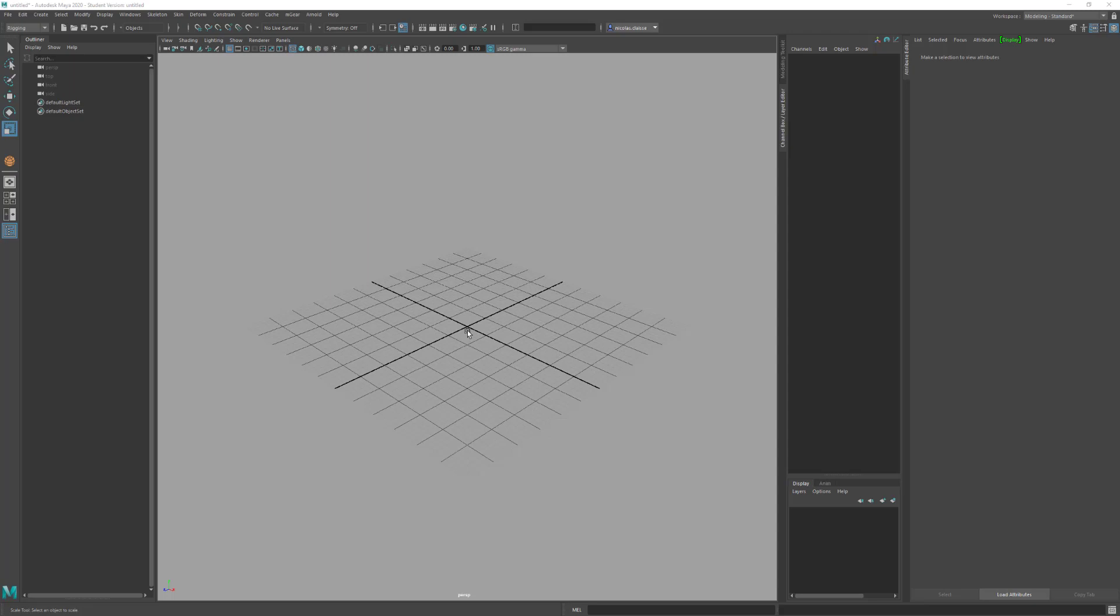
shift+right_click(467, 330)
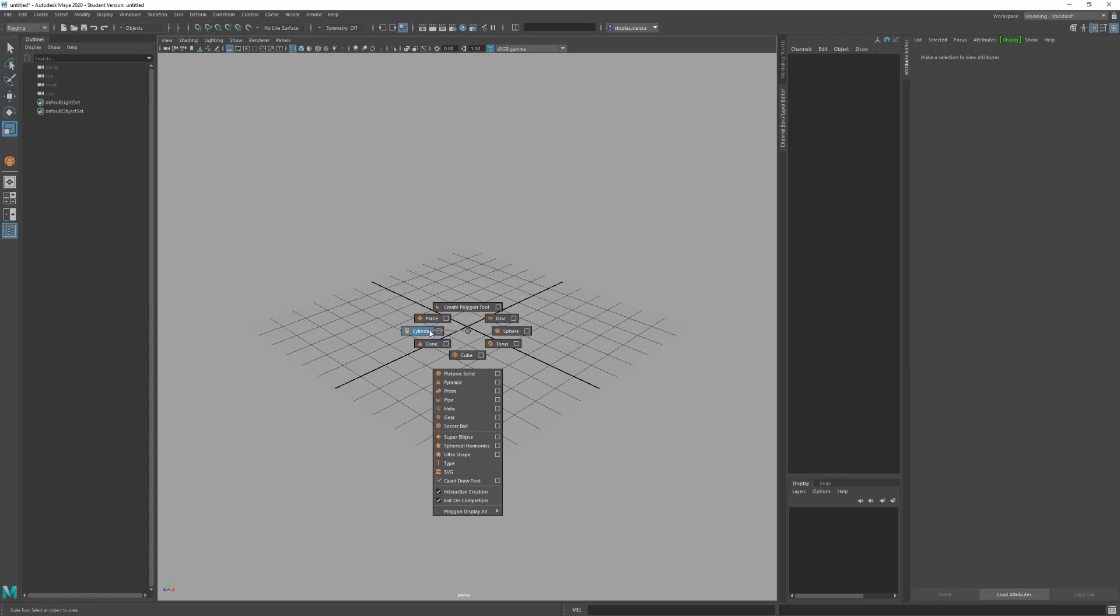
click(450, 335)
drag(453, 340, 466, 364)
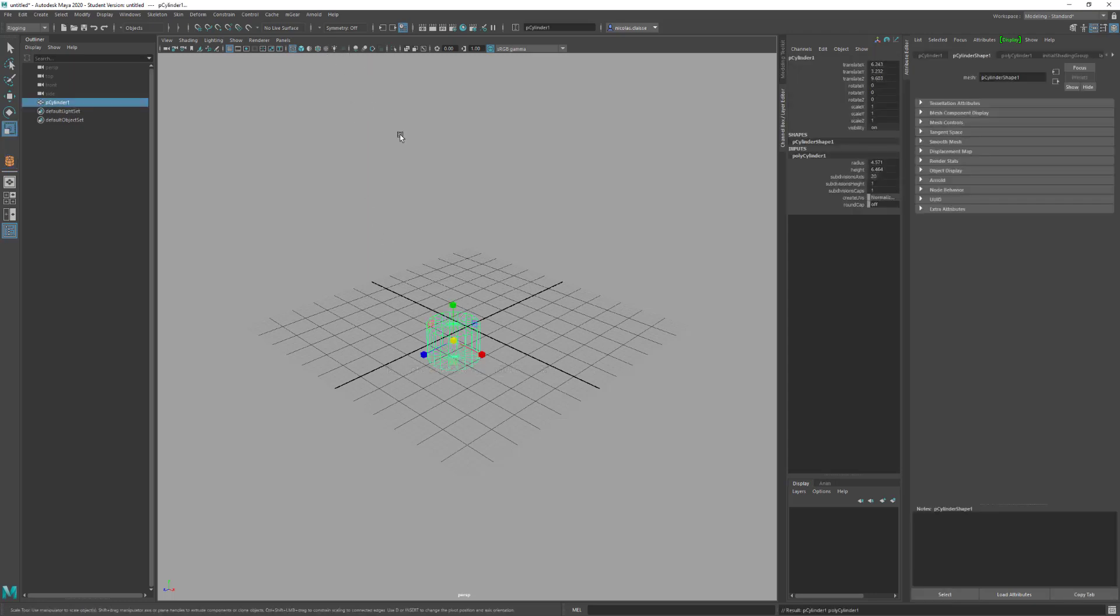
key(Delete)
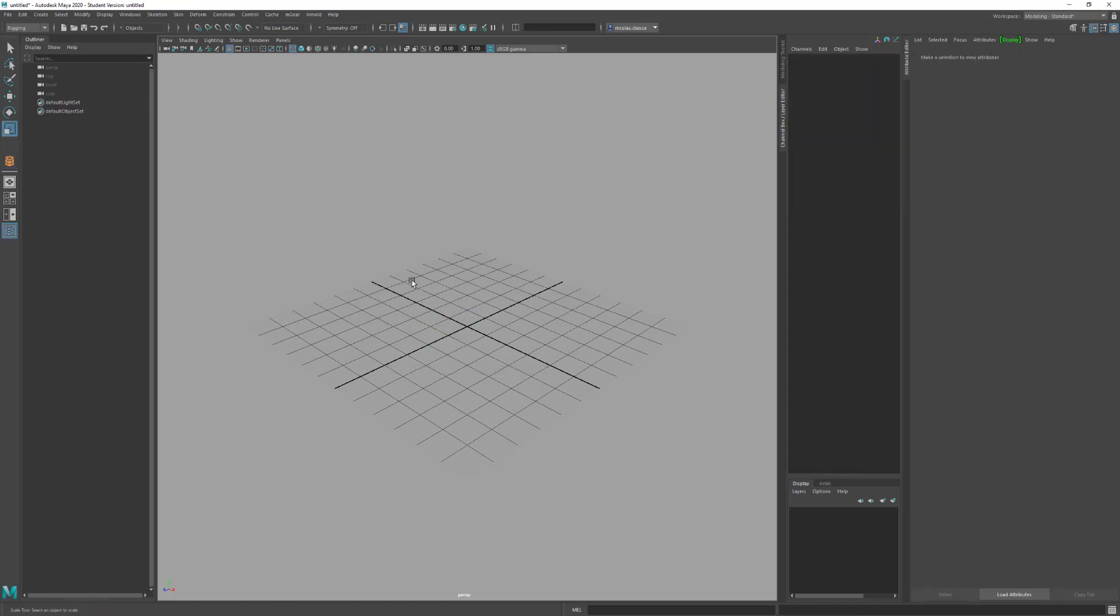
Create a tall polygon cylinder on the grid with a radius of about 2.96 and a height of about 13.2
shift+right_click(413, 280)
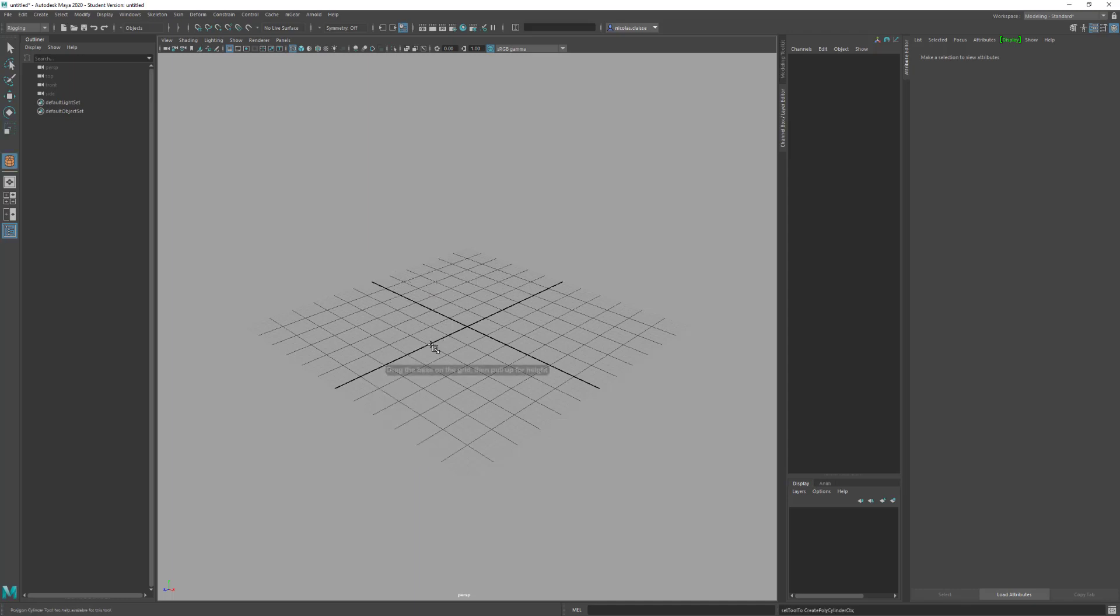
click(367, 280)
drag(427, 330, 423, 259)
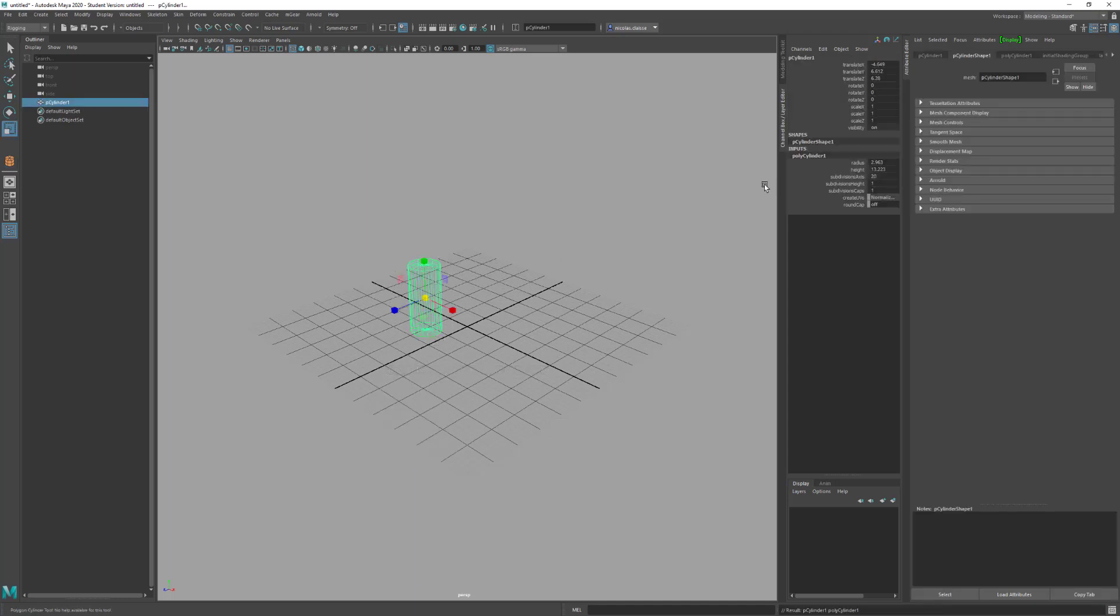
Set the cylinder's Subdivisions Axis to 8
click(1009, 54)
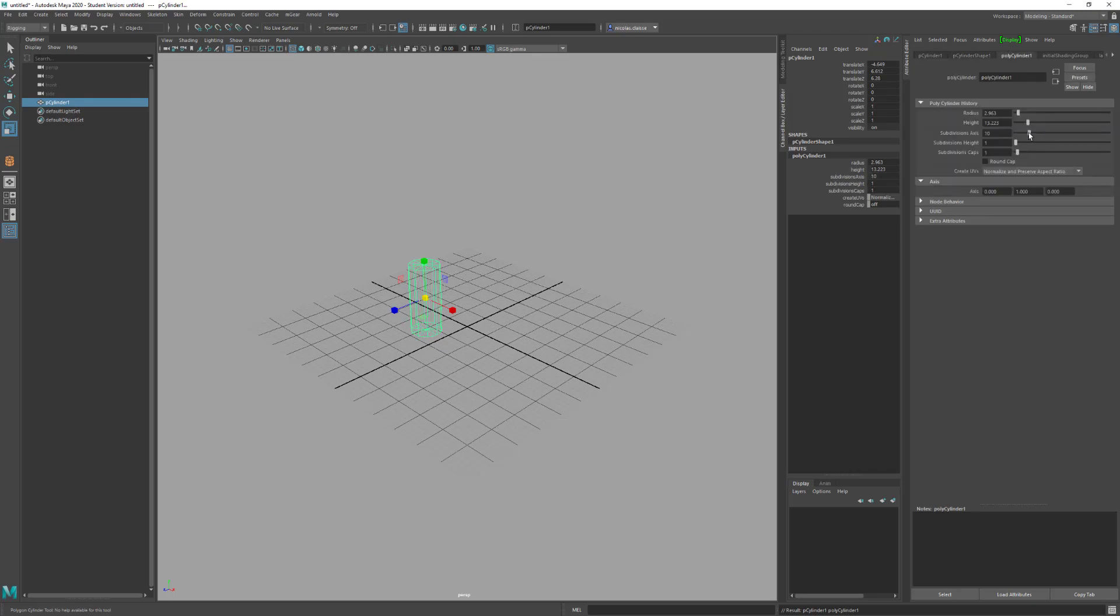
drag(1030, 134, 1027, 134)
alt+drag(447, 310, 445, 305)
alt+right_drag(436, 279, 605, 320)
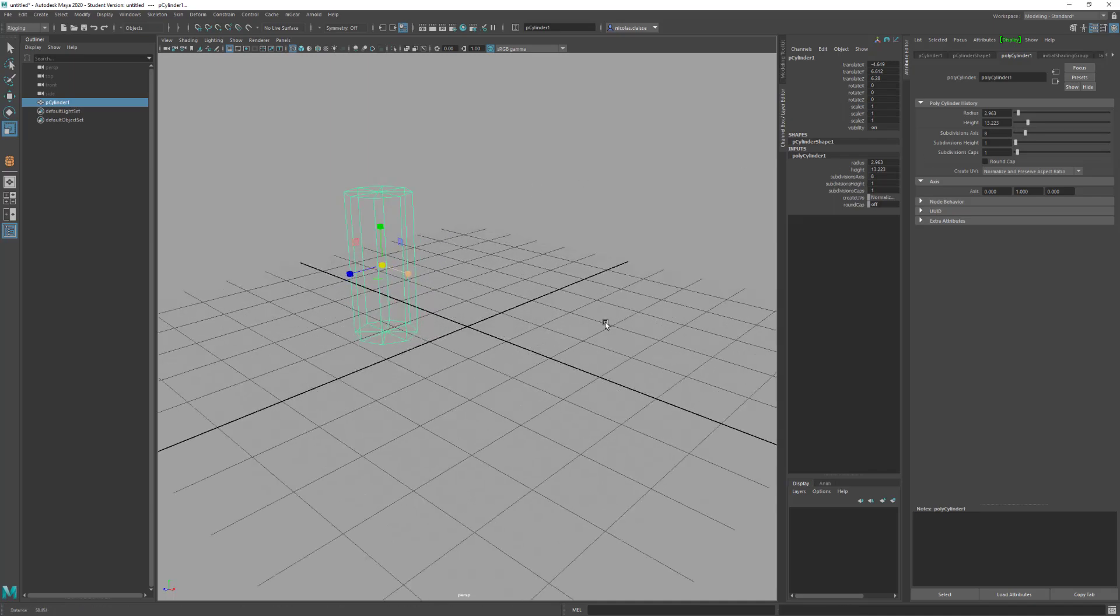
alt+middle_drag(496, 279, 539, 318)
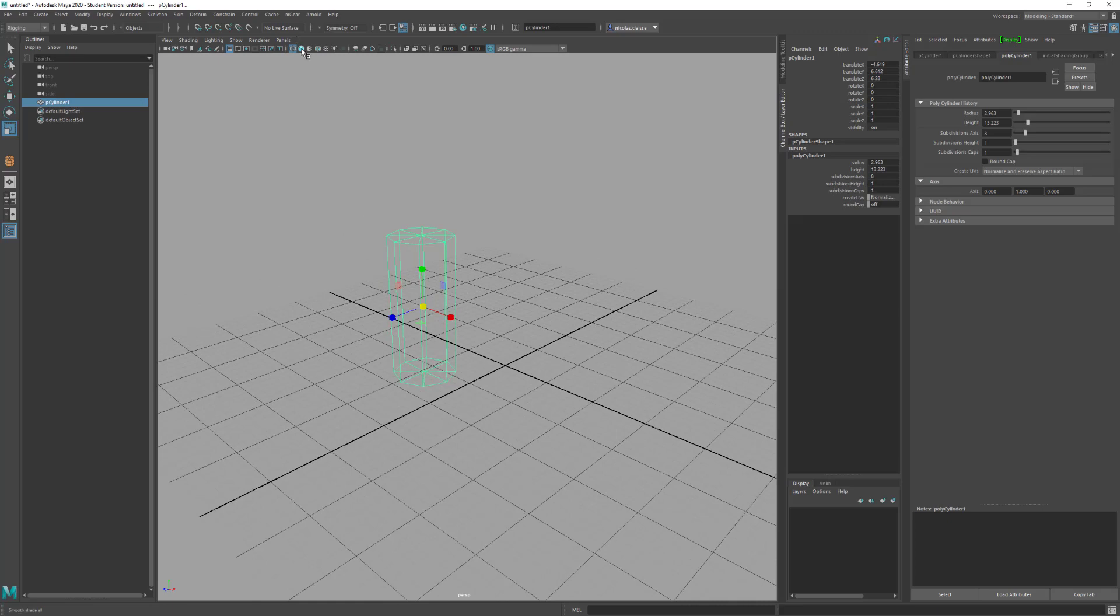
click(300, 48)
click(293, 48)
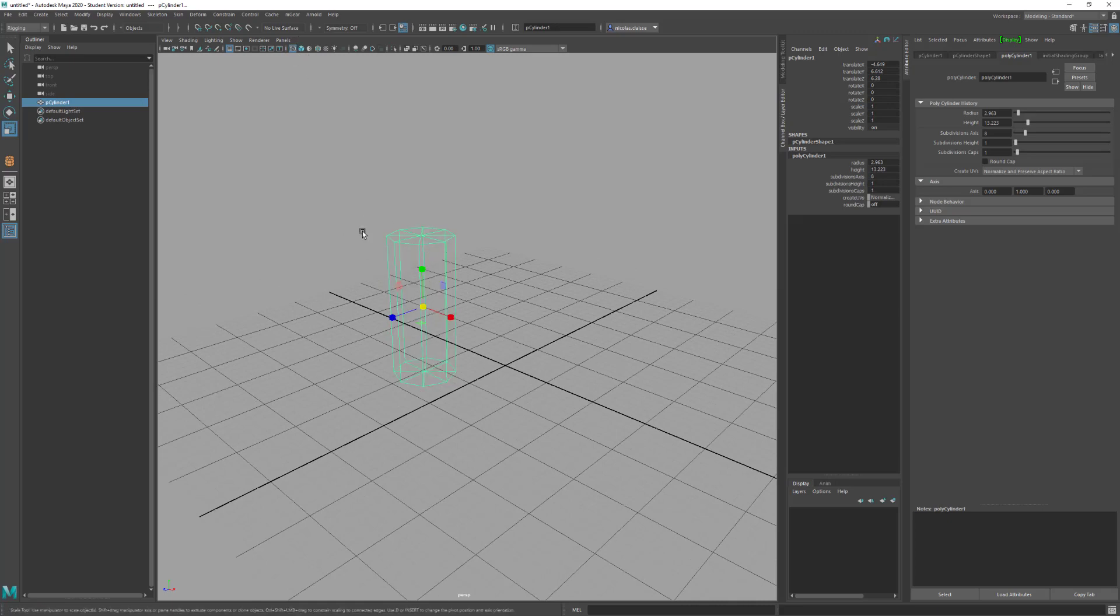
alt+drag(479, 305, 452, 296)
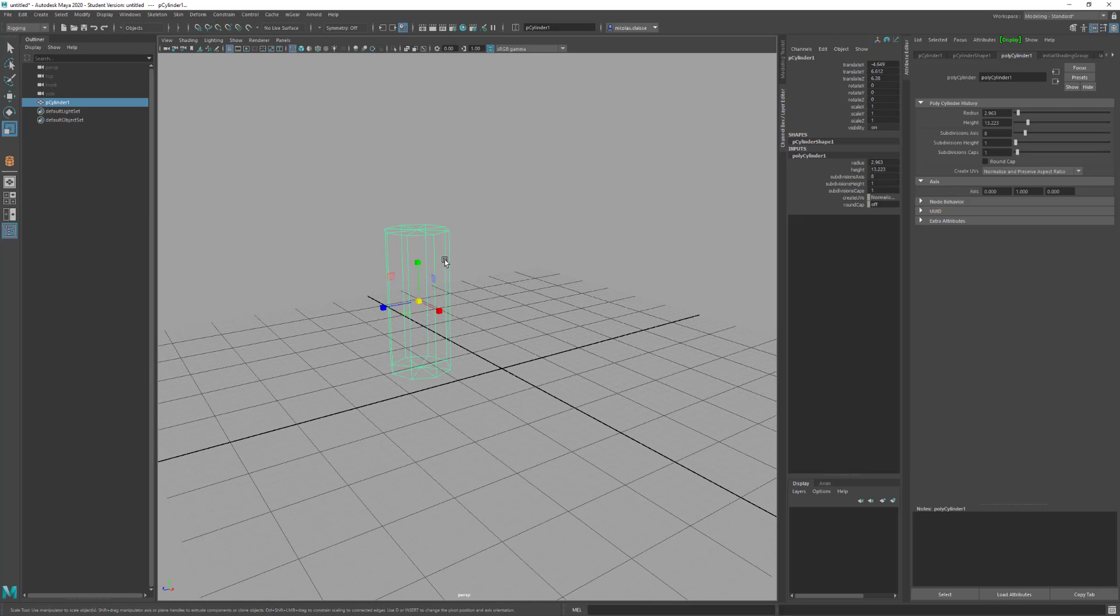
key(e)
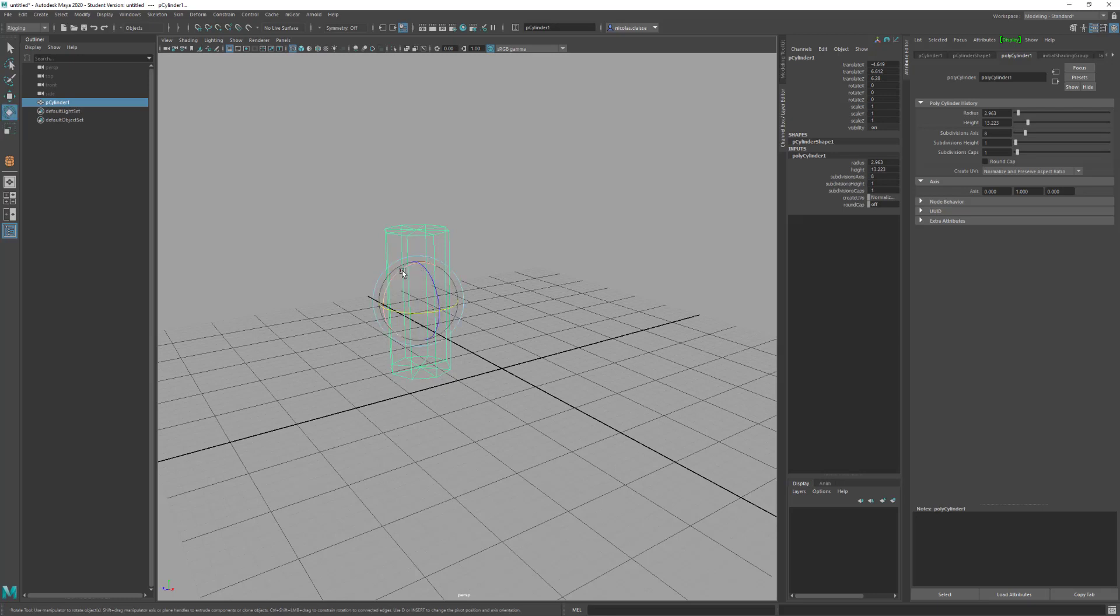
mouse_move(402, 273)
mouse_down()
mouse_move(408, 303)
mouse_move(410, 271)
mouse_up()
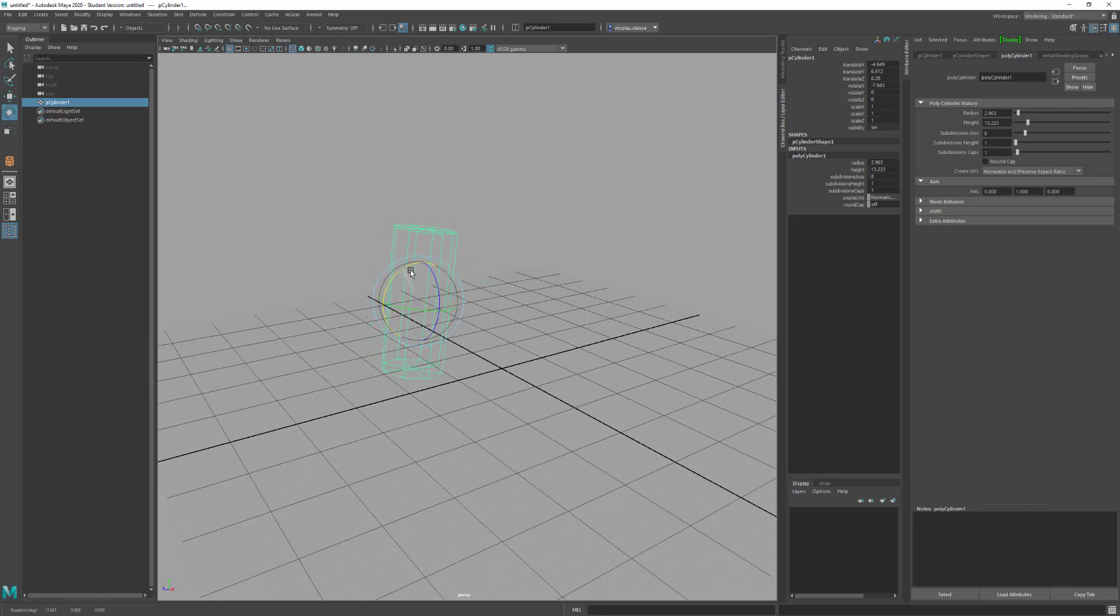
key(ctrl+z)
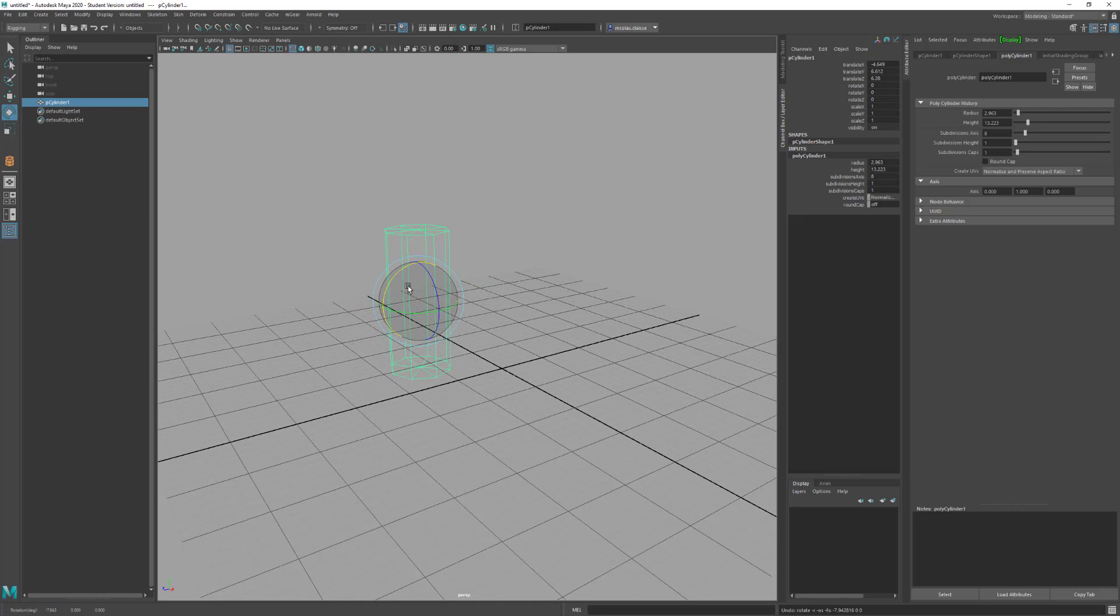
Activate the Move tool and show the cylinder's transform attributes, with the Channel Box collapsed
key(w)
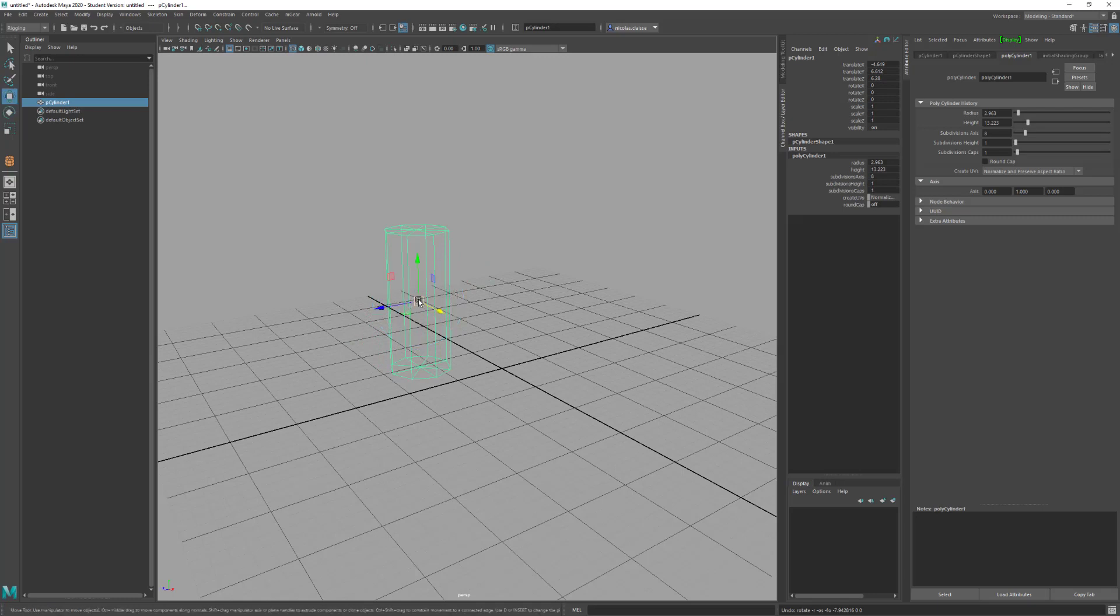
click(929, 55)
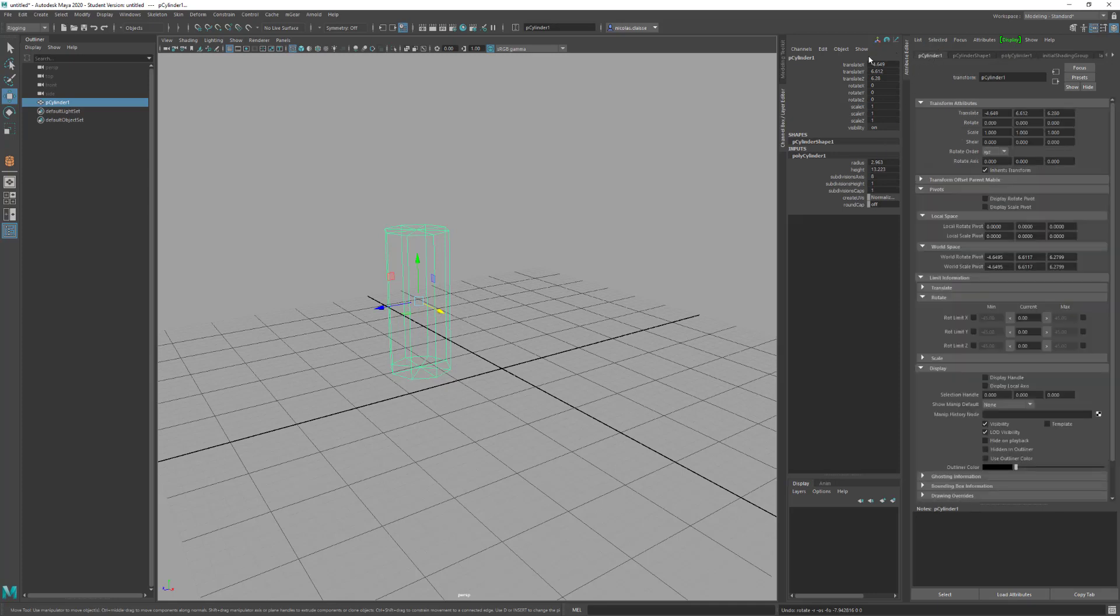
click(782, 107)
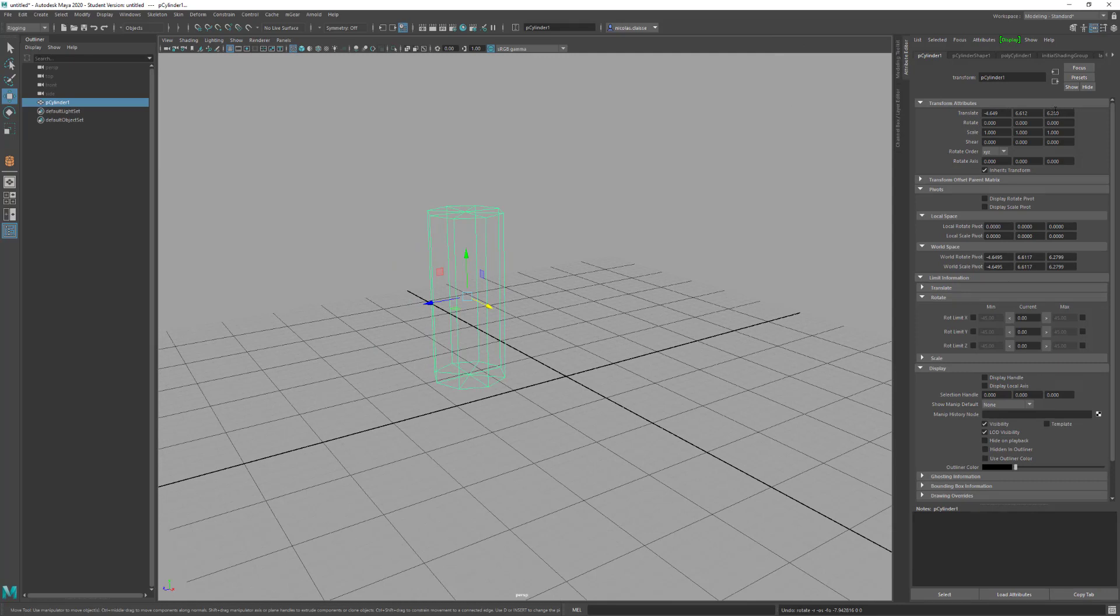
Set the cylinder's Translate X, Y and Z to 0 so it sits at the world origin
drag(1043, 113, 1003, 111)
text(0)
key(Return)
mouse_move(460, 388)
alt+mouse_down()
mouse_move(457, 372)
mouse_move(478, 378)
alt+mouse_up()
click(1008, 114)
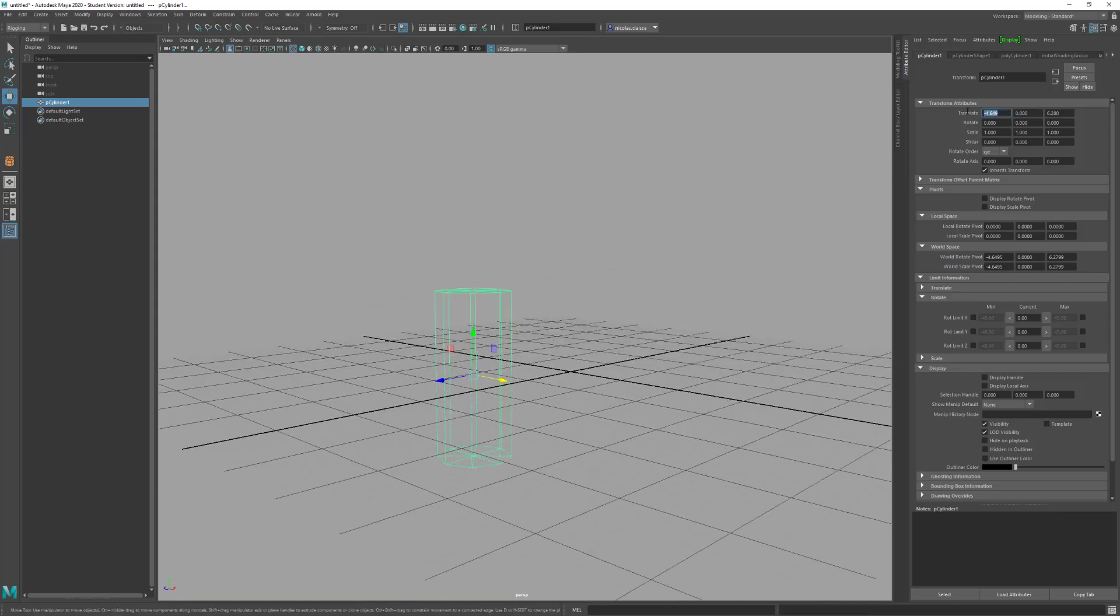
text(0)
click(1065, 116)
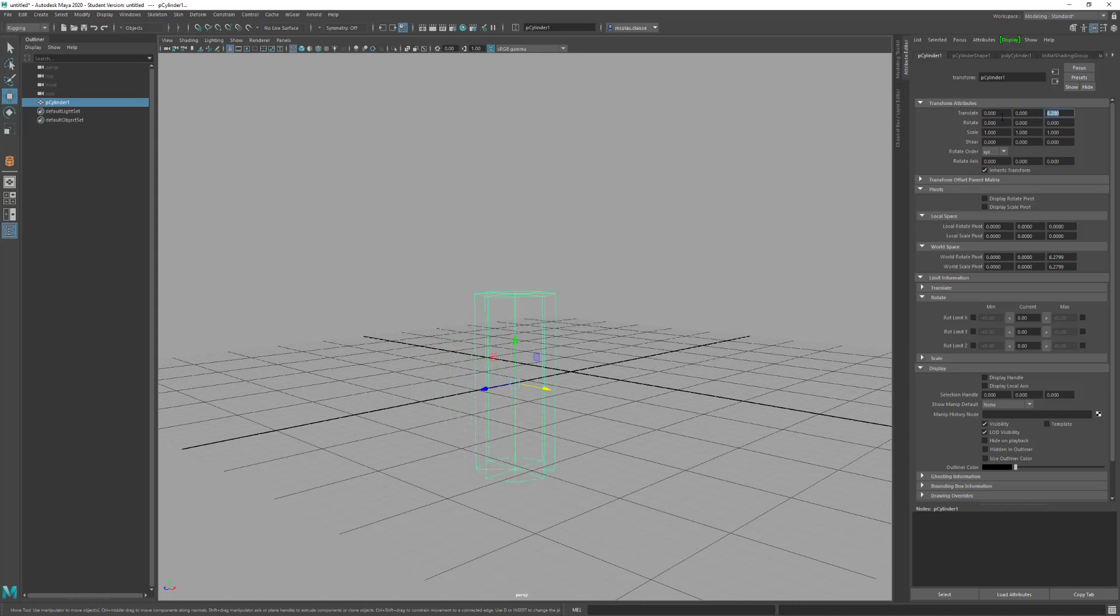
text(0)
click(1029, 113)
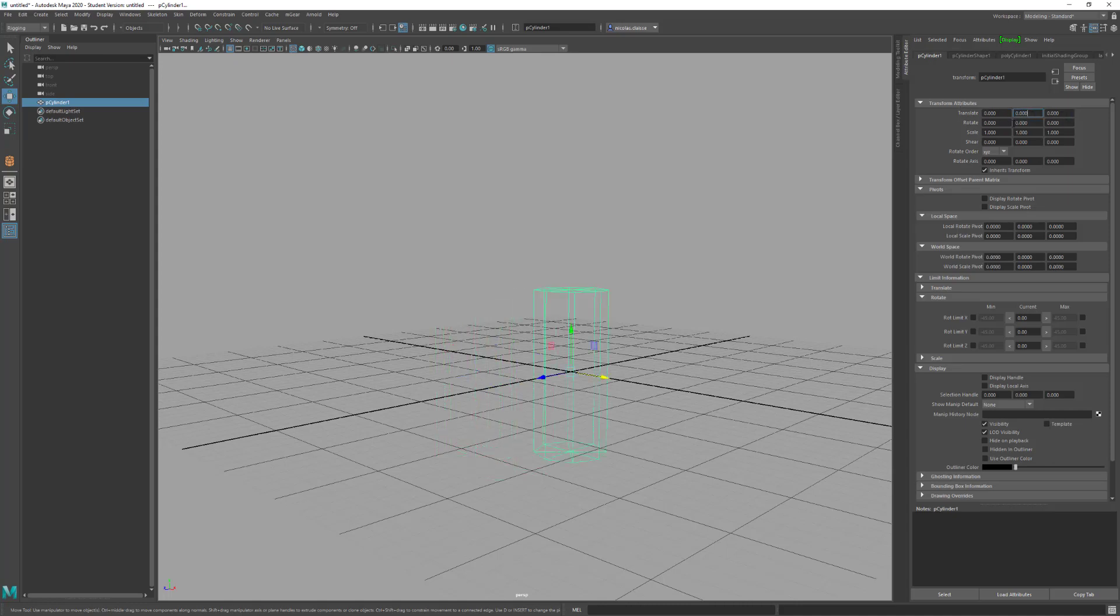
alt+drag(513, 339, 527, 353)
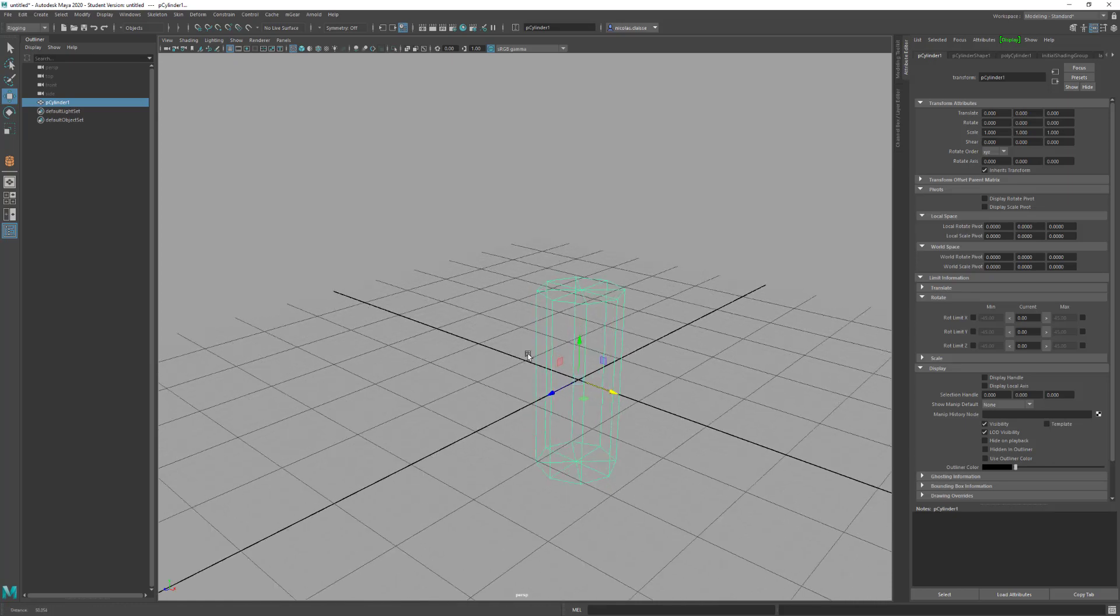
click(230, 49)
click(230, 49)
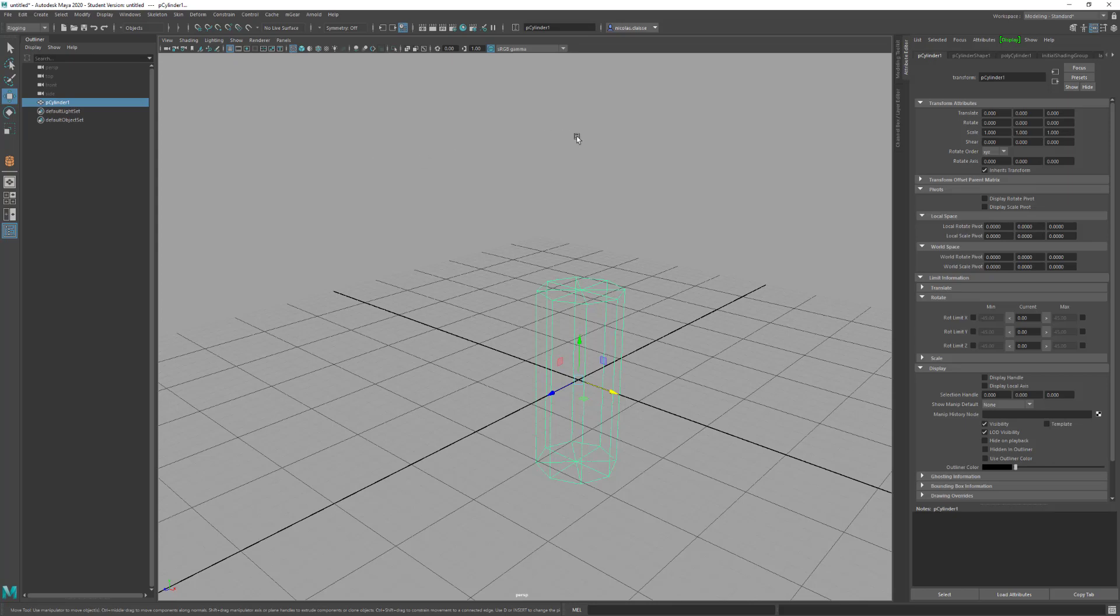
alt+drag(602, 396, 509, 325)
alt+right_drag(509, 325, 595, 382)
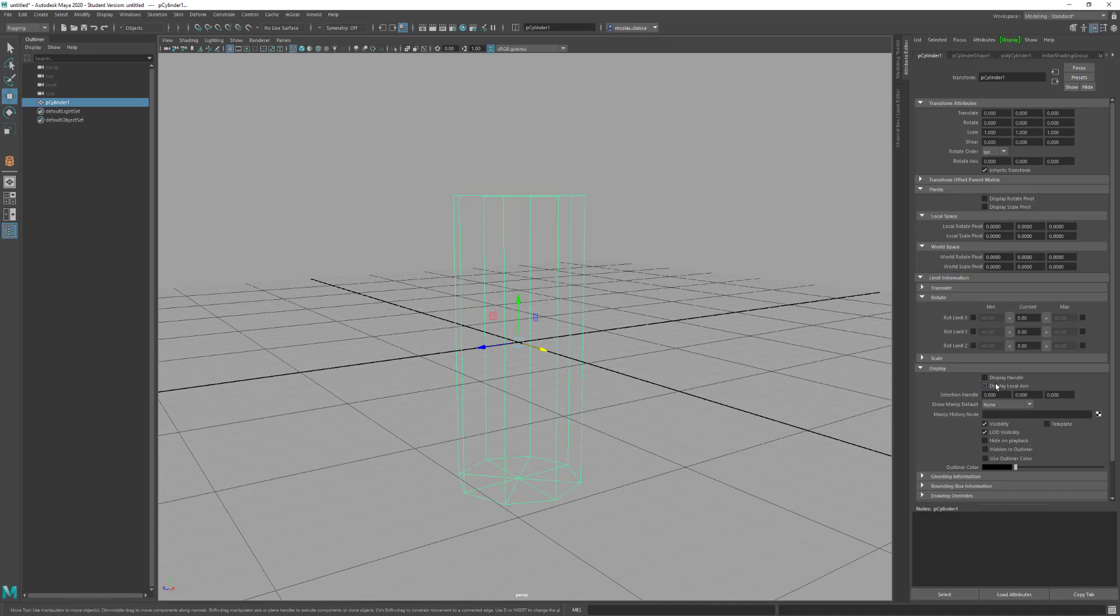
Enable Display Rotate Pivot and Display Scale Pivot for the cylinder
click(628, 357)
drag(519, 329, 516, 365)
click(673, 372)
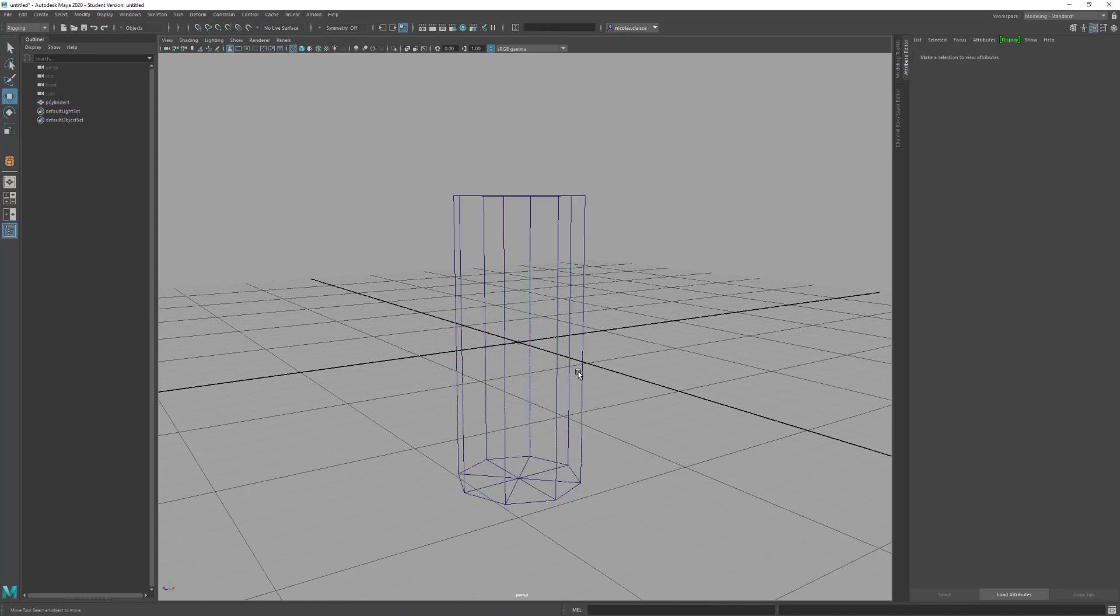
alt+drag(578, 373, 525, 366)
scroll(517, 354, up, 5)
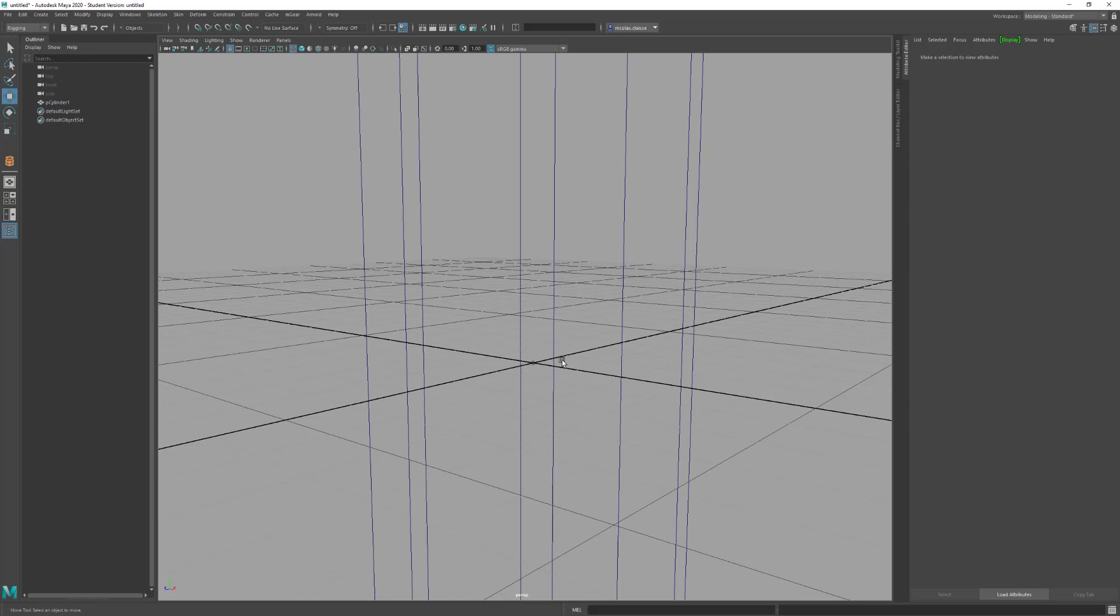
Enable Display Handle for the cylinder and reselect the cylinder through its handle
click(548, 365)
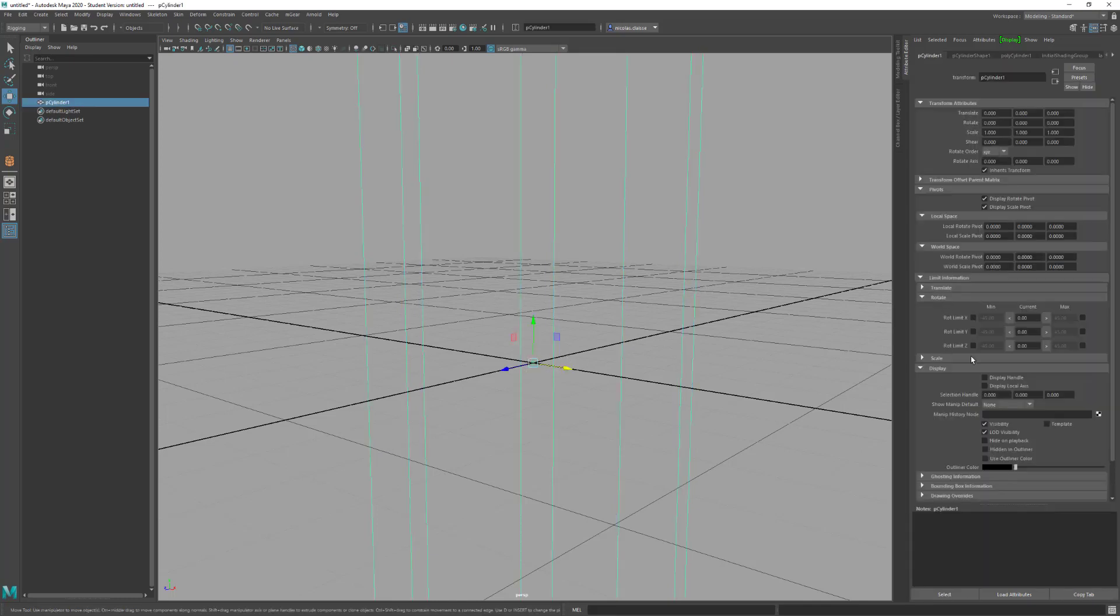
click(537, 384)
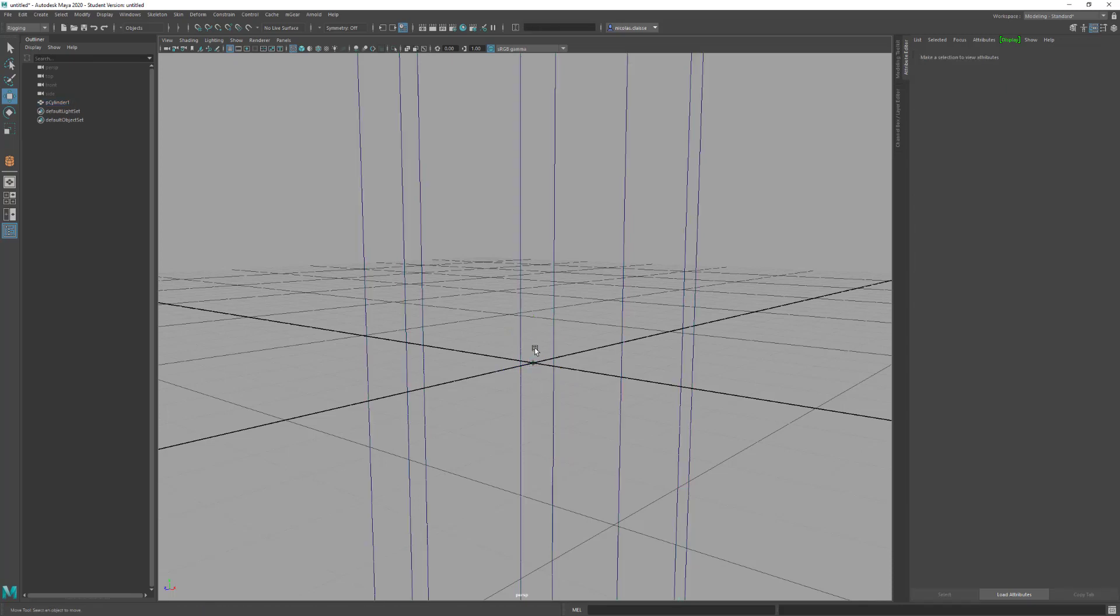
drag(524, 390, 525, 391)
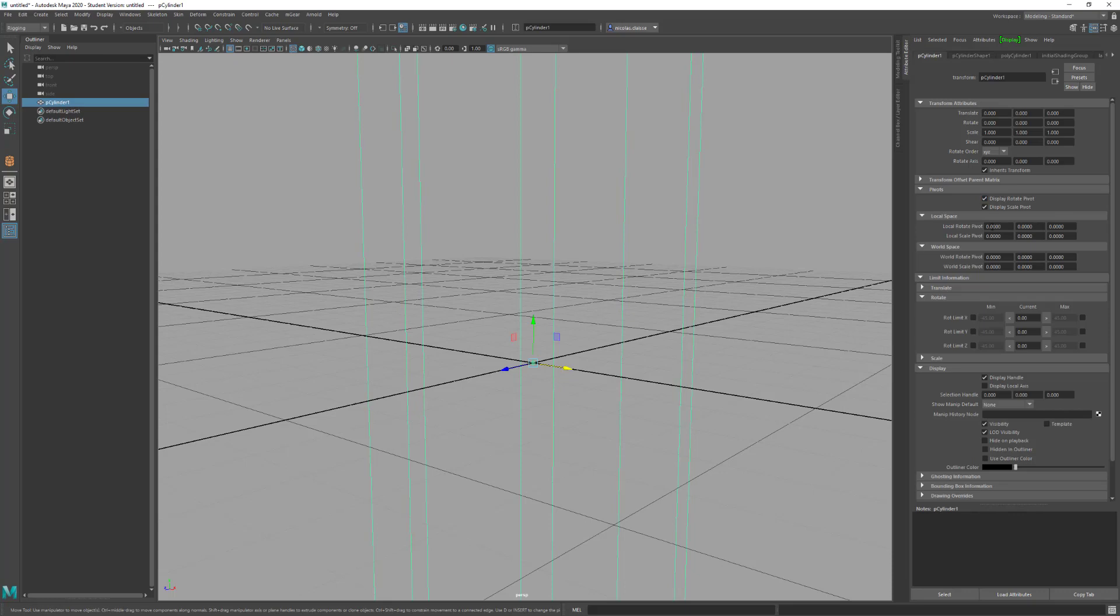
key(f)
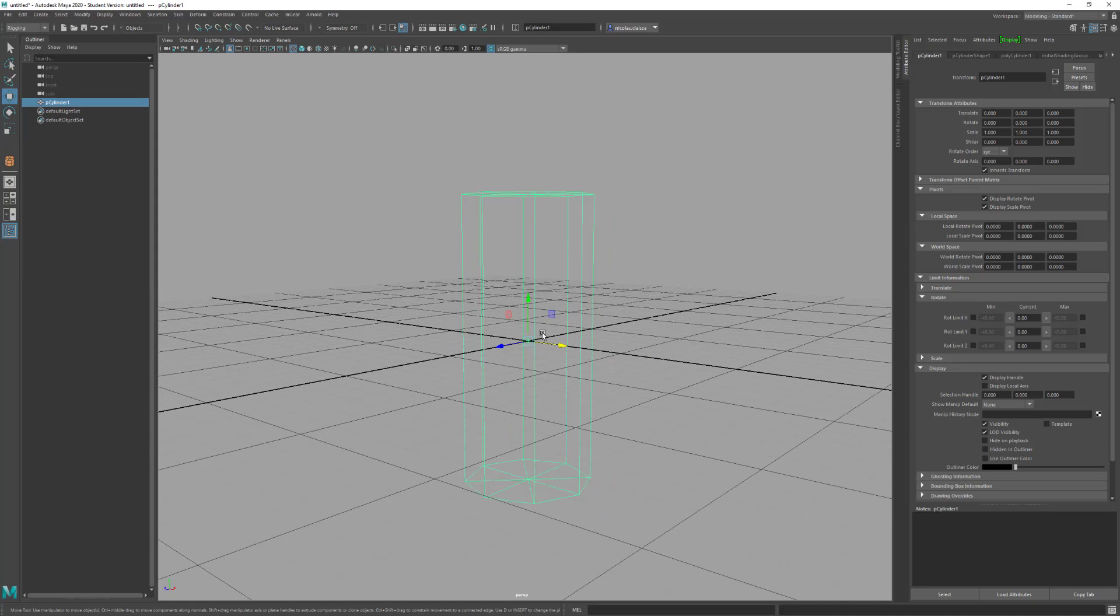
alt+drag(542, 334, 515, 336)
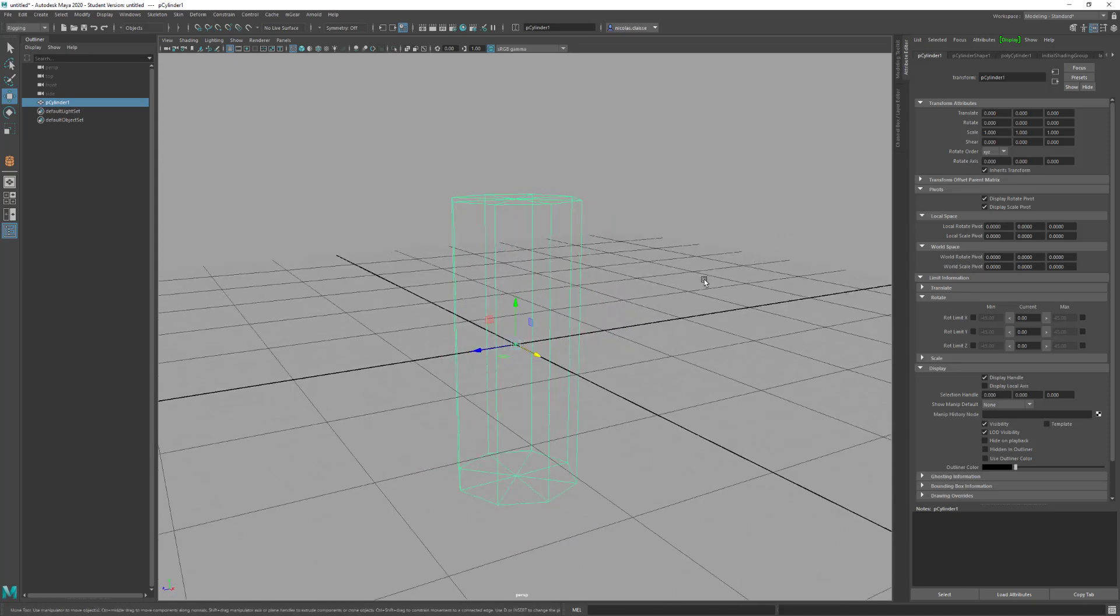
Edit the cylinder's pivot, raising it along Y to about 9.22, above the cylinder's top cap
click(898, 69)
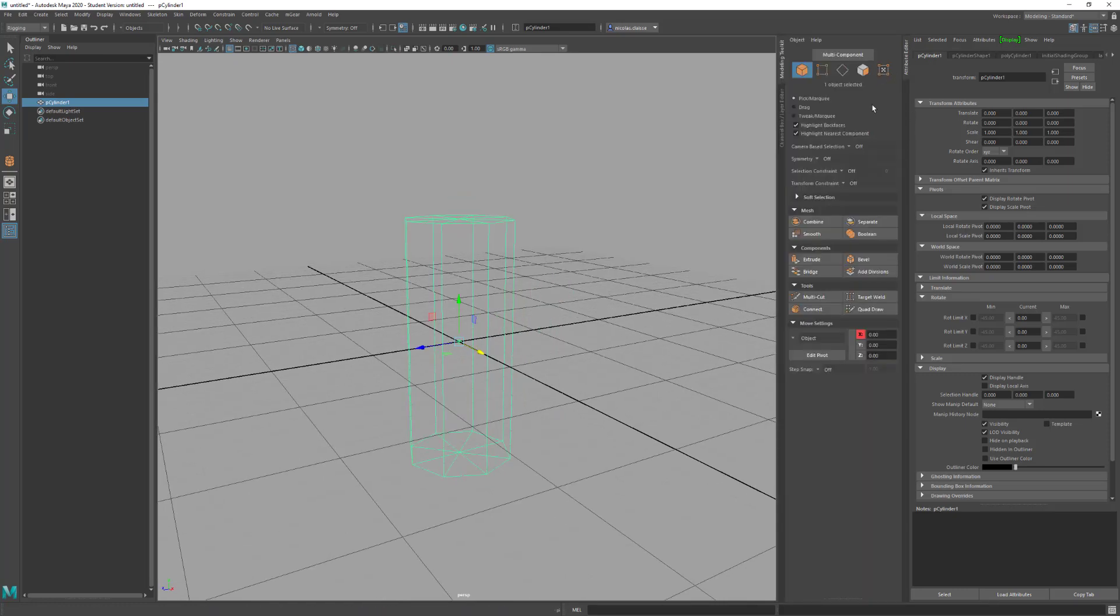
click(817, 356)
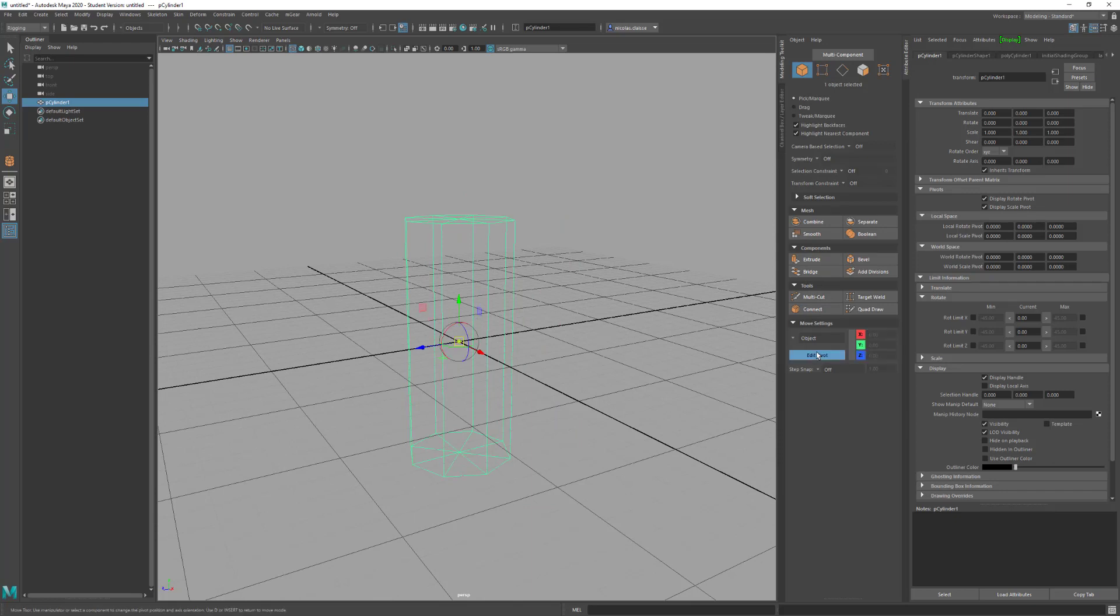
drag(457, 302, 467, 120)
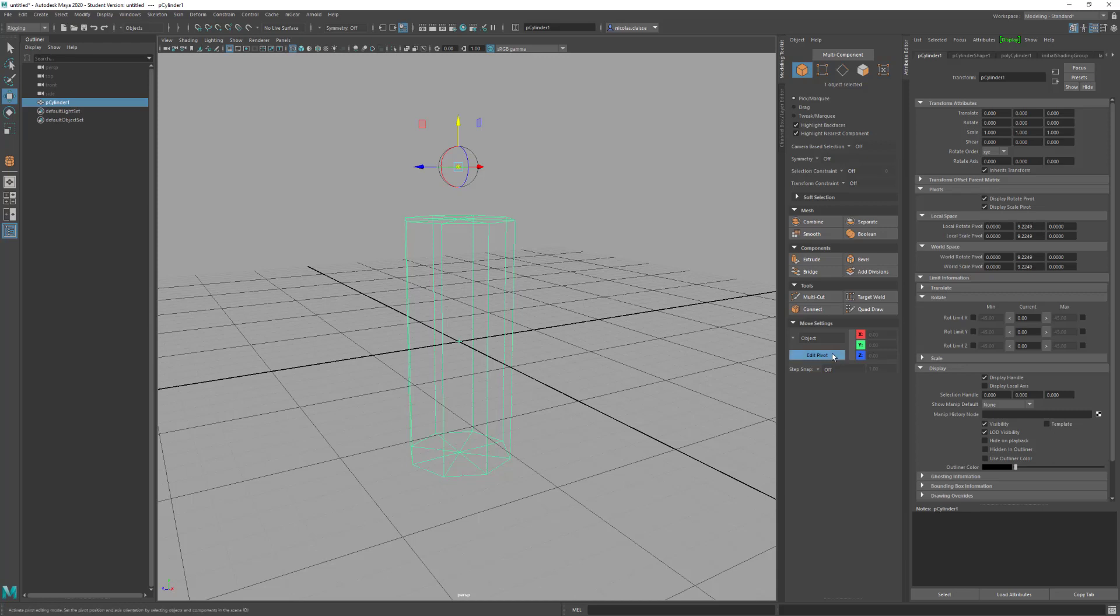
click(833, 358)
Test selecting the cylinder by its handle at the origin with the pivot raised, and clear the selection
click(596, 301)
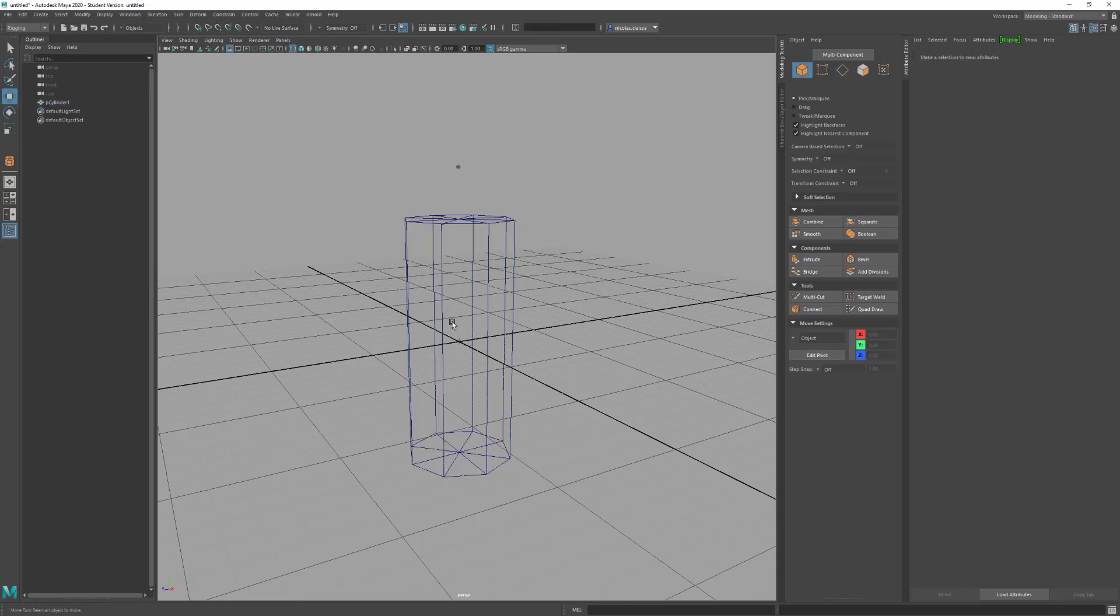
drag(453, 325, 464, 358)
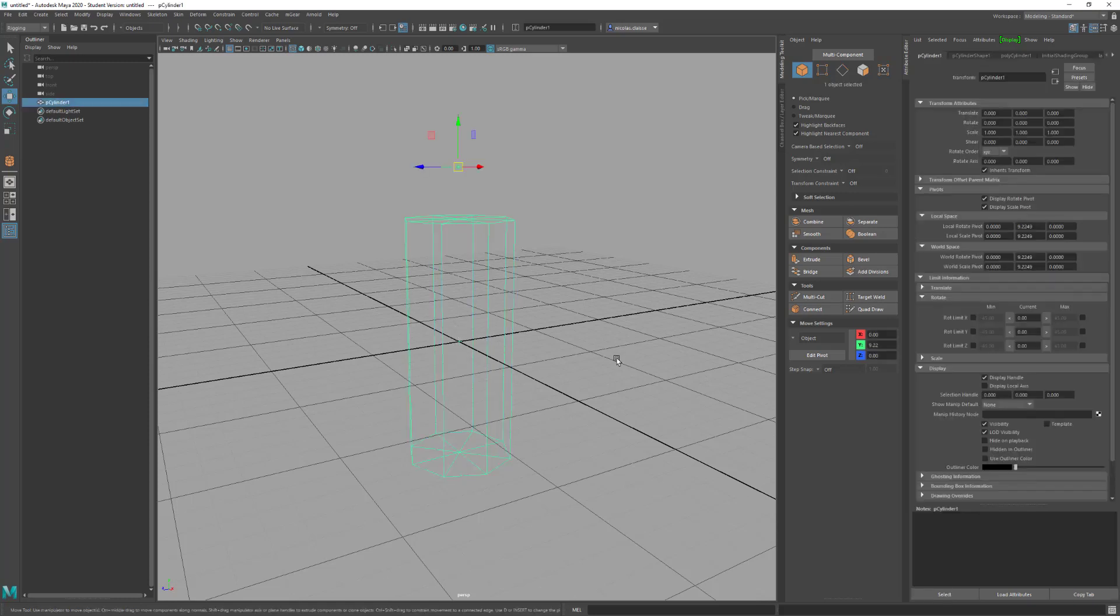
click(610, 351)
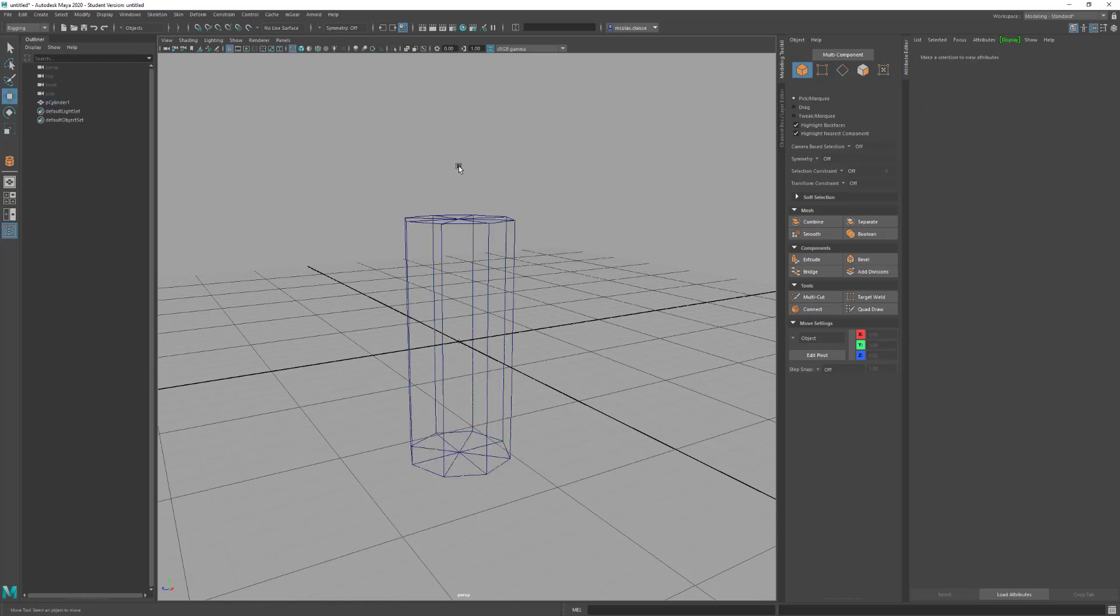
Select the cylinder by its handle, test rotating it around the raised pivot, and undo the rotation
click(446, 298)
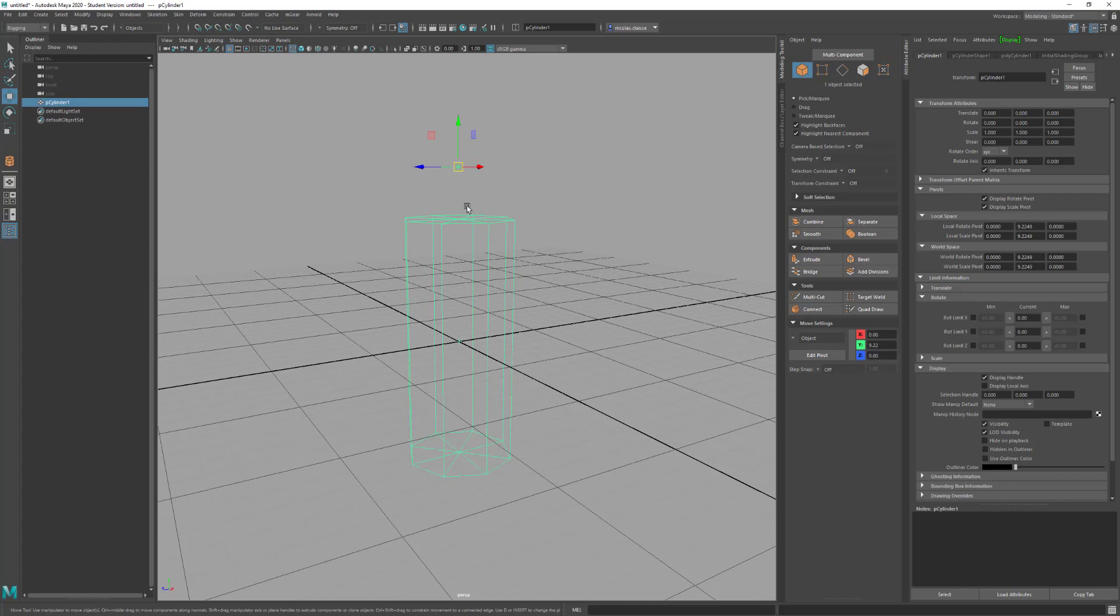
key(e)
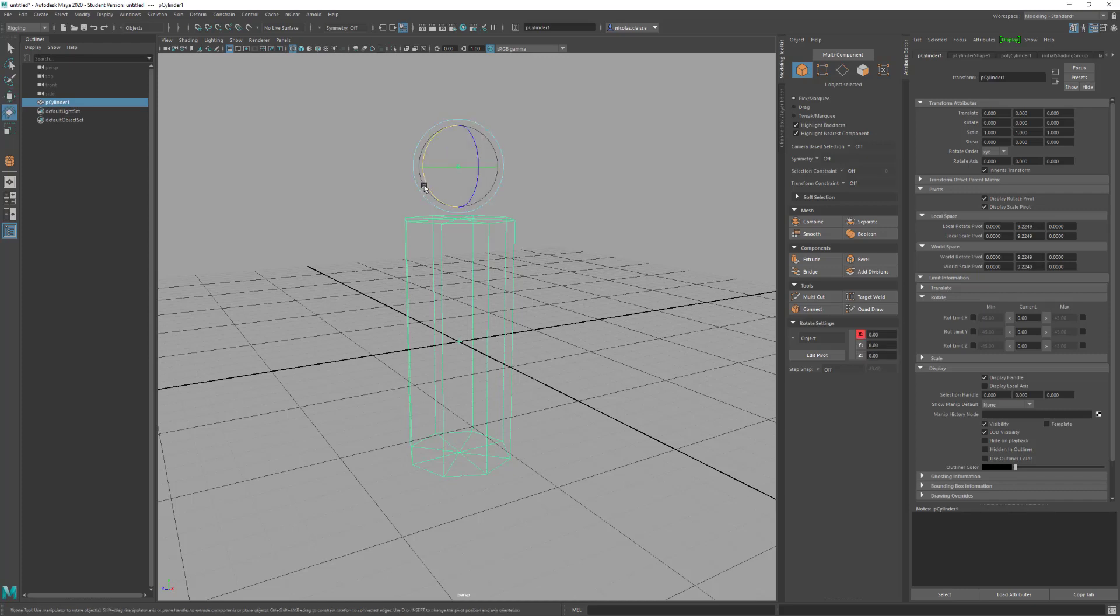
mouse_move(428, 184)
mouse_down()
mouse_move(432, 204)
mouse_move(428, 164)
mouse_up()
key(ctrl+z)
Test scaling the cylinder along Y from the raised pivot and undo the scale
key(r)
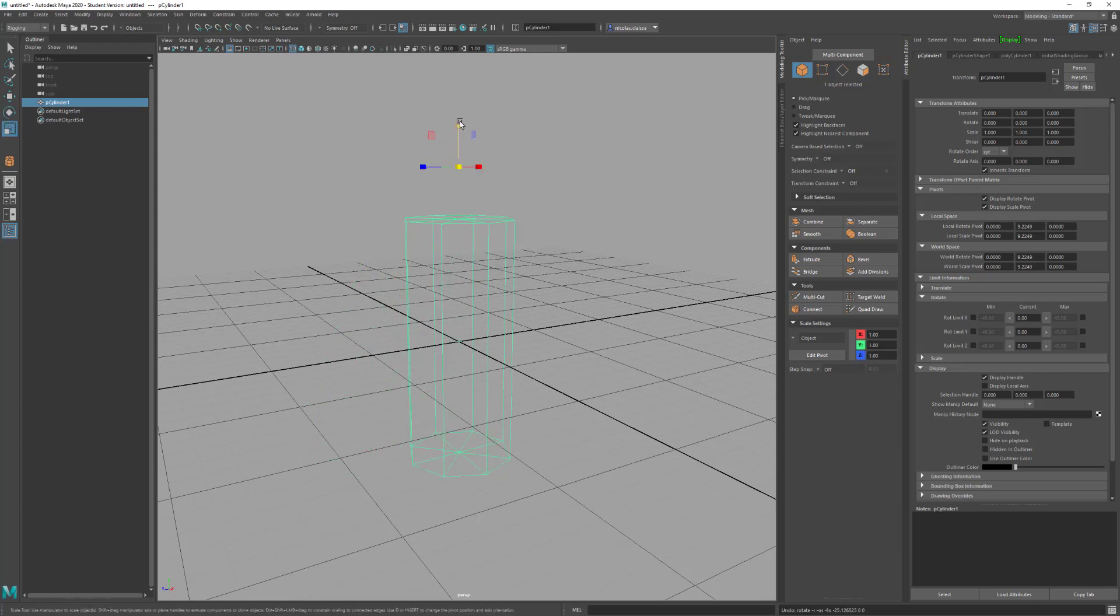
drag(461, 124, 451, 184)
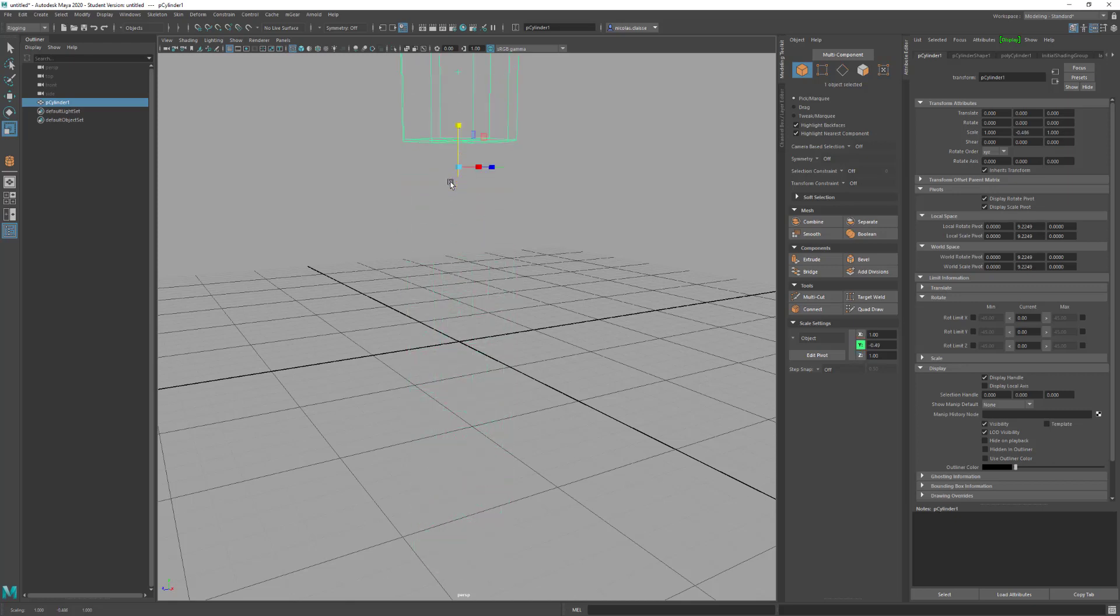
key(ctrl+z)
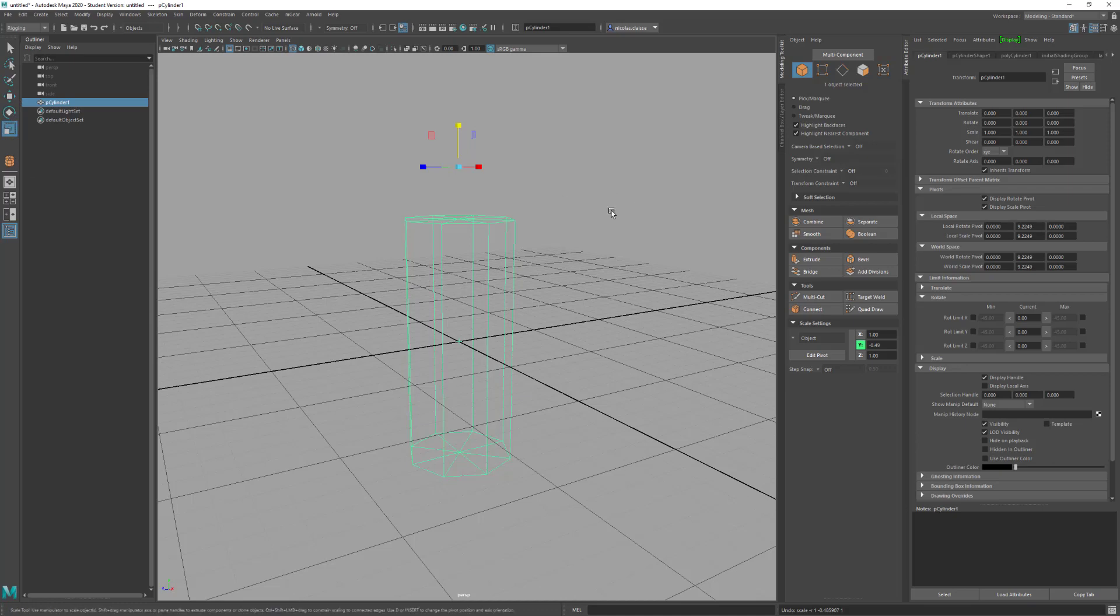
Show the Channel Box and move the cylinder along Z to about -5.66
alt+drag(593, 215, 606, 223)
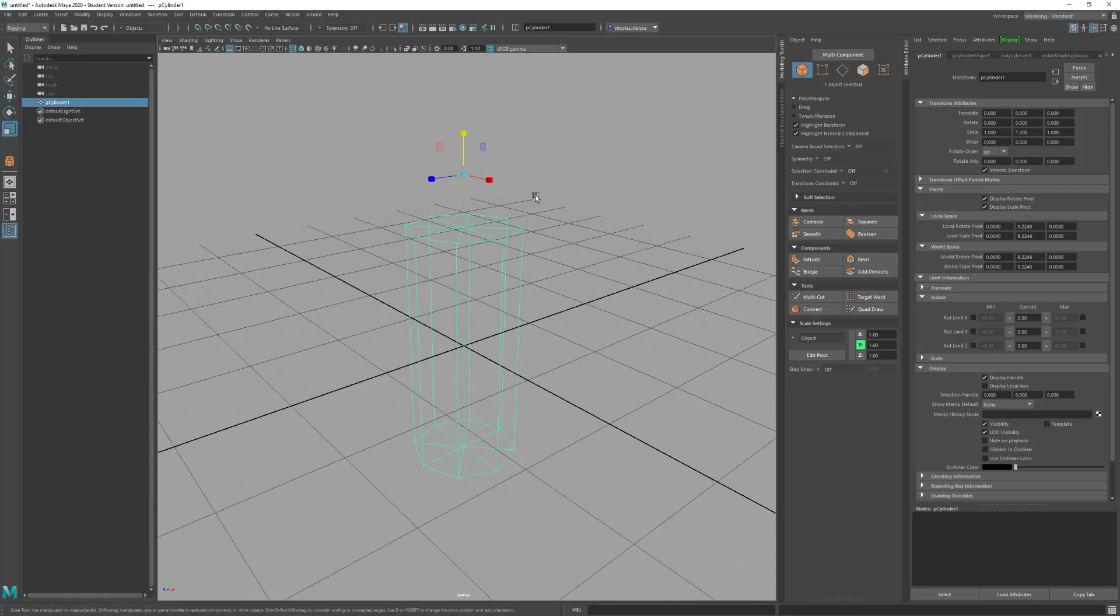
alt+drag(532, 197, 551, 209)
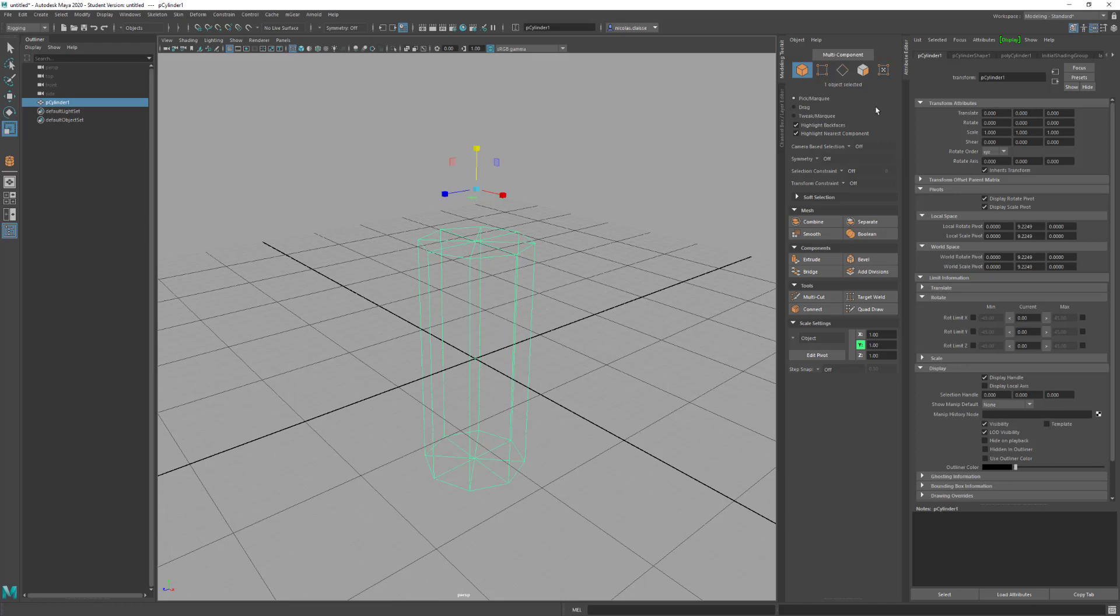
click(783, 113)
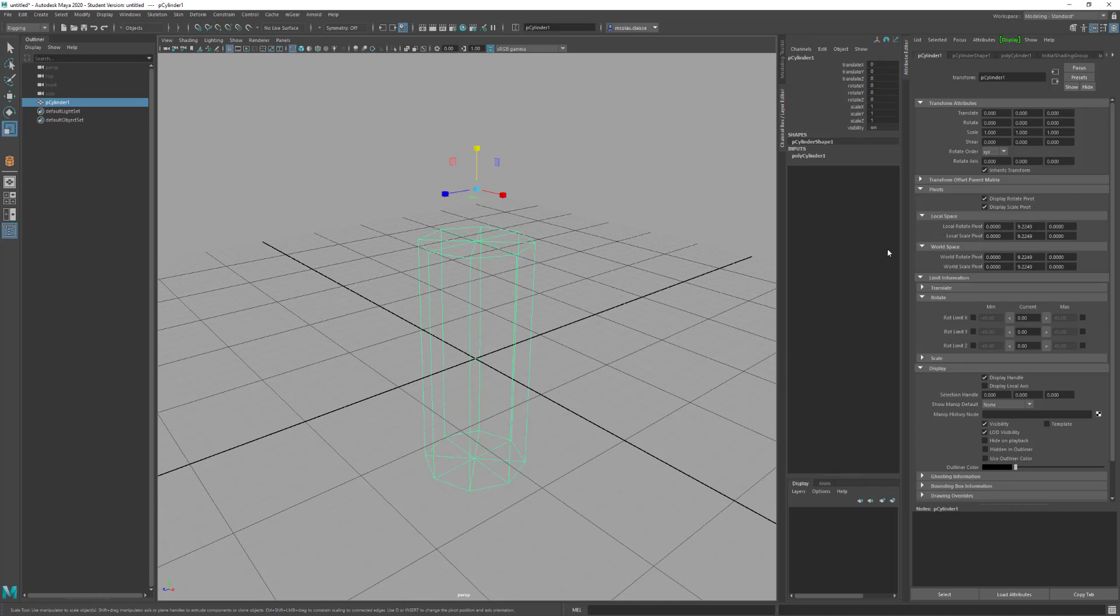
key(w)
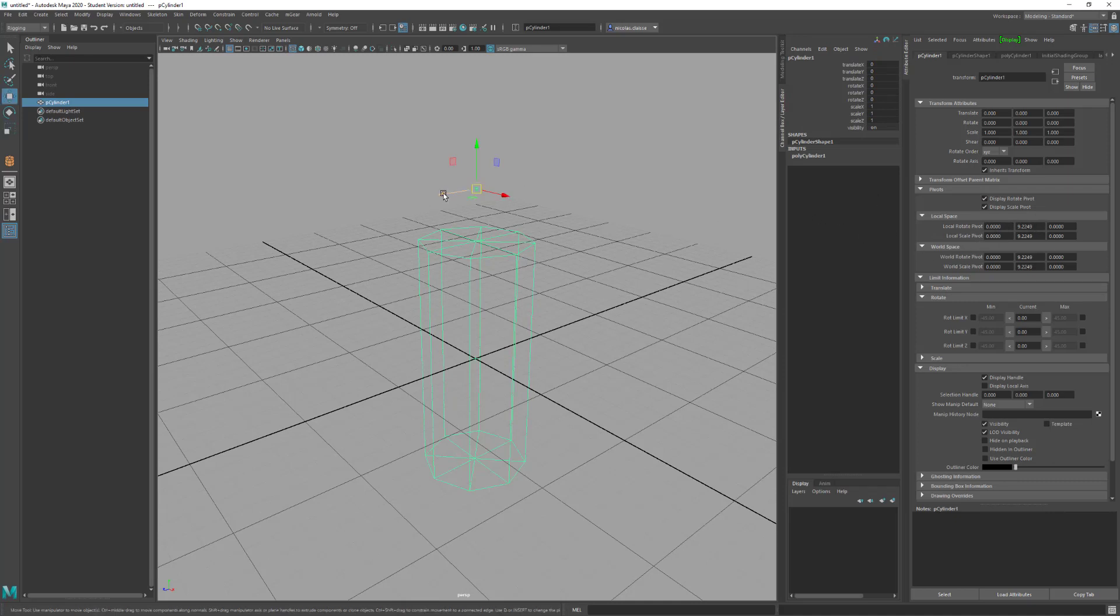
drag(442, 194, 533, 178)
alt+drag(481, 333, 523, 325)
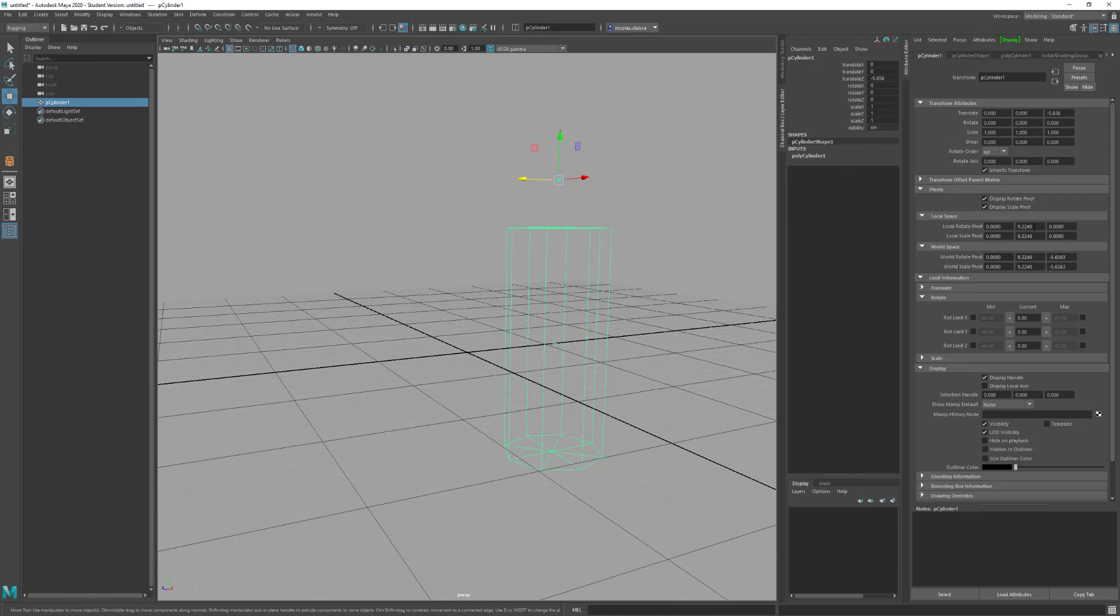
Set the Y values of the cylinder's Local Rotate Pivot and Local Scale Pivot to 0
click(1035, 226)
text(0)
click(1023, 235)
text(0)
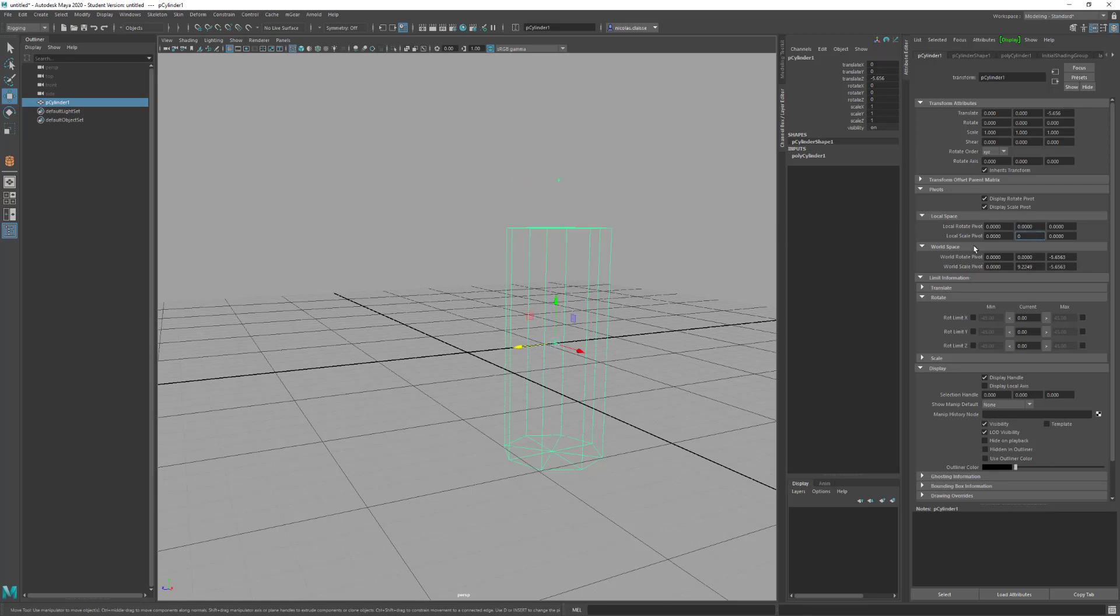
click(984, 199)
click(985, 207)
Set the Local Rotate Pivot Y to 10, test rotating the cylinder around it, and undo the rotation
double_click(1029, 226)
text(10)
key(Return)
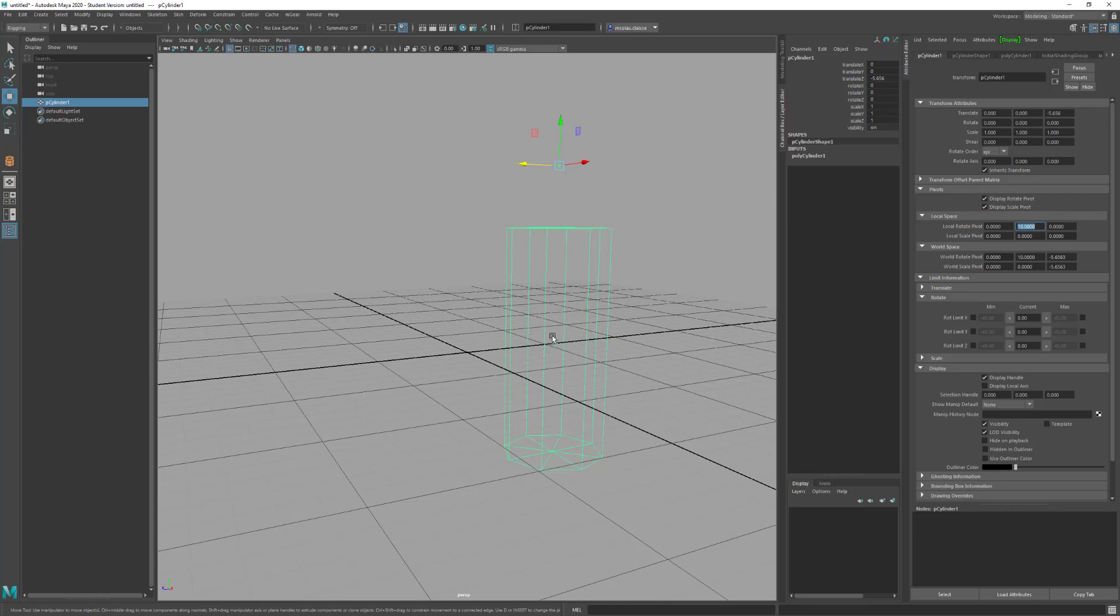
text(e)
key(Return)
key(e)
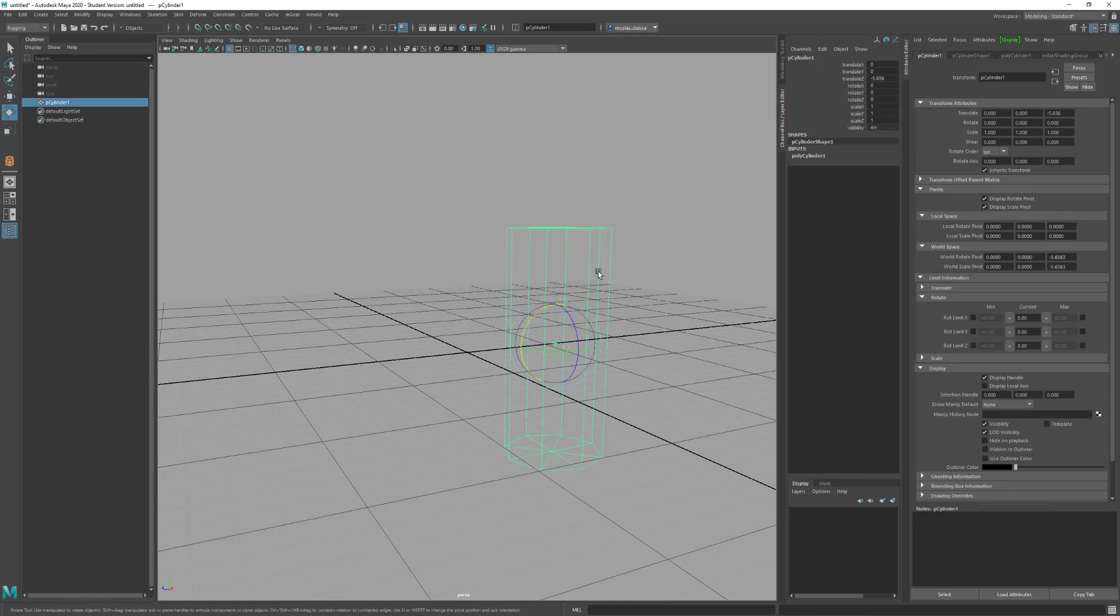
click(1040, 225)
text(10)
key(Return)
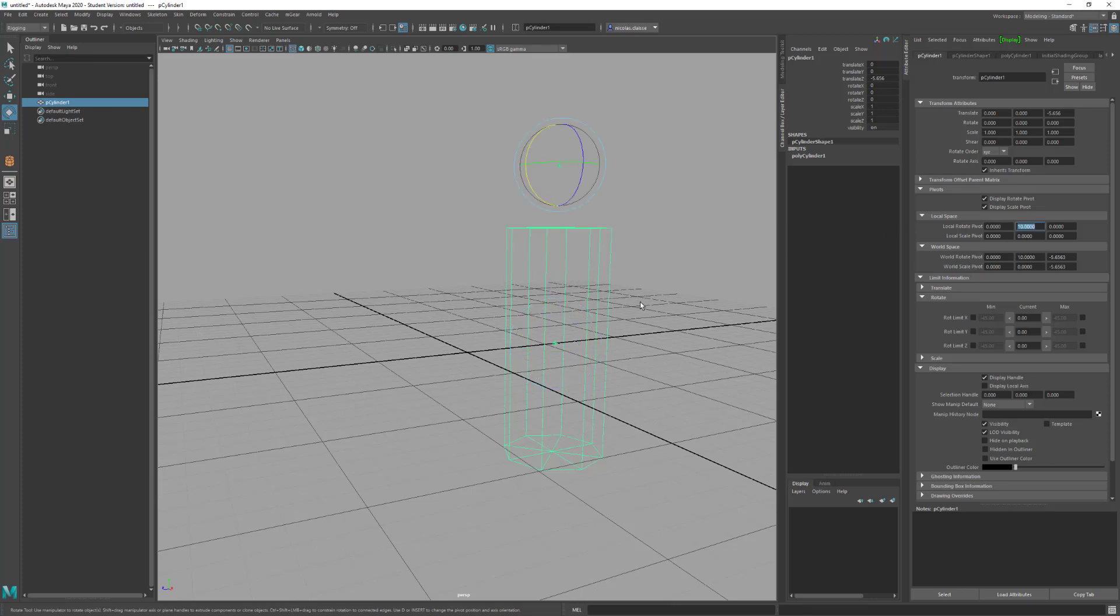
mouse_move(530, 185)
mouse_down()
mouse_move(543, 200)
mouse_move(524, 169)
mouse_up()
key(ctrl+z)
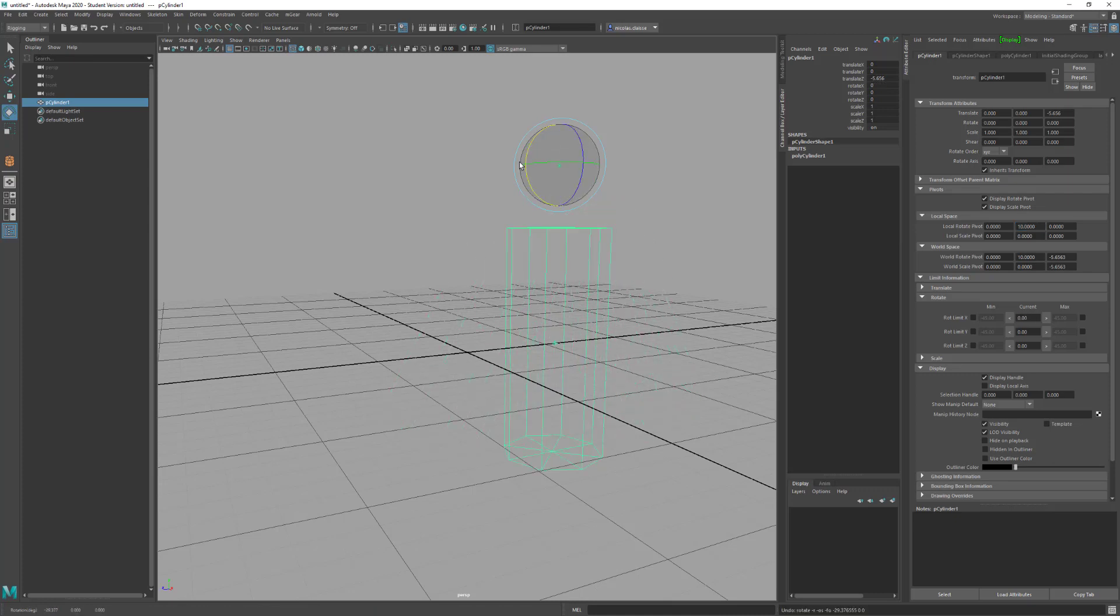
Activate the Scale tool and set the cylinder's Local Scale Pivot Z to 10
key(r)
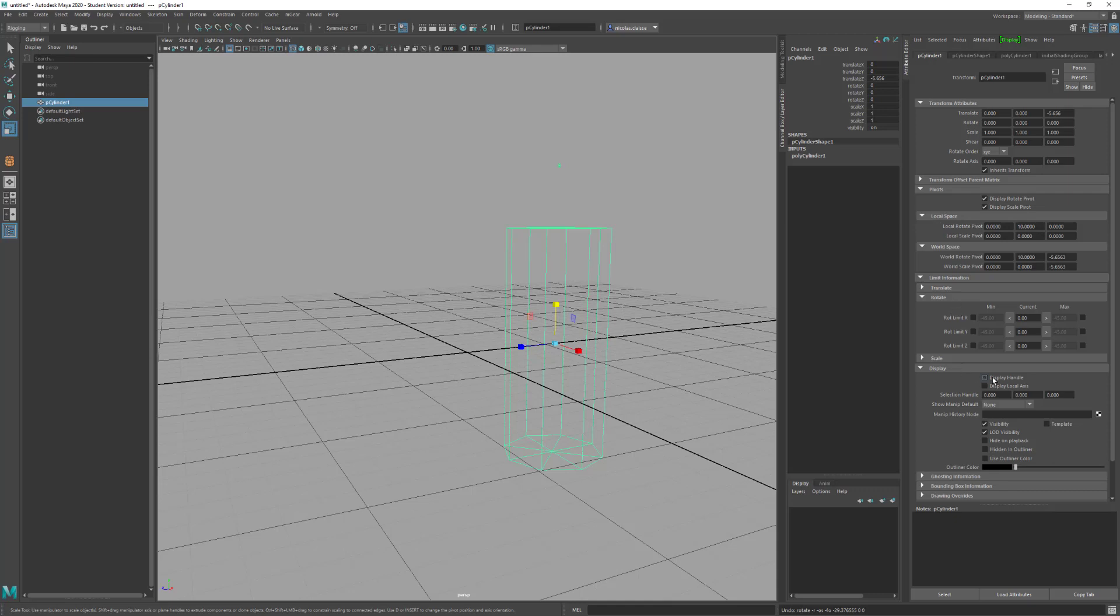
click(1072, 235)
text(10)
key(Return)
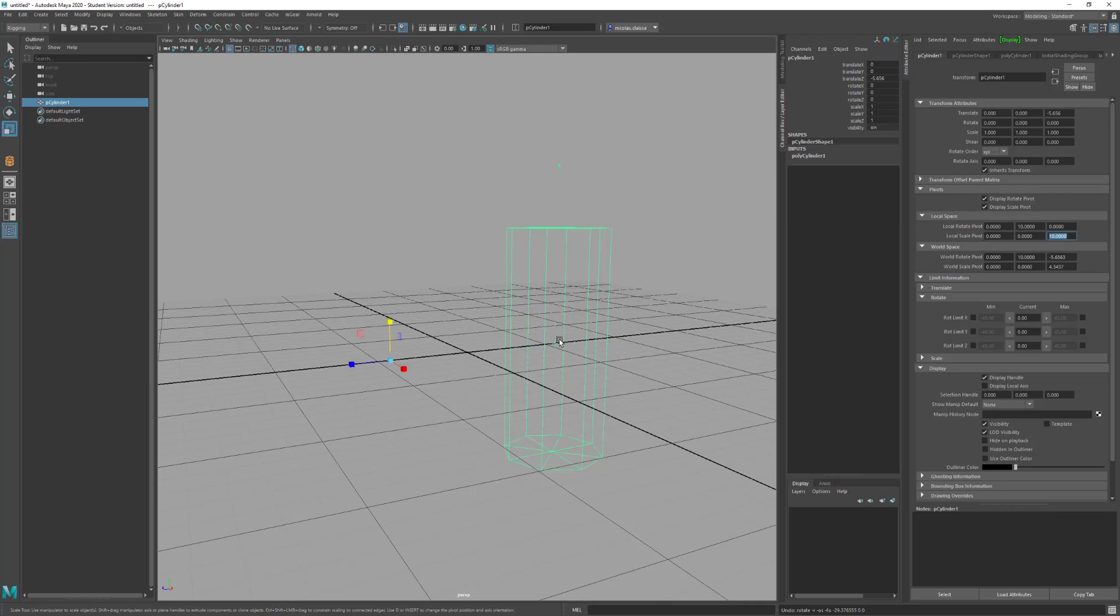
Reselect the cylinder by its handle and compare where the Rotate and Scale manipulators sit
drag(555, 337, 548, 357)
click(562, 324)
click(552, 337)
key(e)
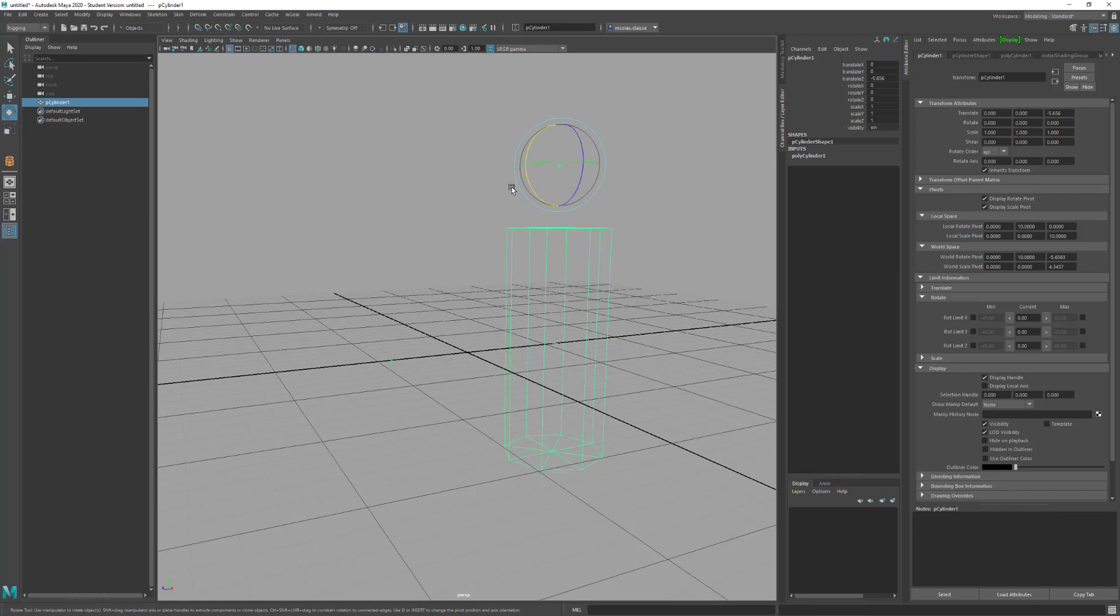
key(r)
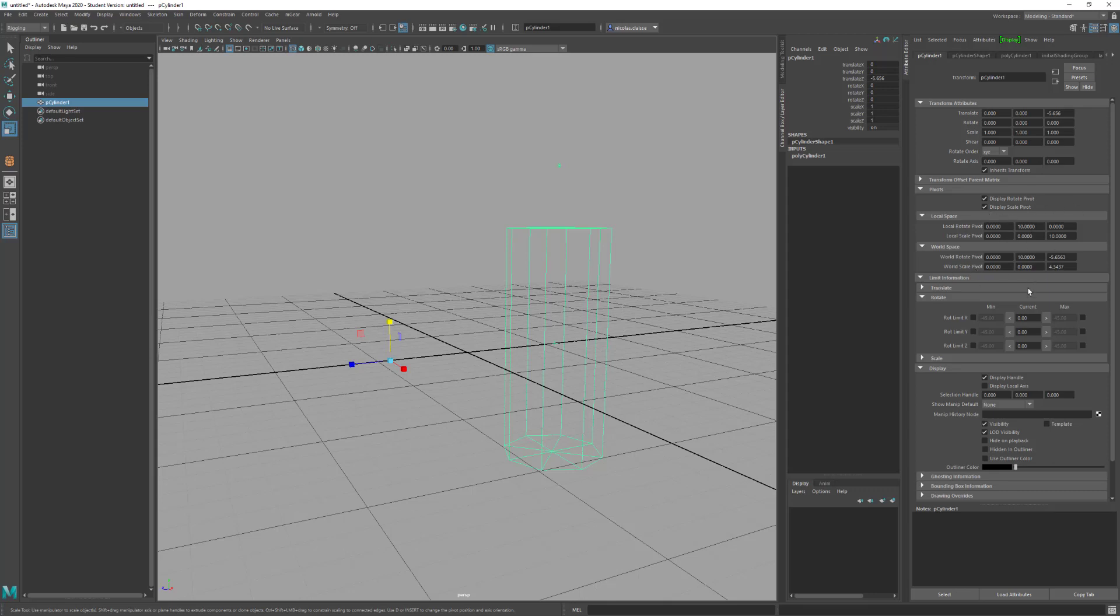
mouse_move(447, 359)
alt+mouse_down()
mouse_move(474, 369)
mouse_move(467, 353)
mouse_move(464, 370)
alt+mouse_up()
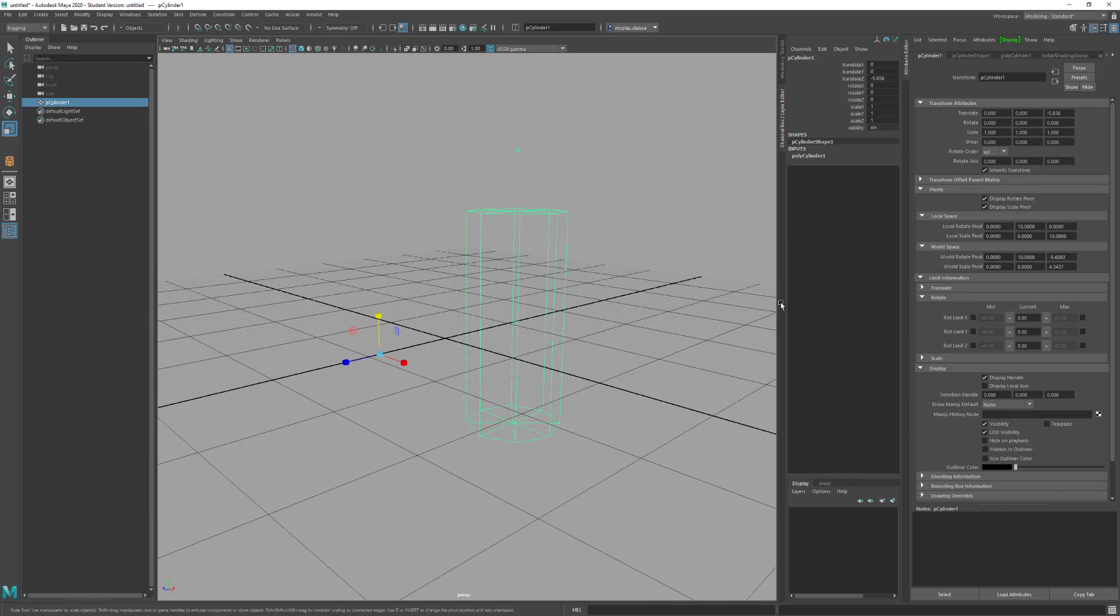
Set the cylinder's Local Rotate Pivot Y and Local Scale Pivot Z to 0
click(1037, 228)
text(0)
click(1073, 234)
text(0)
click(1030, 236)
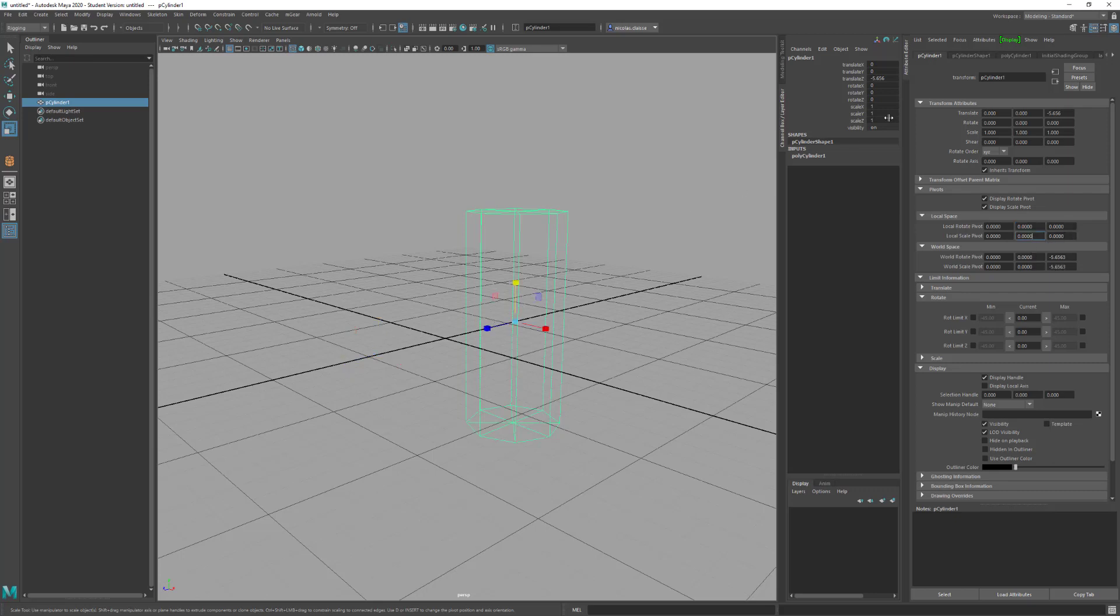
Set the cylinder's Translate Z to 0, returning it to the grid centre
click(1059, 112)
double_click(1059, 112)
text(0)
key(Return)
alt+drag(548, 358, 532, 367)
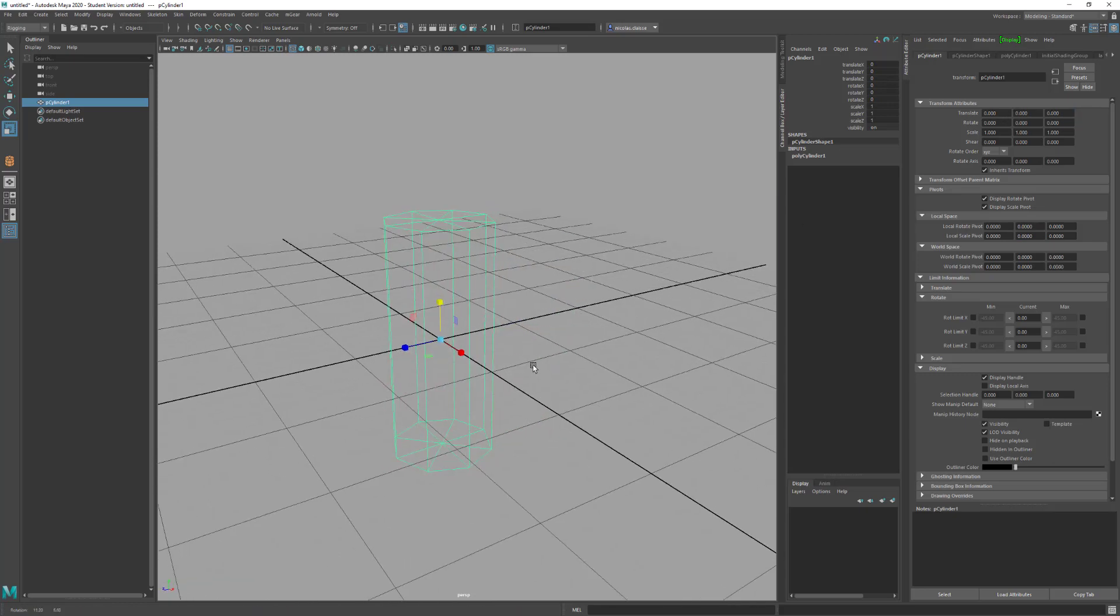
Activate the Move tool and set the cylinder's Translate Z to 10
key(w)
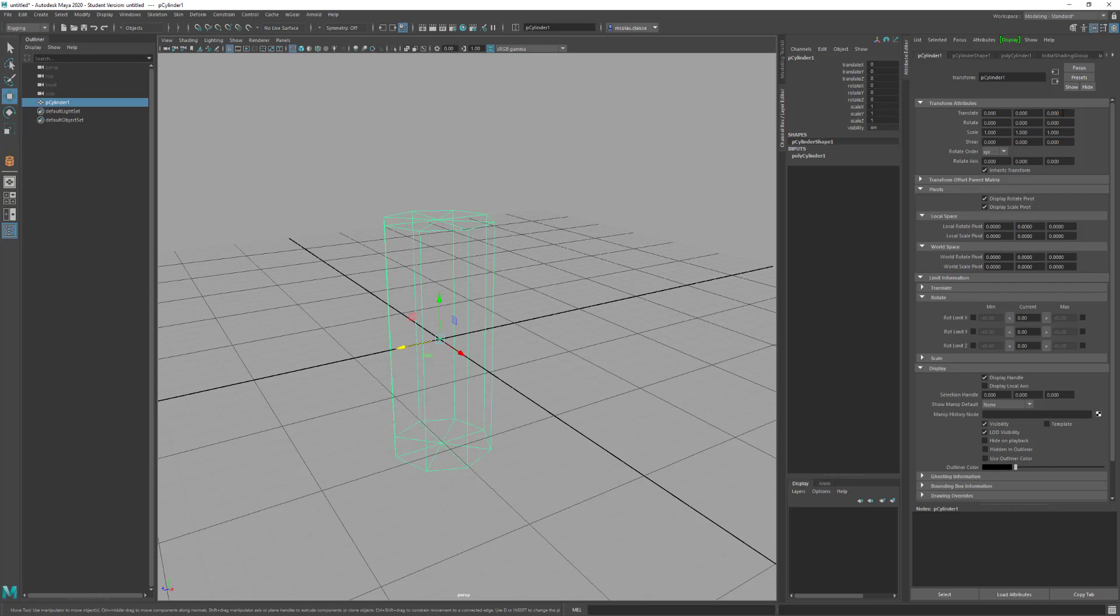
click(1062, 114)
text(10)
key(Return)
key(shift+Tab)
key(shift+Tab)
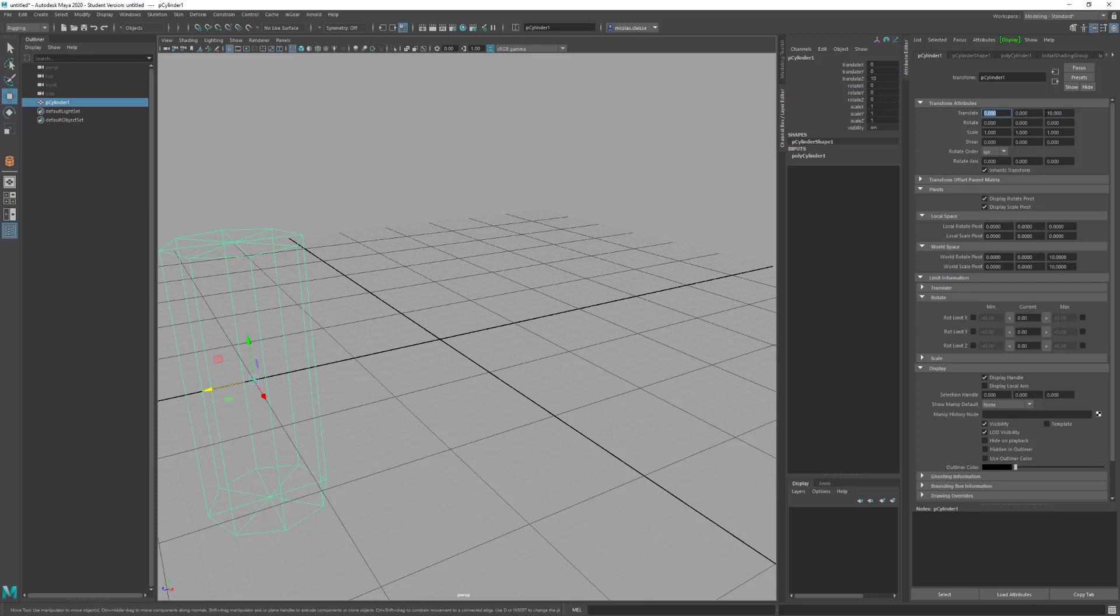
key(Tab)
key(Tab)
key(Tab)
key(Tab)
key(shift+Tab)
key(shift+Tab)
key(shift+Tab)
key(shift+Tab)
Set the cylinder's Translate X, Y and Z to 1, 2 and 3
text(1)
key(Tab)
text(2)
key(Tab)
text(3)
key(Tab)
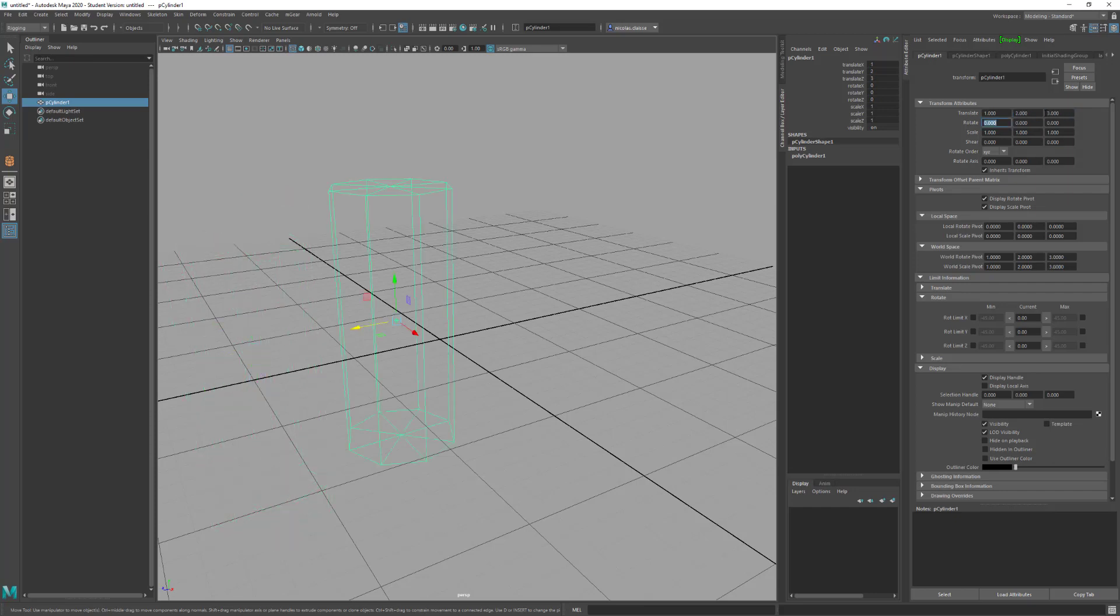
Zero the cylinder's Translate X and Y, and scrub them to about -0.6 and 1.8
key(shift+Tab)
key(shift+Tab)
text(0)
key(shift+Tab)
text(0)
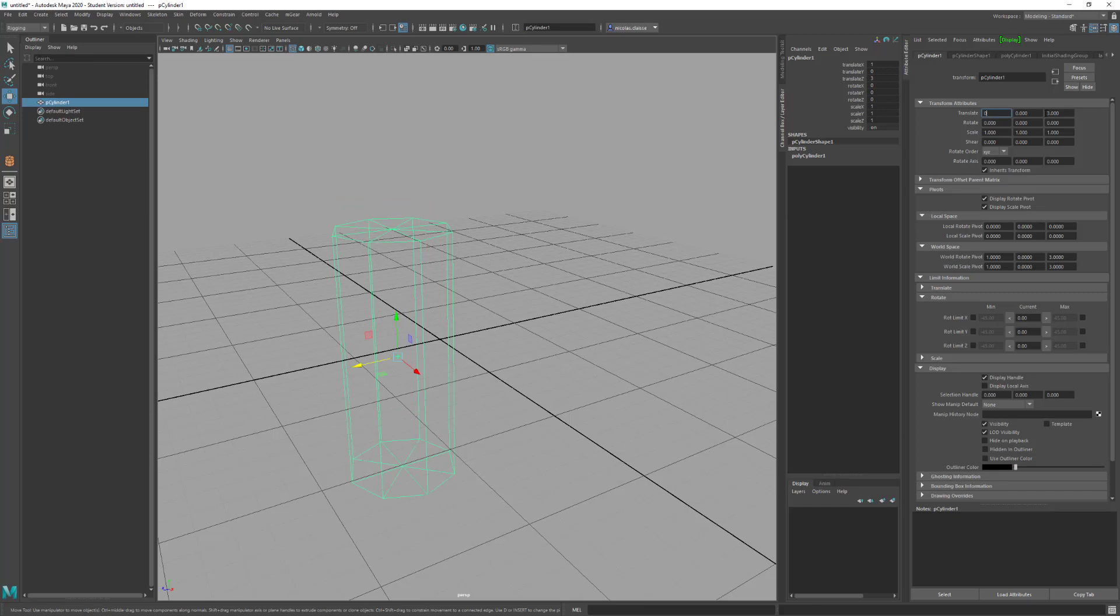
key(Return)
ctrl+drag(1029, 113, 983, 102)
Create a directional light and rotate it about 24 degrees around X
click(42, 14)
mouse_move(116, 62)
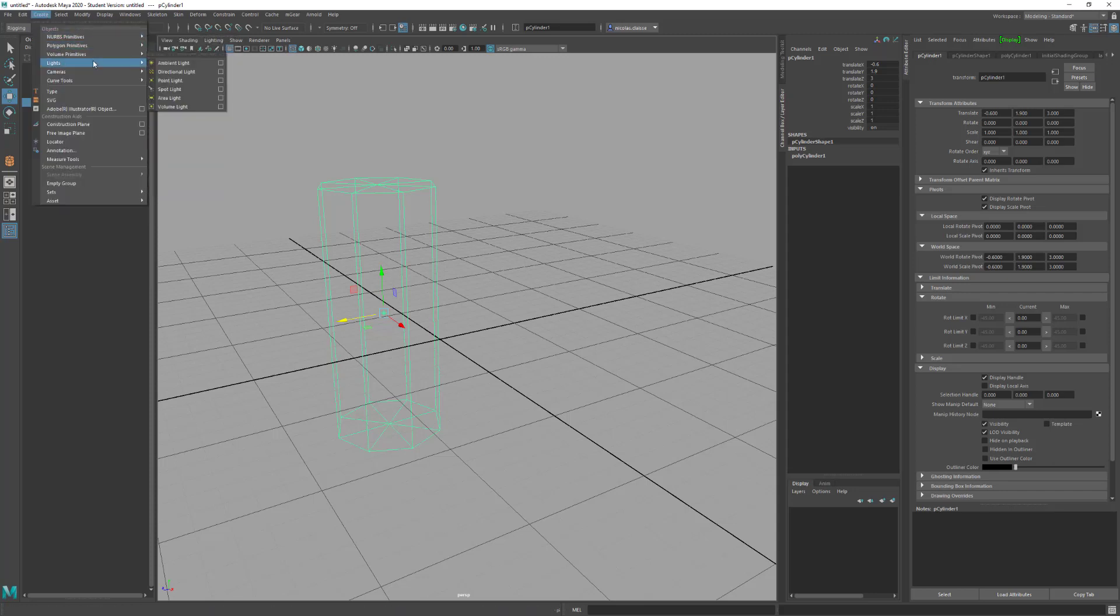
click(176, 72)
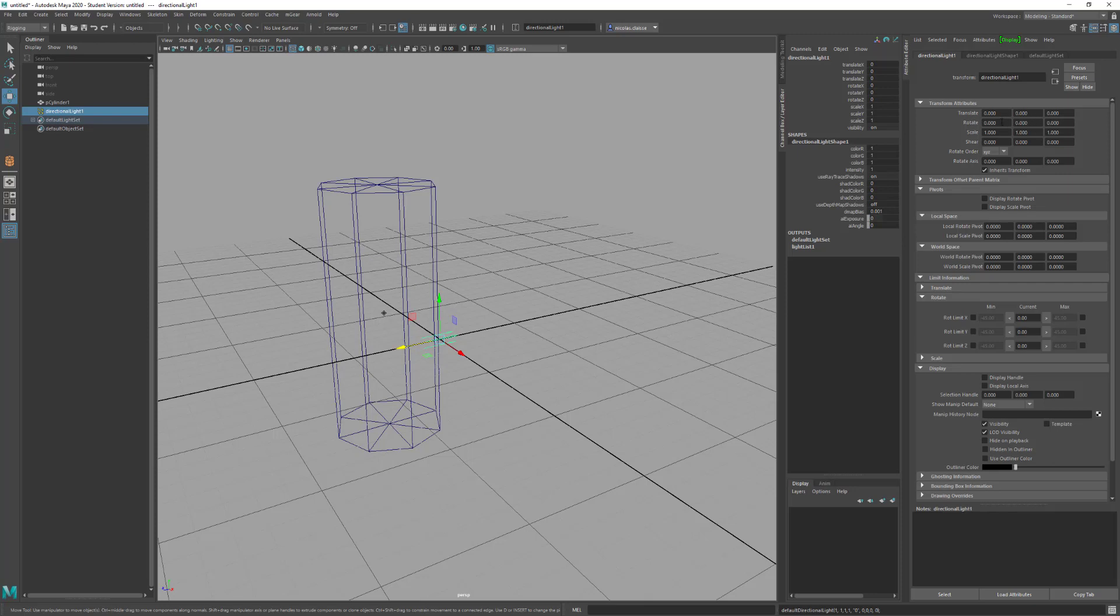
ctrl+drag(1001, 122, 1104, 123)
Raise the directional light's intensity to about 3.8 in its shape attributes
click(981, 56)
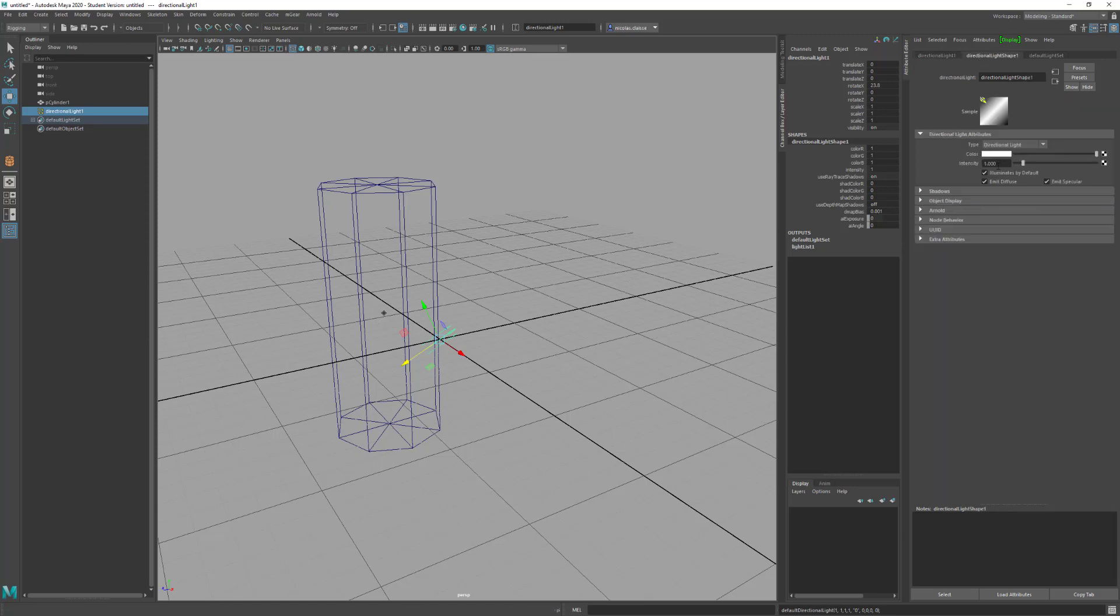
mouse_move(1023, 163)
mouse_down()
mouse_move(1059, 163)
mouse_move(1036, 163)
mouse_up()
Try sampling the yellow Move manipulator arrow in the viewport as the directional light's color, and close the color chooser
click(1006, 154)
click(997, 155)
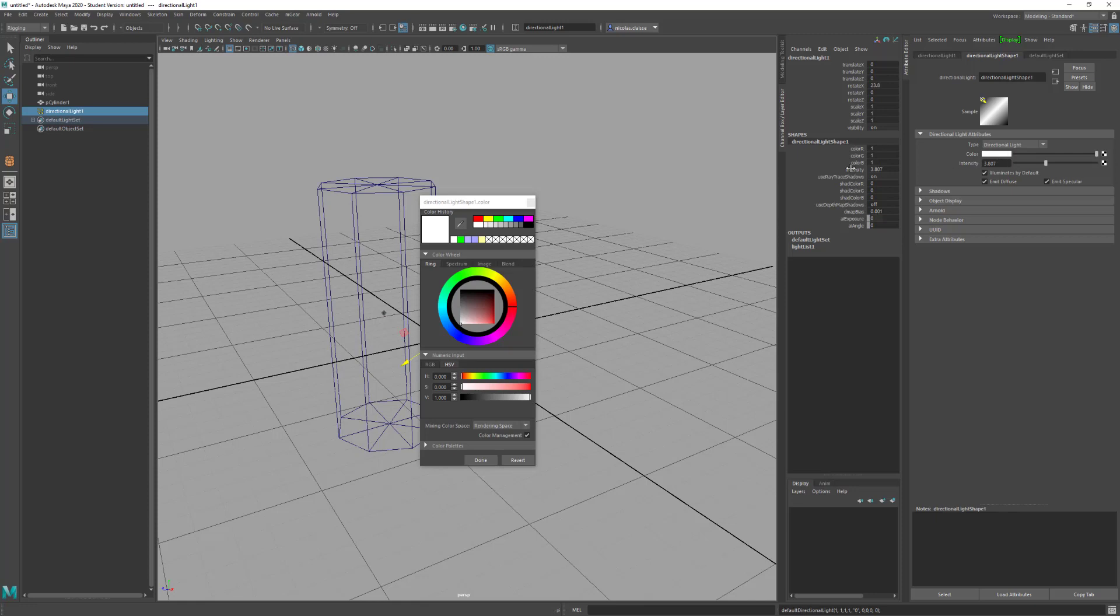
drag(460, 203, 621, 147)
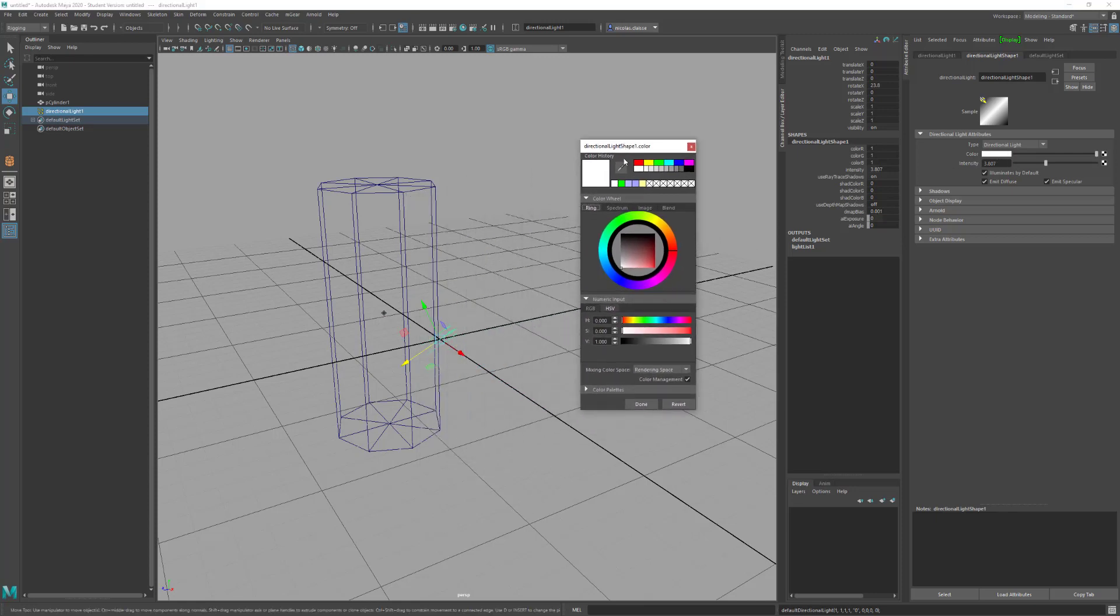
click(621, 169)
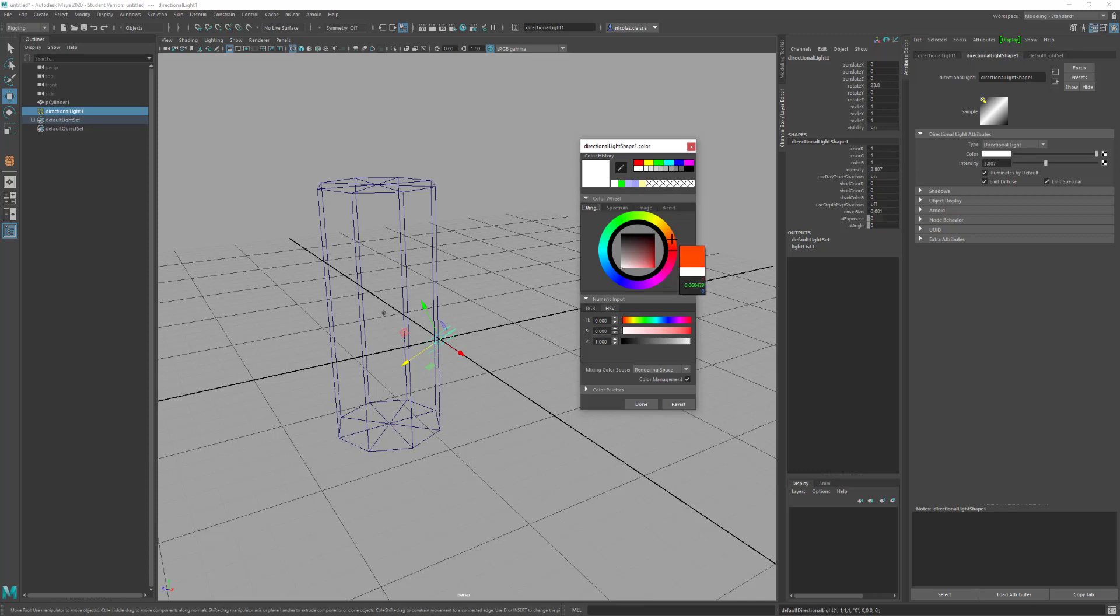
click(406, 363)
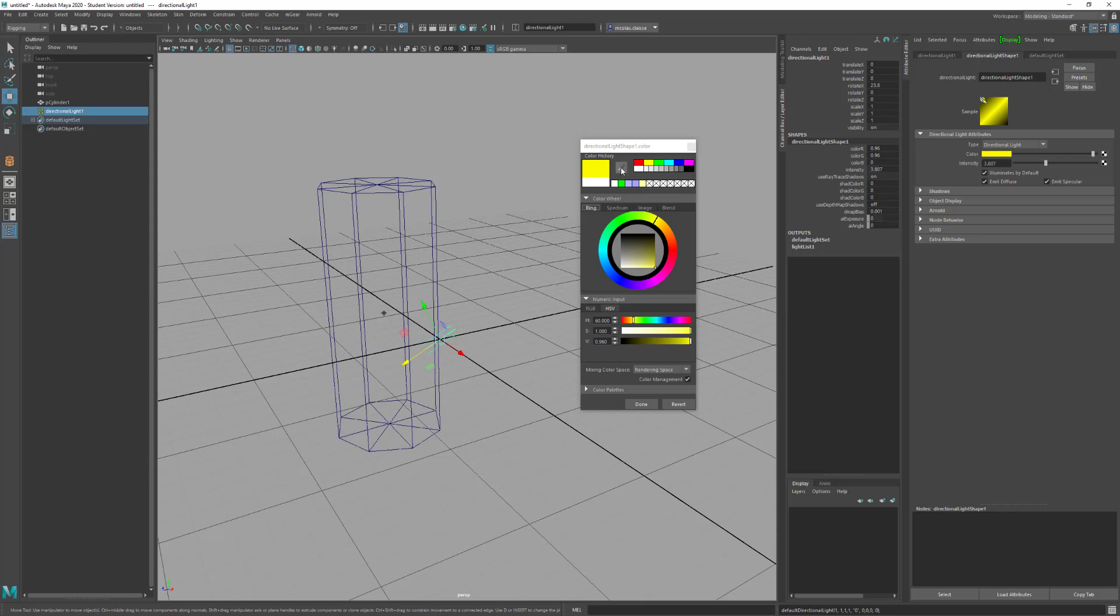
click(691, 148)
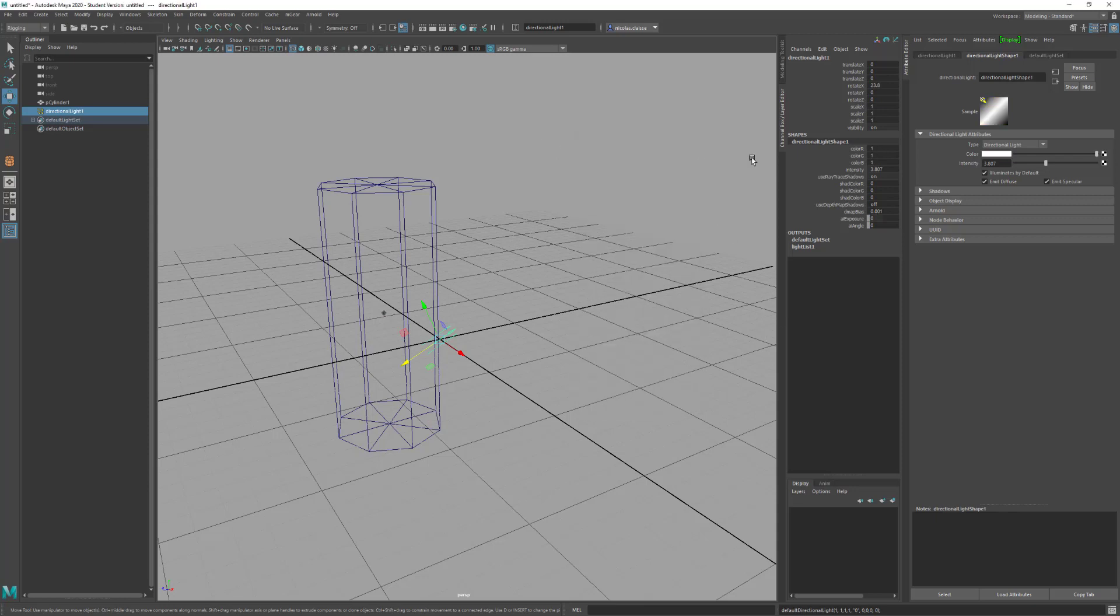
Set the directional light's color to a muted yellow with hue 60, saturation 0.844 and value about 0.58, and close the color chooser
click(996, 155)
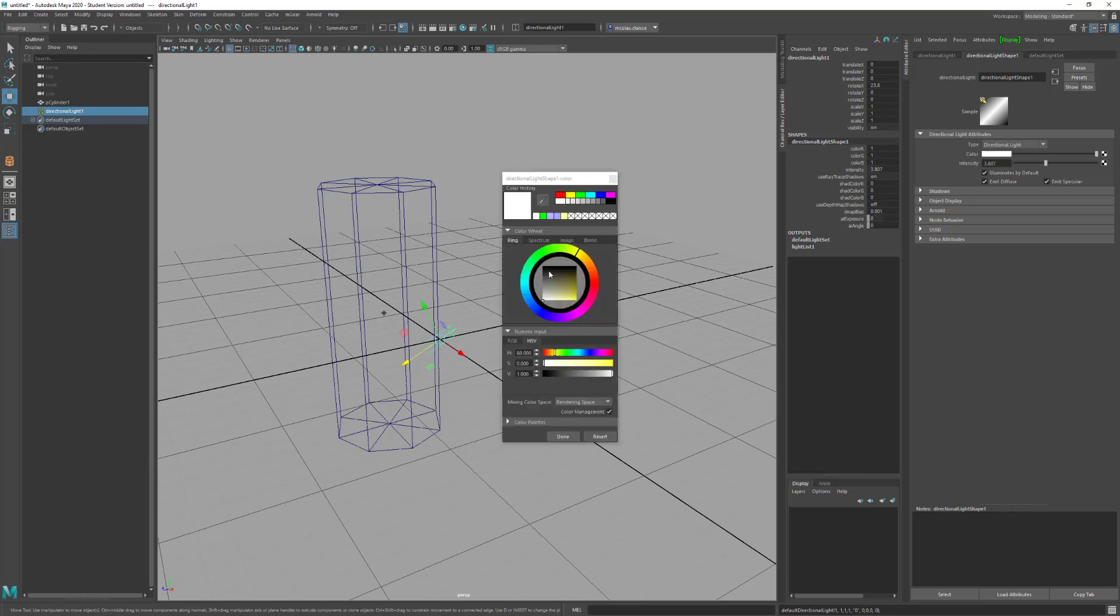
click(571, 296)
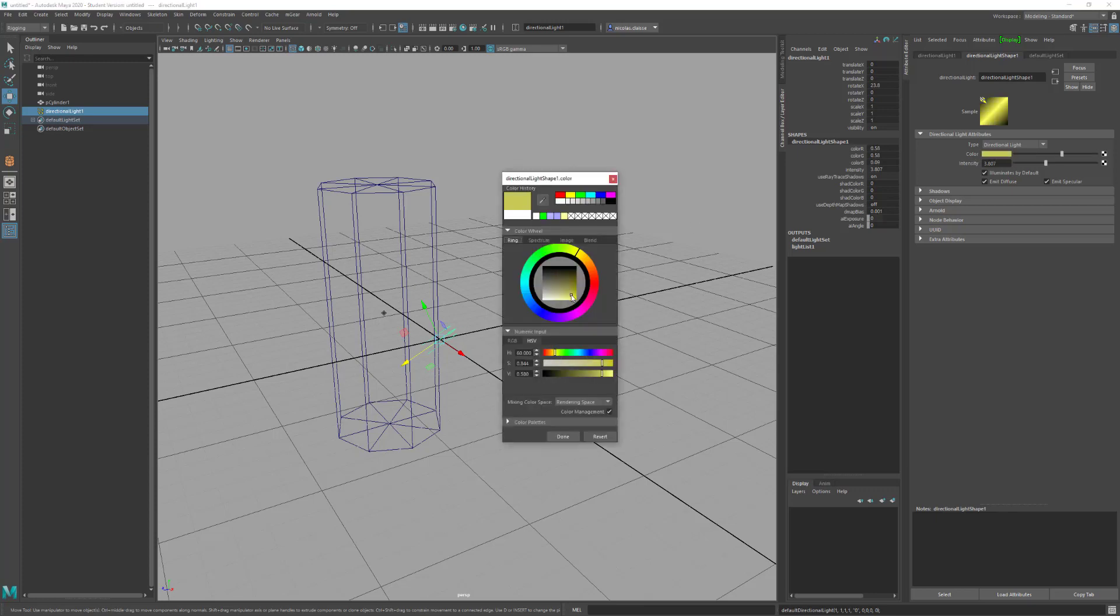
click(562, 436)
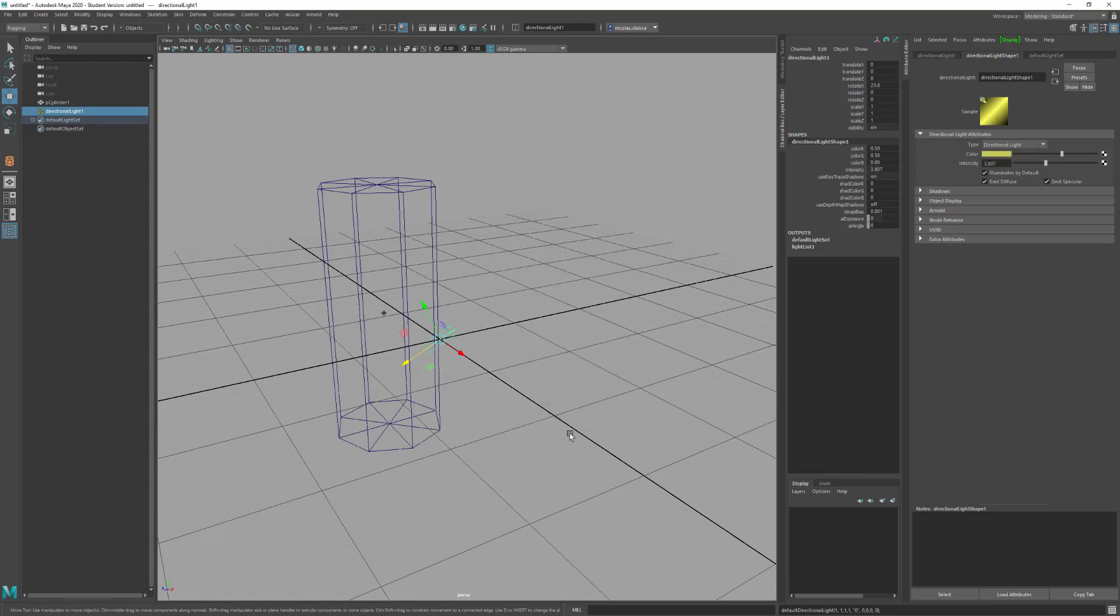
click(994, 155)
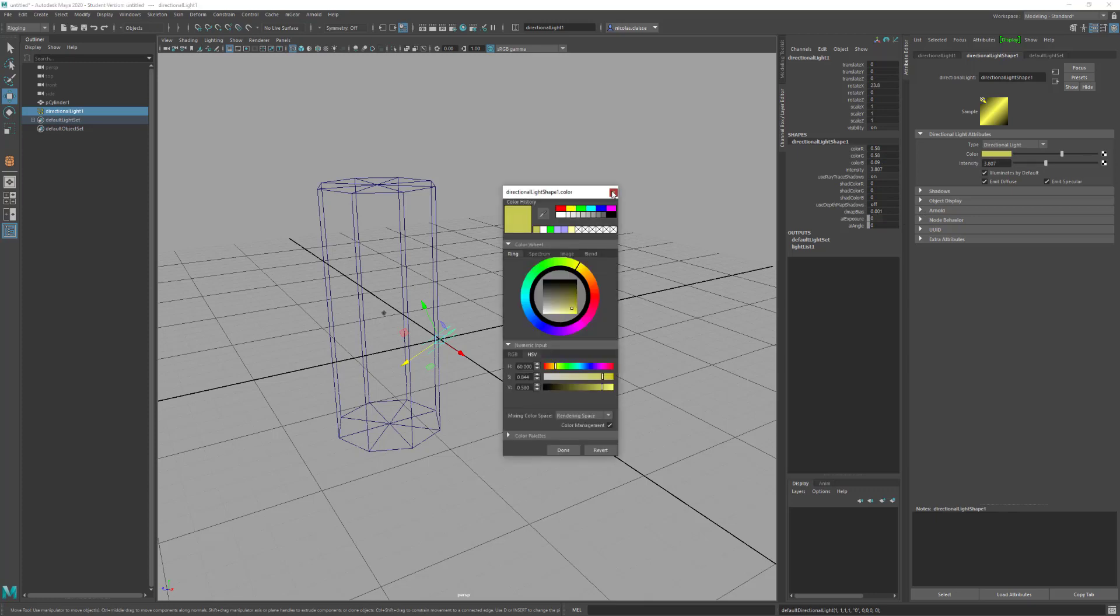
click(612, 192)
Lighten the directional light's color to a pale, nearly white yellow and raise its brightness to full
click(1002, 152)
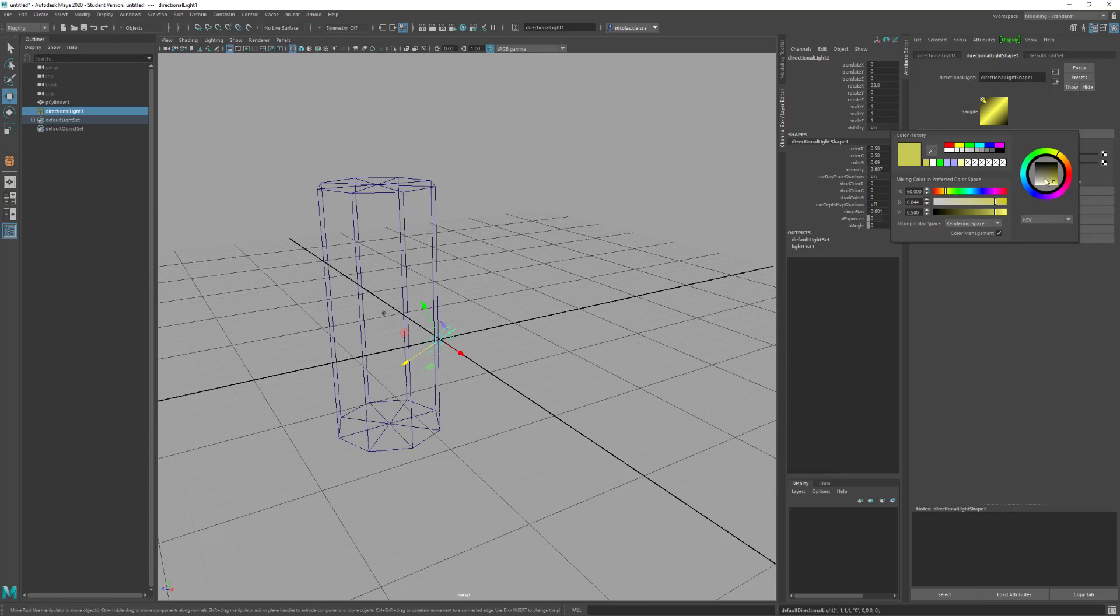
drag(1045, 181, 1037, 186)
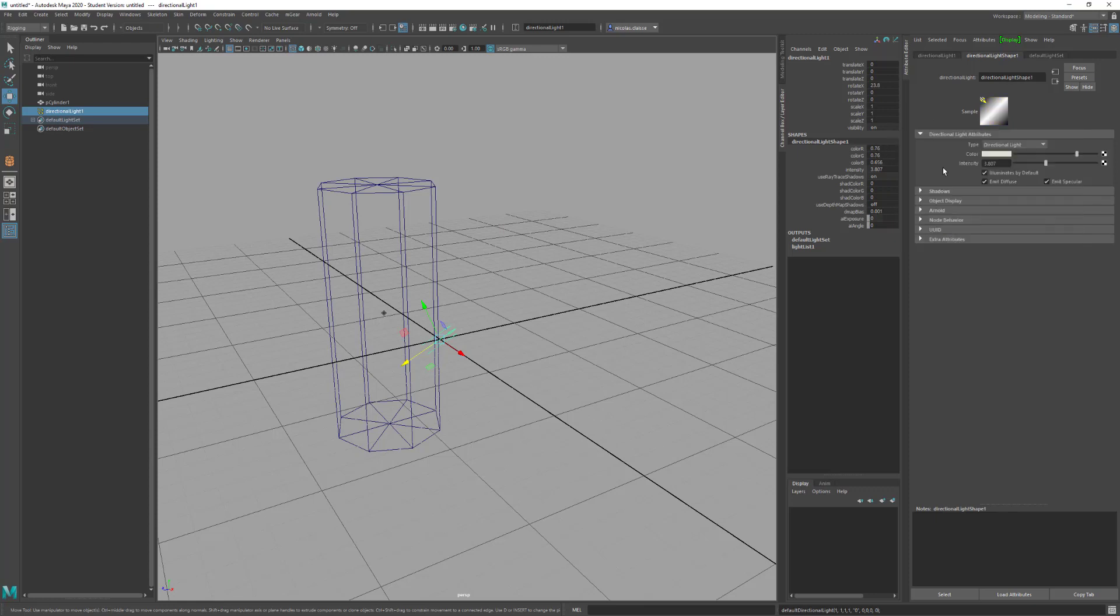
drag(1088, 156, 1098, 155)
Show the directional light's transform attributes and delete the light from the scene
click(933, 56)
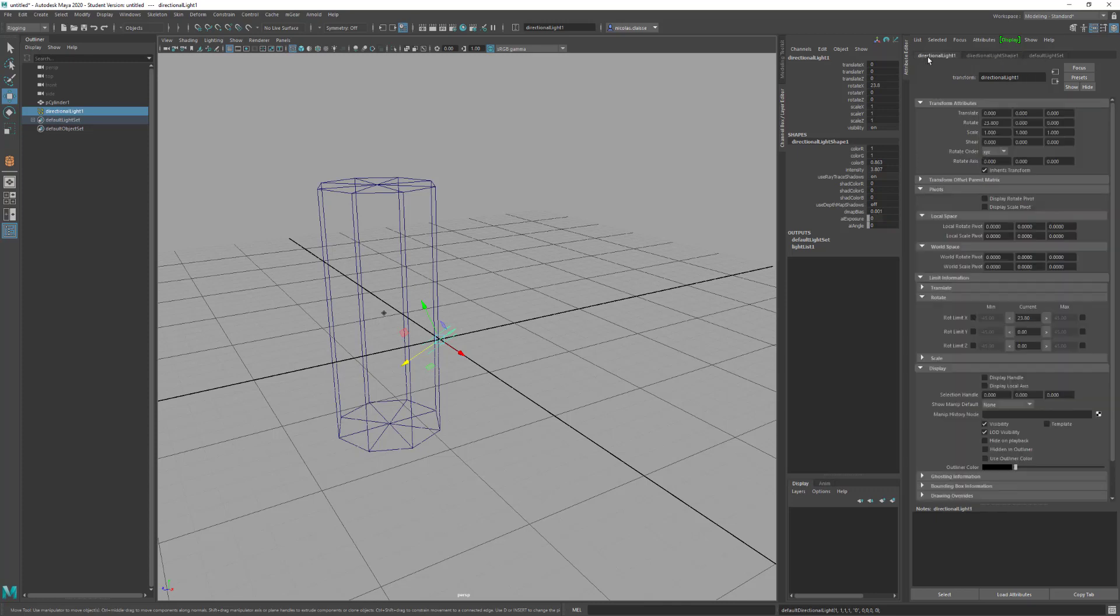
click(91, 111)
key(Delete)
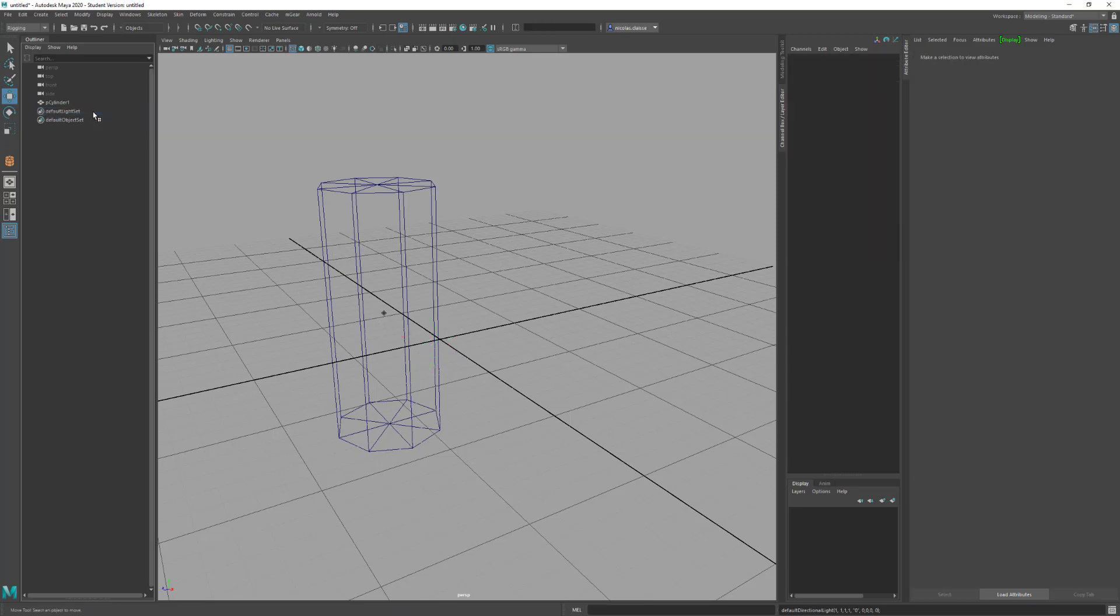
Select the cylinder and set its Local Rotate Pivot Y to 10 in the transform attributes
click(86, 103)
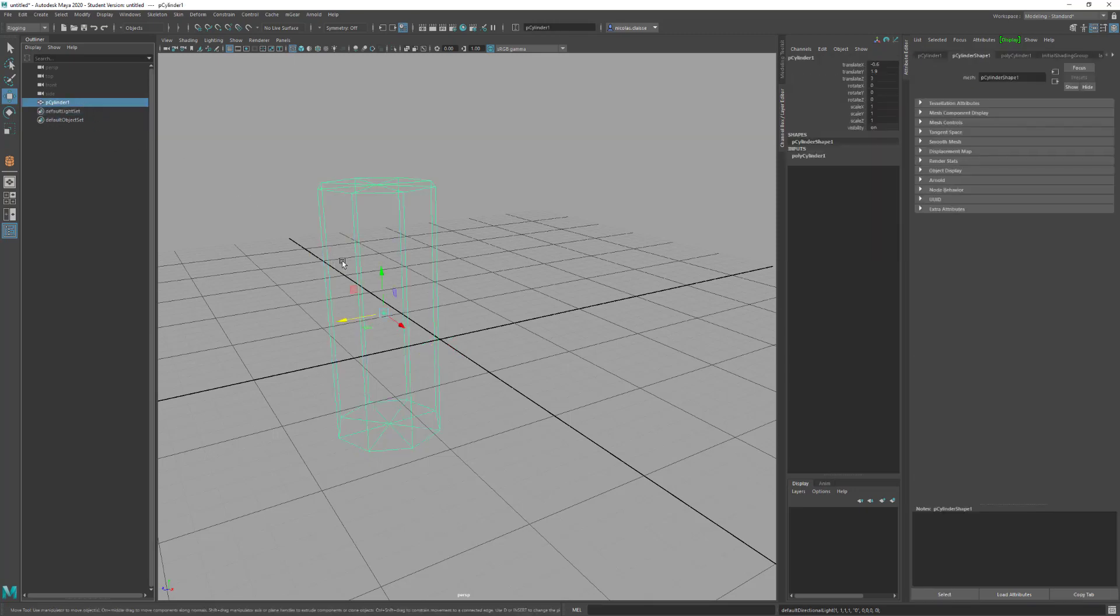
alt+drag(378, 306, 385, 275)
alt+middle_drag(397, 272, 440, 266)
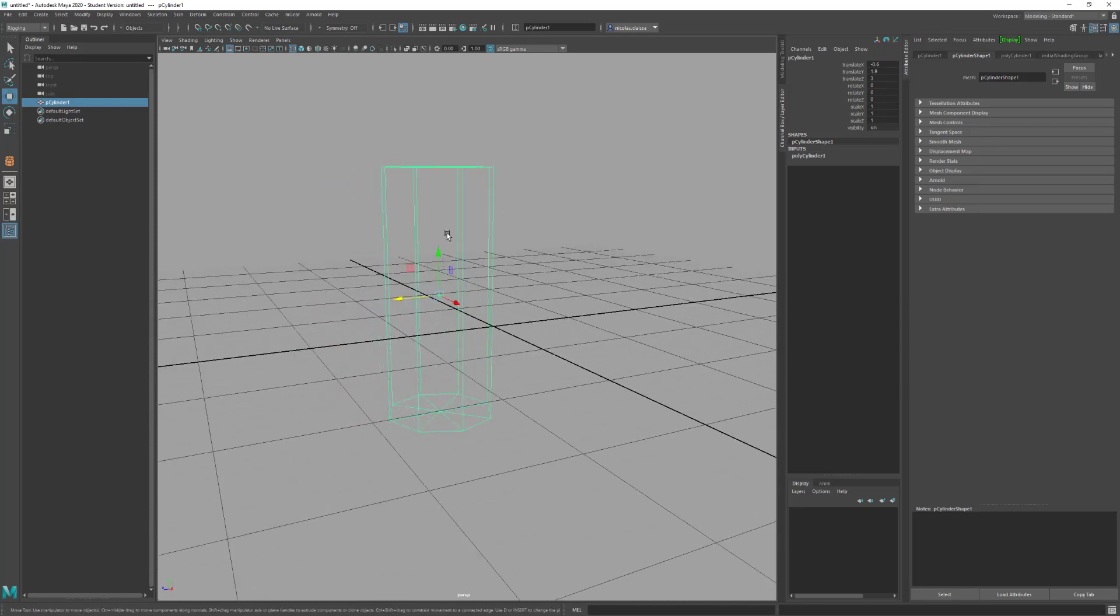
click(930, 56)
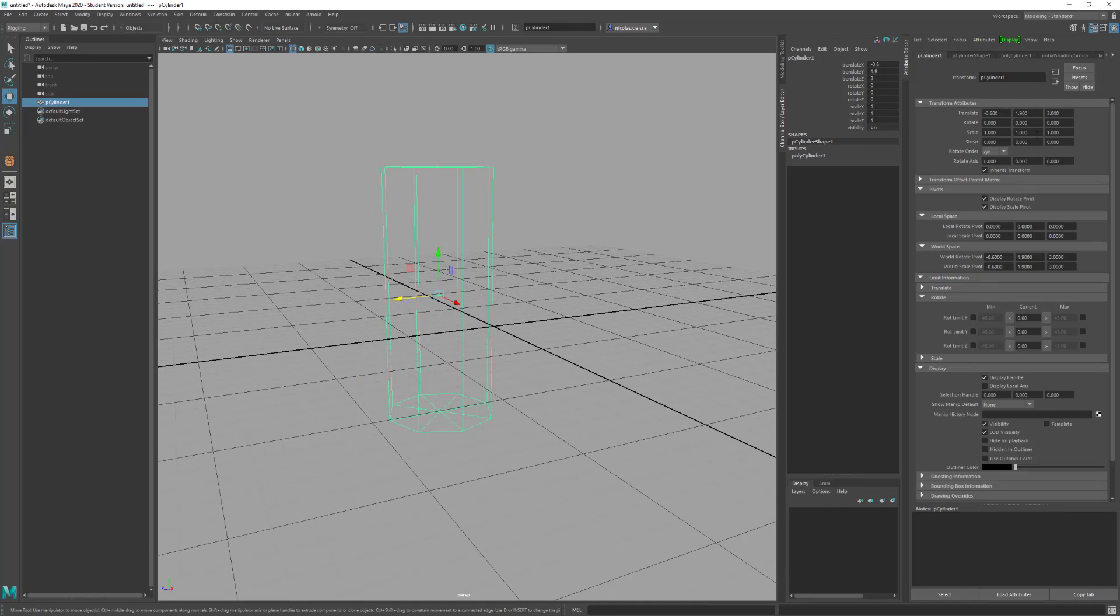
click(1032, 227)
text(10)
key(Return)
Set the cylinder's Local Scale Pivot X to 3 and bring up the Rotate and Scale manipulators to compare both pivots
click(994, 236)
text(3)
key(Return)
alt+drag(524, 318, 562, 319)
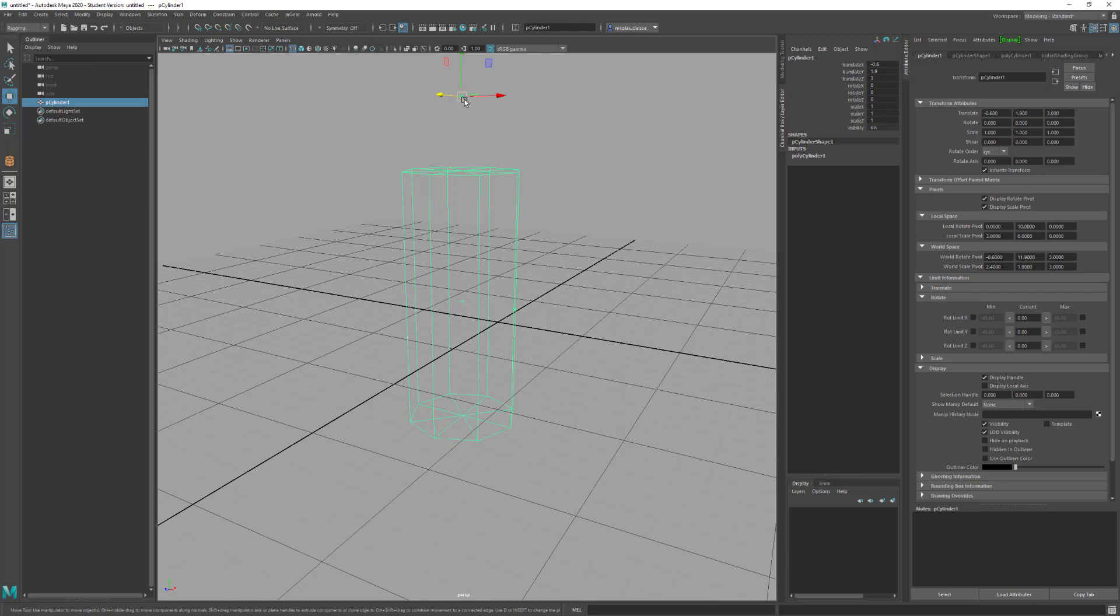
key(e)
key(r)
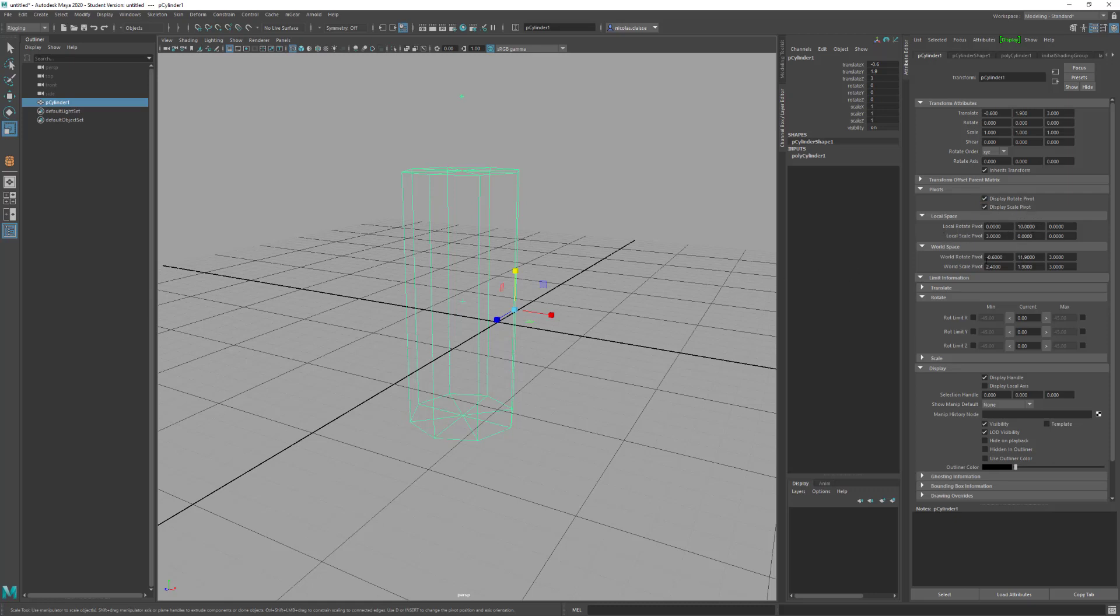
Set the cylinder's Translate X to 0, Y to 2 and Z to 2
drag(1002, 114, 954, 113)
text(0)
key(Tab)
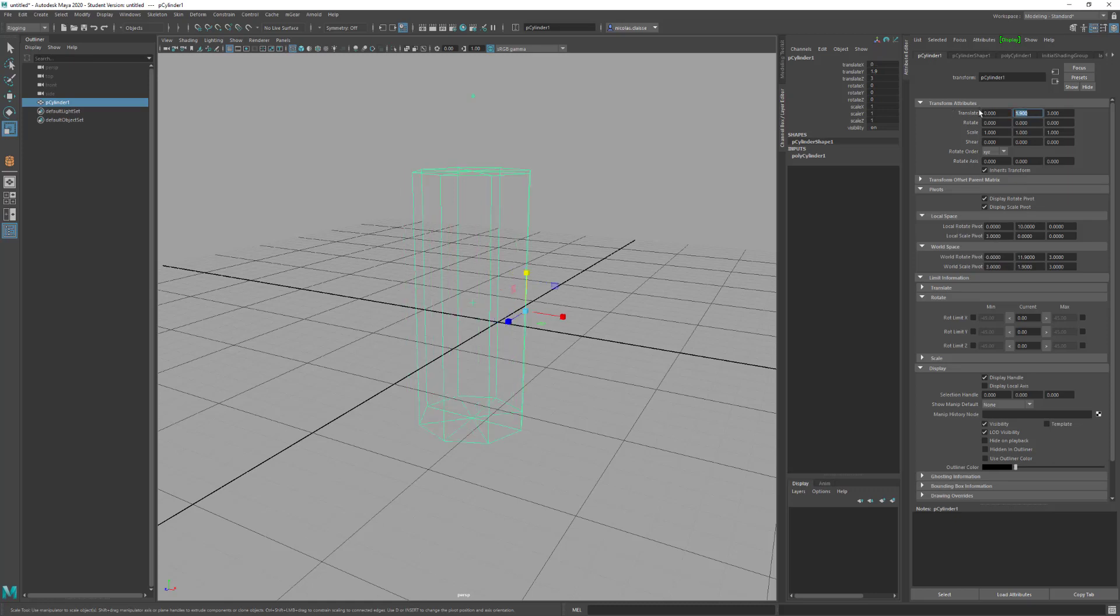
text(2)
key(Tab)
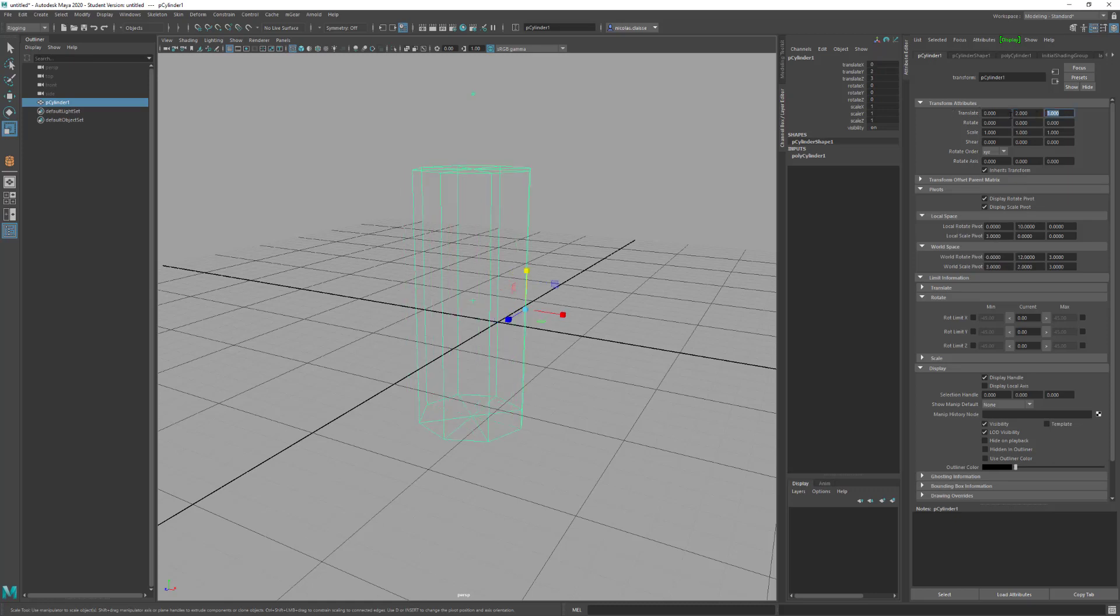
text(3)
click(1036, 122)
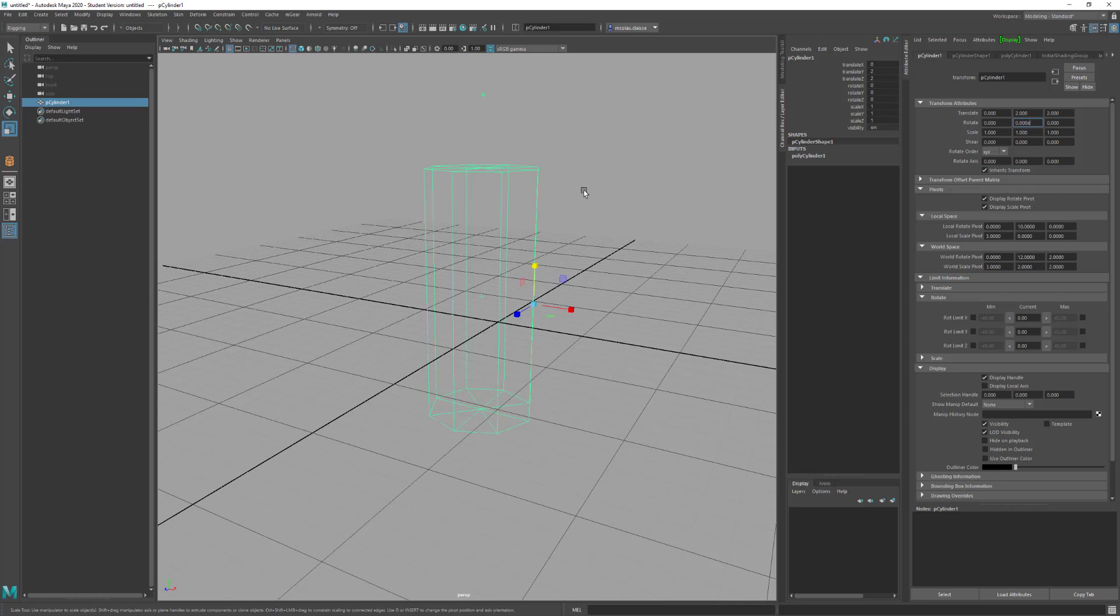
Examine the cylinder's offset rotate pivot with the Rotate tool from several angles and compare it with the local and world pivot values
click(531, 249)
key(e)
drag(547, 245, 521, 243)
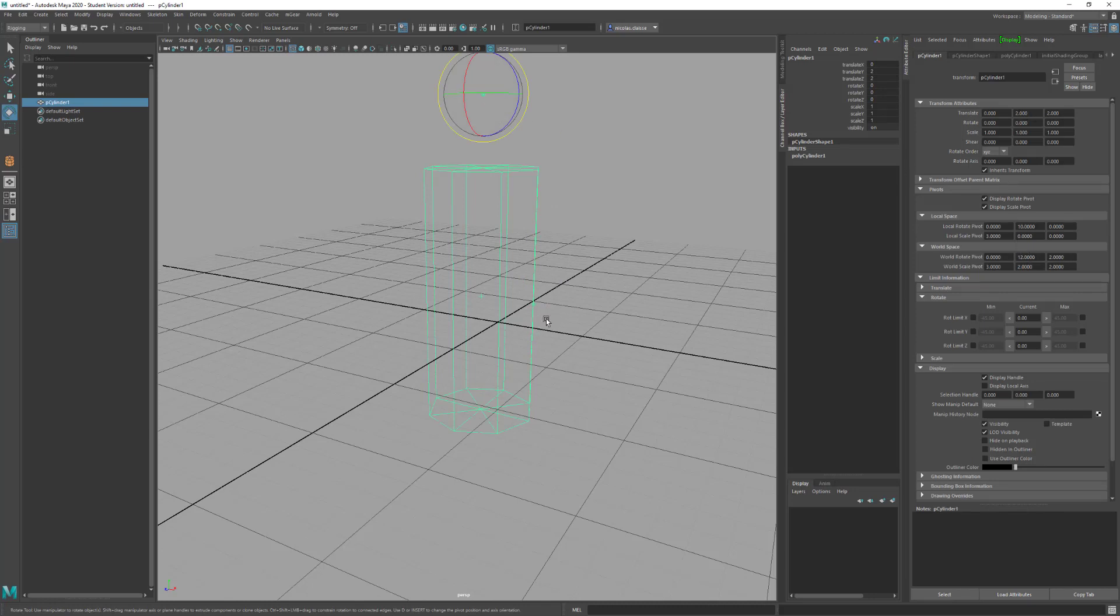
alt+drag(546, 318, 488, 328)
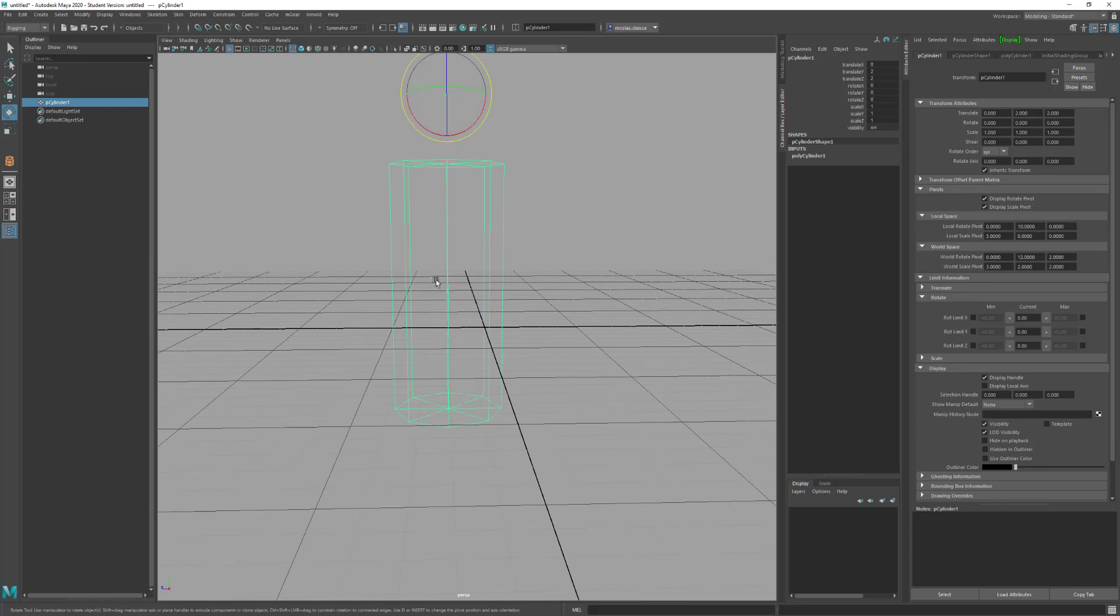
alt+drag(455, 305, 457, 282)
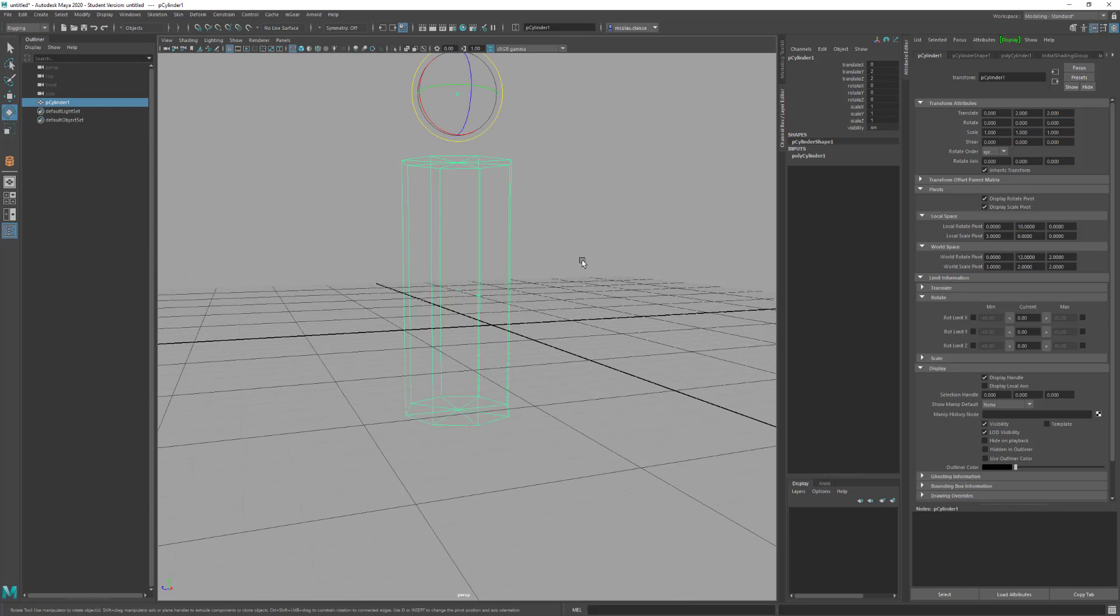
alt+drag(582, 262, 740, 285)
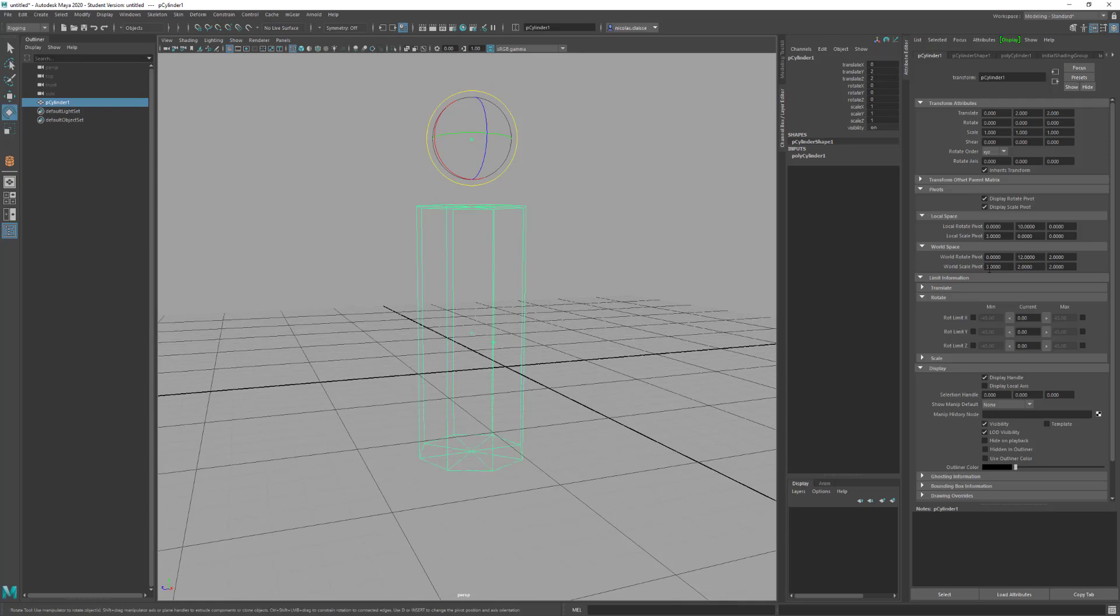
alt+drag(696, 303, 587, 367)
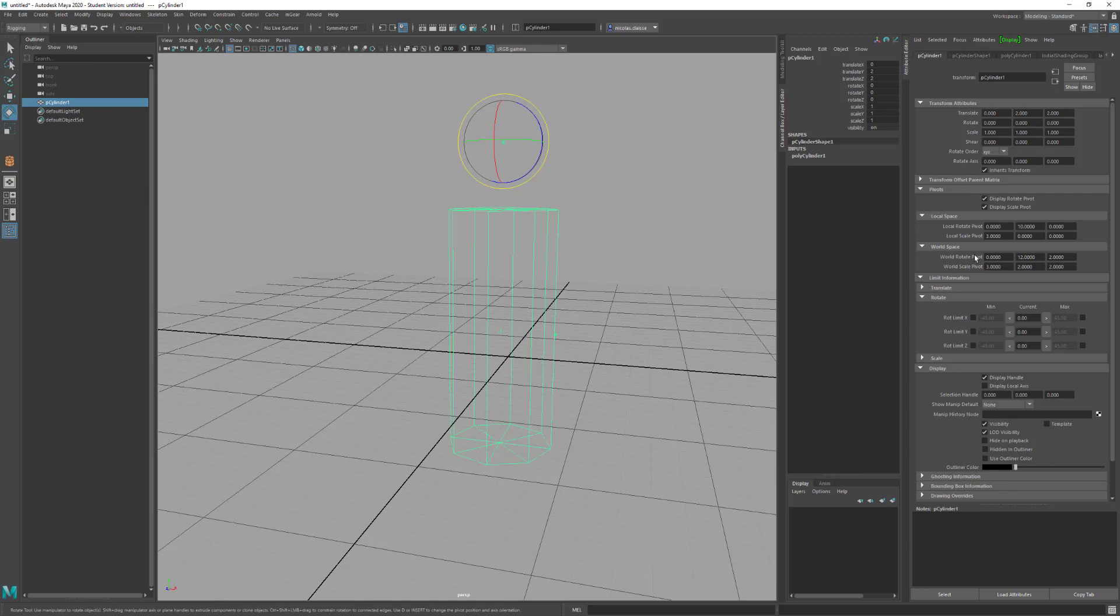
drag(1005, 235, 986, 236)
Delete the cylinder and create a polygon cube about 3.4 units in size on the grid
click(408, 324)
key(Delete)
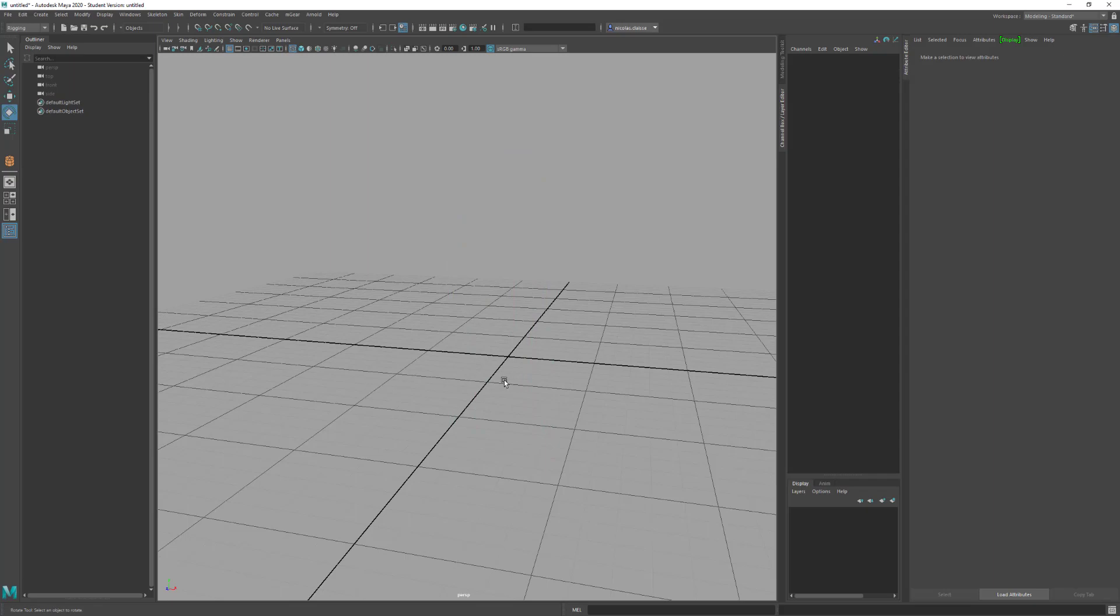
alt+drag(502, 380, 470, 387)
shift+right_drag(456, 411, 456, 436)
click(464, 457)
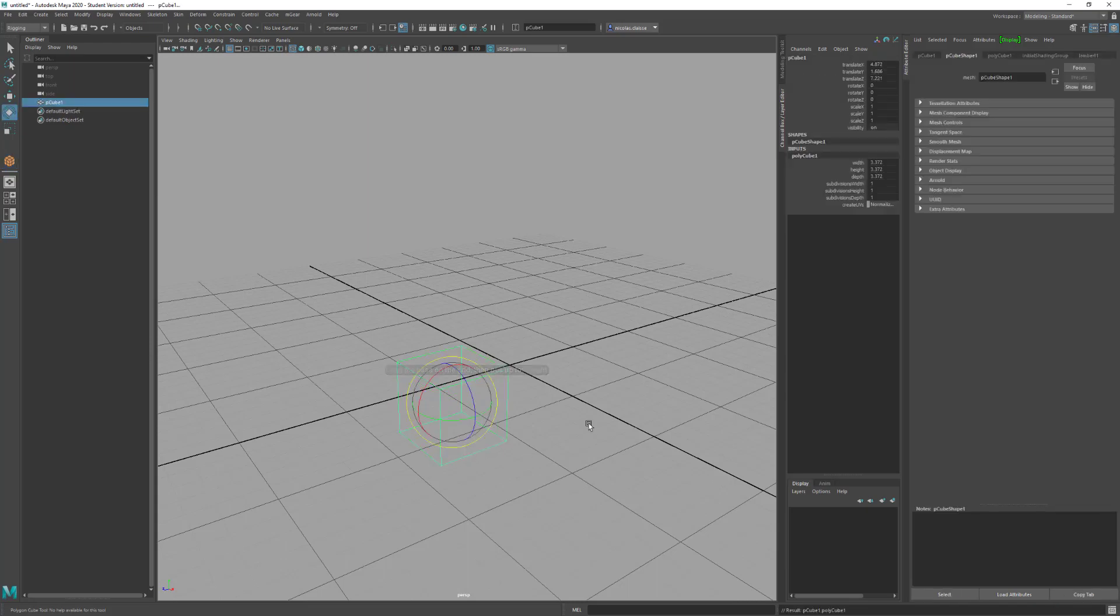
Expand the Object Display section of the cube's shape attributes, and return to its transform attributes
alt+drag(555, 415, 709, 327)
key(w)
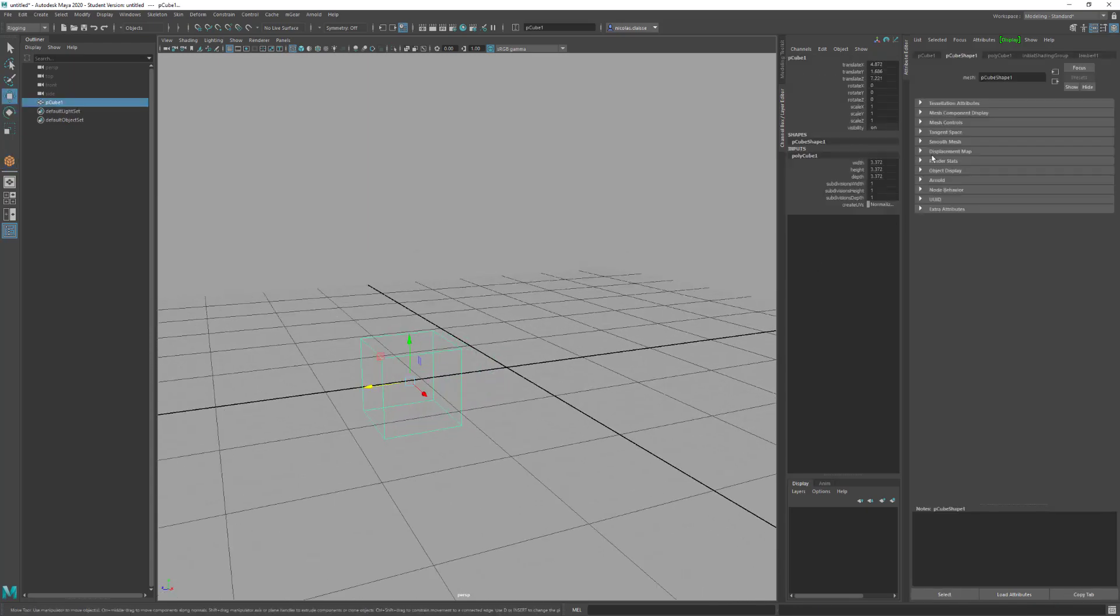
click(944, 170)
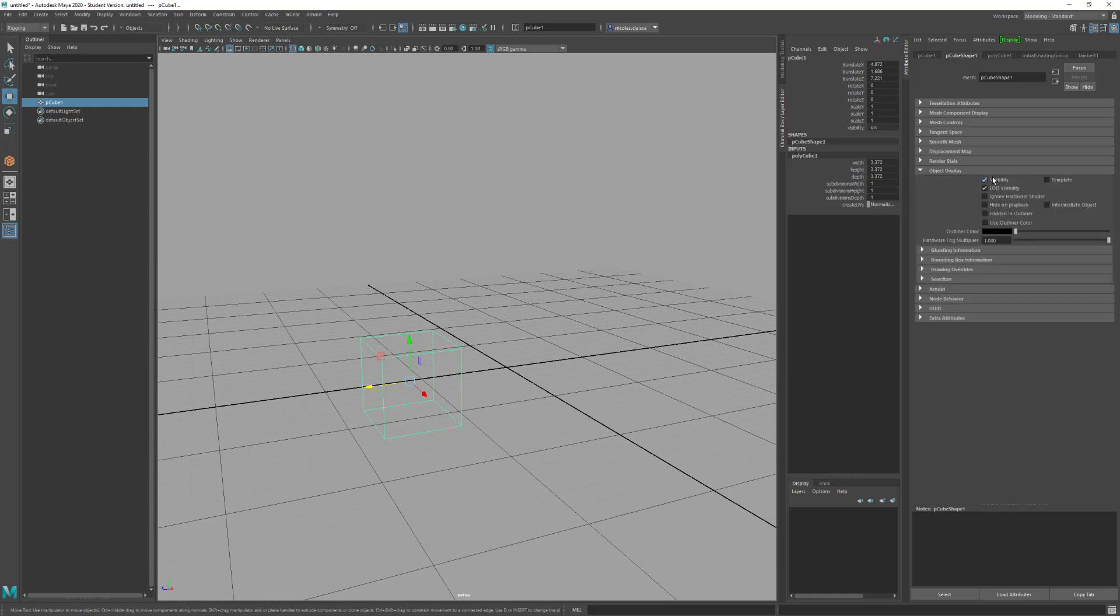
click(927, 56)
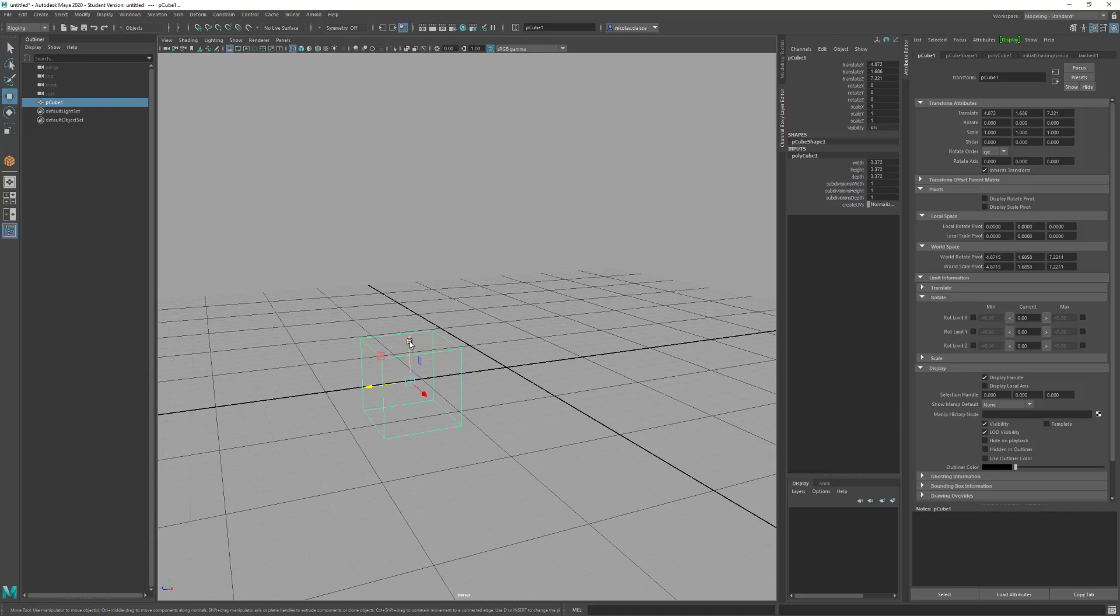
Move the cube above the grid to about 8.9 in Translate Y and 3.5 in Translate Z
drag(408, 344, 412, 246)
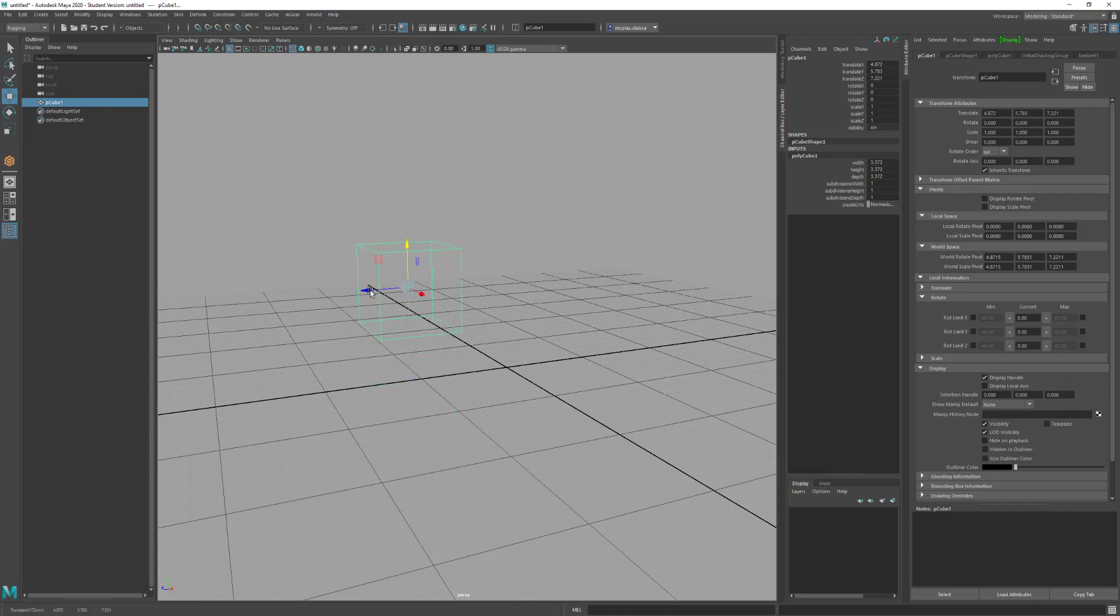
drag(365, 289, 526, 266)
drag(558, 232, 561, 162)
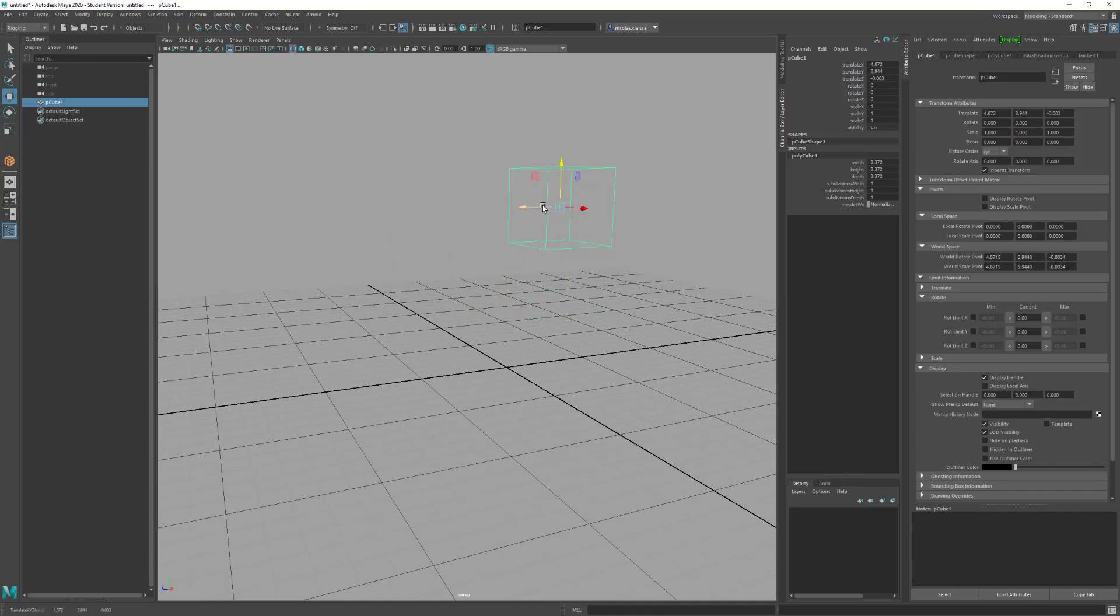
drag(532, 209, 464, 212)
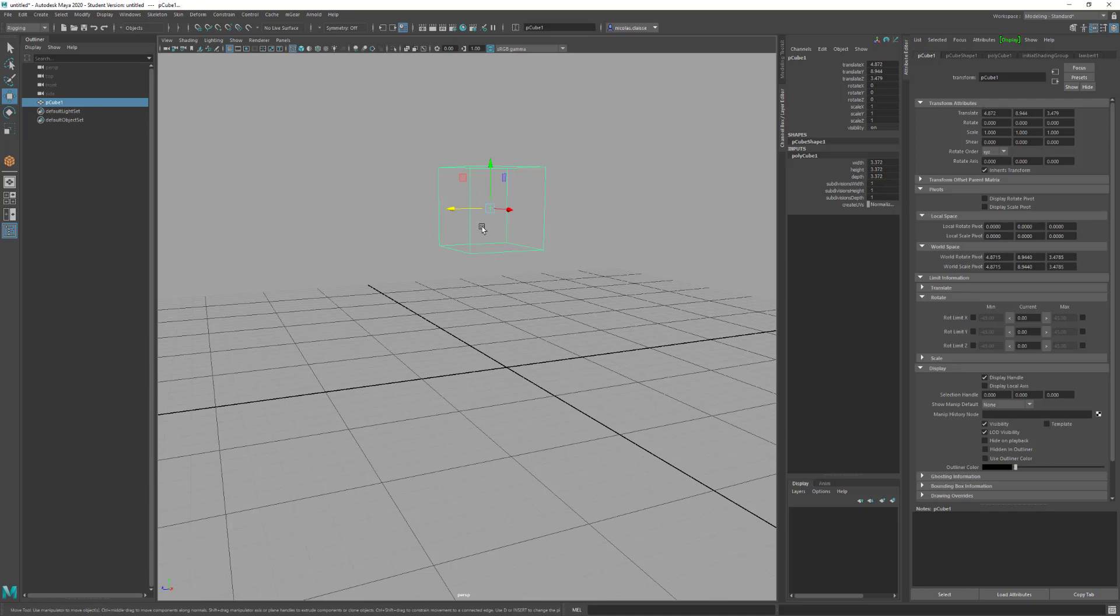
alt+drag(480, 227, 505, 225)
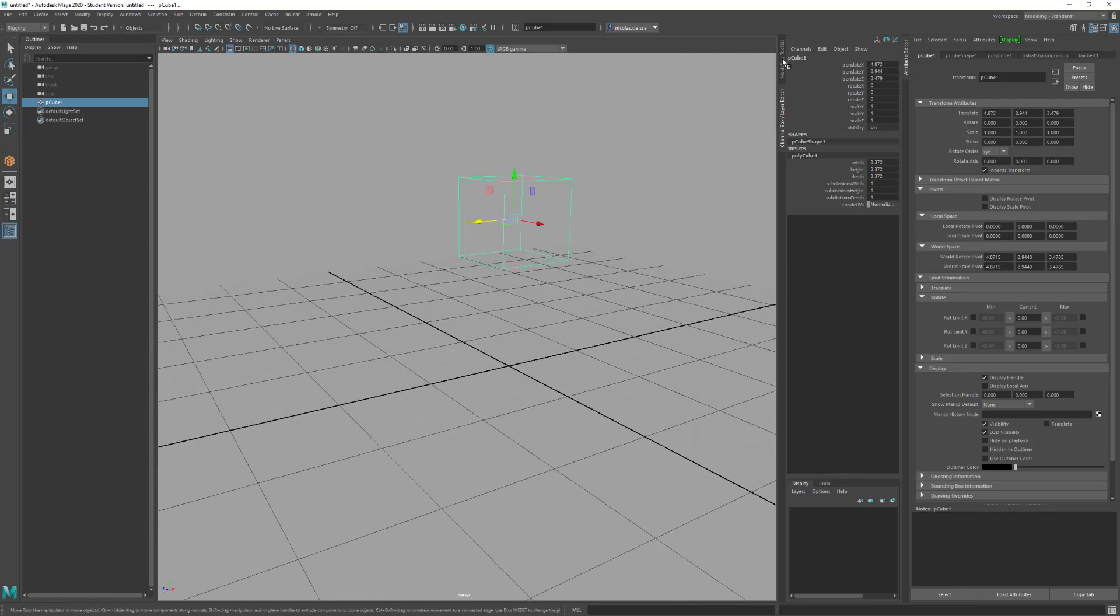
Create a second polygon cube as a thin, tall slab about 0.4 wide, 13.8 high and 8.1 deep
click(478, 417)
shift+right_click(478, 417)
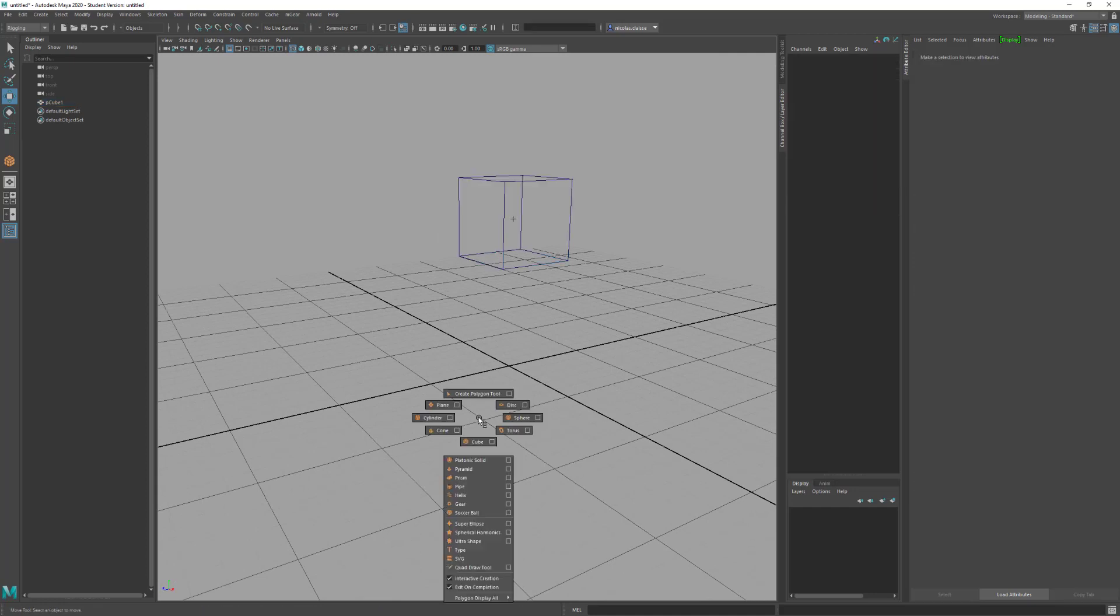
click(477, 441)
drag(410, 487, 584, 82)
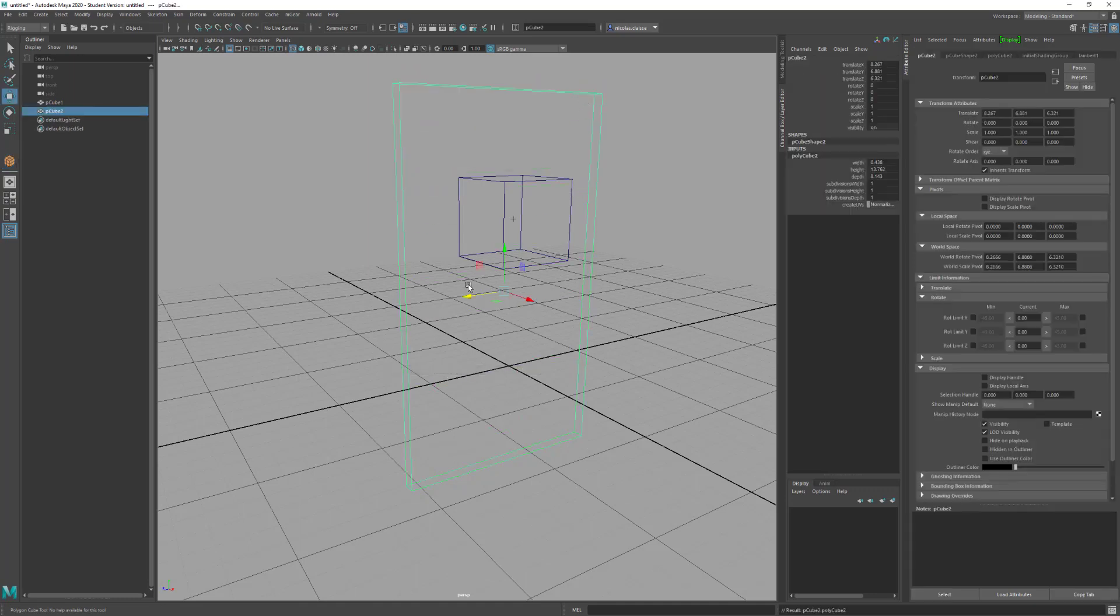
key(e)
mouse_move(500, 301)
mouse_down()
mouse_move(471, 299)
mouse_move(521, 296)
mouse_move(460, 299)
mouse_move(502, 300)
mouse_up()
key(ctrl+z)
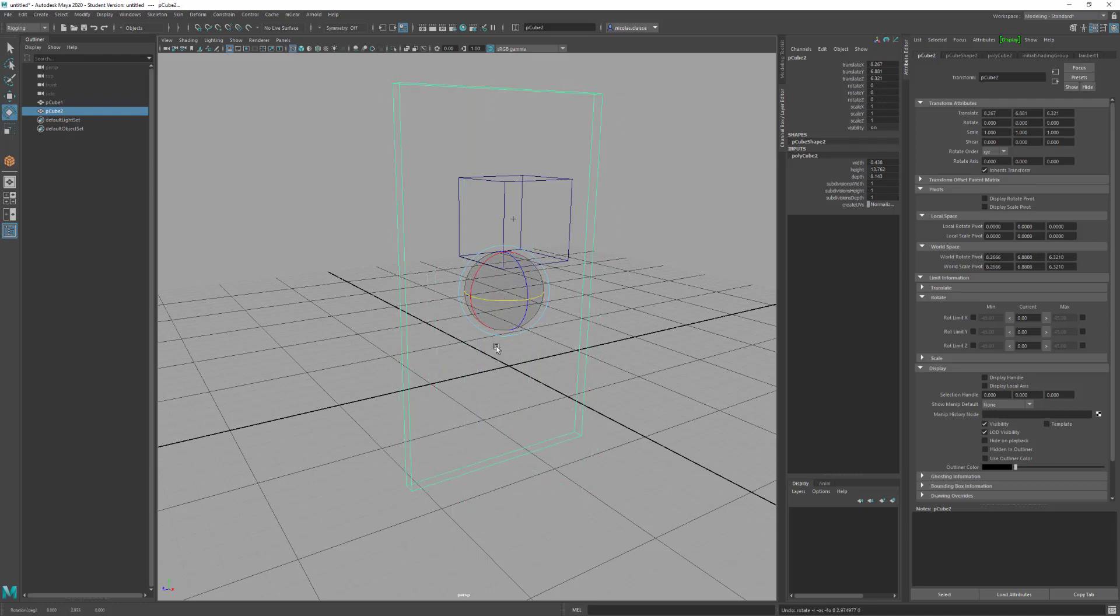
Bring both cubes fully into view and open the Modeling Toolkit
scroll(495, 345, down, 5)
alt+drag(490, 351, 453, 414)
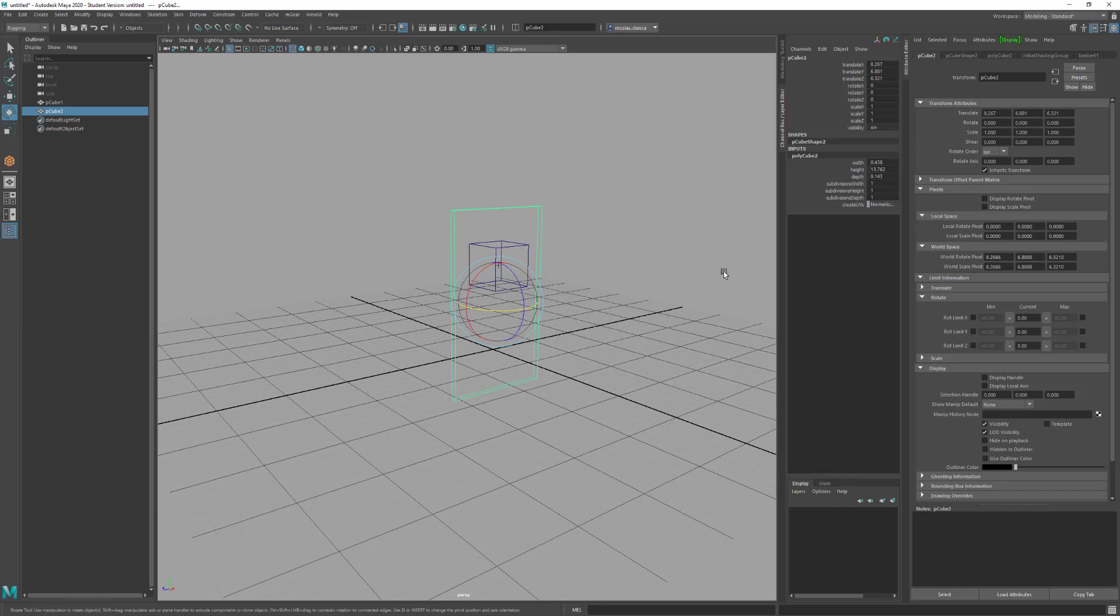
click(785, 65)
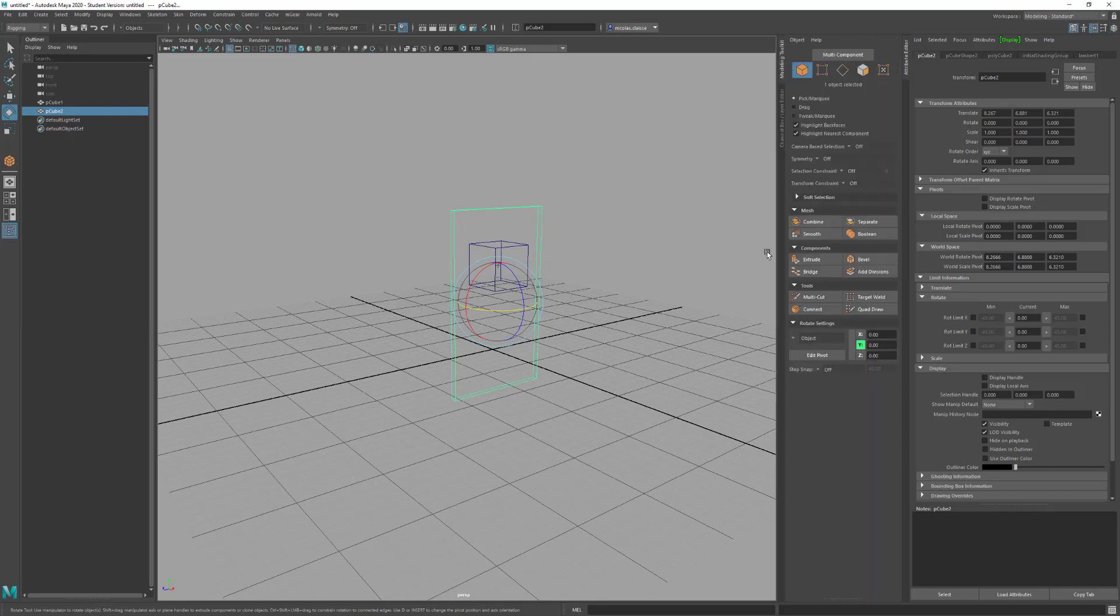
Switch pivot editing on and off several times for the slab while the Rotate tool is active
click(816, 355)
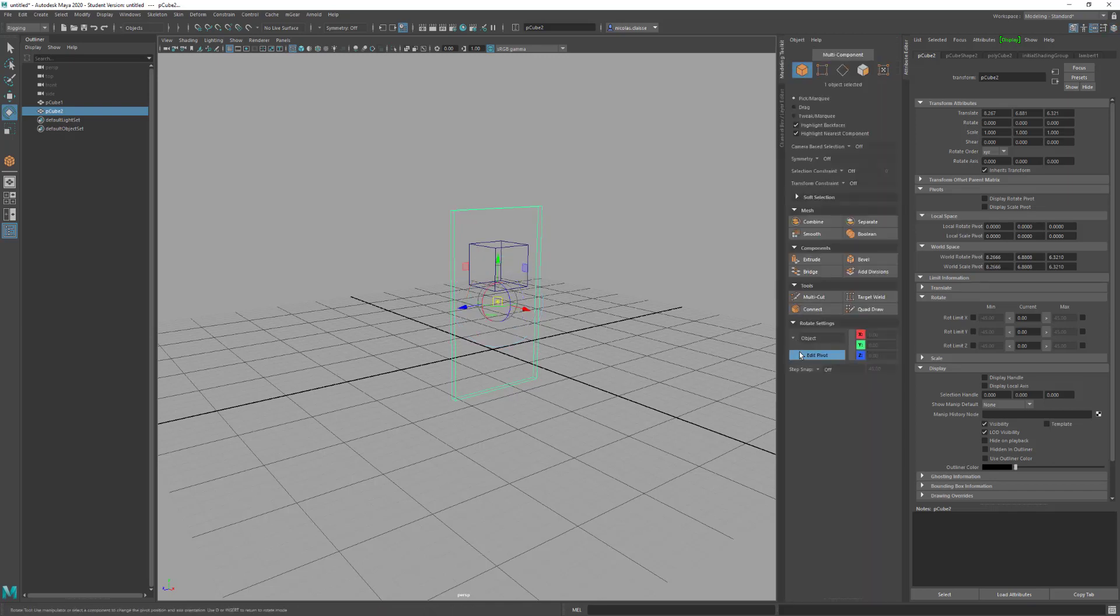
click(800, 355)
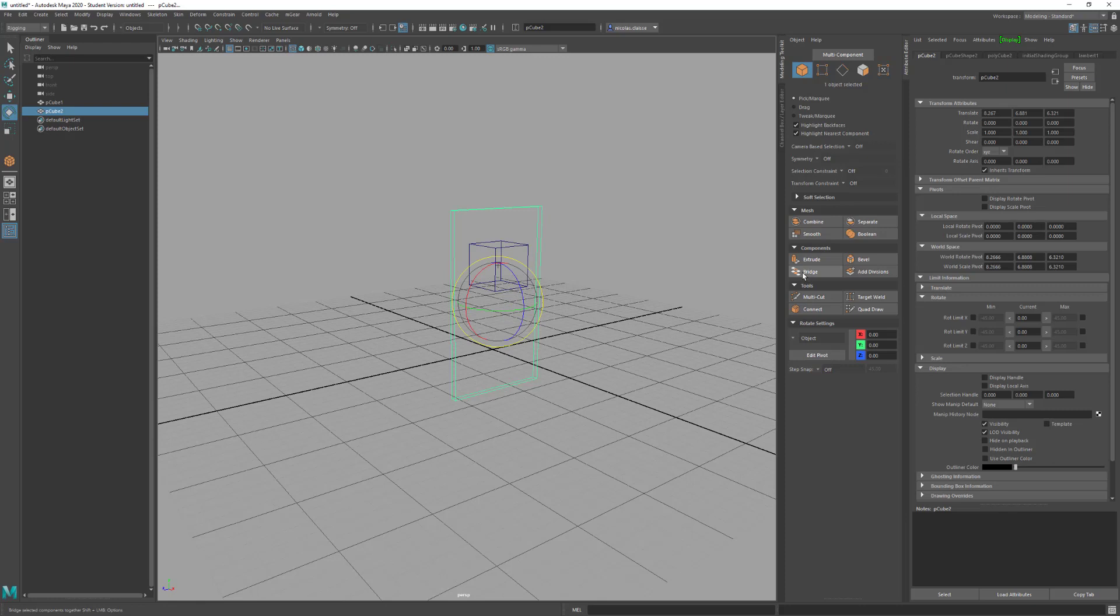
key(d)
key(d)
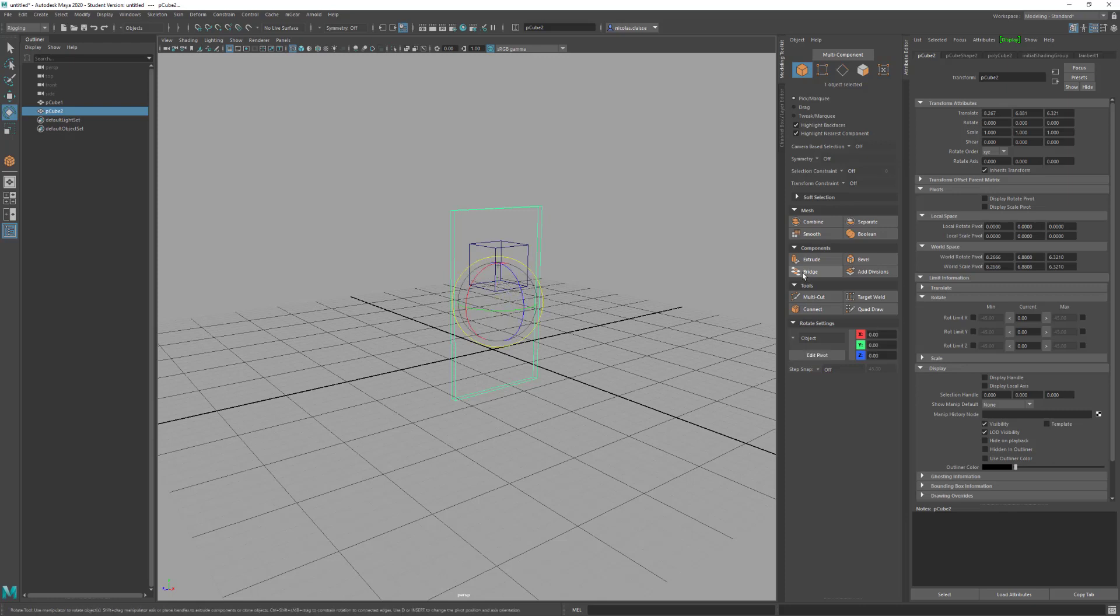
key(d)
key(d)
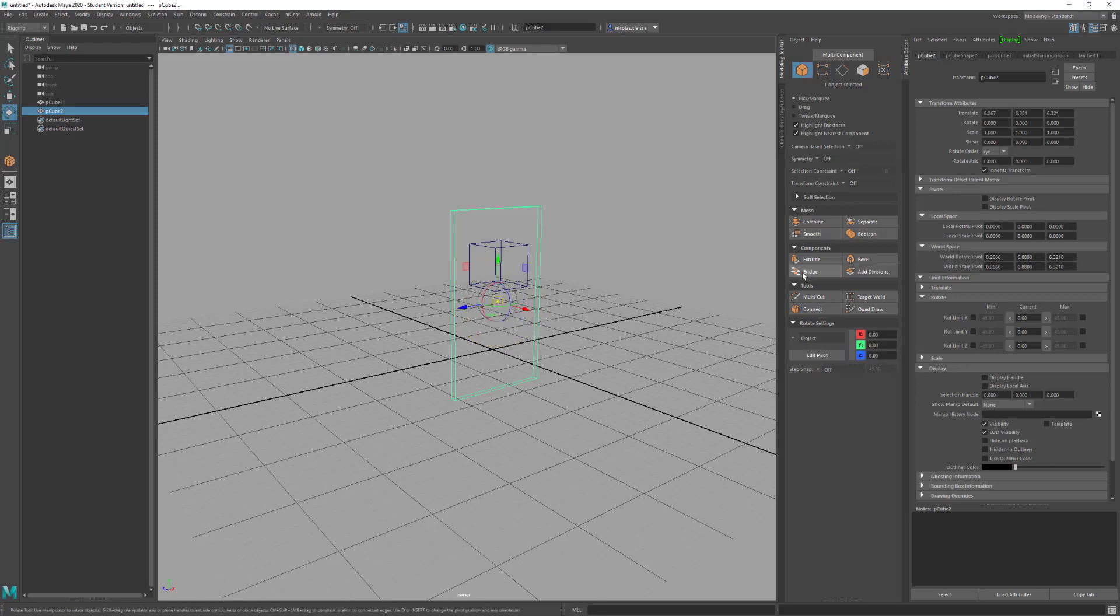
key(d)
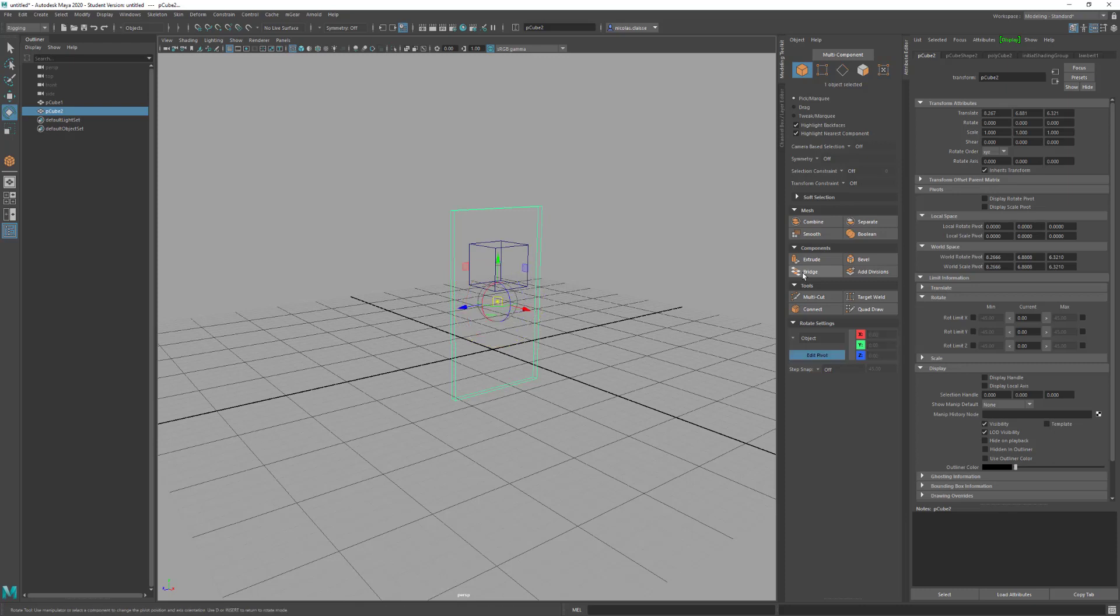
key(d)
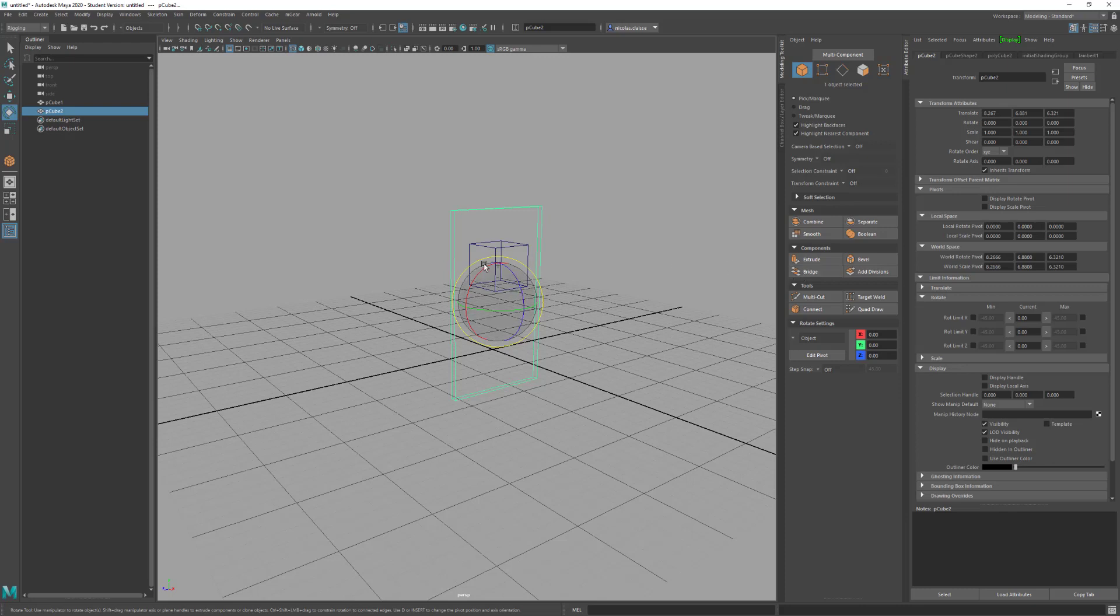
With the Move tool, place the slab's pivot outside its mesh at about X 2.37, Y 12.74, Z 11.68 in world space
key(w)
key(d)
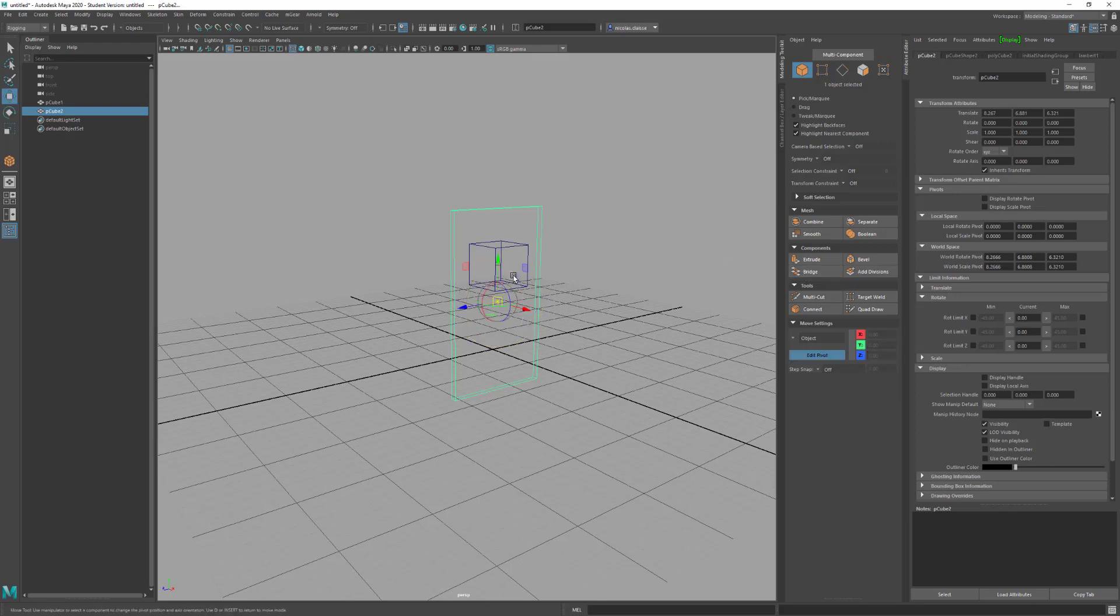
key(d)
key(d)
key(d)
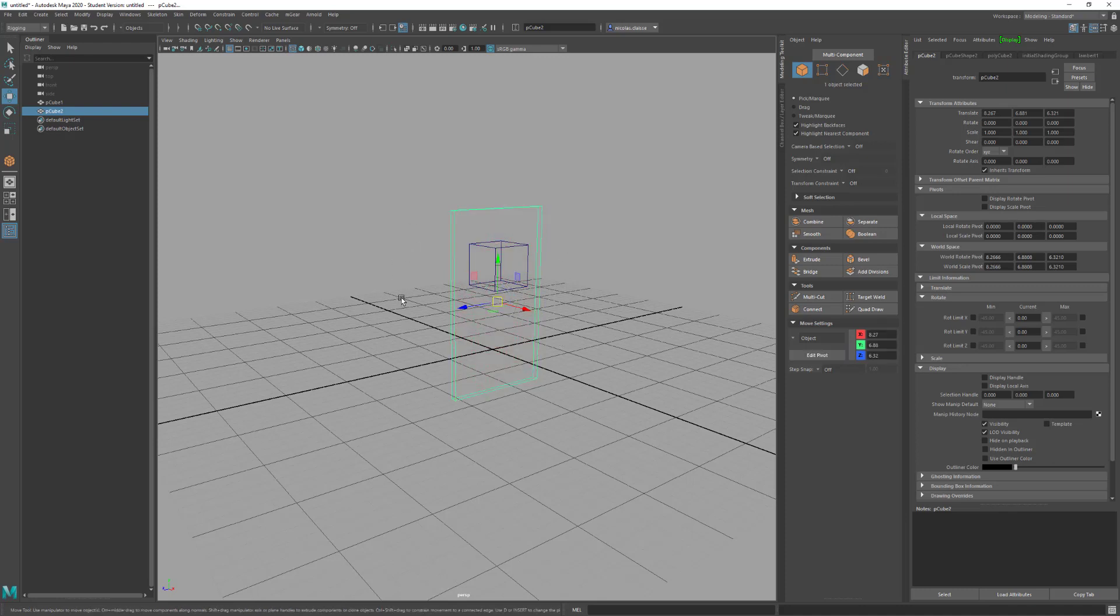
key(d)
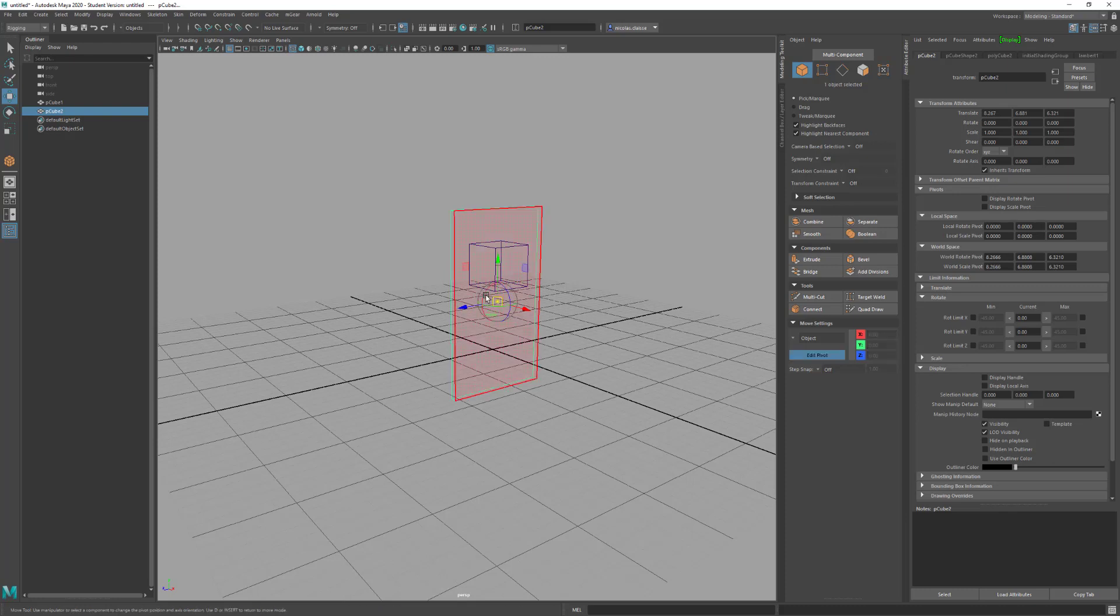
drag(498, 301, 392, 220)
key(d)
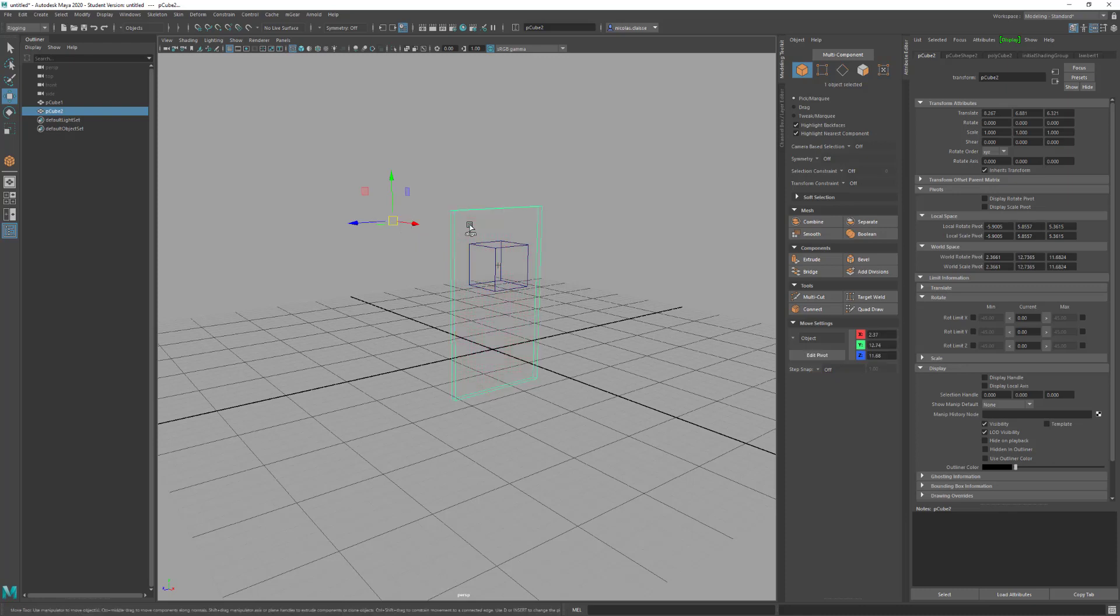
Try rotating the slab about -21.8 degrees in Y around its offset pivot, and undo the rotation
key(e)
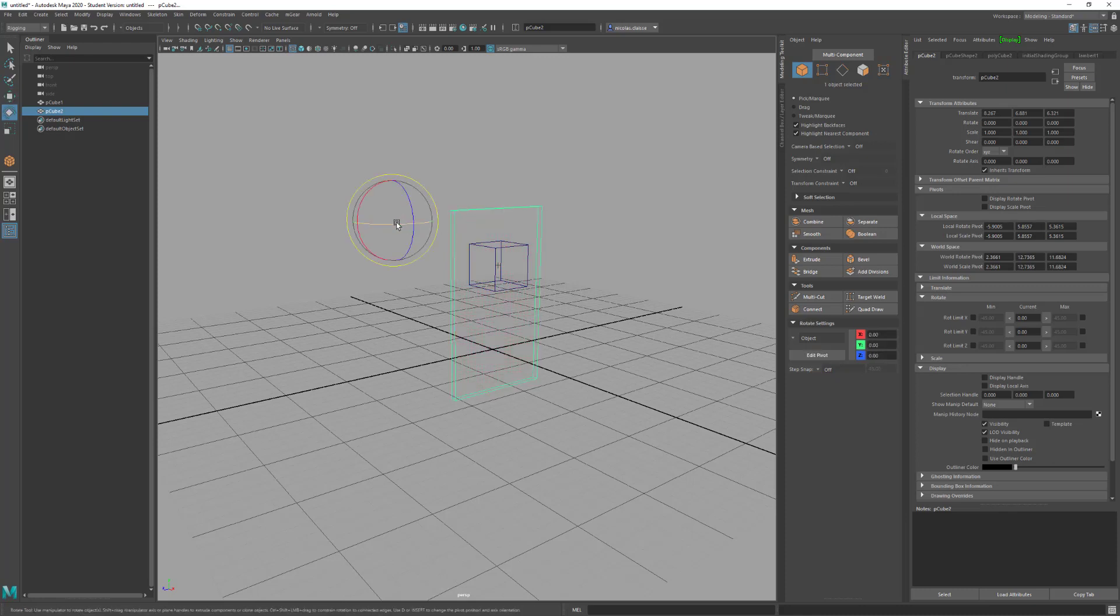
mouse_move(392, 222)
mouse_down()
mouse_move(430, 216)
mouse_move(381, 228)
mouse_up()
key(ctrl+z)
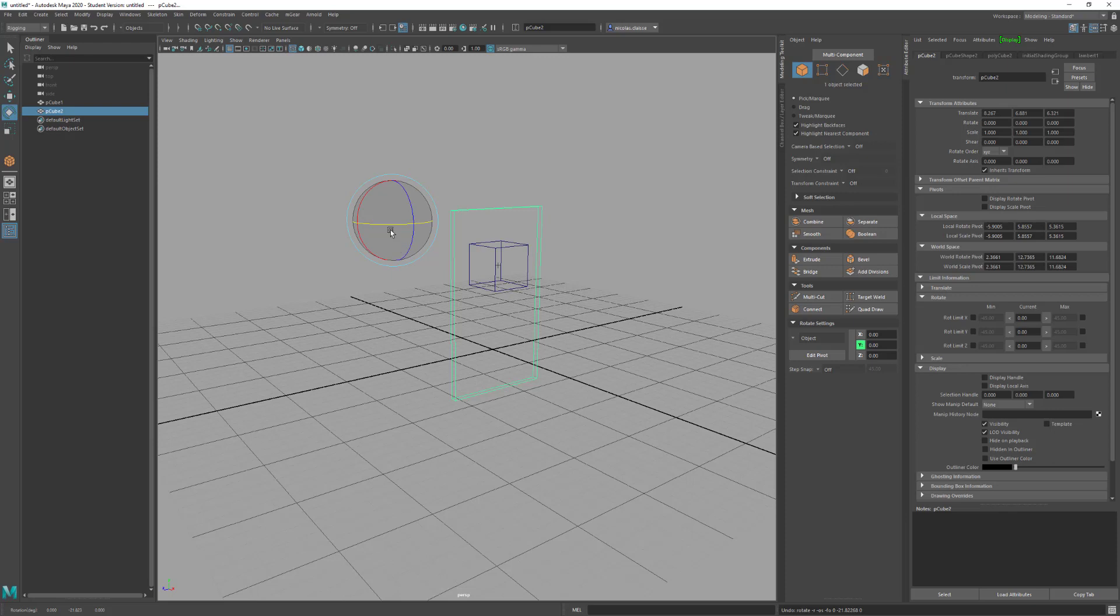
Point-snap the slab's pivot to its nearest bottom corner and rotate the slab to about -21.97 degrees in Y around it
click(808, 357)
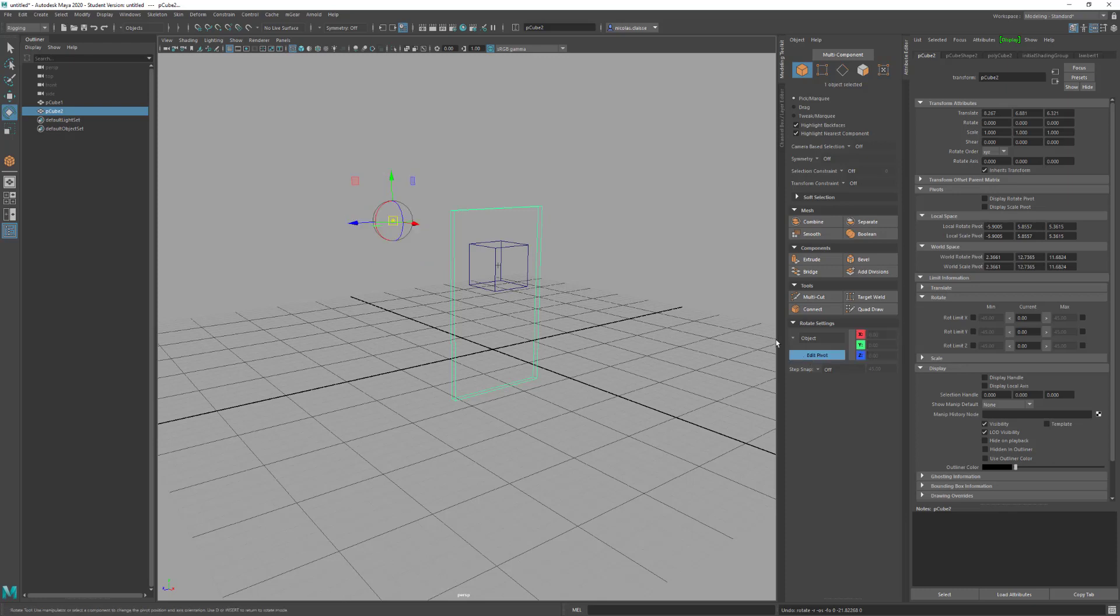
click(219, 28)
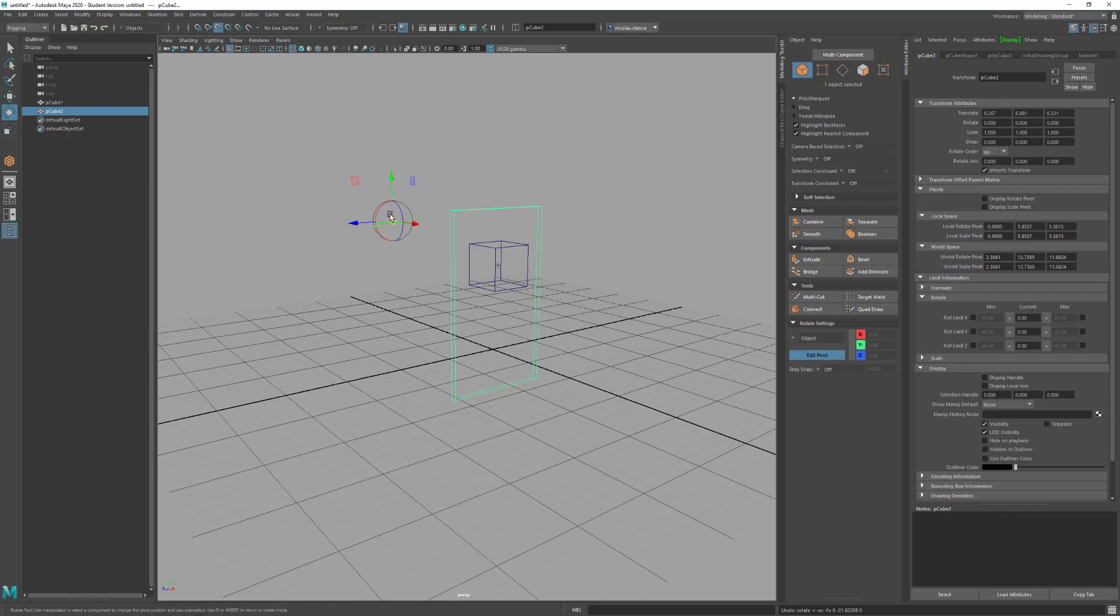
alt+drag(382, 266, 384, 268)
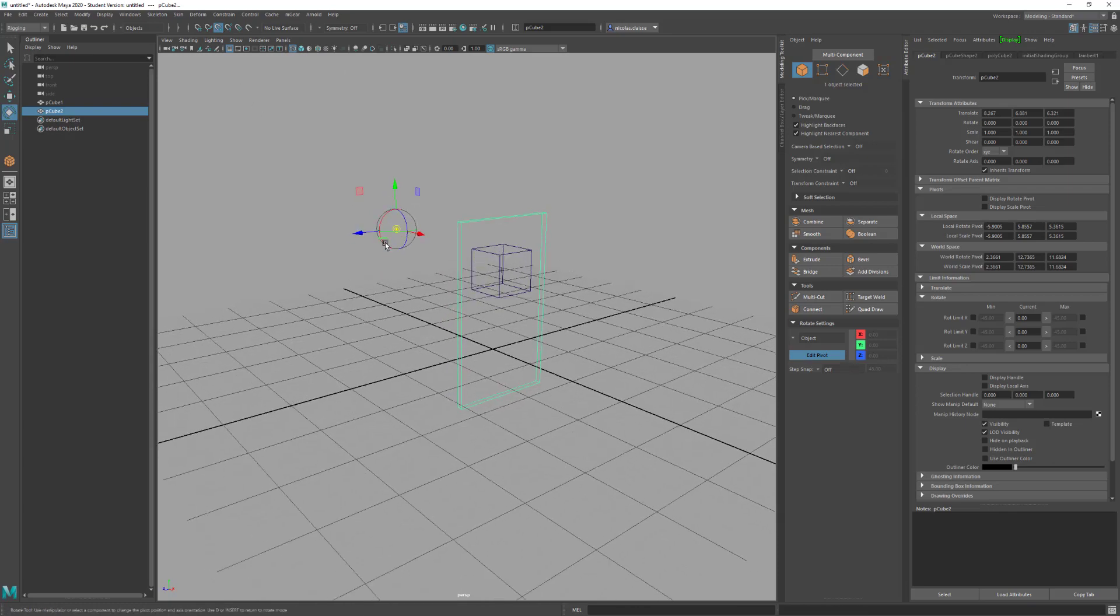
drag(400, 227, 449, 404)
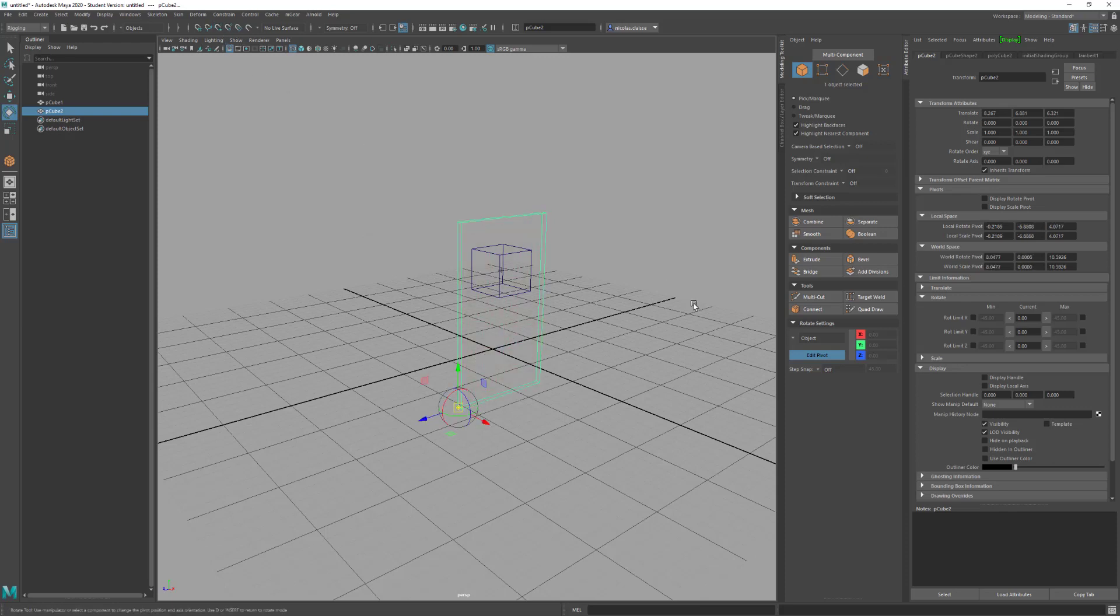
click(810, 356)
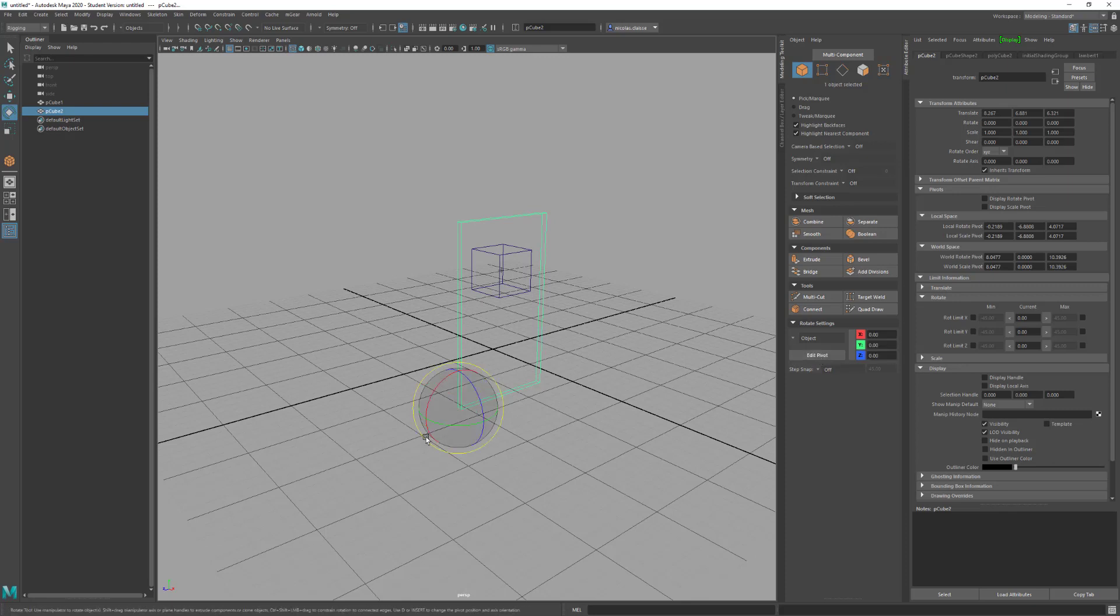
mouse_move(450, 423)
mouse_down()
mouse_move(406, 421)
mouse_move(452, 419)
mouse_move(430, 420)
mouse_up()
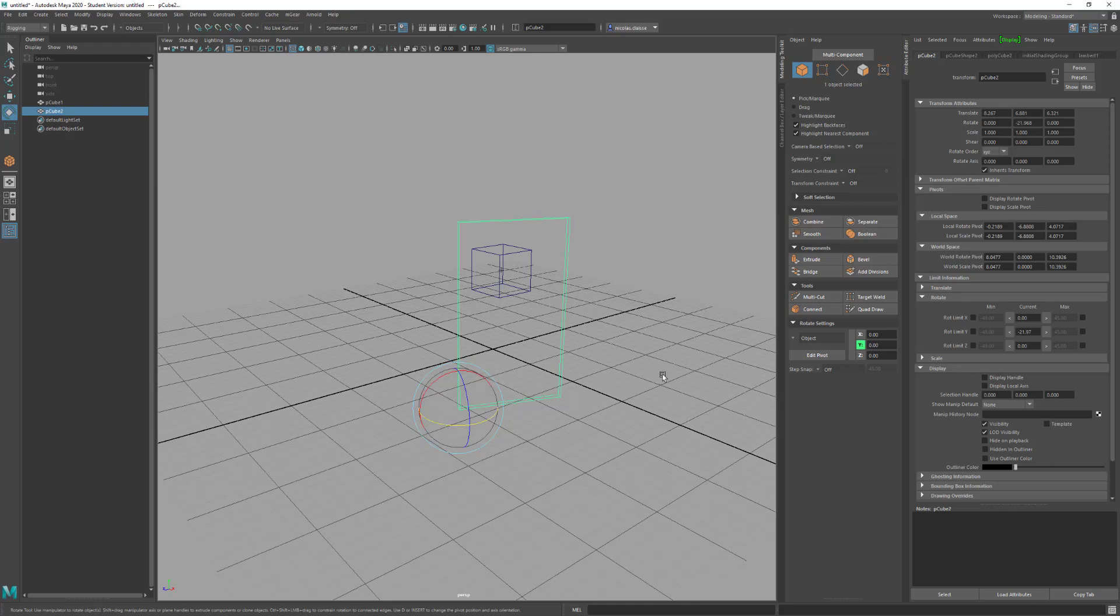
click(818, 356)
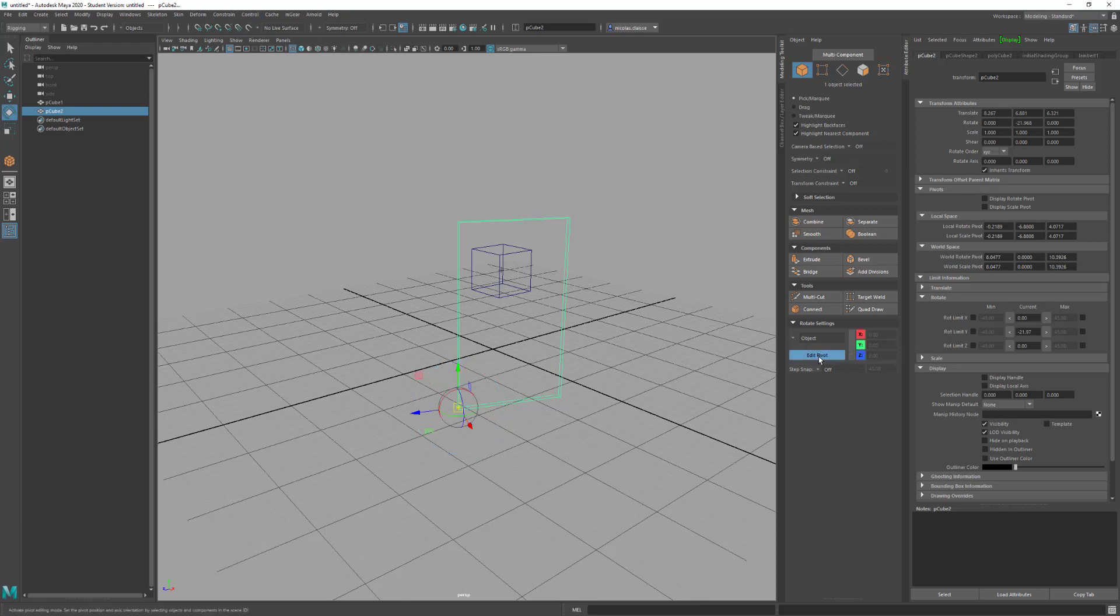
Delete the slab, and select and frame the remaining cube
key(Delete)
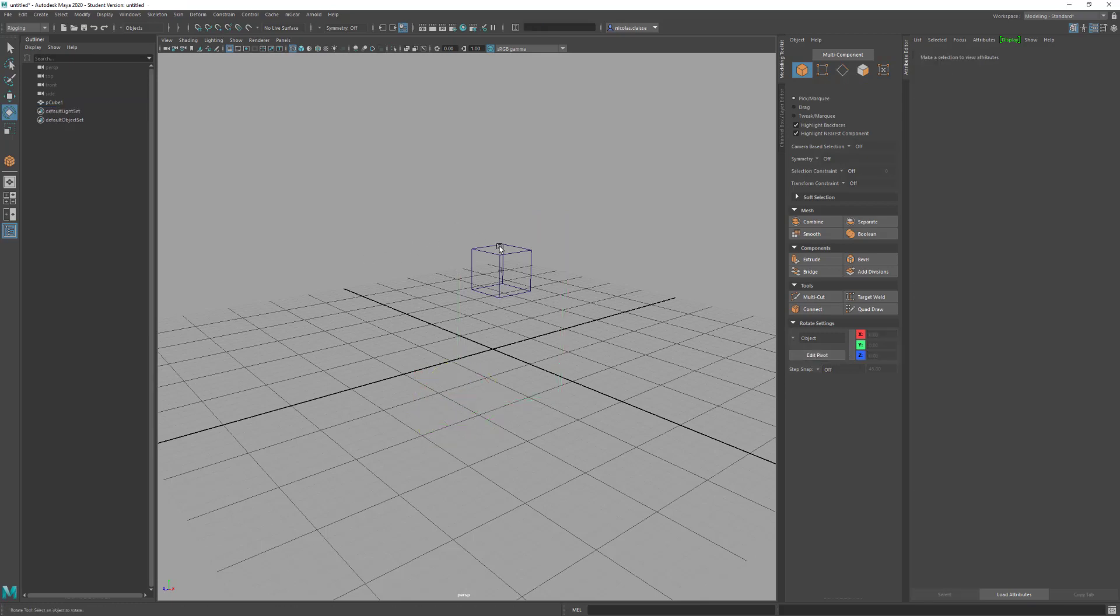
click(476, 254)
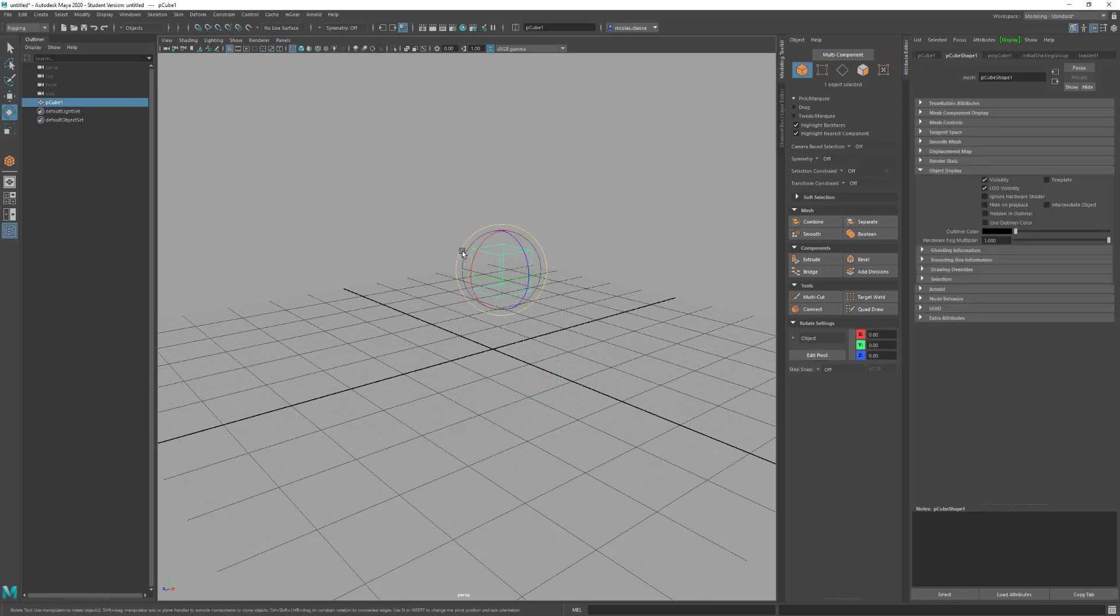
key(f)
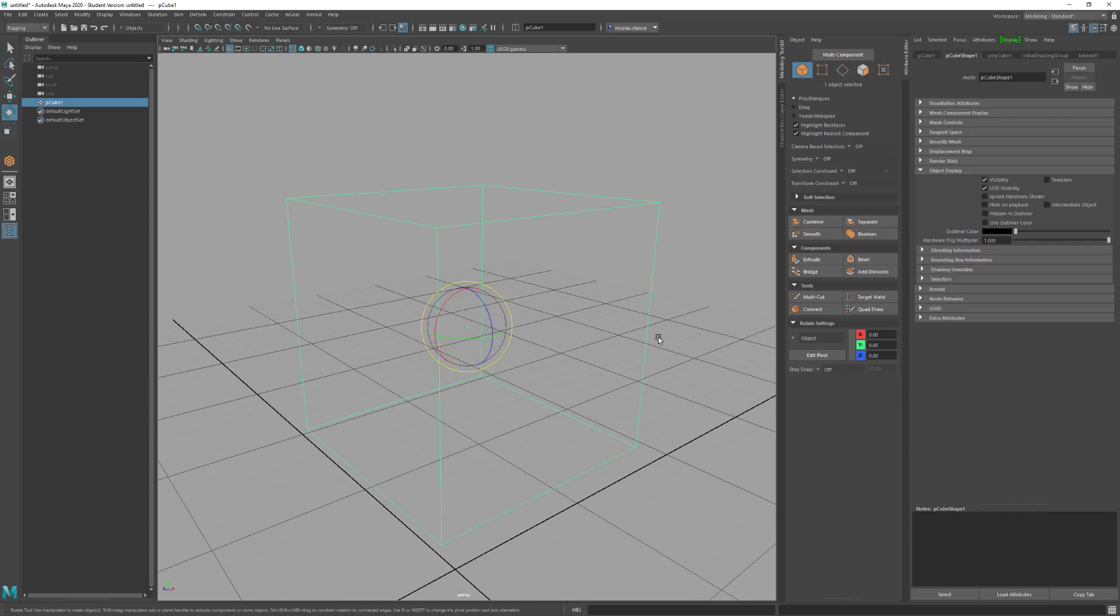
Snap the cube's pivot to its leftmost bottom corner using pivot editing with point snapping, and turn both modes off
click(805, 355)
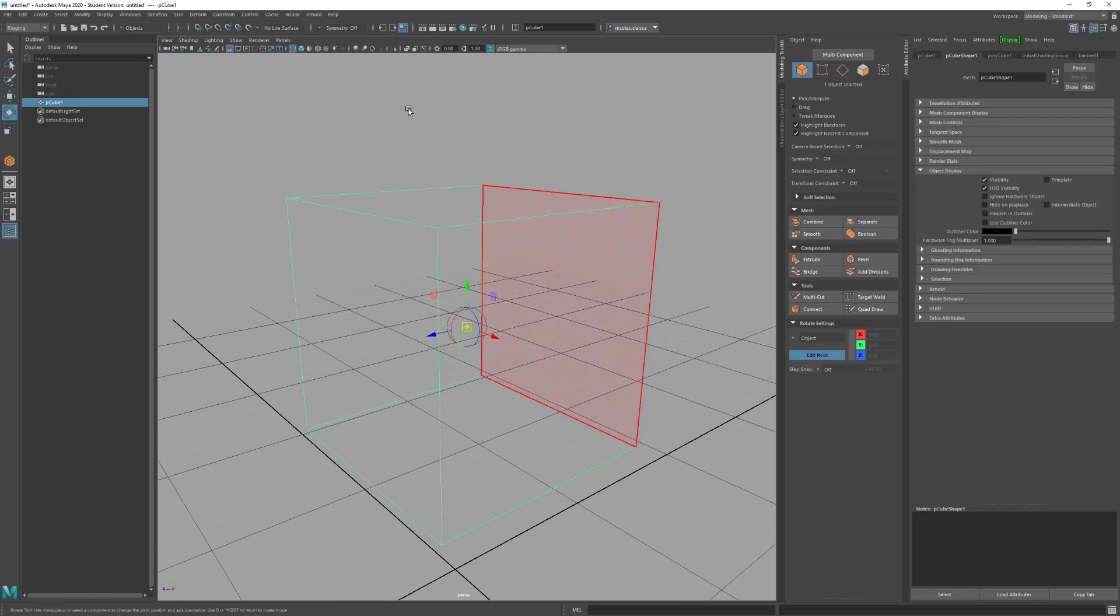
click(218, 28)
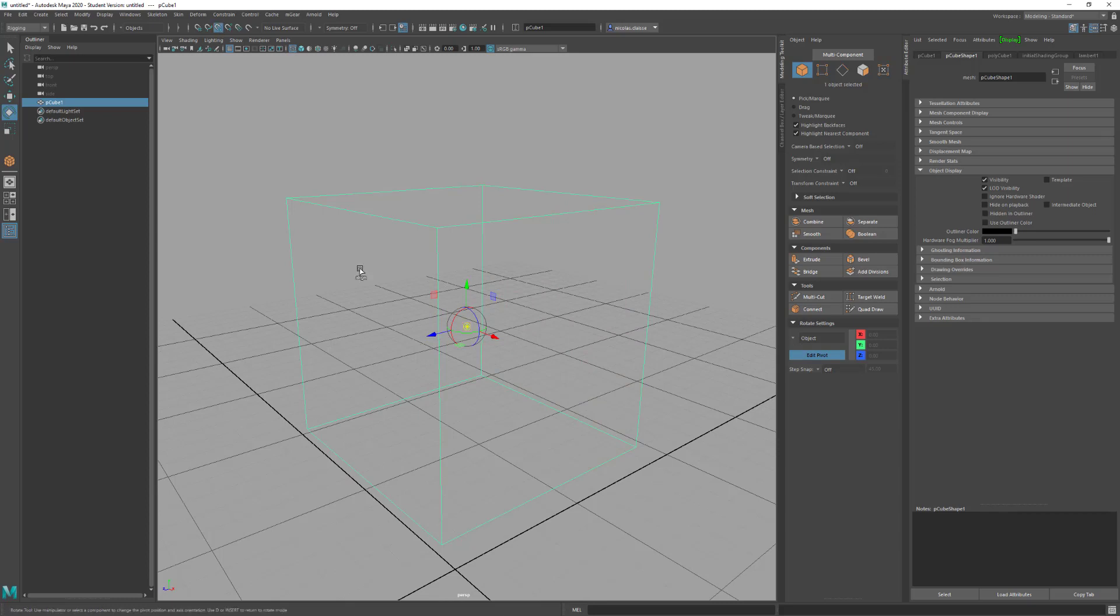
drag(465, 328, 304, 415)
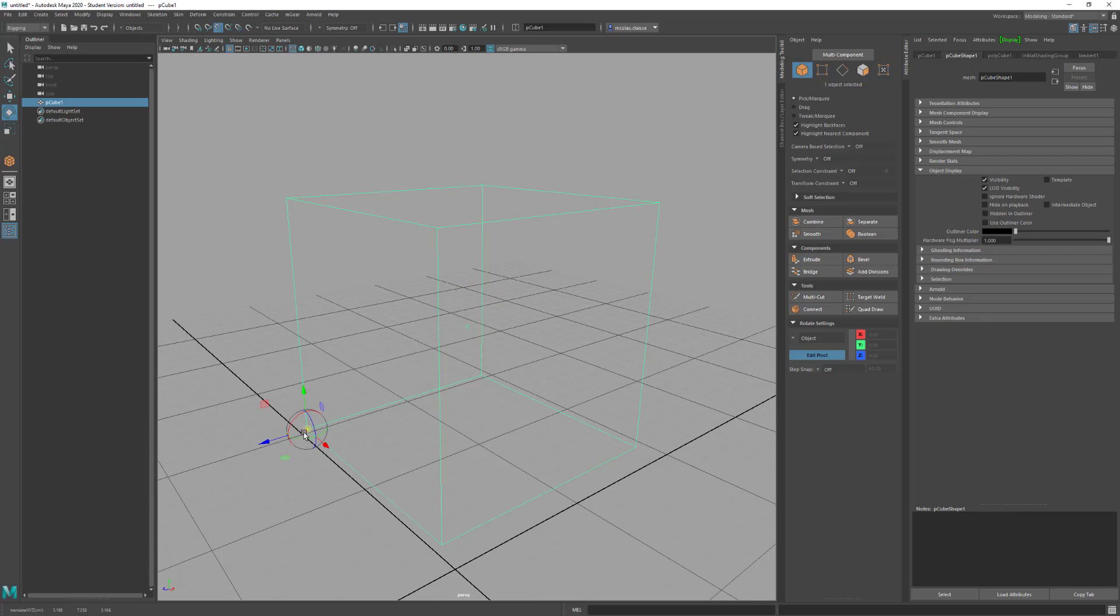
click(793, 353)
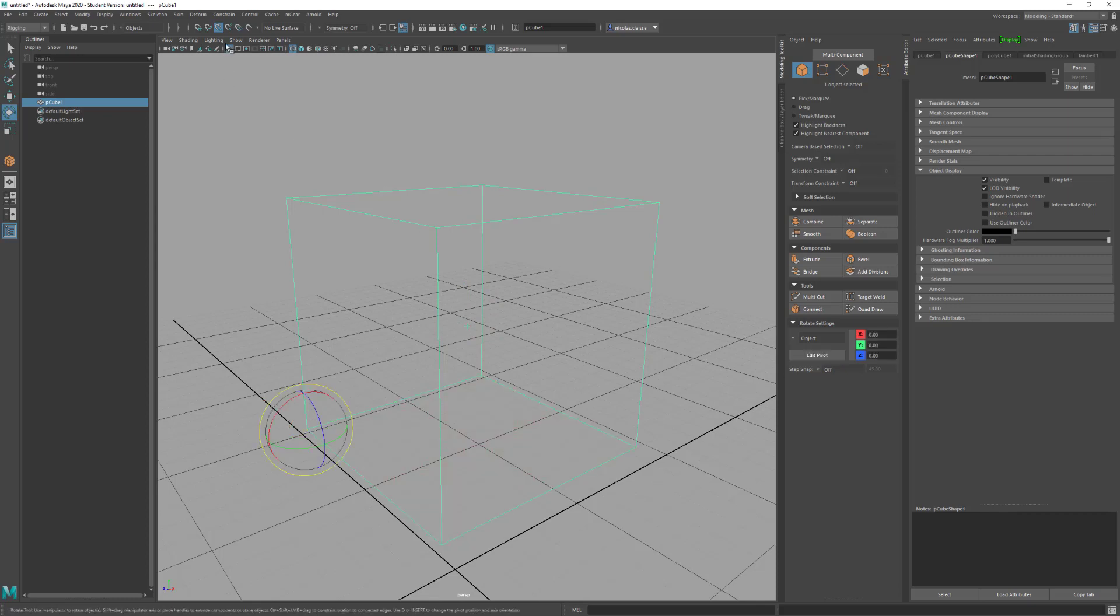
click(218, 28)
Point-snap the cube's pivot to its nearest bottom corner, and rotate the cube around that corner in Y
scroll(386, 257, down, 2)
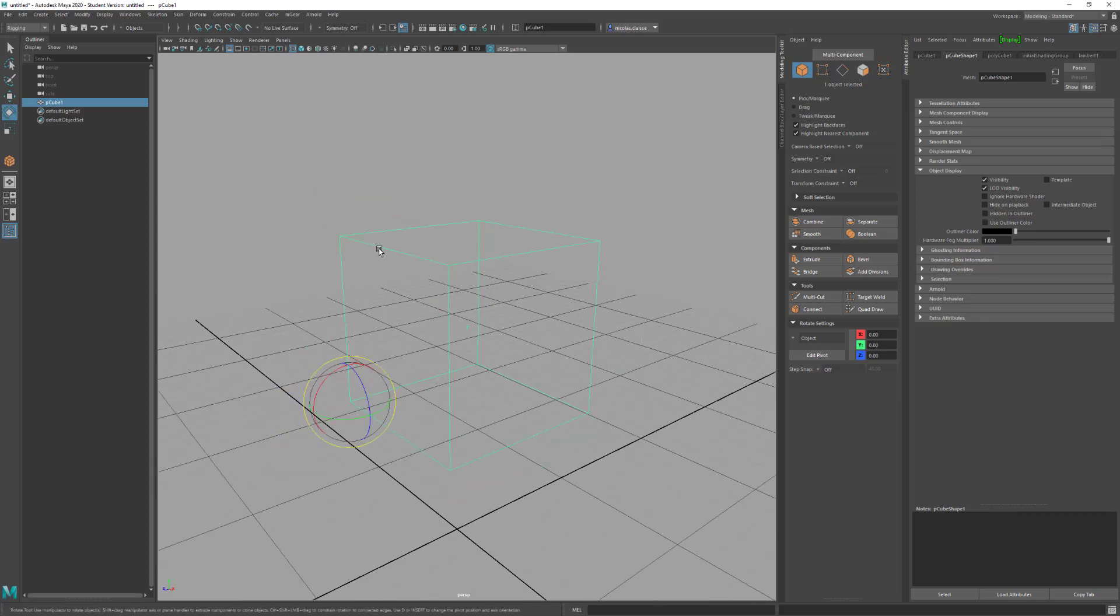
key(v)
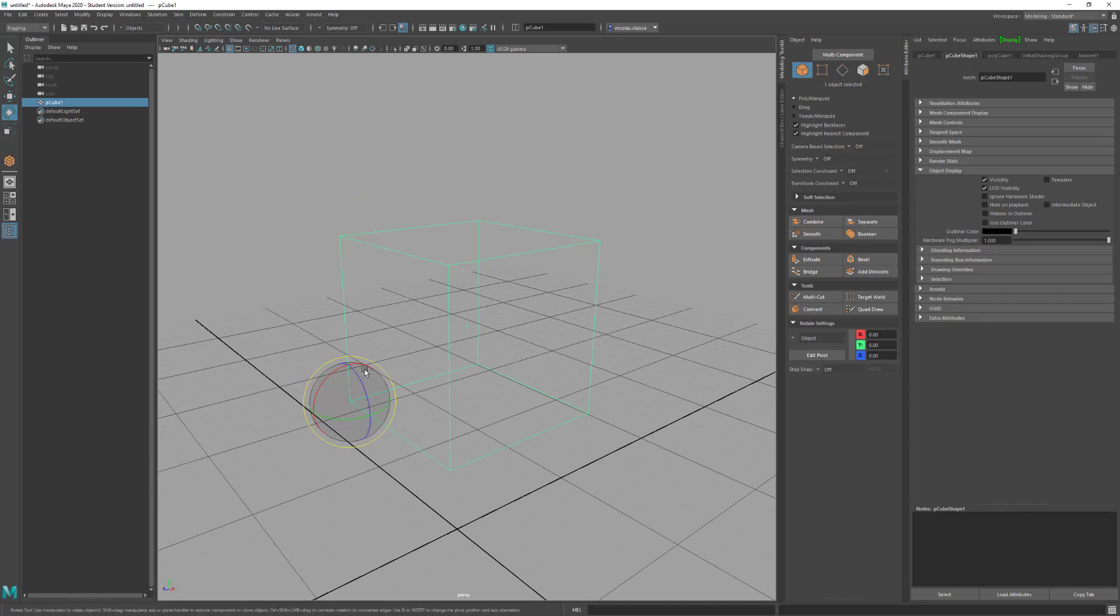
key(d)
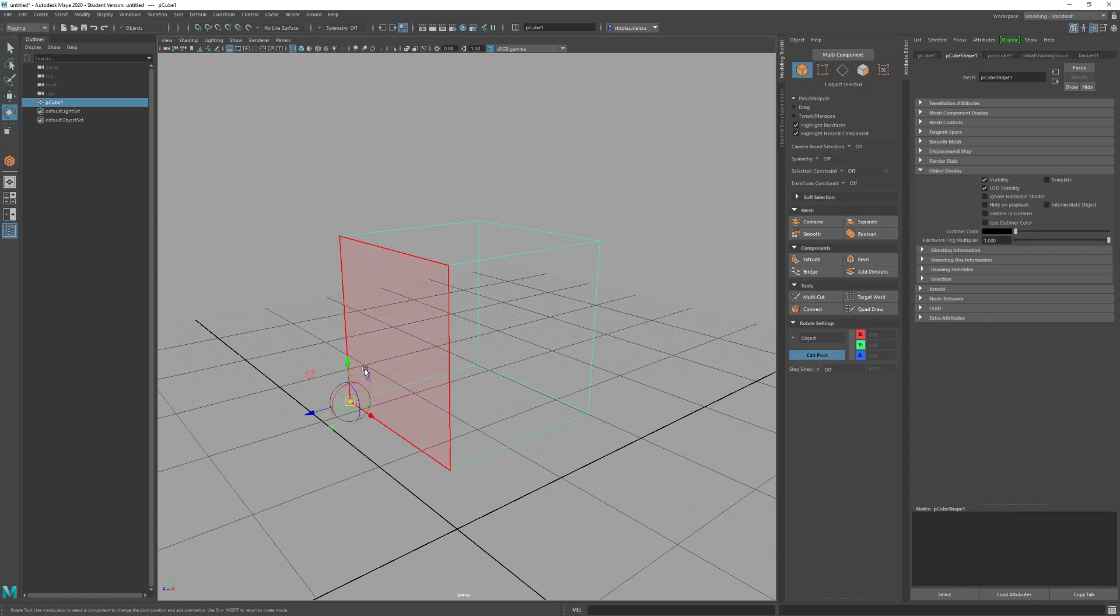
key(d)
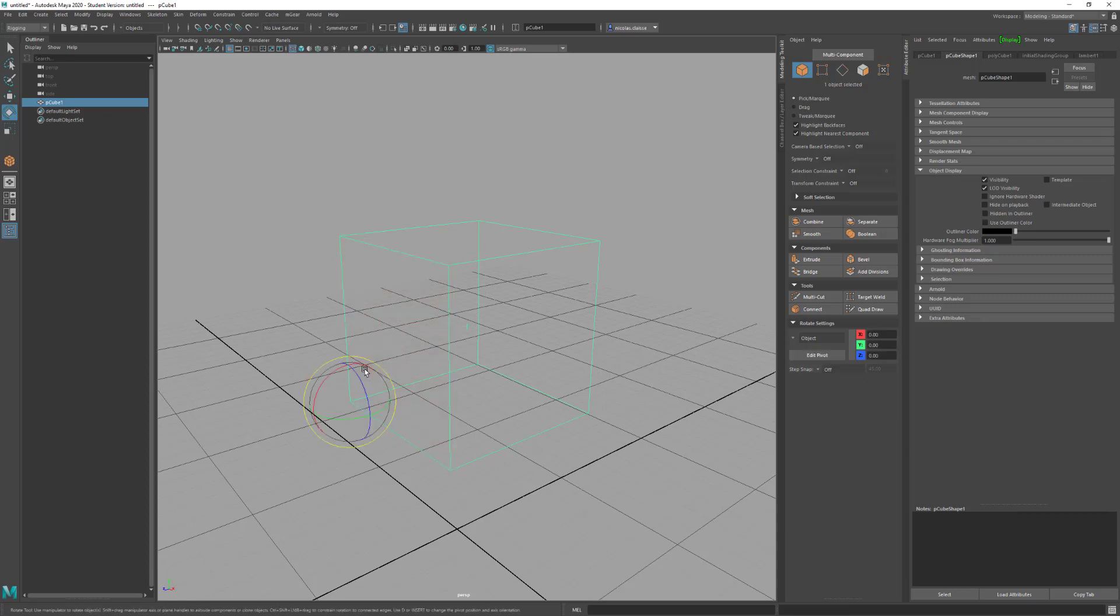
key(d)
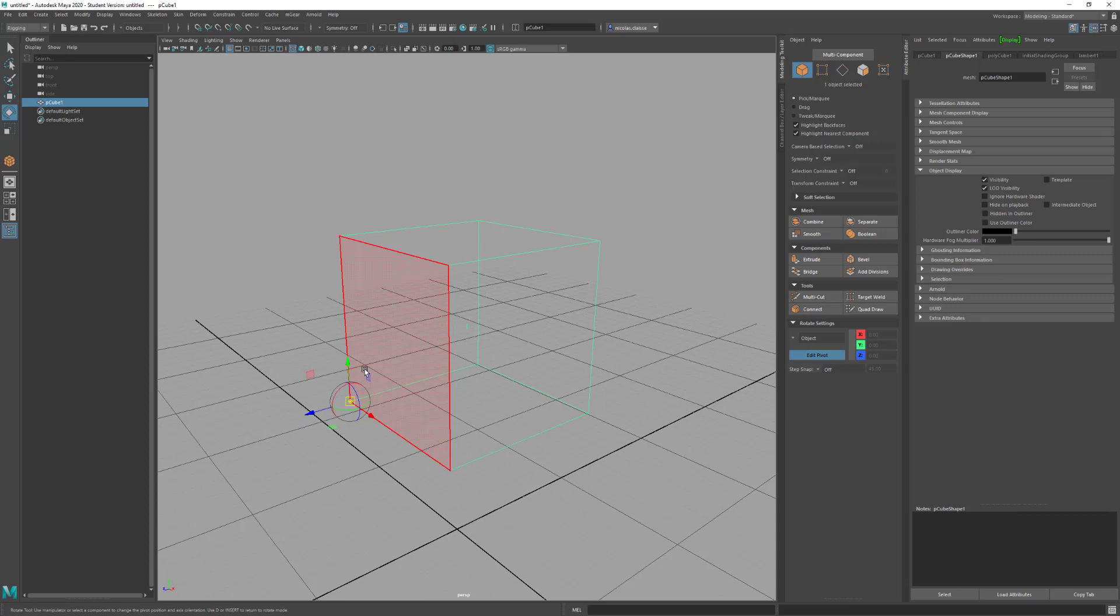
key(v)
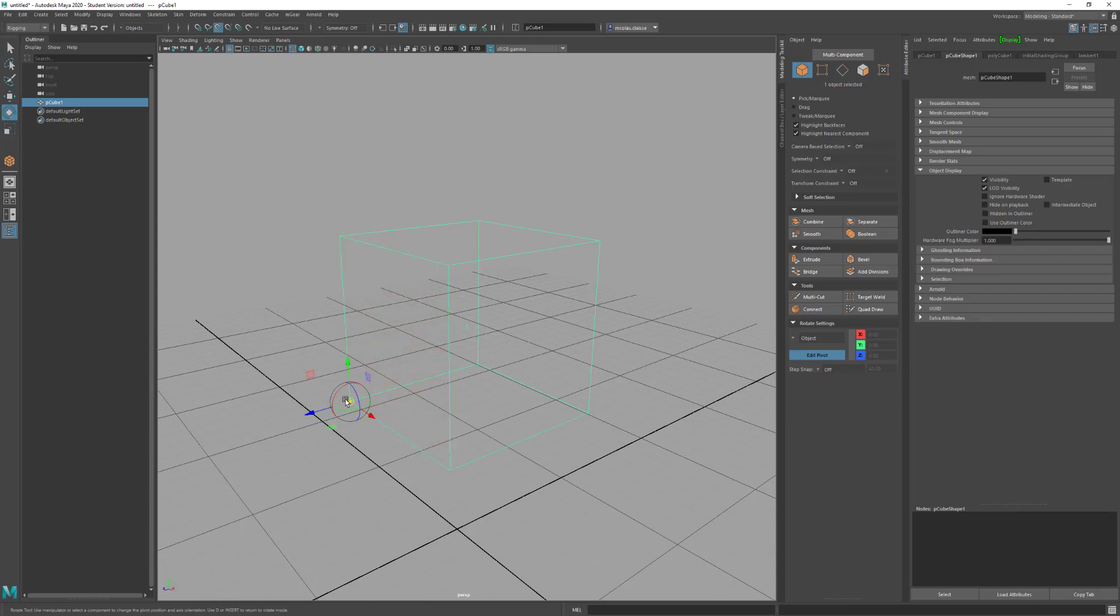
drag(349, 402, 438, 448)
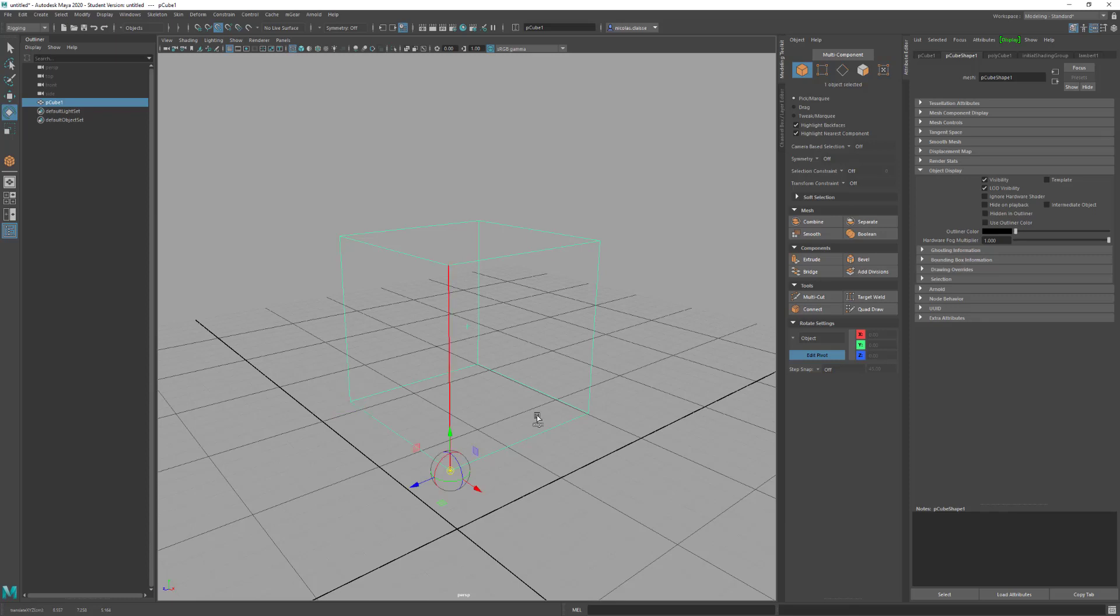
key(d)
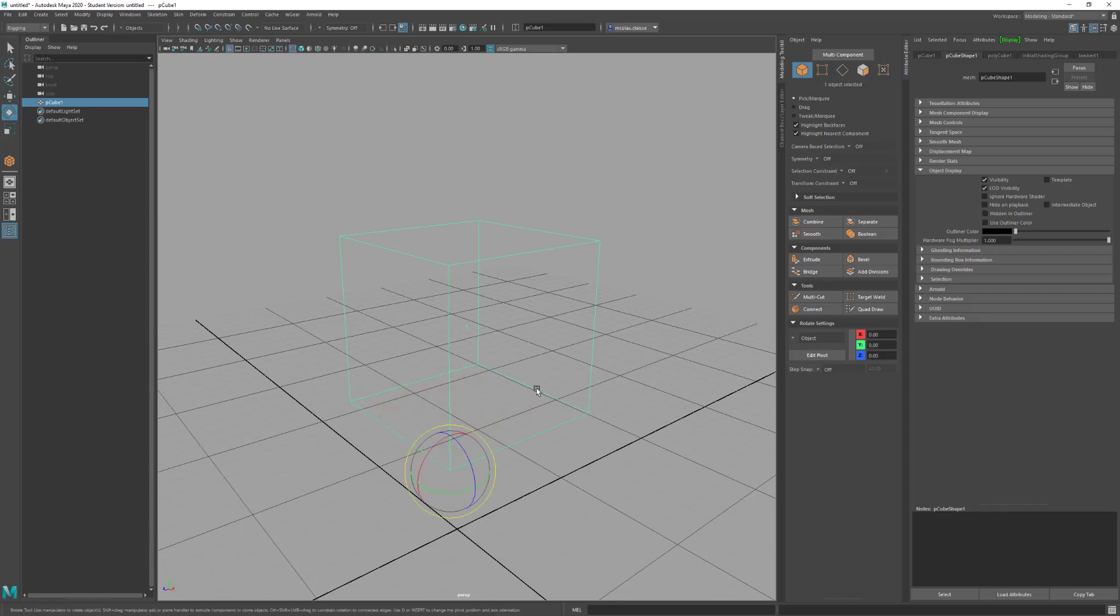
mouse_move(455, 490)
mouse_down()
mouse_move(409, 490)
mouse_move(457, 488)
mouse_move(433, 489)
mouse_up()
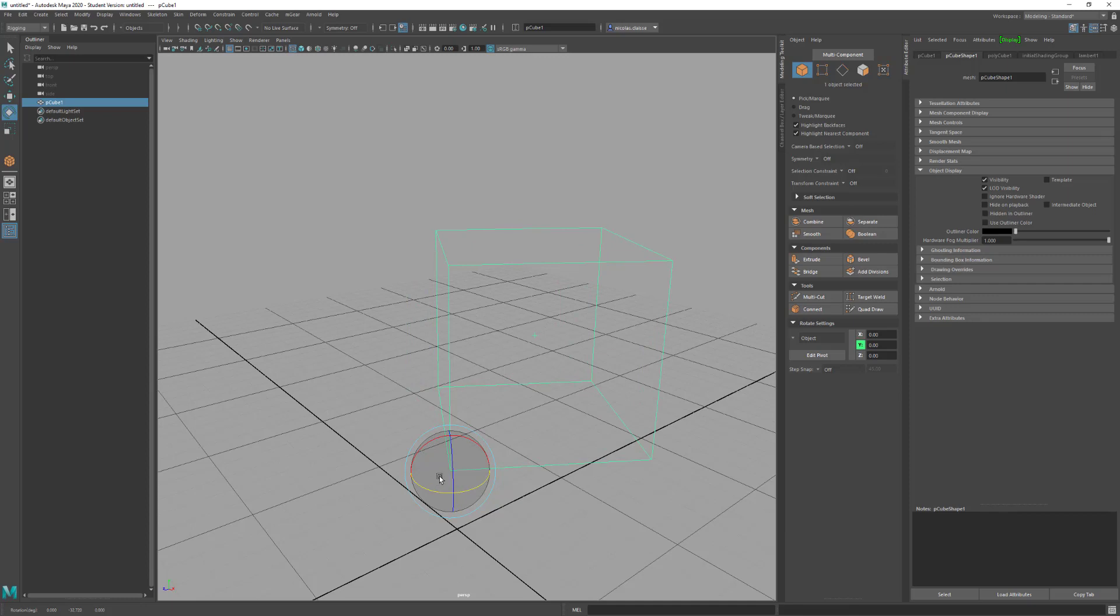
Point-snap the cube's pivot to its rightmost bottom corner and rotate the cube to about -1.29 degrees in Y around it
key(d)
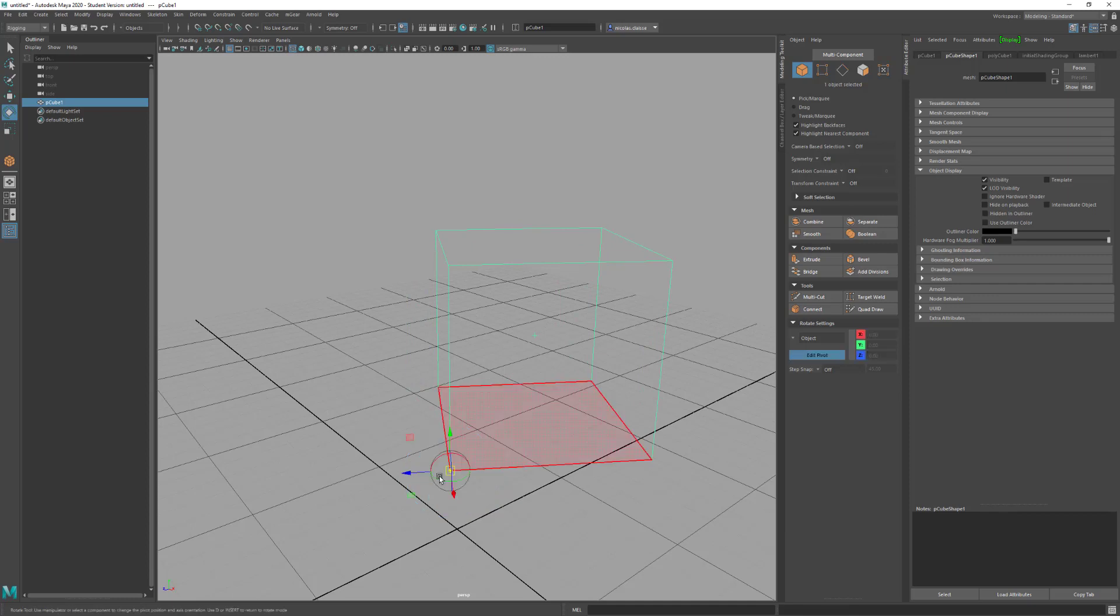
key(v)
drag(446, 470, 652, 460)
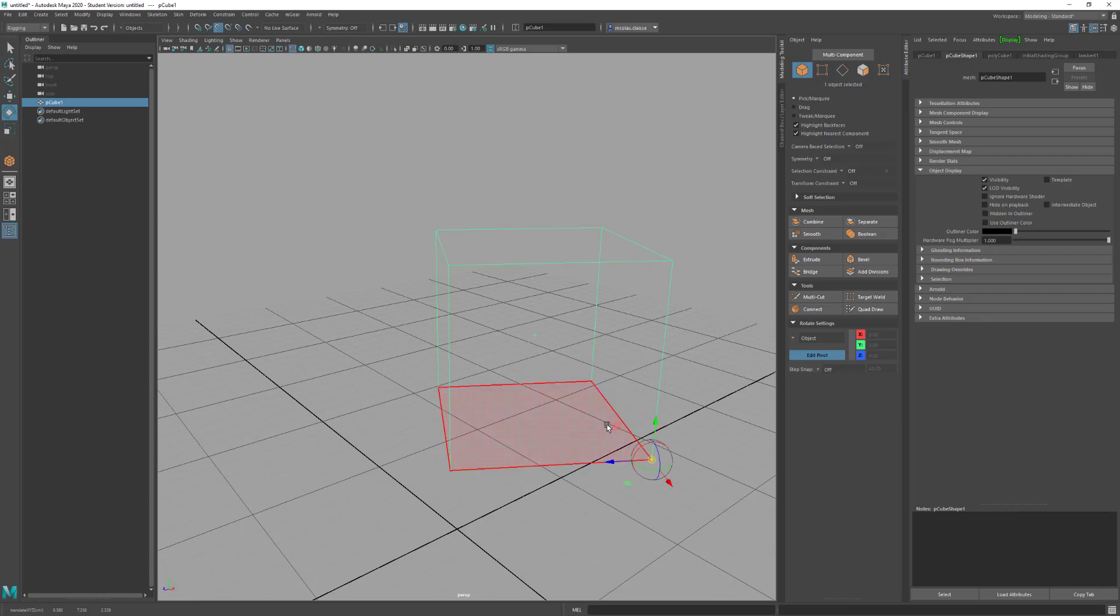
key(d)
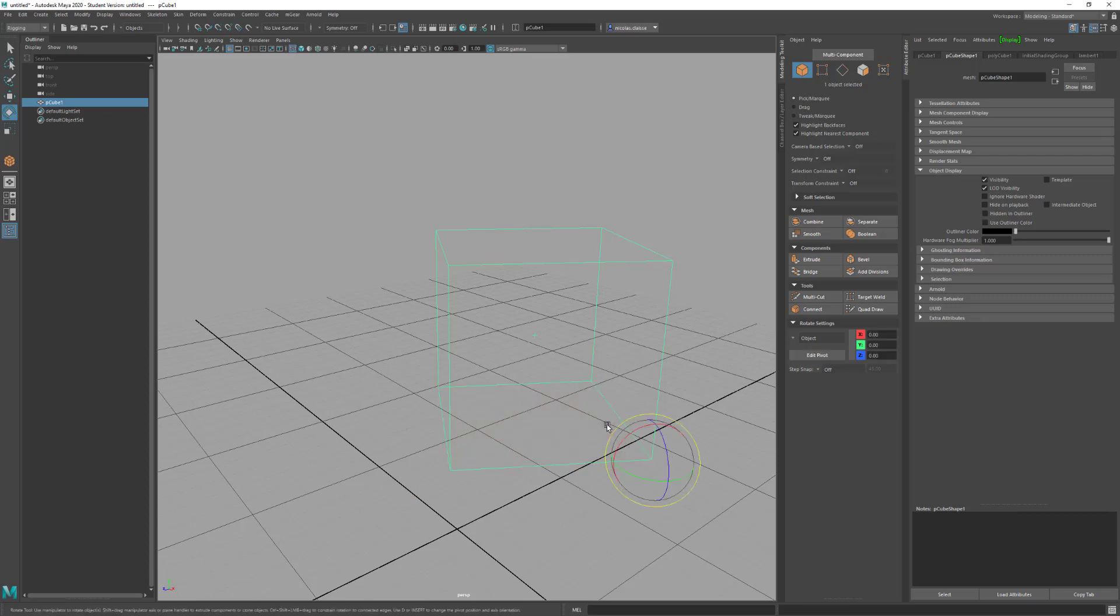
drag(642, 473, 664, 475)
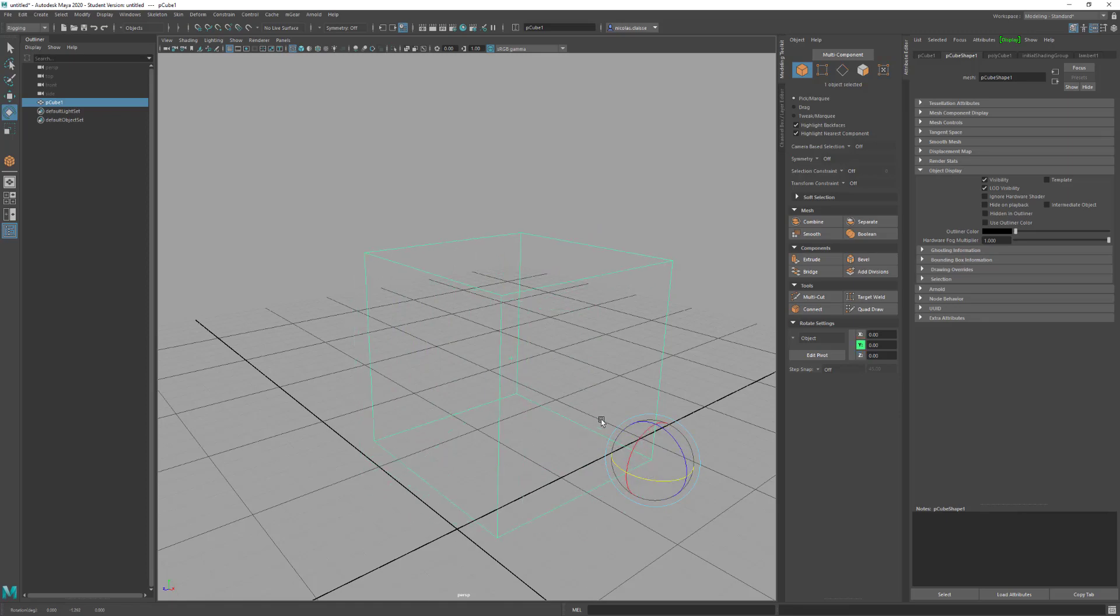
alt+drag(602, 422, 541, 350)
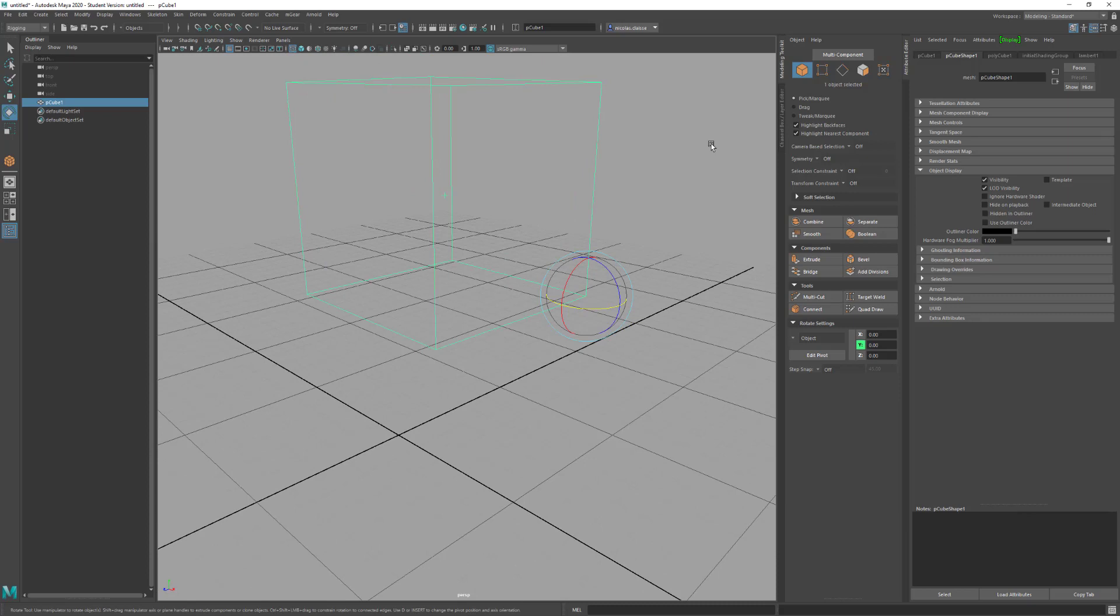
Dock the Channel Box / Layer Editor above the Modeling Toolkit and shorten it so both are visible in one column
click(781, 126)
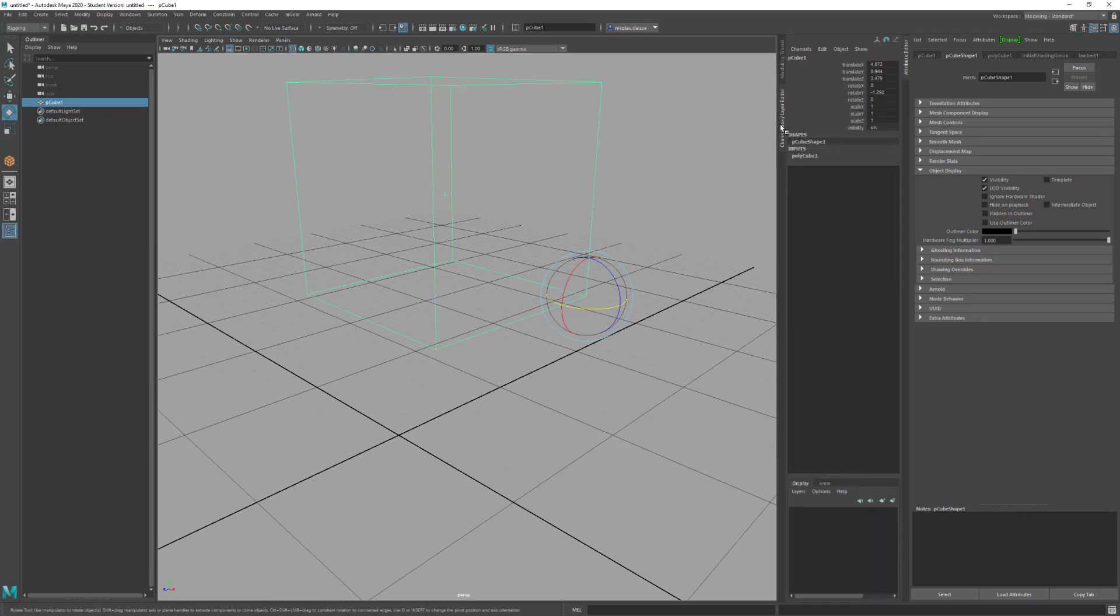
drag(782, 126, 833, 200)
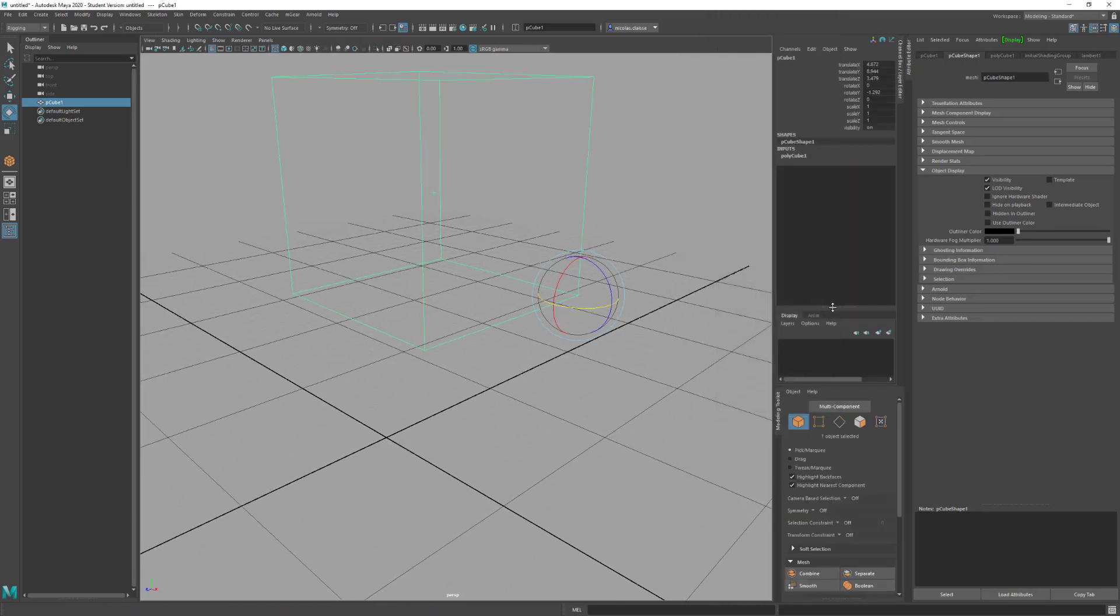
drag(832, 317, 828, 207)
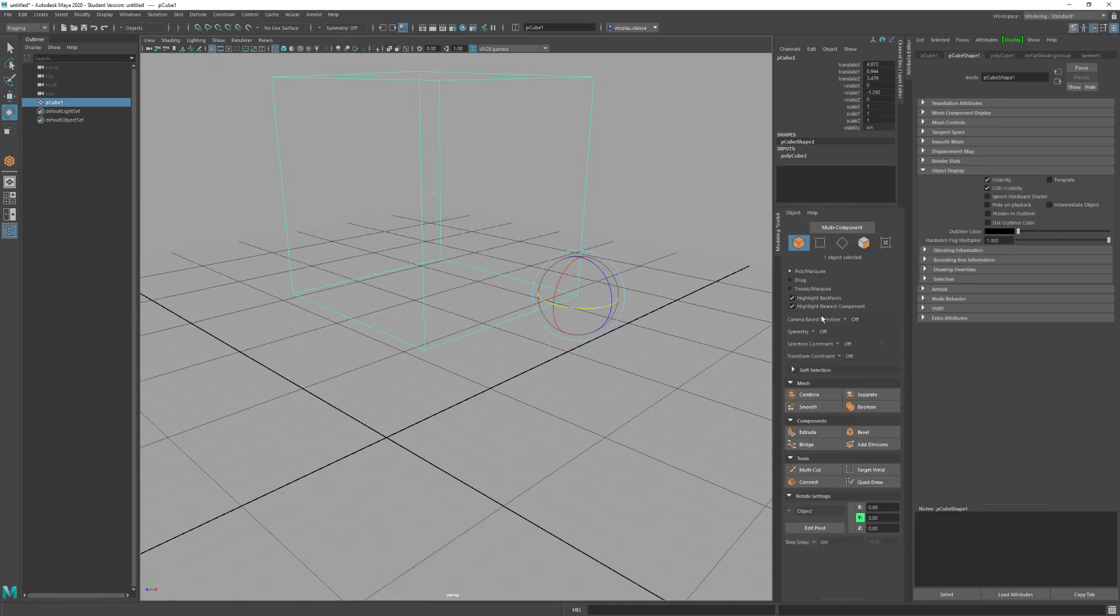
Collapse the Mesh, Components and Tools sections of the Modeling Toolkit
click(810, 383)
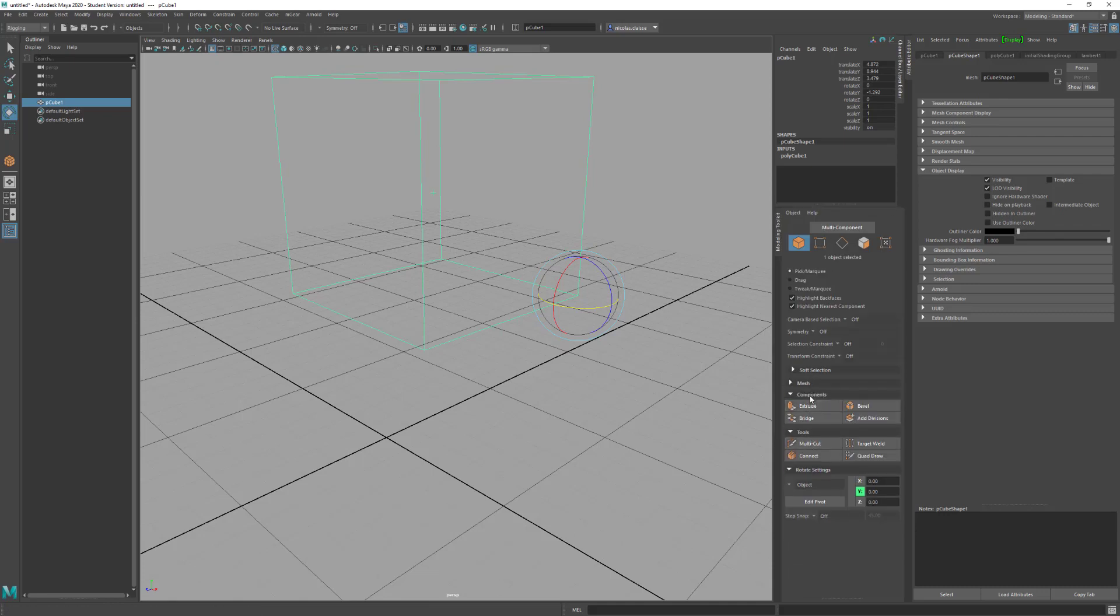
click(810, 395)
click(807, 406)
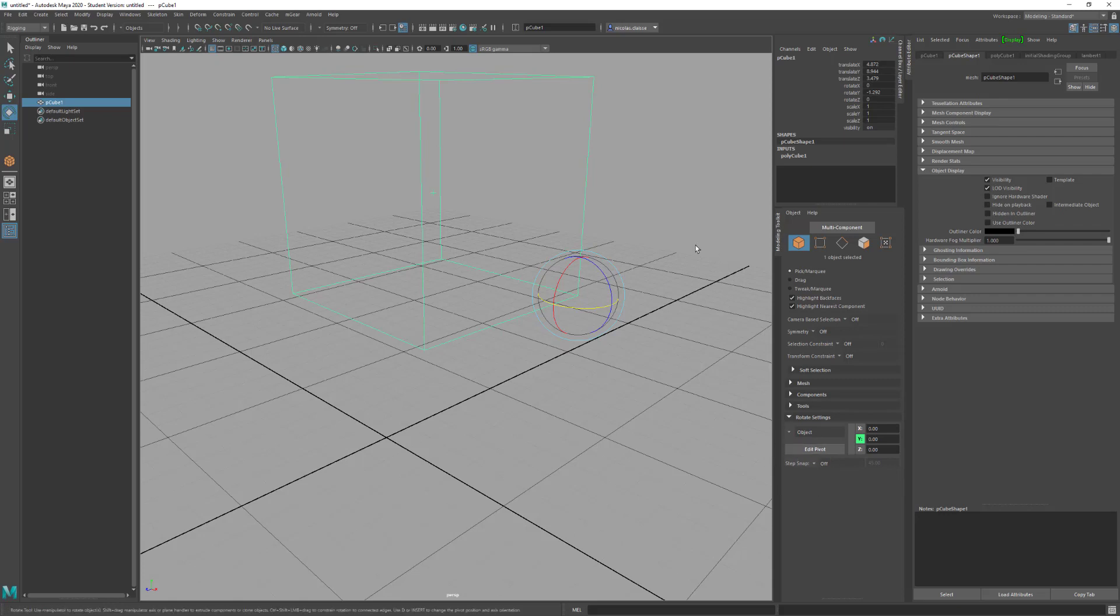
Point-snap the cube's pivot to its nearest bottom corner and leave pivot editing
key(d)
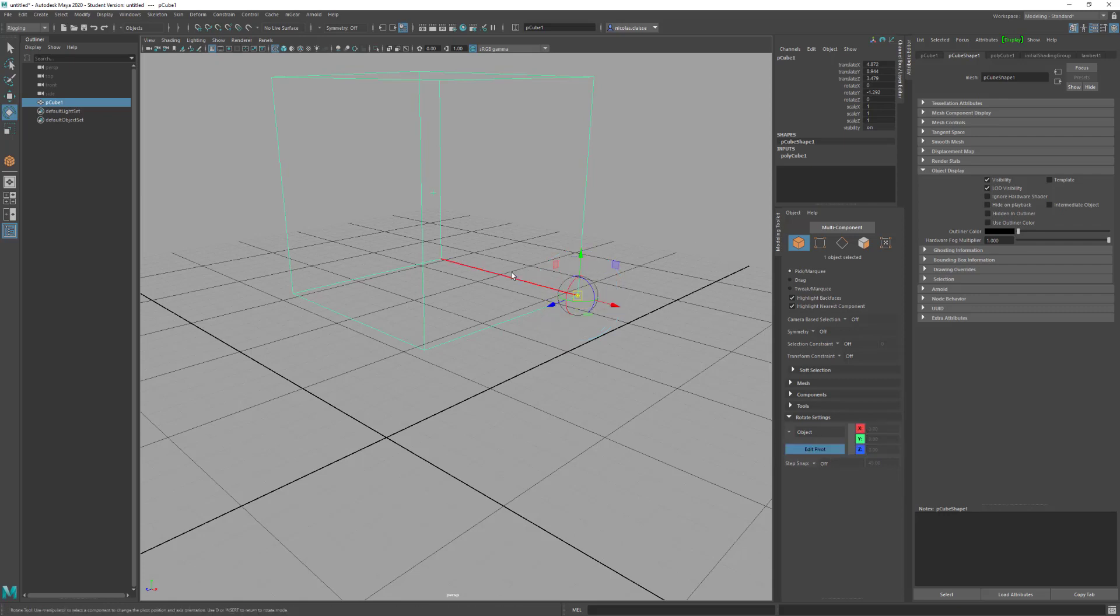
key(v)
drag(577, 295, 408, 340)
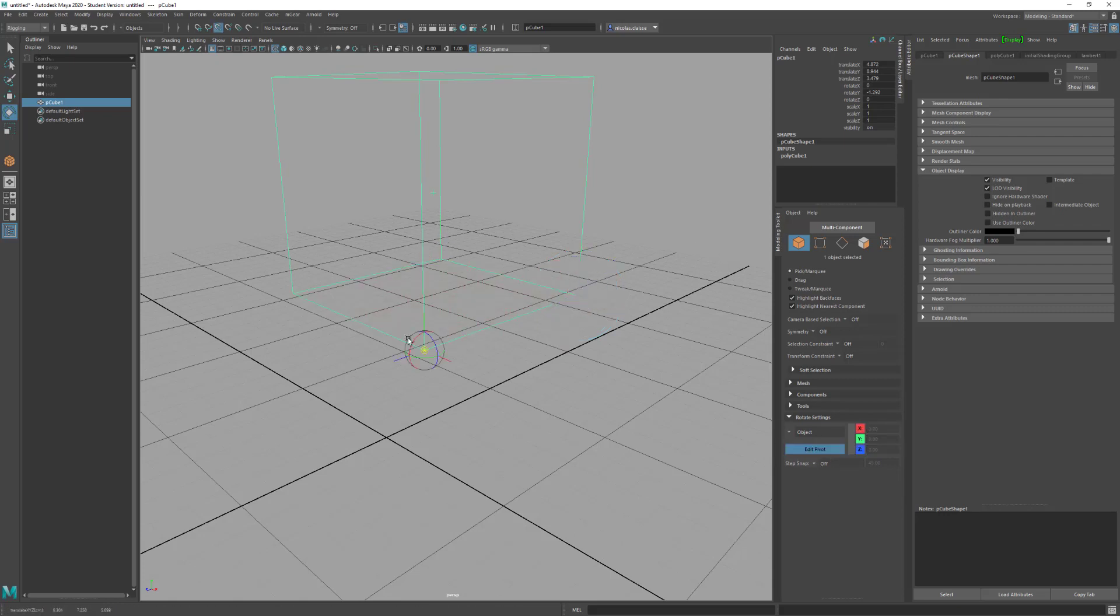
key(d)
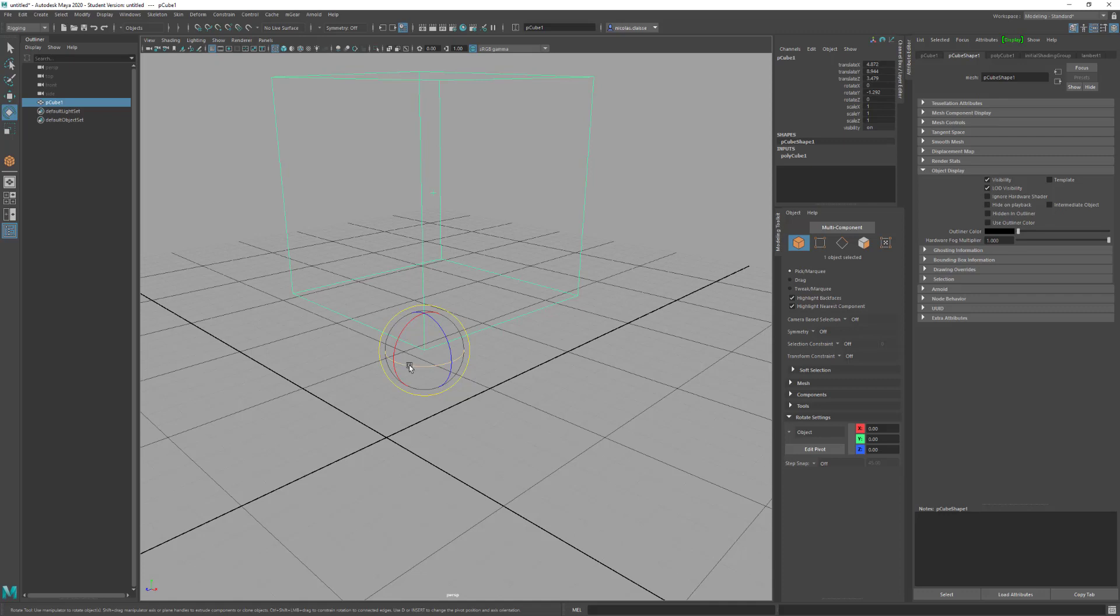
Snap the cube's pivot to the cube's center and display the pCube1 transform attributes
key(d)
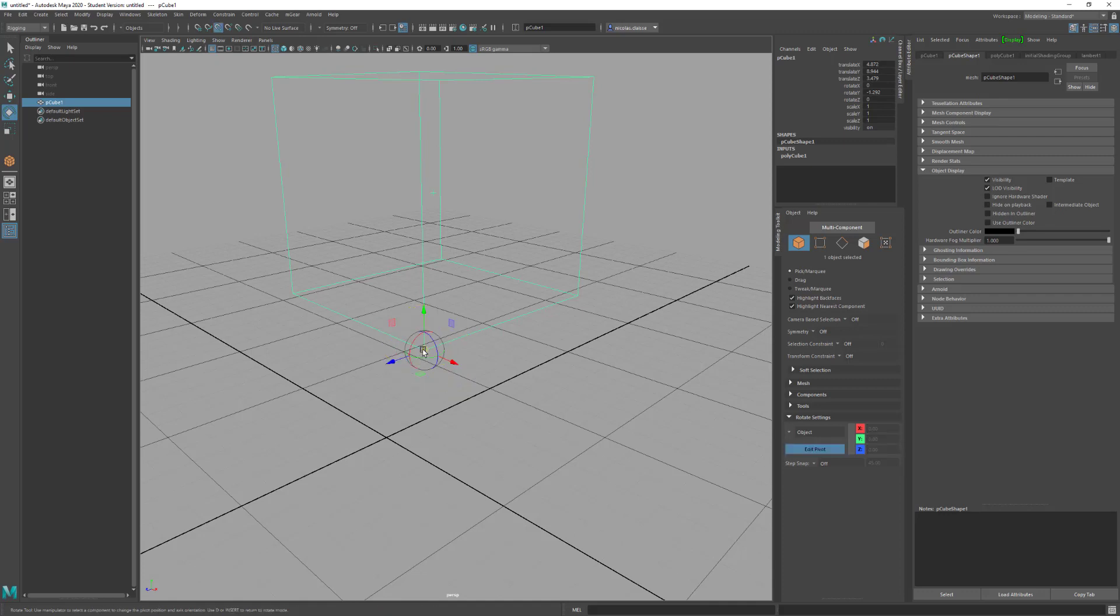
drag(424, 351, 441, 203)
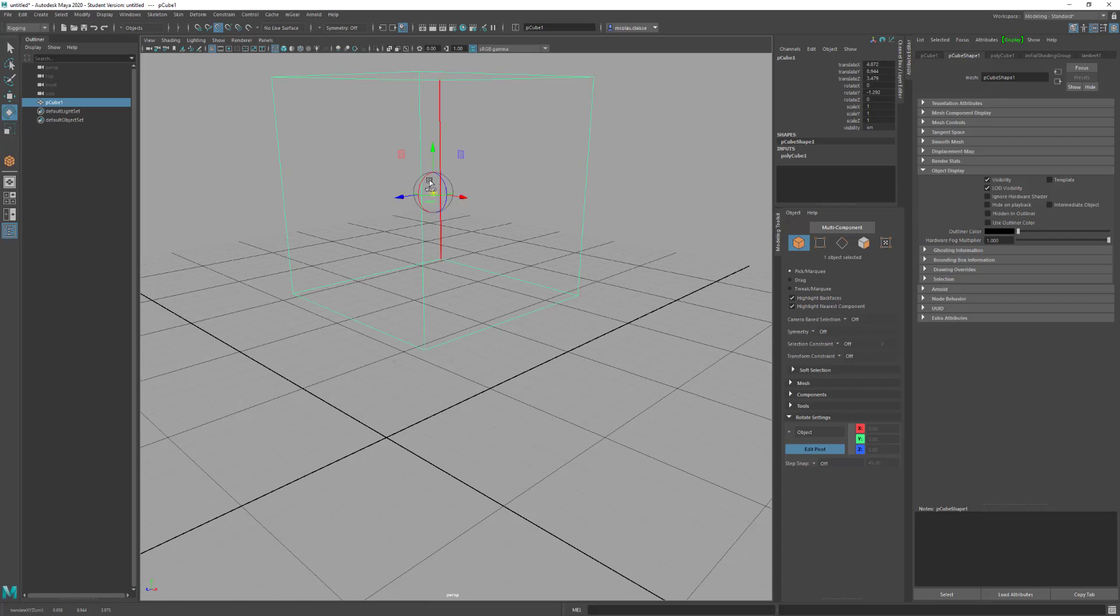
key(d)
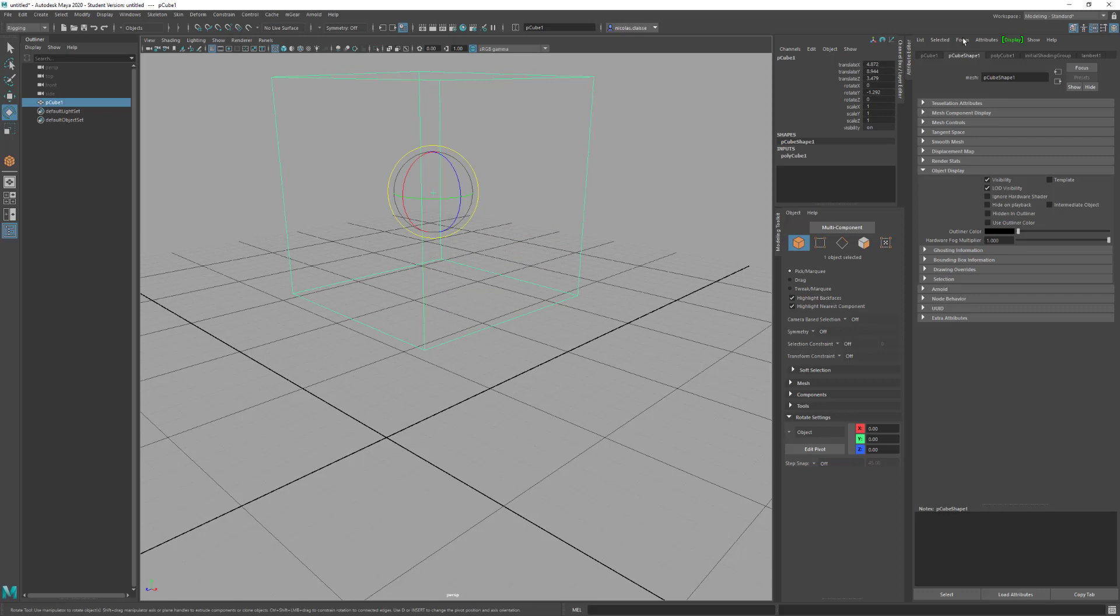
click(937, 56)
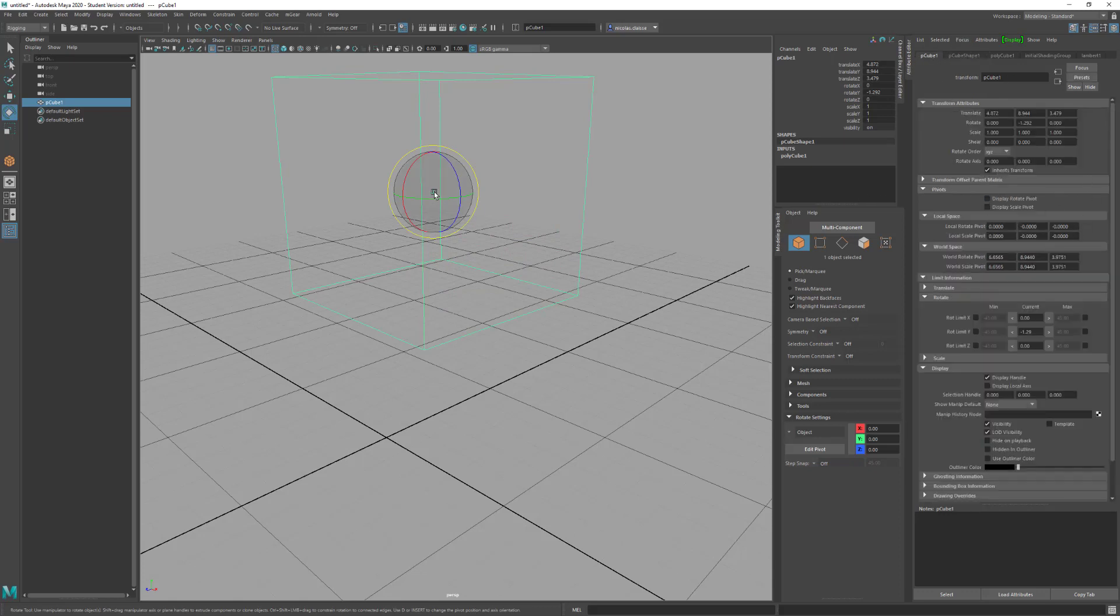
Point-snap the cube's pivot along Y only down to the bottom corners' level, placing it at the center of the bottom face
key(d)
key(v)
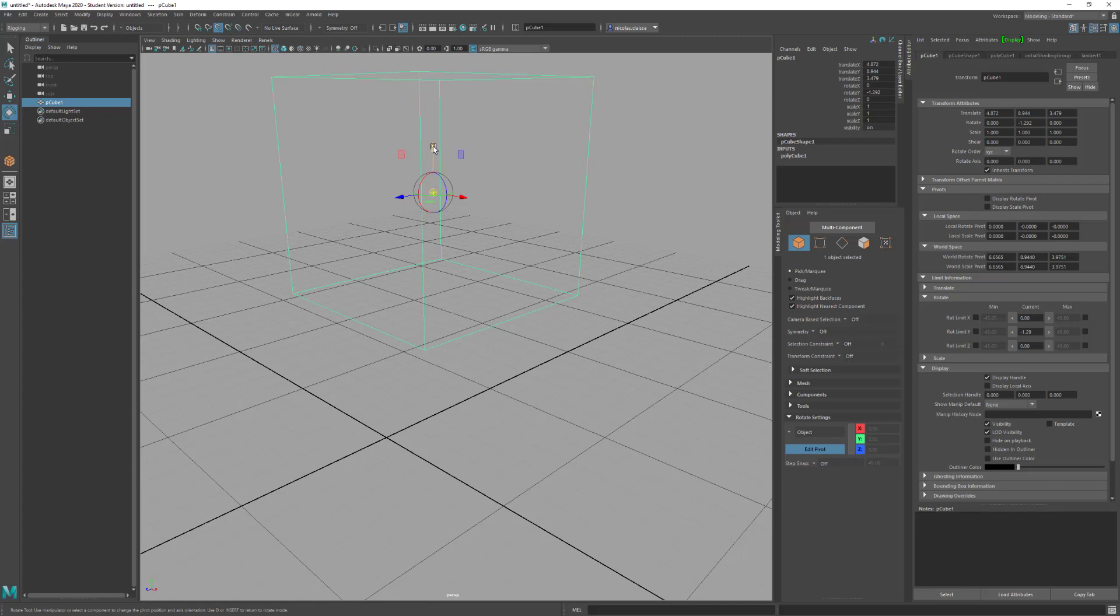
key(d)
key(d)
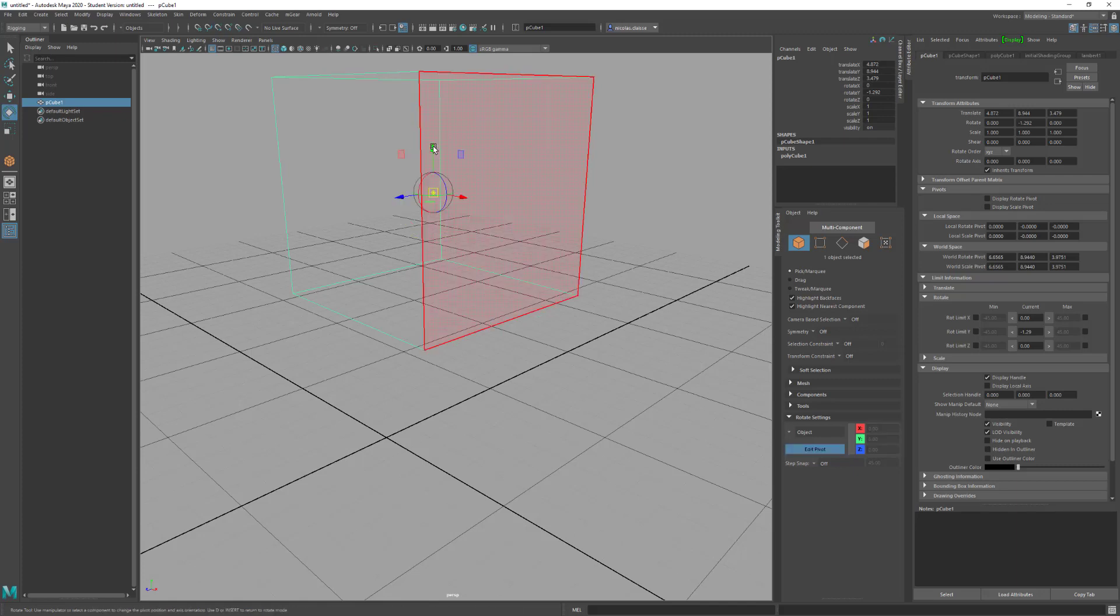
key(v)
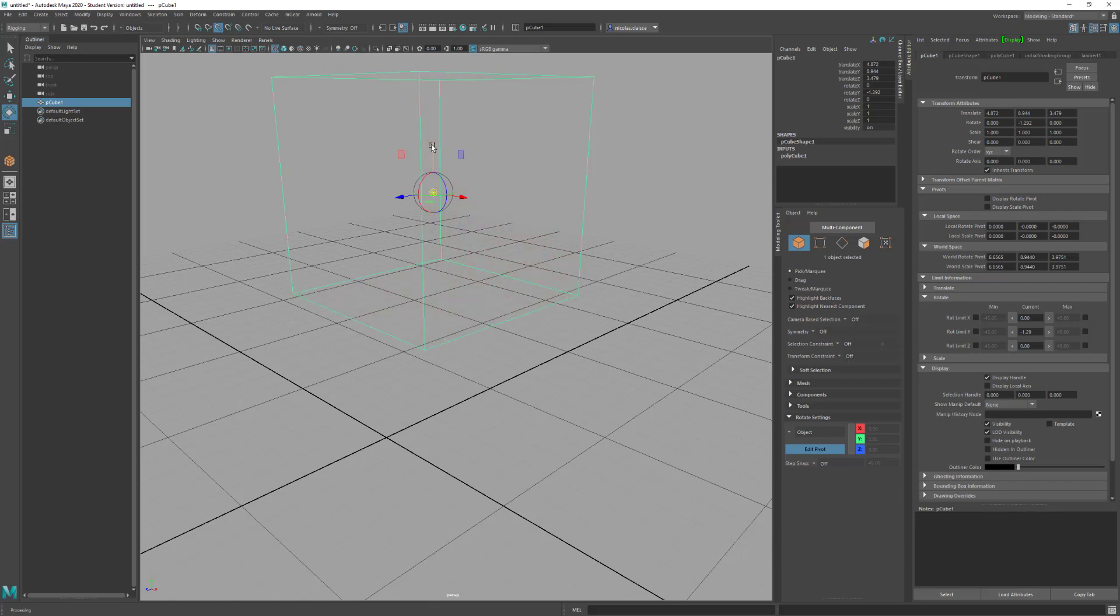
drag(431, 146, 425, 270)
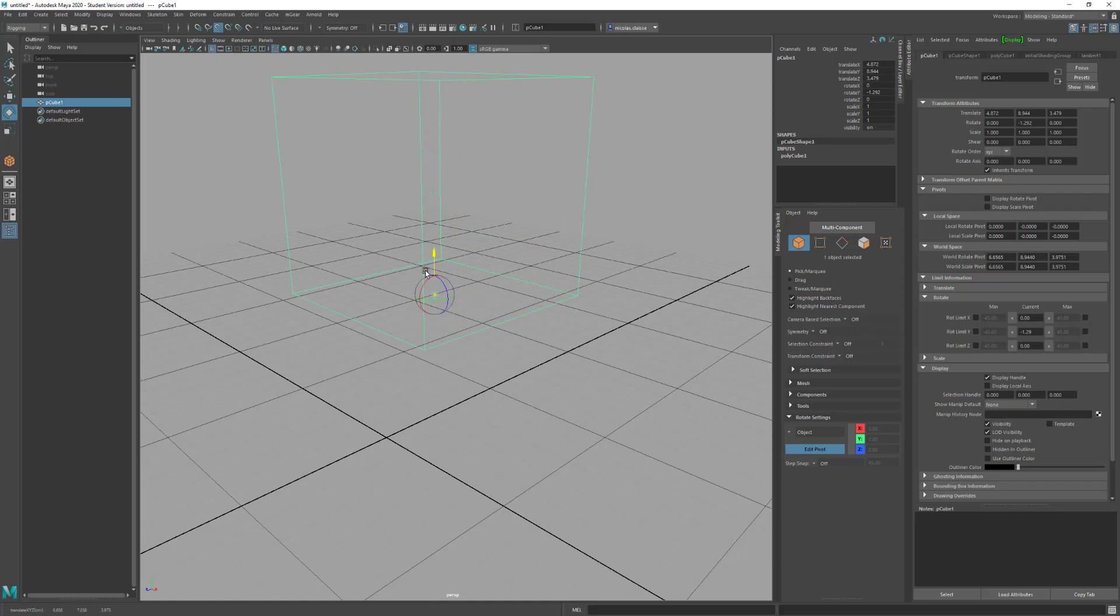
drag(423, 354, 422, 355)
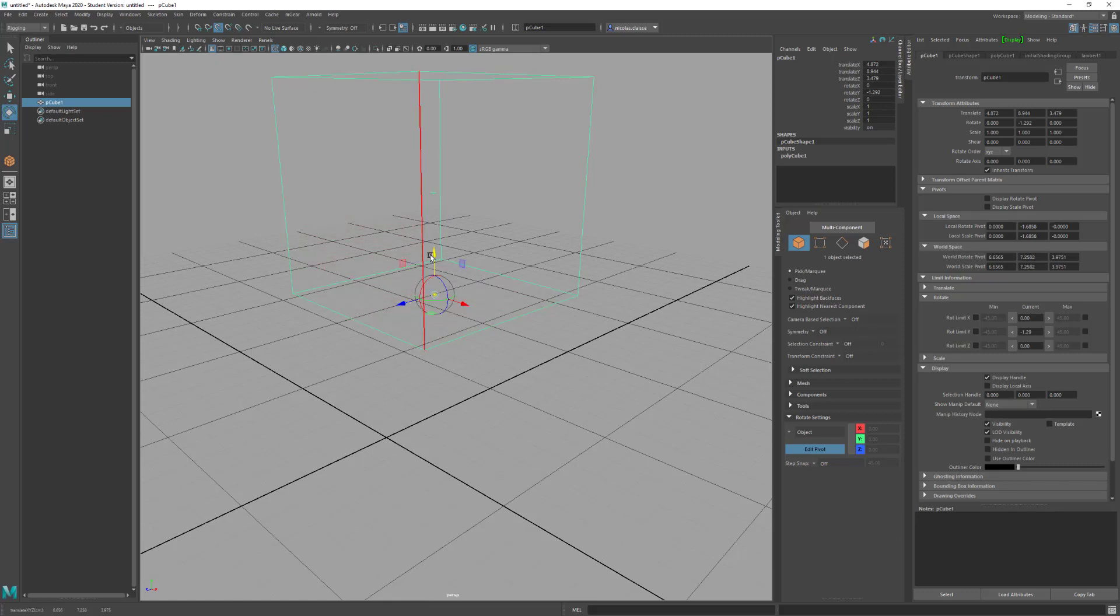
mouse_move(433, 255)
mouse_down()
mouse_move(435, 225)
mouse_move(437, 271)
mouse_up()
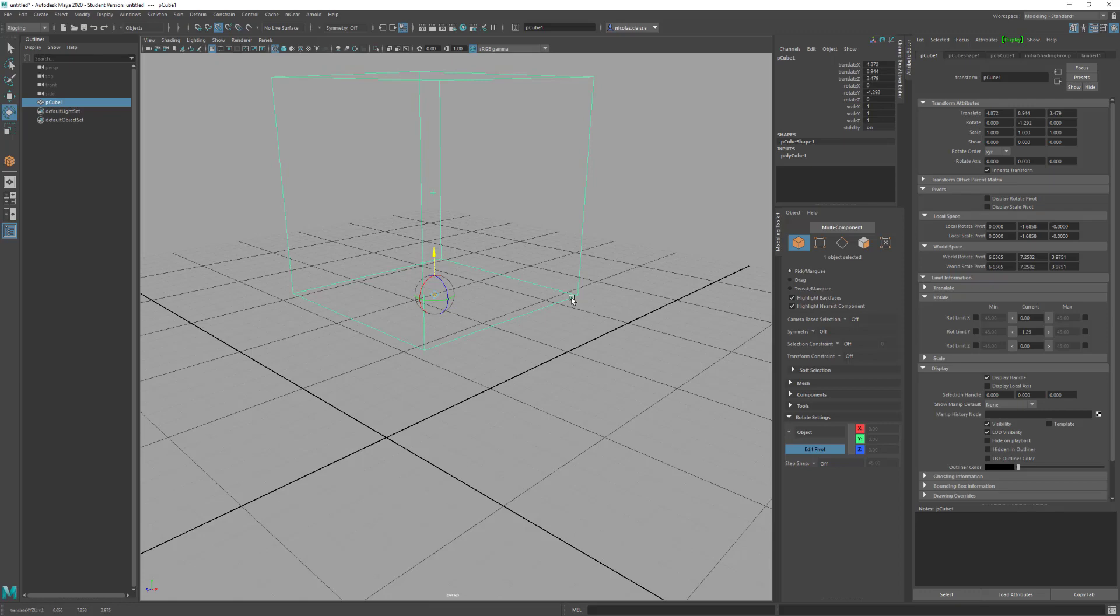
key(d)
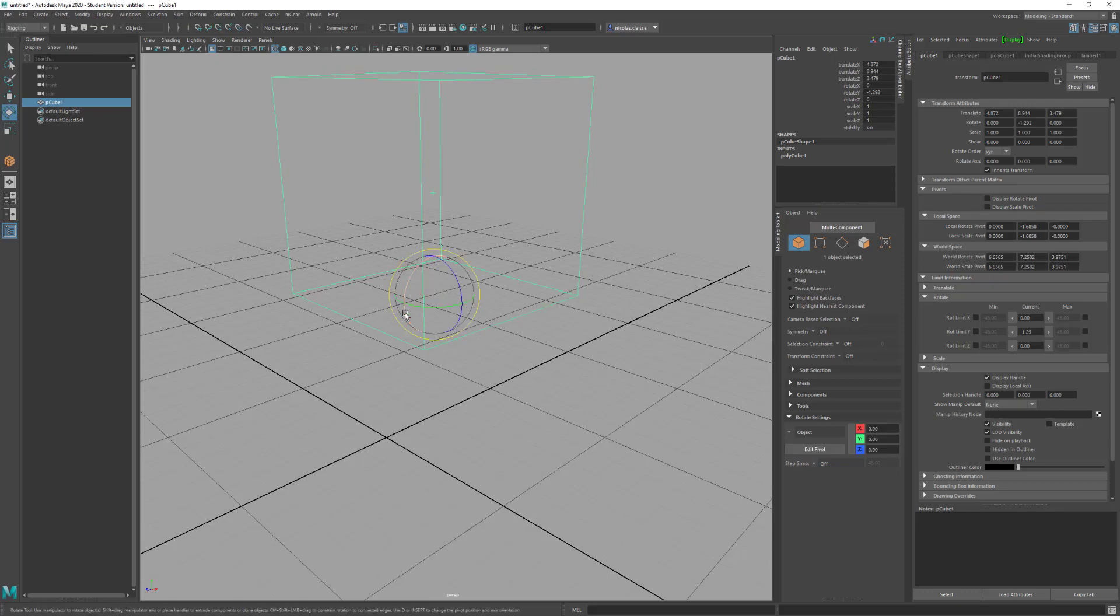
Move the cube with grid snapping so its bottom pivot sits on the grid point at X -5, Y 0, Z 5
mouse_move(430, 350)
alt+mouse_down()
mouse_move(391, 325)
mouse_move(415, 304)
mouse_move(418, 348)
mouse_move(375, 368)
mouse_move(415, 347)
mouse_move(413, 361)
alt+mouse_up()
scroll(419, 337, down, 5)
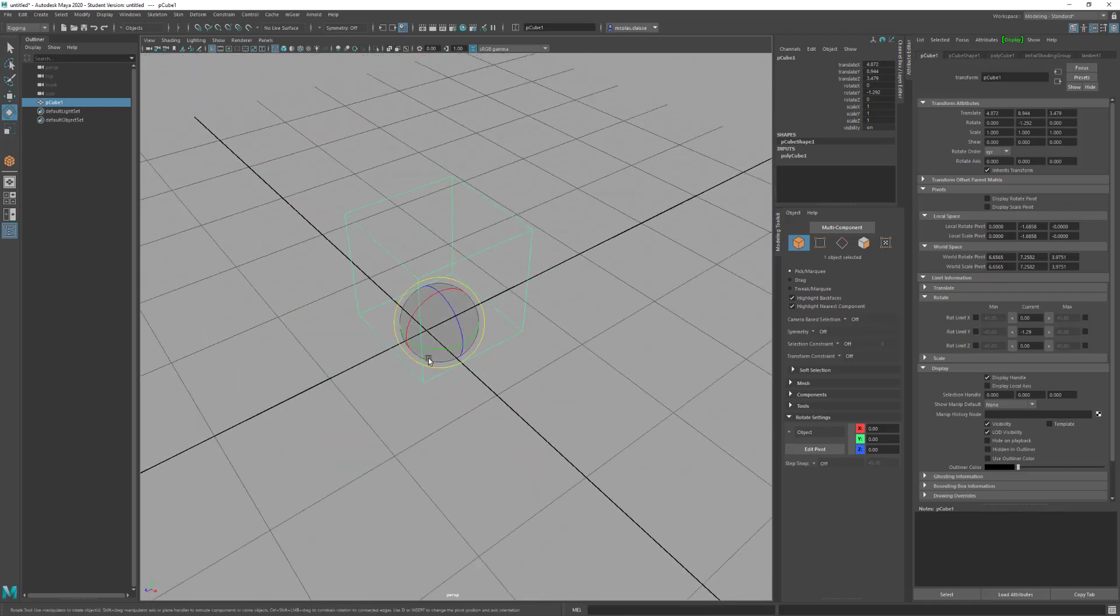
mouse_move(436, 378)
alt+mouse_down()
mouse_move(429, 350)
mouse_move(408, 350)
mouse_move(387, 377)
mouse_move(460, 380)
mouse_move(523, 342)
mouse_move(469, 312)
mouse_move(431, 362)
alt+mouse_up()
key(w)
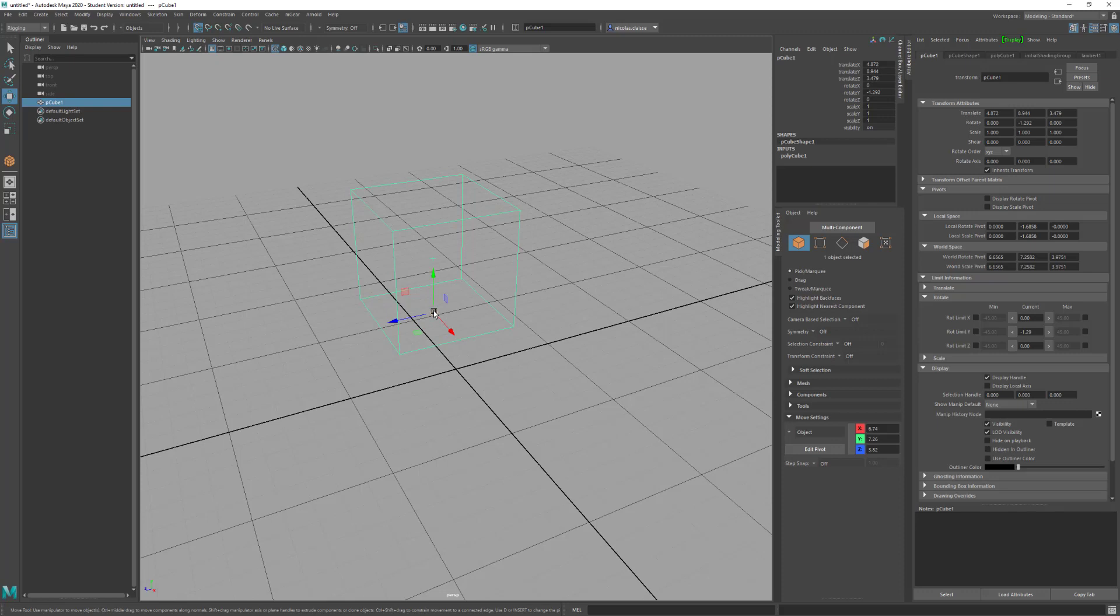
key(x)
drag(437, 314, 431, 315)
drag(368, 335, 325, 338)
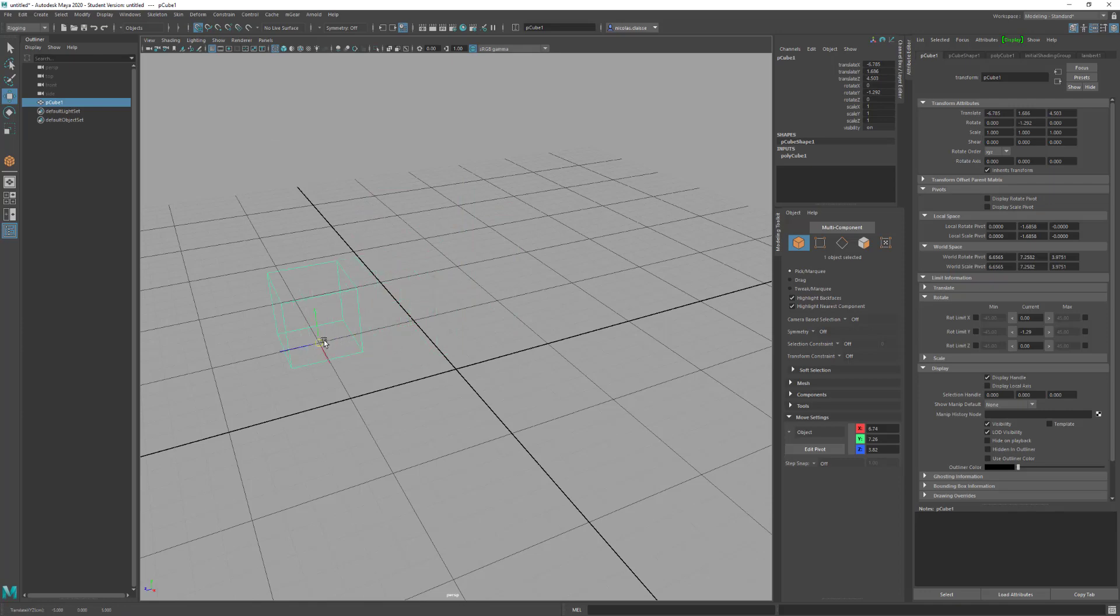
mouse_move(327, 441)
alt+mouse_down()
mouse_move(343, 410)
mouse_move(338, 430)
alt+mouse_up()
alt+right_drag(338, 430, 447, 255)
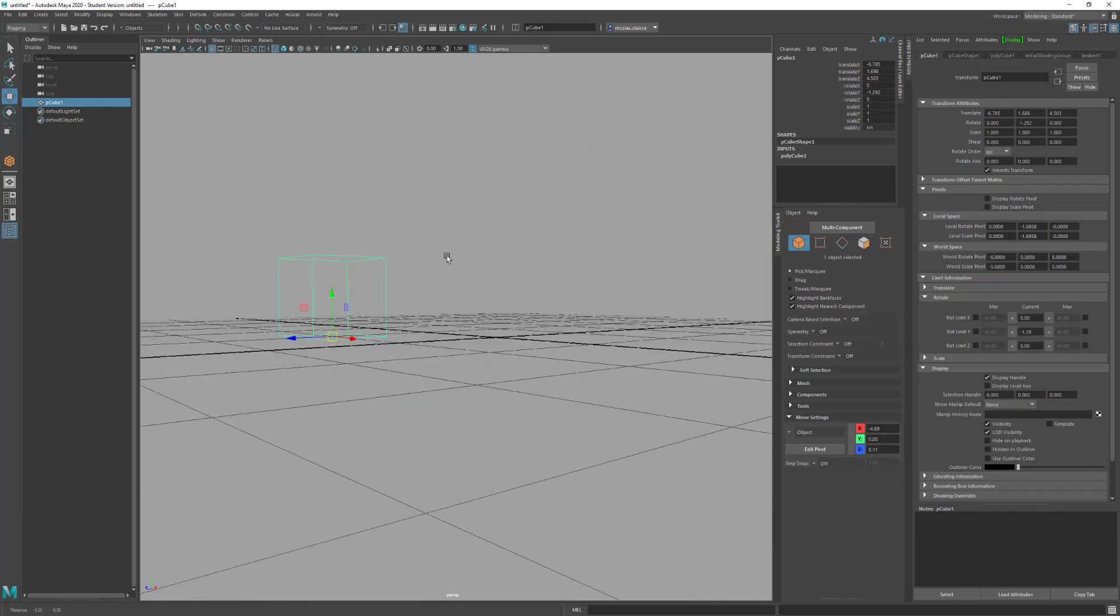
alt+drag(447, 256, 500, 322)
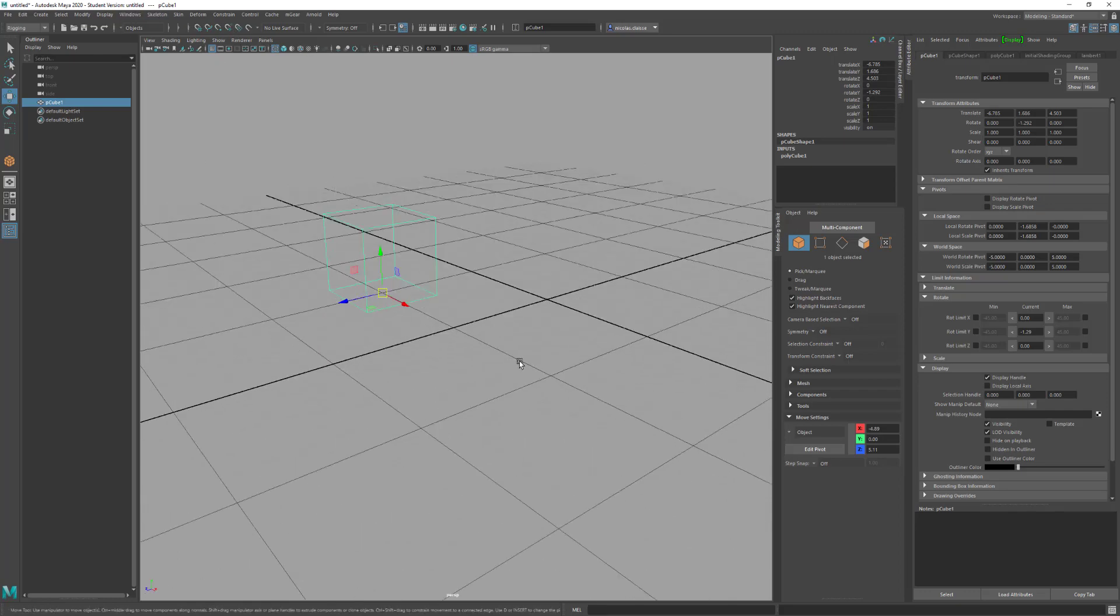
alt+middle_drag(425, 356, 472, 379)
scroll(436, 364, up, 4)
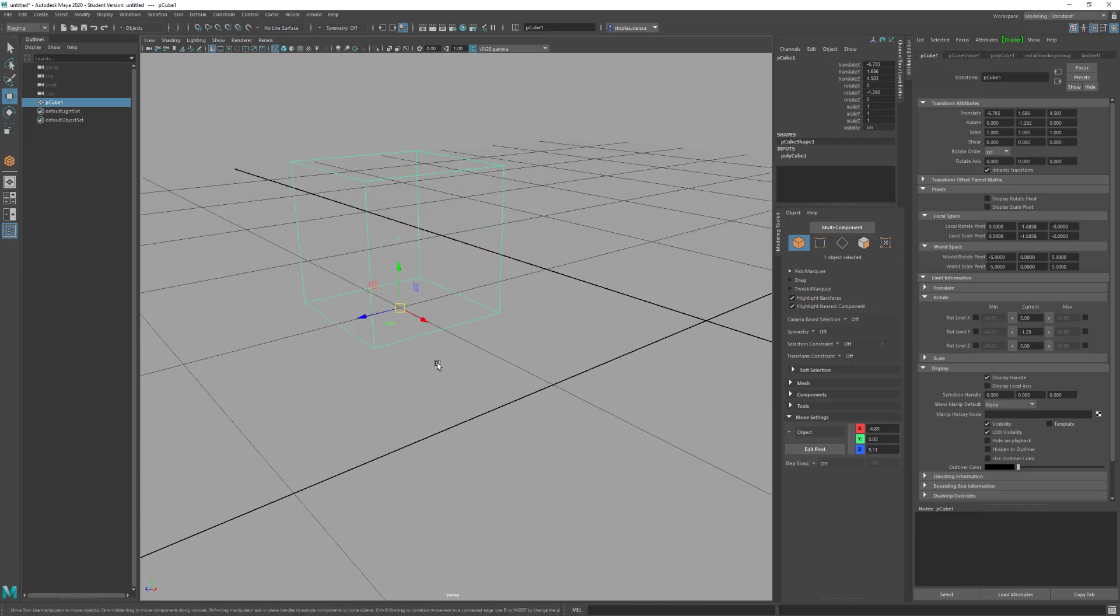
Start a new scene and draw a polygon sphere on the grid with a radius of about 4.55
key(ctrl+n)
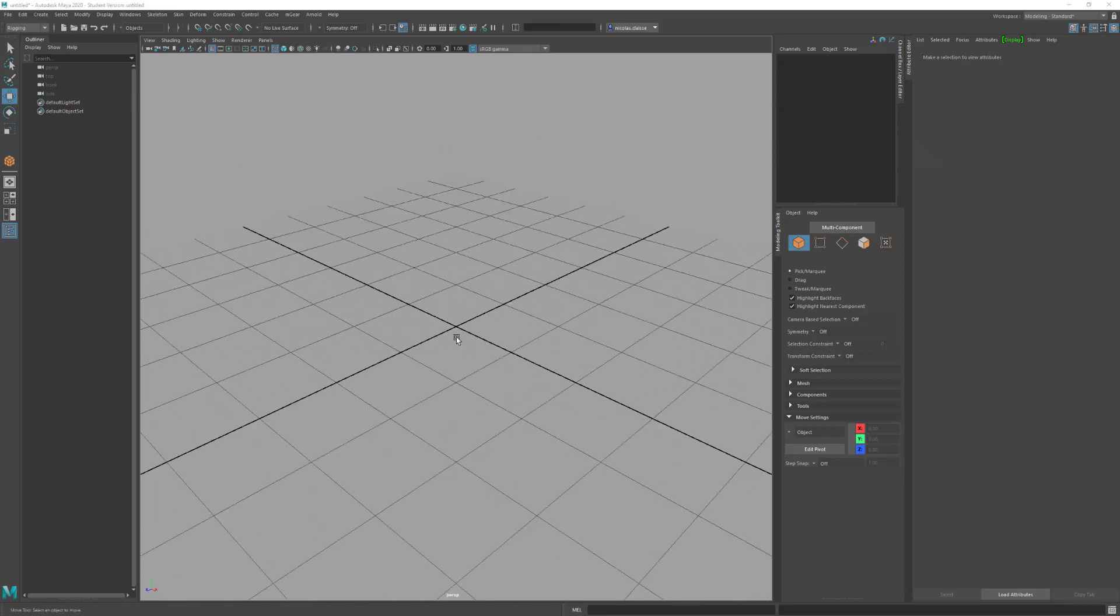
shift+right_click(455, 336)
shift+right_drag(456, 340, 487, 337)
drag(484, 280, 502, 350)
Try point-snapping the sphere's pivot to a vertex on its surface, and undo the pivot move
alt+right_drag(583, 379, 739, 443)
alt+drag(738, 444, 509, 308)
key(d)
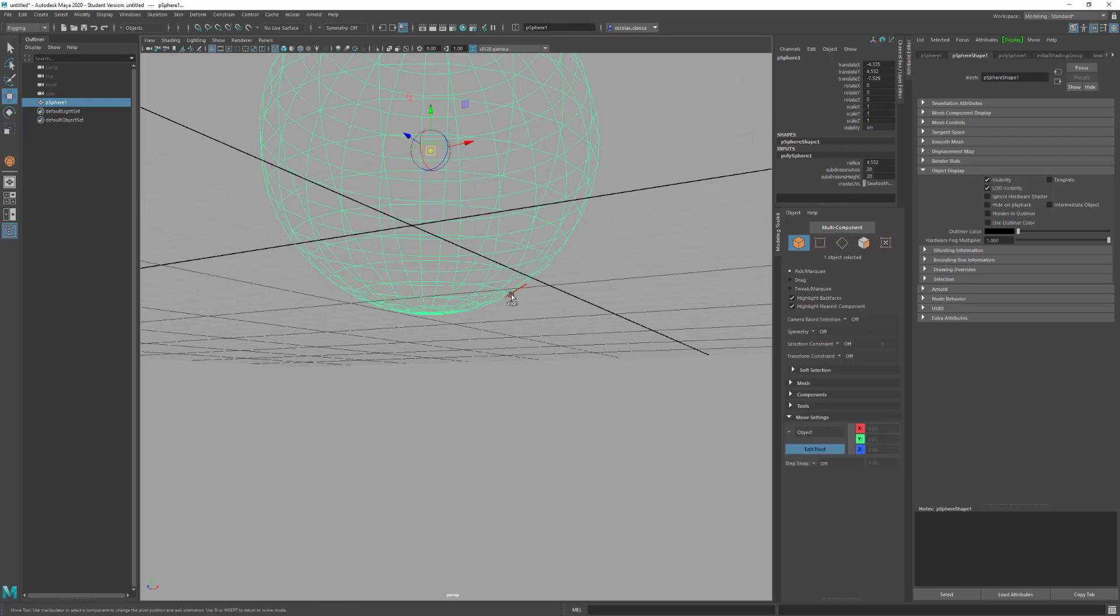
key(v)
drag(432, 153, 448, 169)
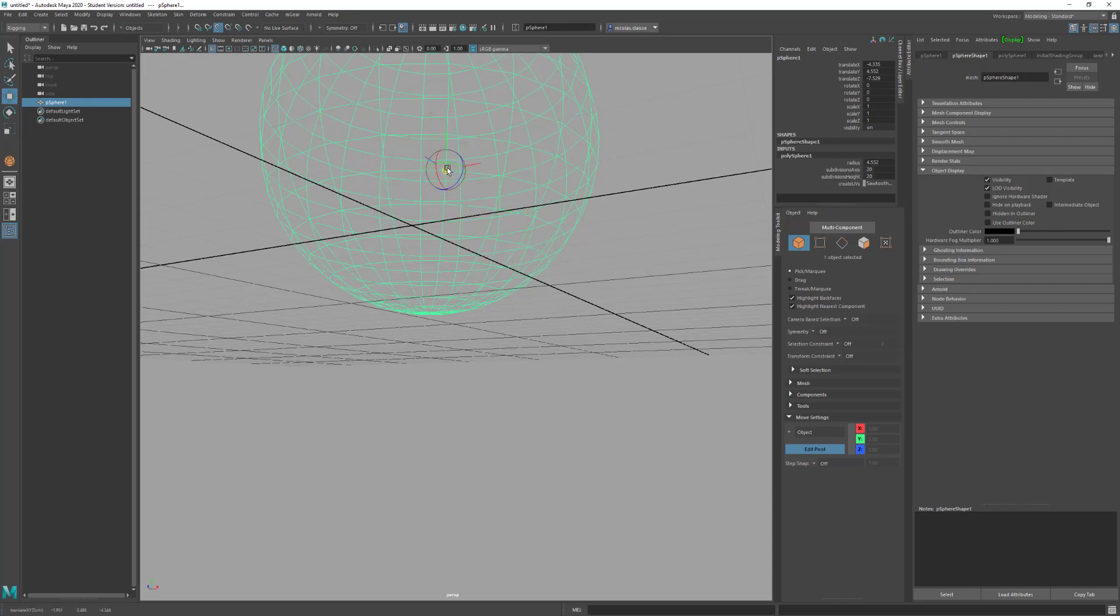
key(d)
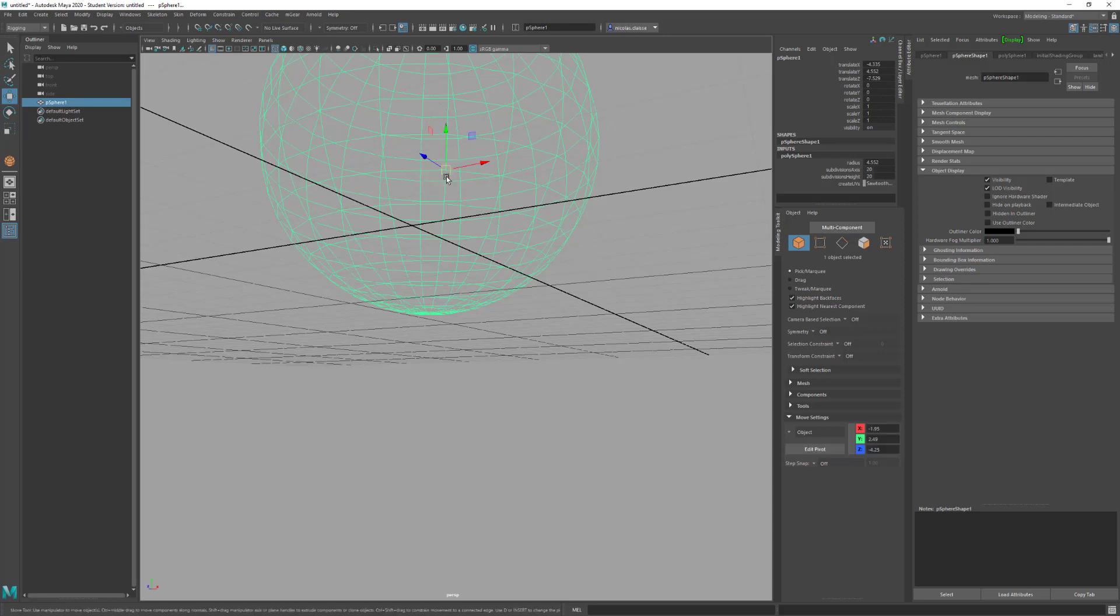
key(ctrl+z)
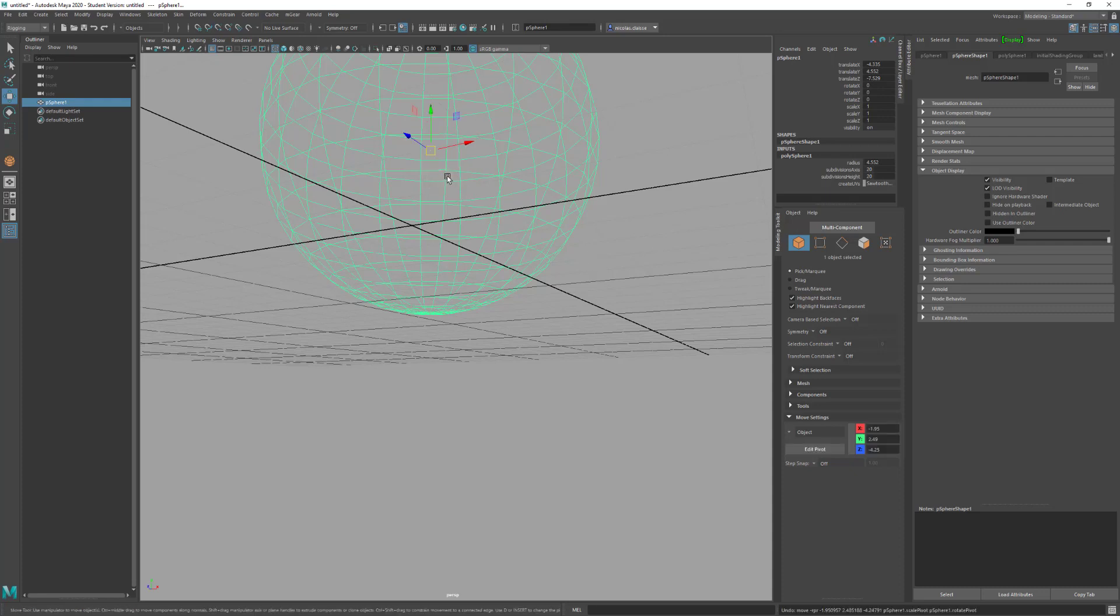
Point-snap the sphere's pivot along Y only down to its bottom pole at Y 0
key(d)
key(v)
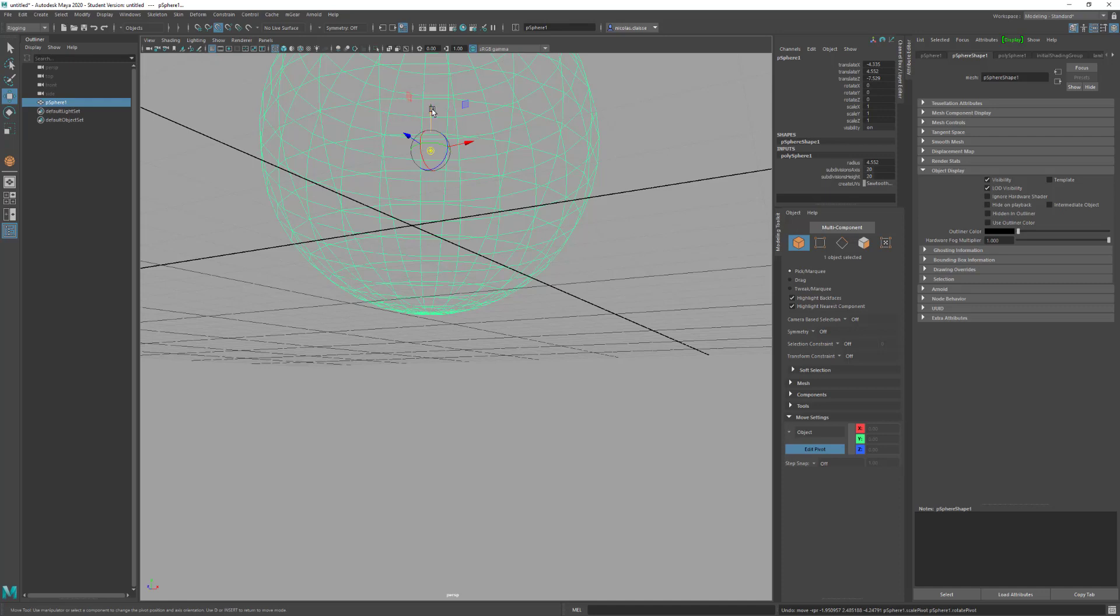
drag(431, 109, 503, 290)
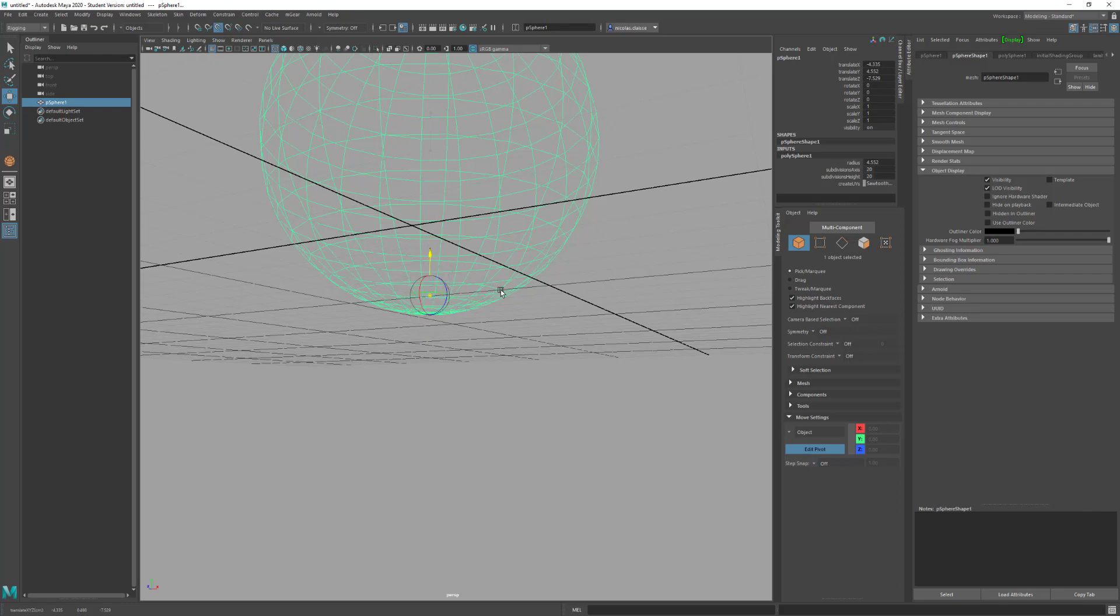
key(Insert)
mouse_move(497, 299)
alt+mouse_down()
mouse_move(513, 308)
mouse_move(506, 316)
mouse_move(510, 258)
mouse_move(637, 438)
mouse_move(477, 304)
mouse_move(489, 299)
alt+mouse_up()
key(d)
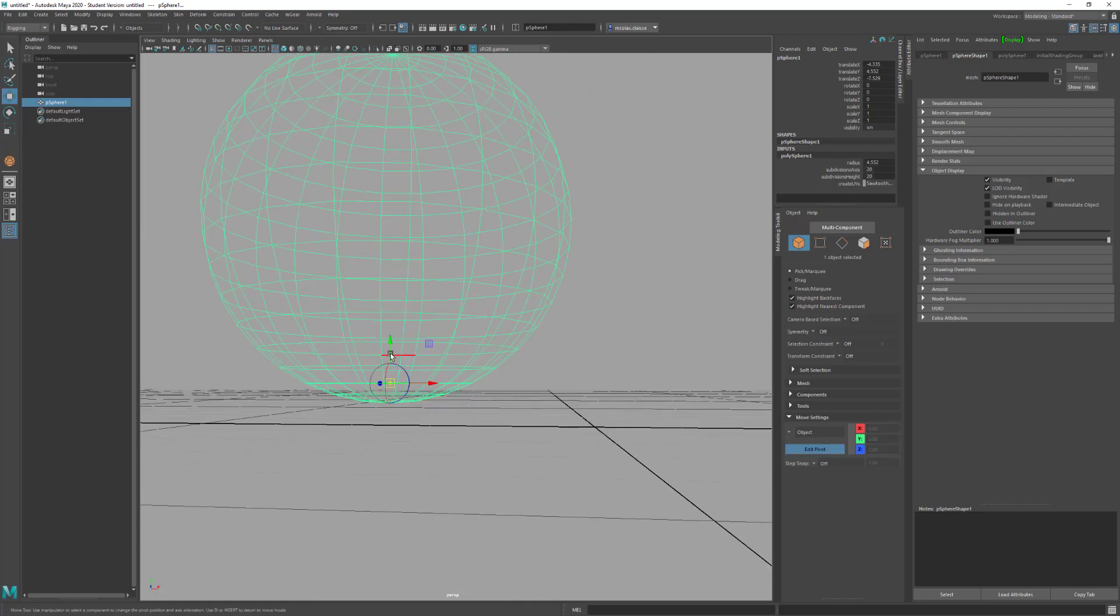
drag(390, 356, 387, 405)
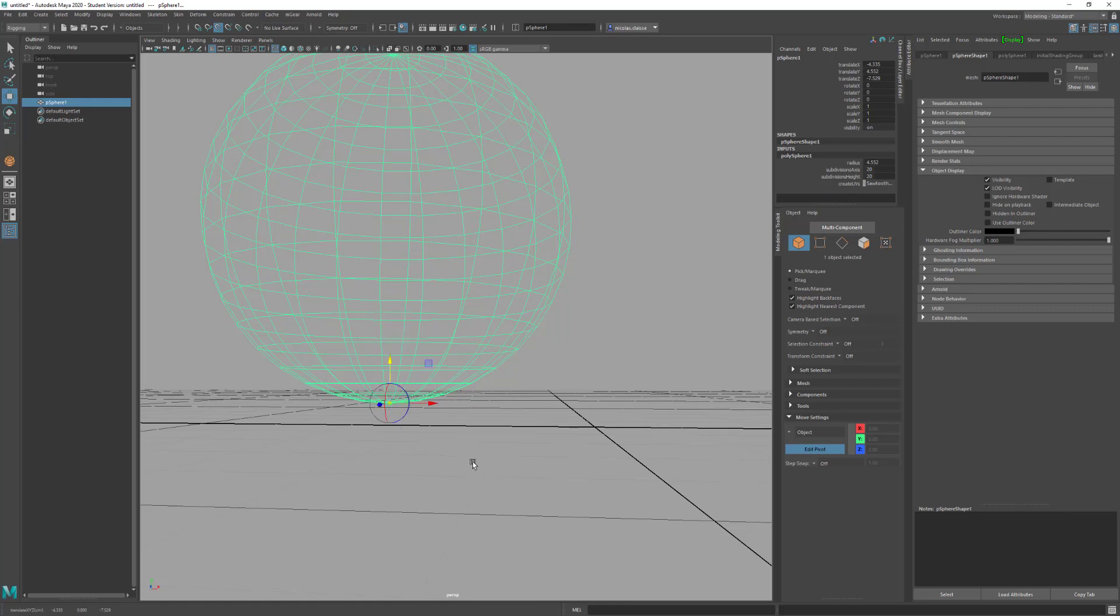
key(Insert)
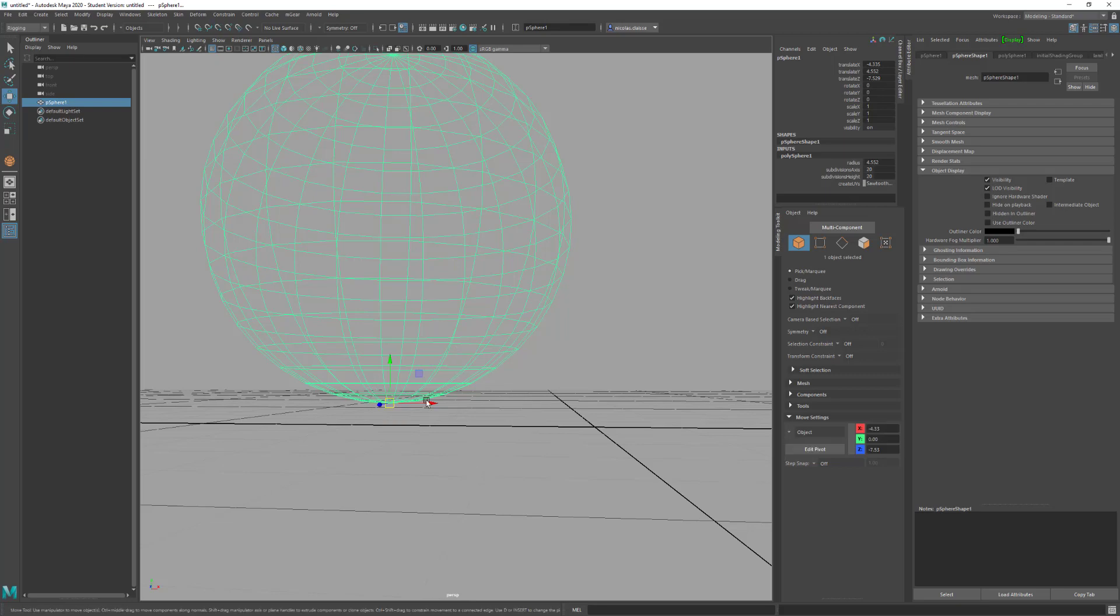
alt+drag(427, 403, 535, 430)
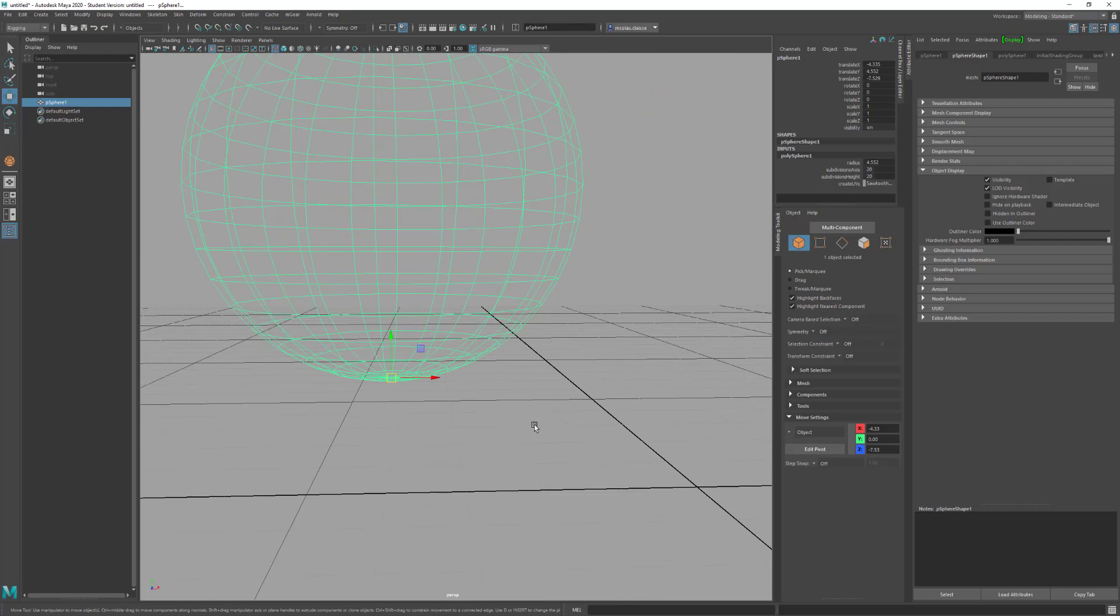
Delete the sphere, leaving an empty grid to work on
key(Delete)
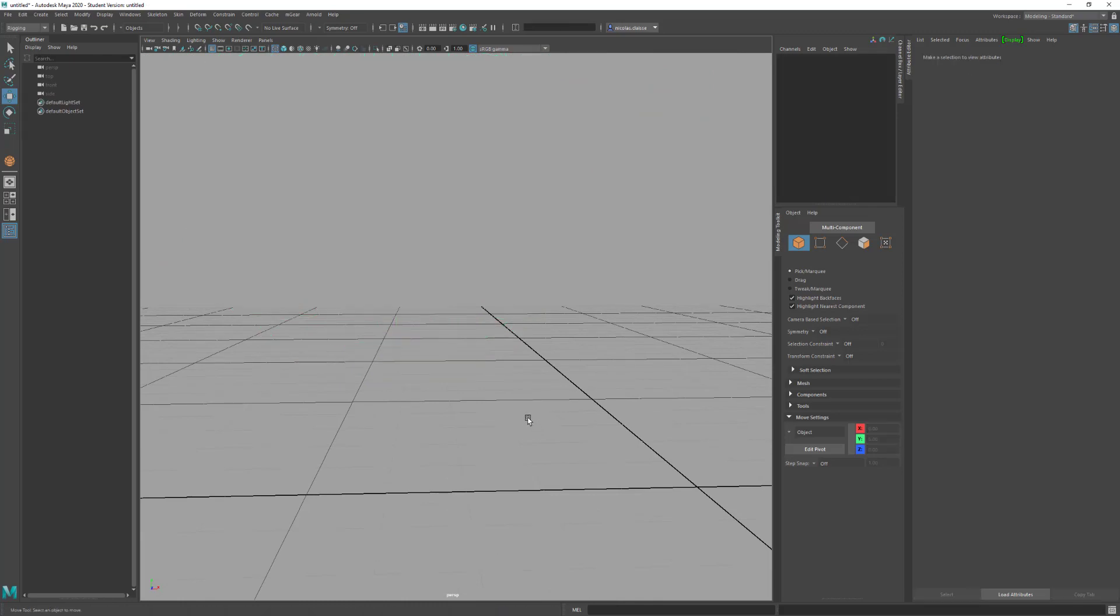
scroll(524, 417, down, 3)
alt+drag(535, 409, 415, 358)
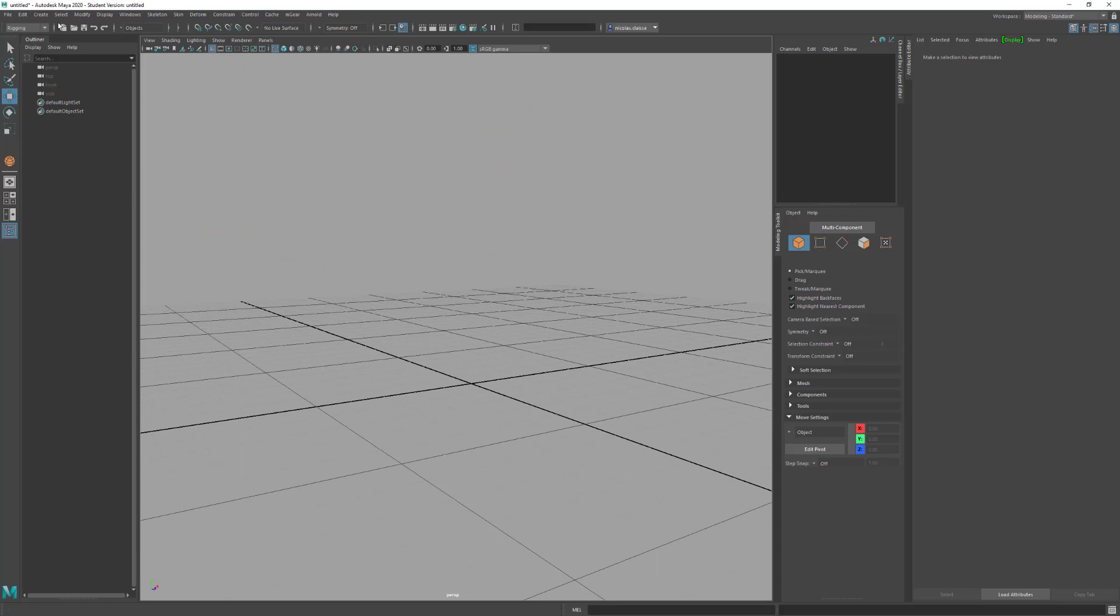
Tear off the Modify commands as a floating window and place it over the viewport beside the Outliner
click(86, 15)
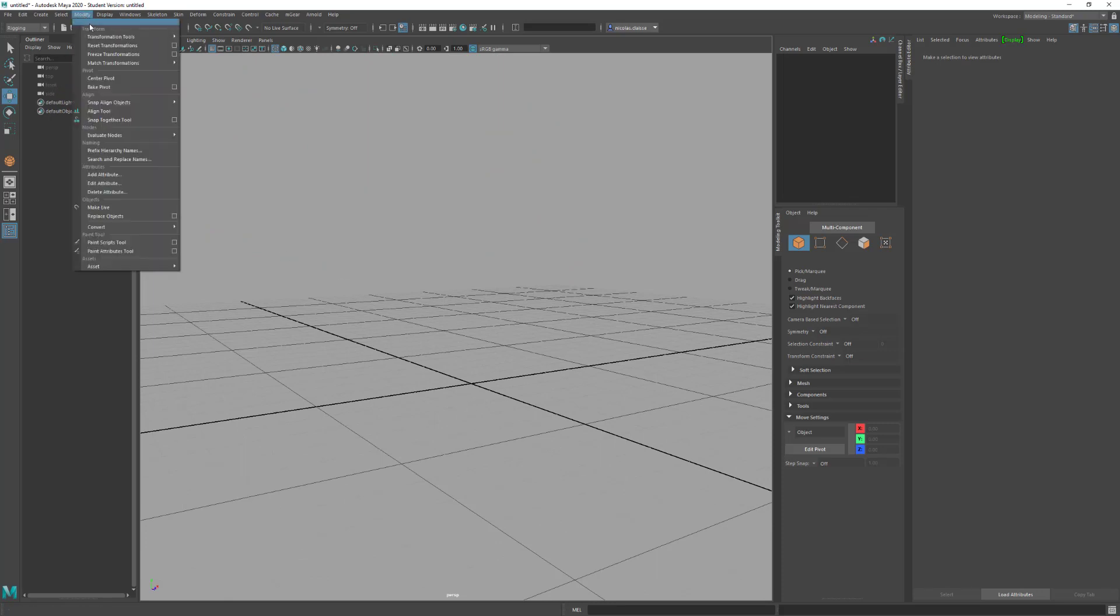
click(99, 22)
drag(84, 56, 174, 69)
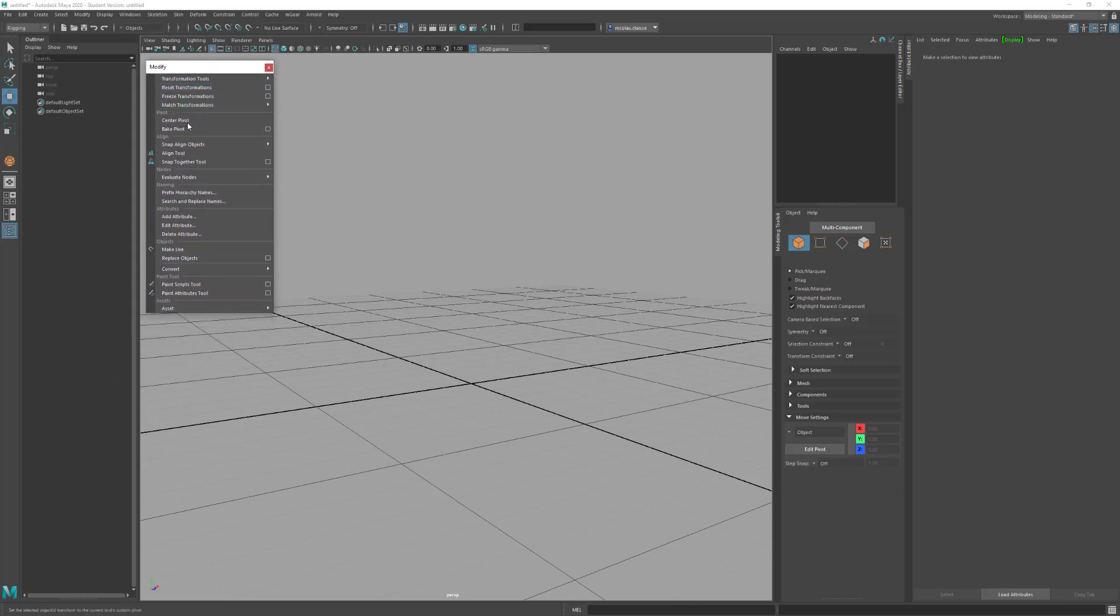
Draw a polygon cube about 2.82 units wide on the grid and show its transform attributes
click(428, 411)
shift+right_drag(428, 411, 426, 437)
shift+drag(455, 431, 455, 450)
alt+drag(533, 470, 541, 398)
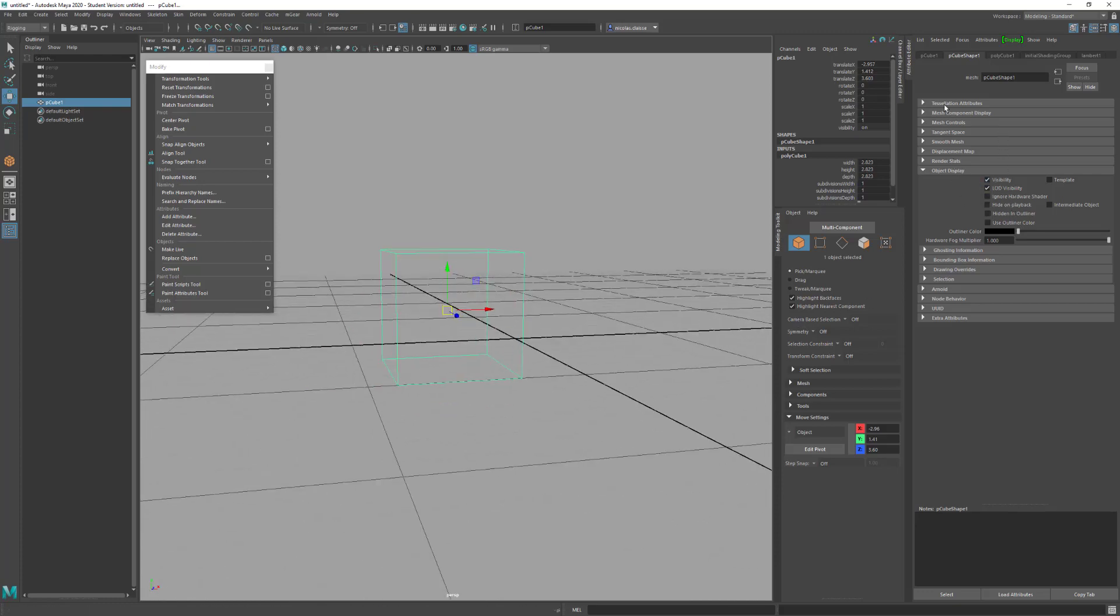
click(930, 55)
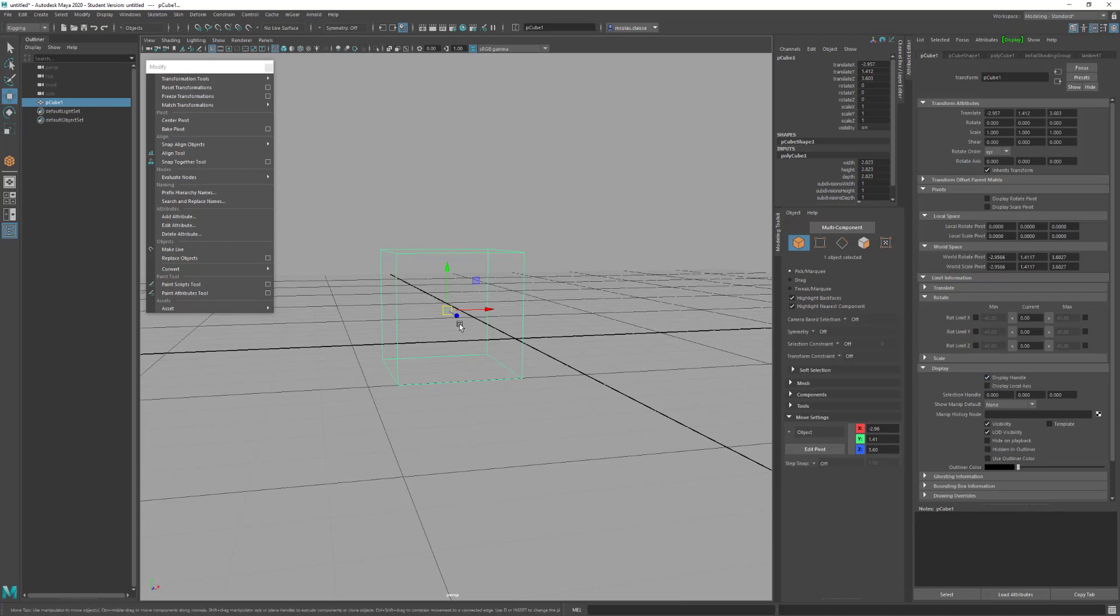
Move the cube's pivot freely outside it to about X -0.23, Y 4.54, Z 3.83, and restore it with Center Pivot
alt+drag(457, 315, 469, 322)
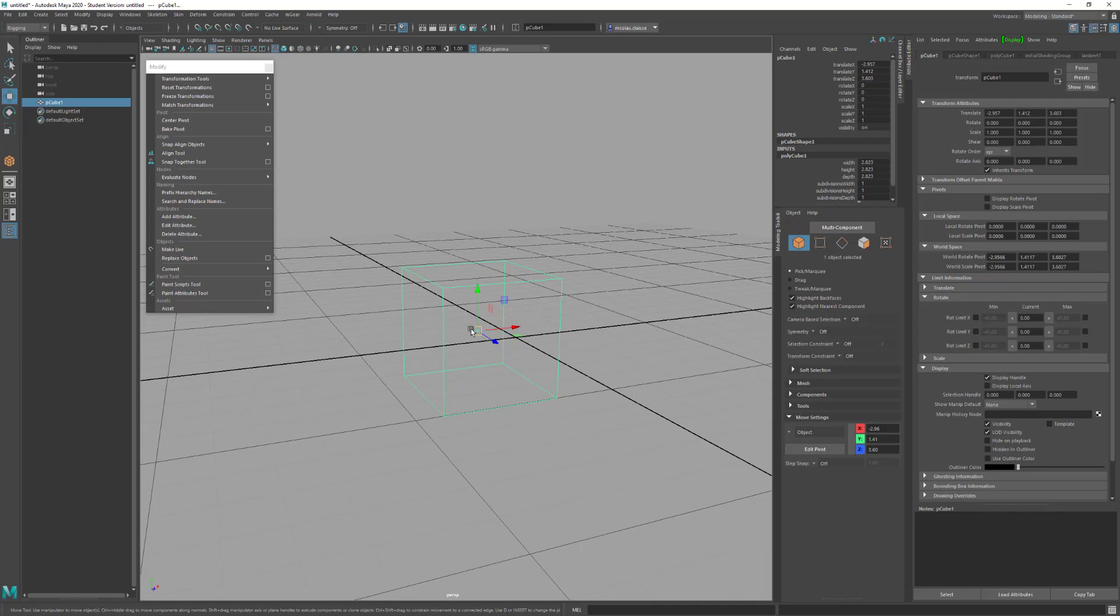
key(d)
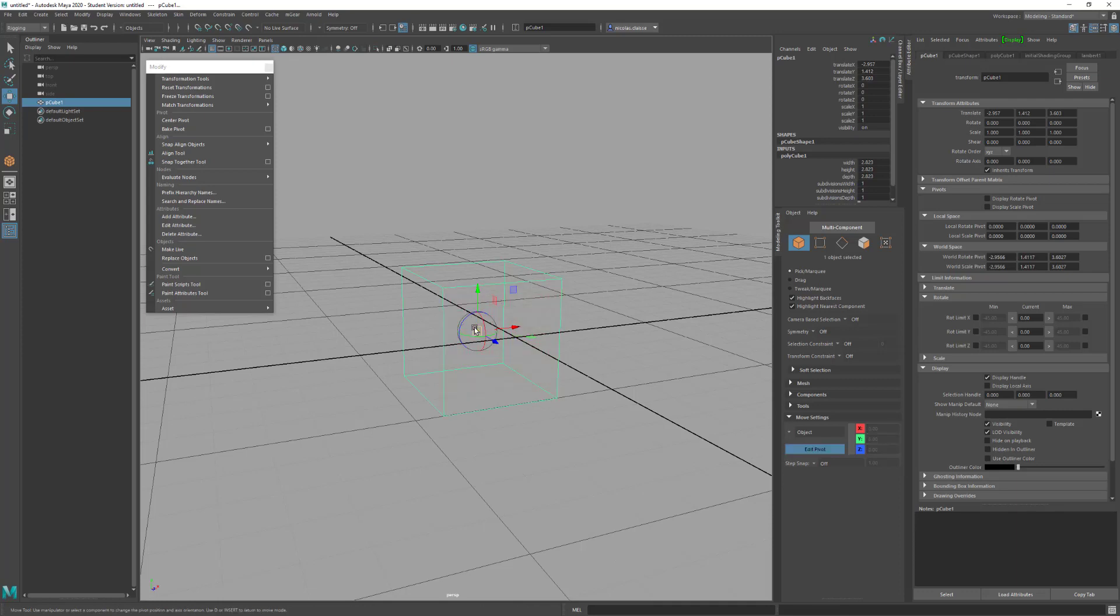
drag(475, 332, 555, 242)
key(d)
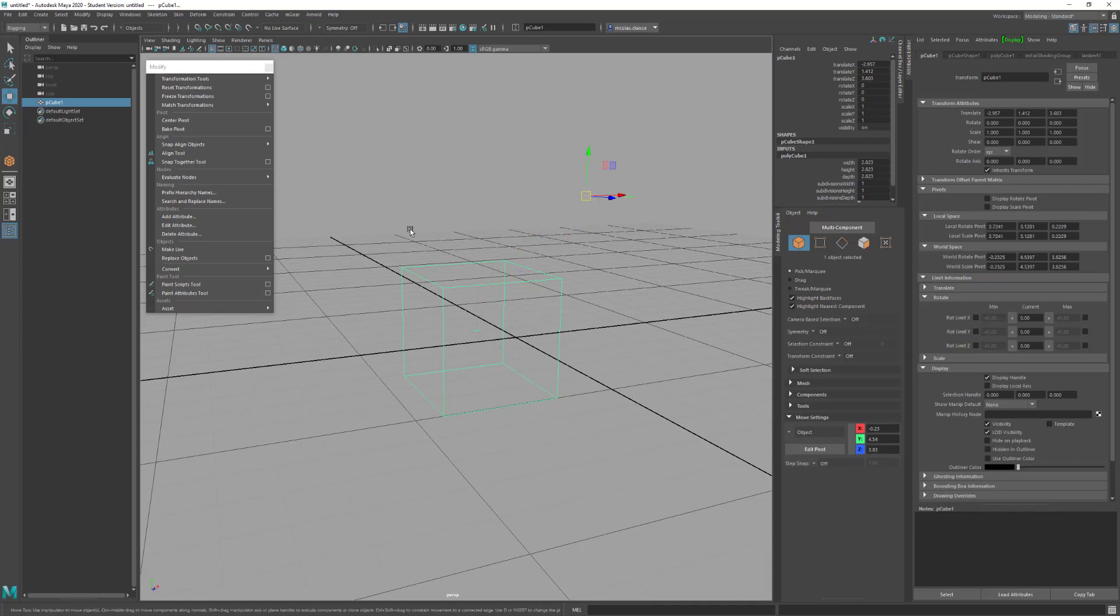
click(175, 122)
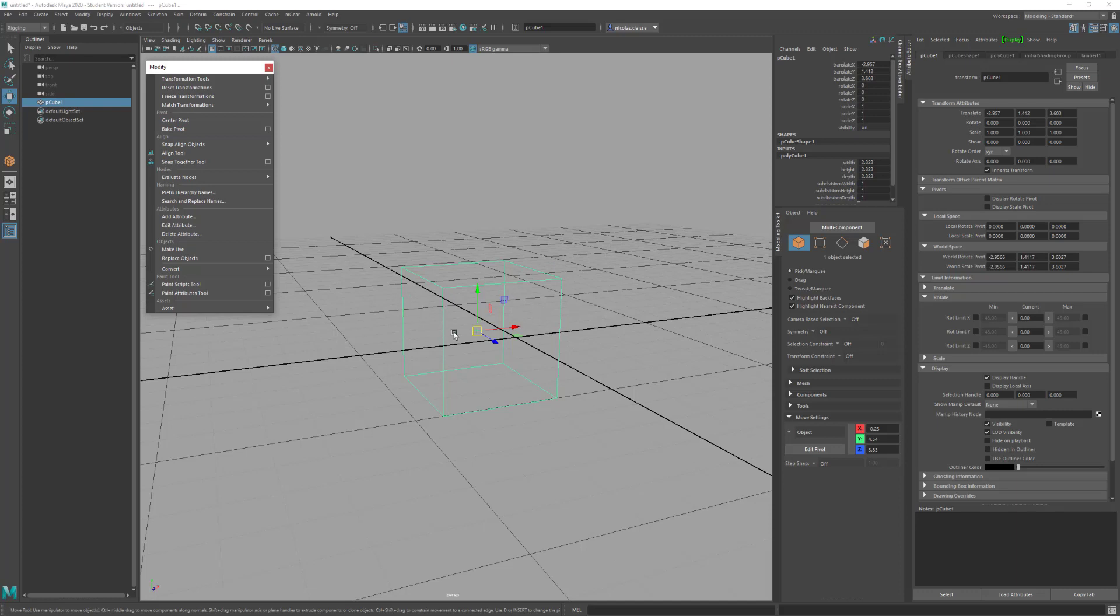
click(477, 328)
Draw a flat polygon box in front of the cube, about 4.18 wide, 0.83 high and 1.76 deep
scroll(554, 340, down, 5)
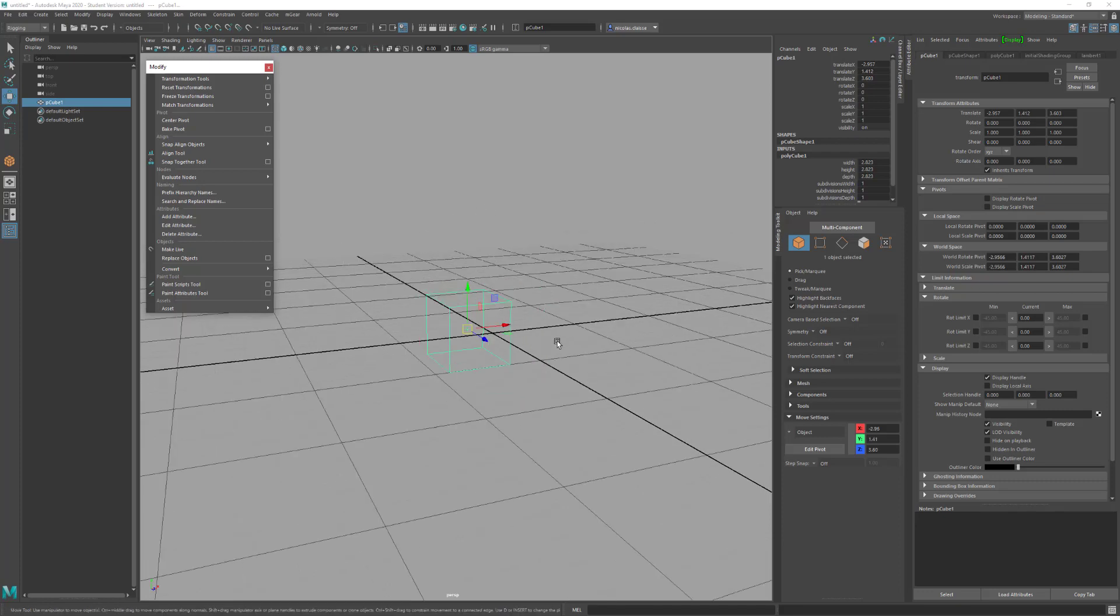
click(560, 411)
shift+right_drag(561, 410, 560, 432)
drag(560, 406, 641, 392)
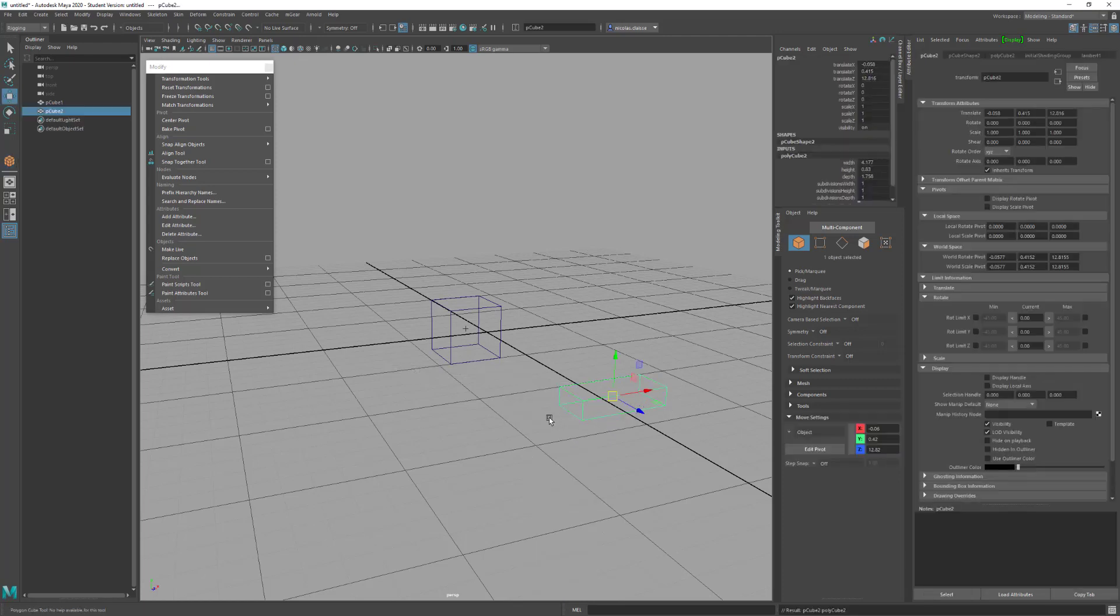
Extrude the long front face of the flat box outward by about 1.46 units
right_drag(595, 407, 595, 418)
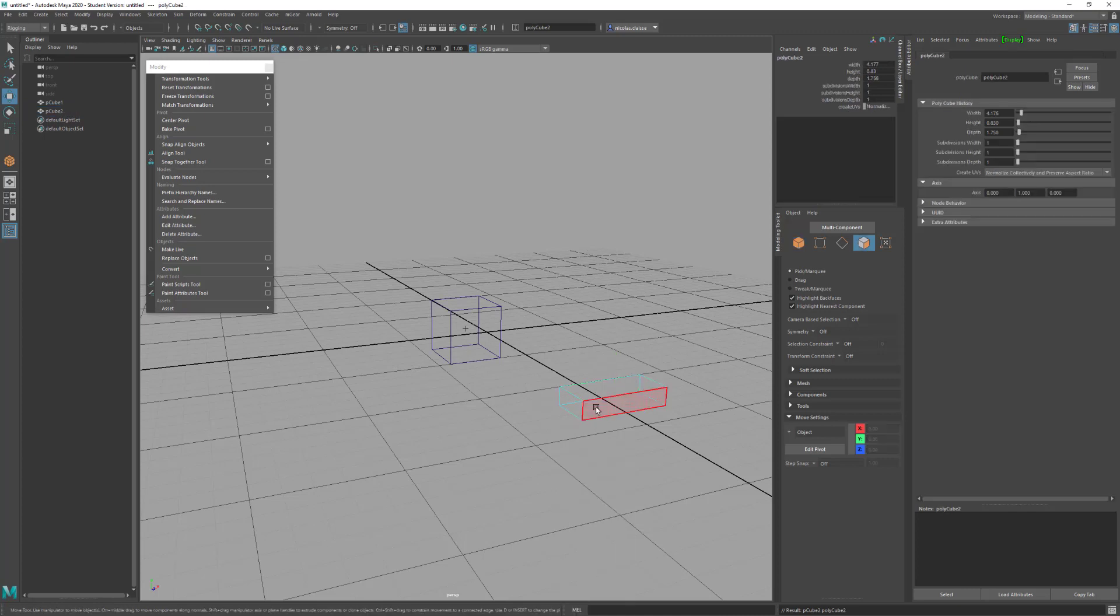
click(596, 408)
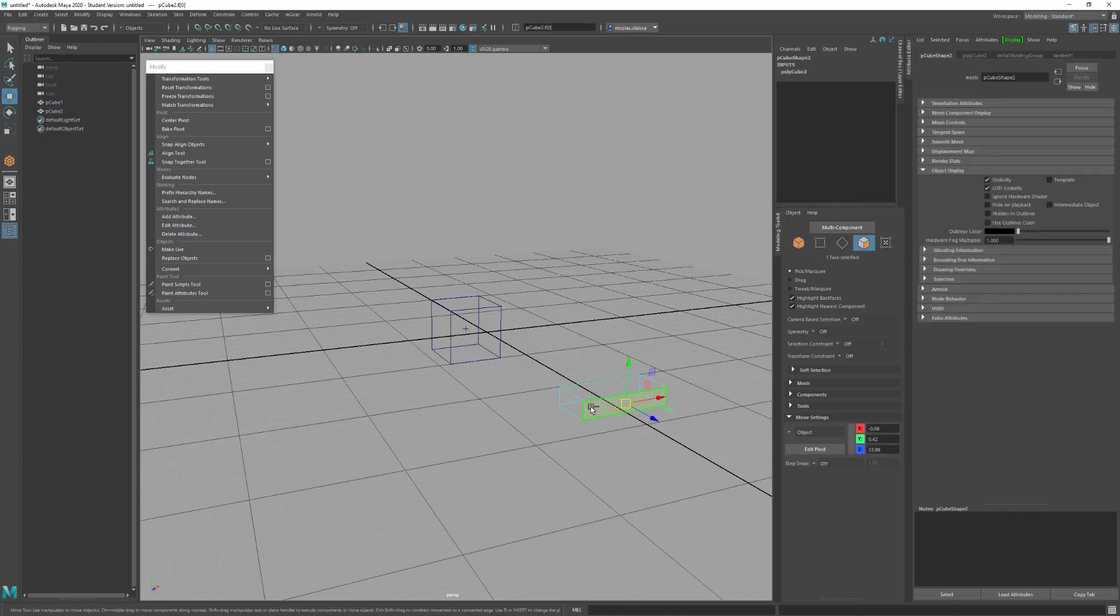
shift+right_drag(591, 408, 593, 435)
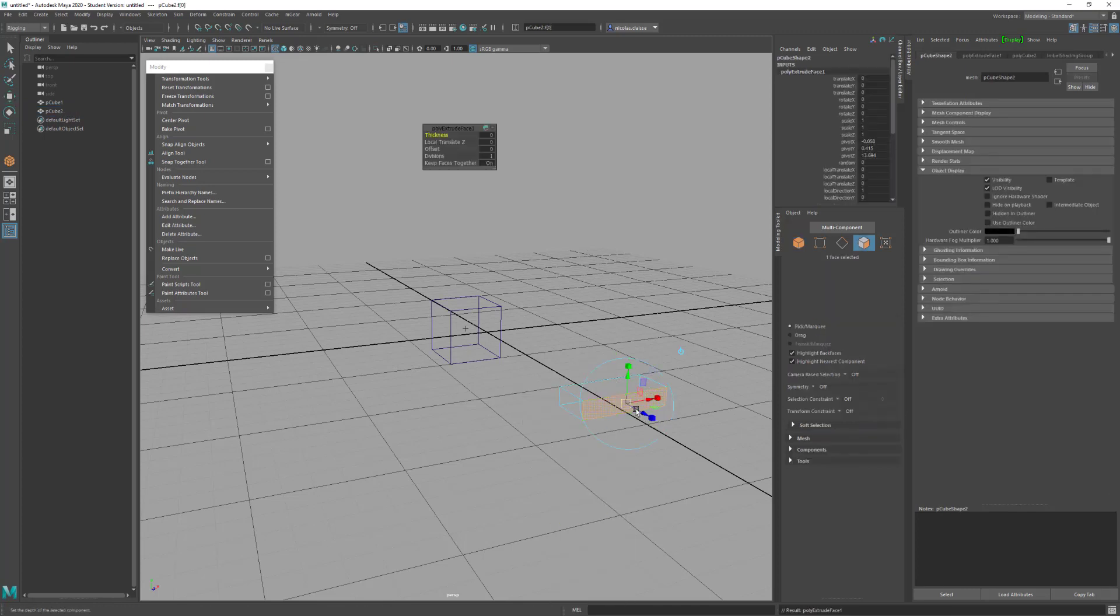
drag(636, 409, 667, 426)
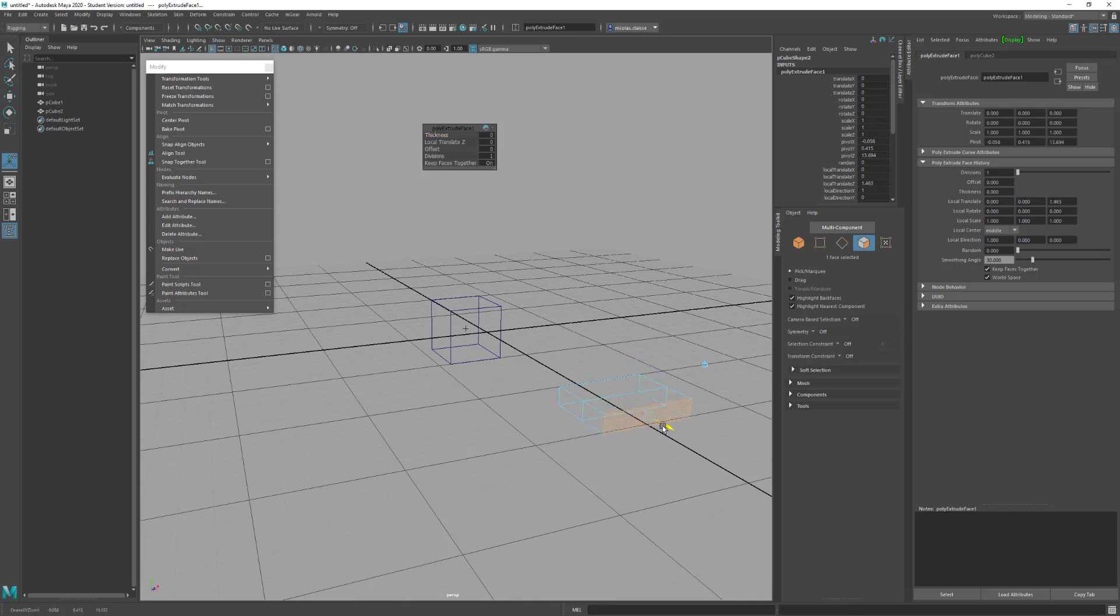
Extrude the small end face of the new section sideways into a long arm and return to object selection
click(588, 419)
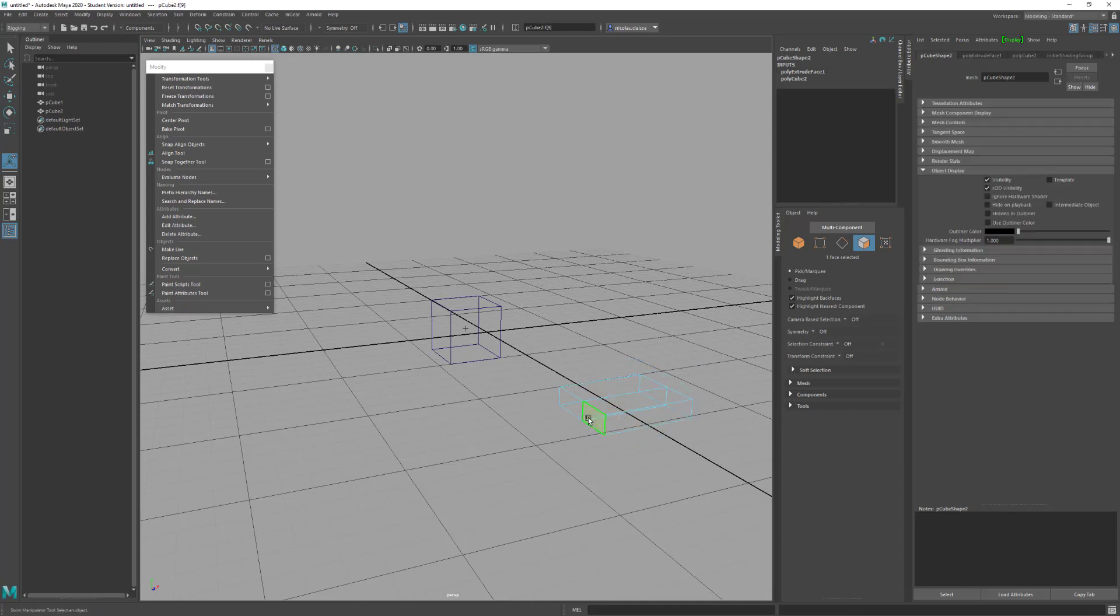
shift+right_drag(588, 420, 589, 435)
drag(571, 424, 459, 435)
right_drag(563, 401, 589, 357)
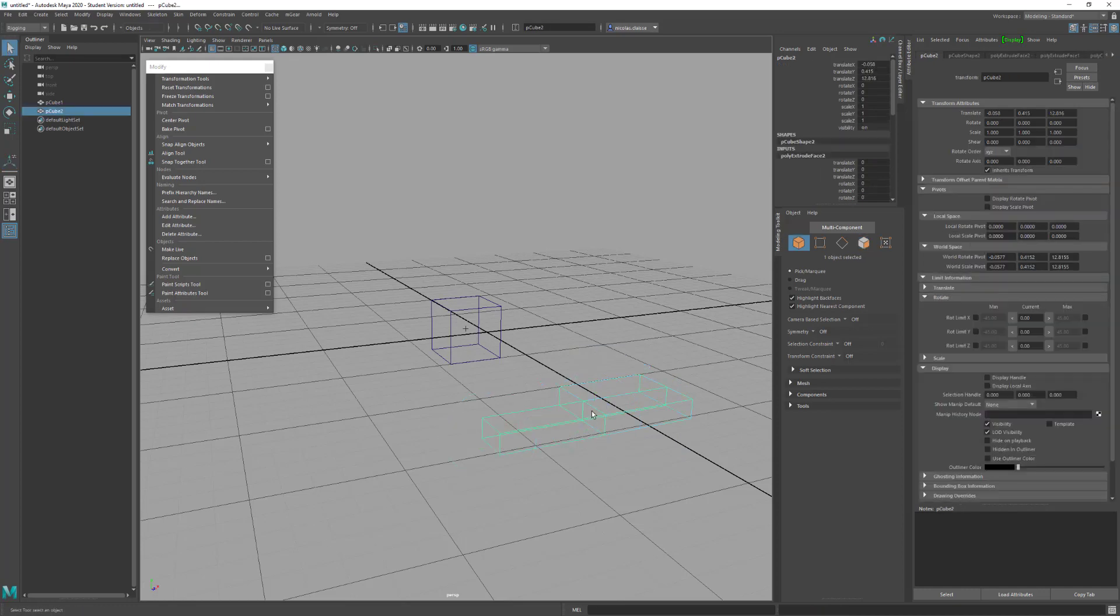
Center the pivot of the extruded box with Center Pivot while showing the Move manipulator
key(w)
mouse_move(591, 412)
alt+mouse_down()
mouse_move(596, 434)
mouse_move(576, 408)
alt+mouse_up()
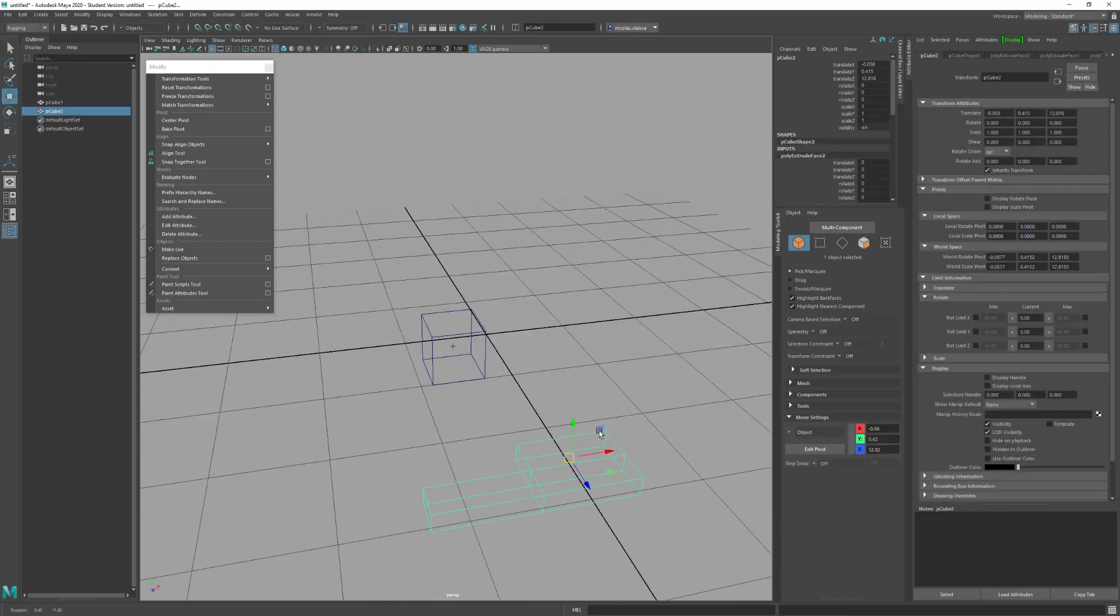
click(205, 121)
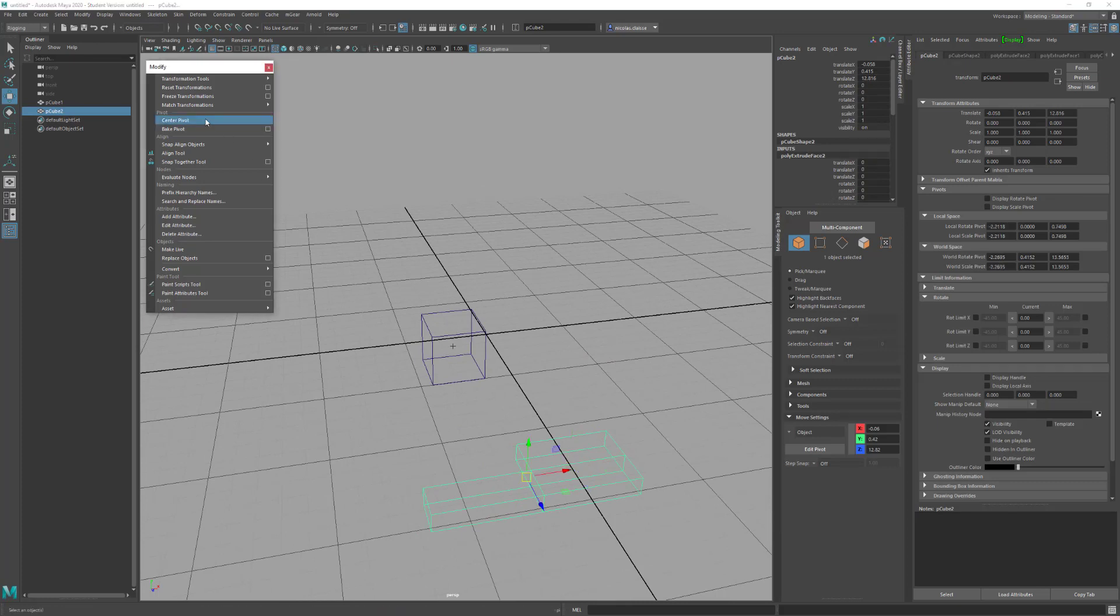
Draw a polygon sphere with a radius of about 1.48 on the grid behind the extruded box
click(628, 397)
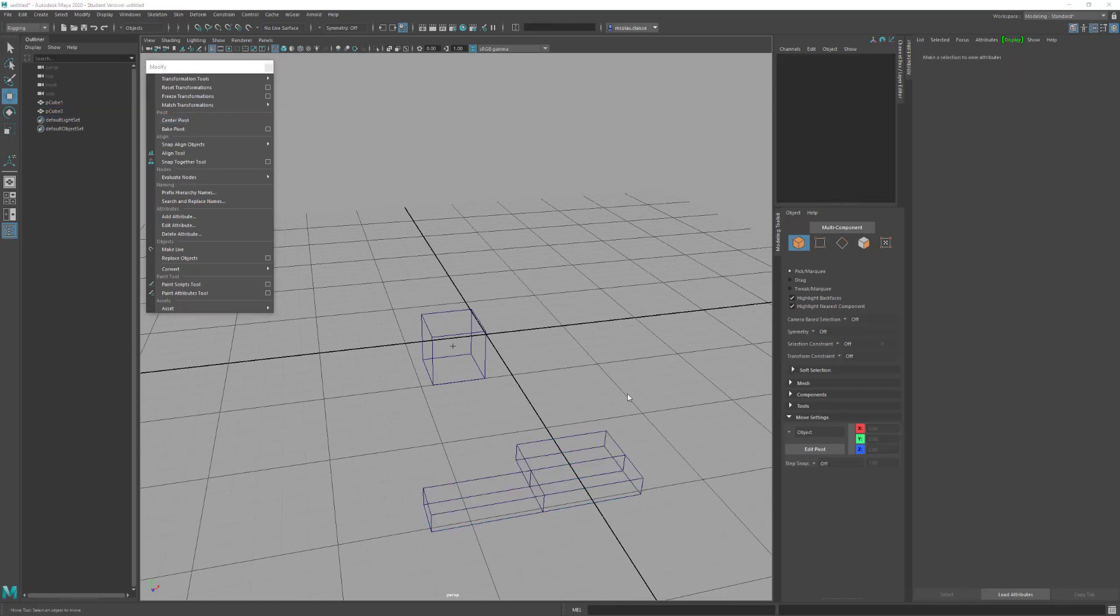
shift+right_drag(626, 396, 662, 398)
drag(657, 400, 662, 415)
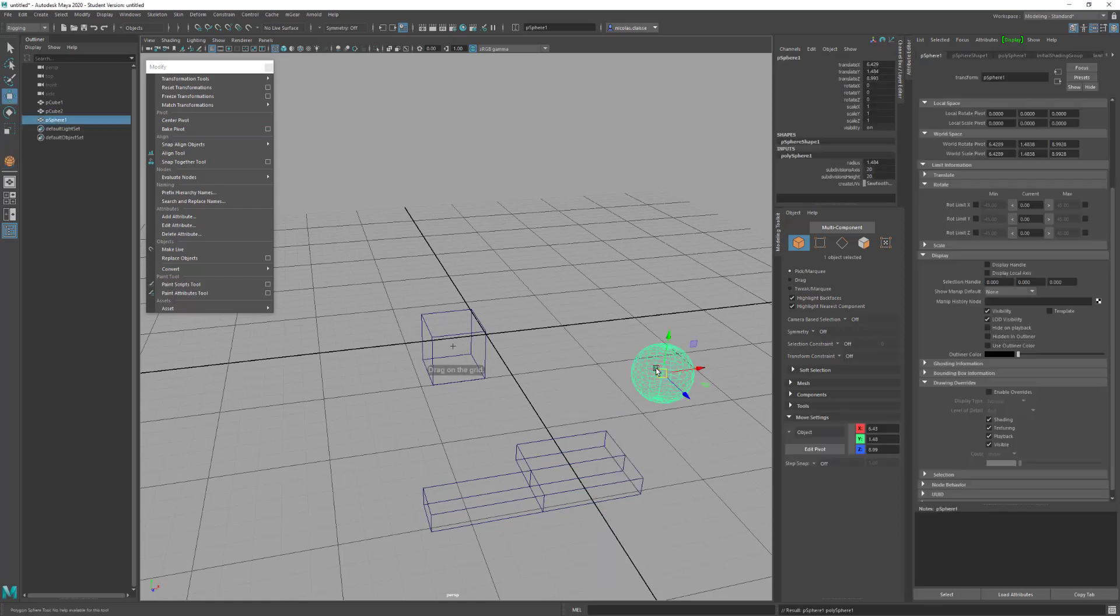
Move the new sphere's pivot freely outside the sphere, and bring it back with Center Pivot
key(Insert)
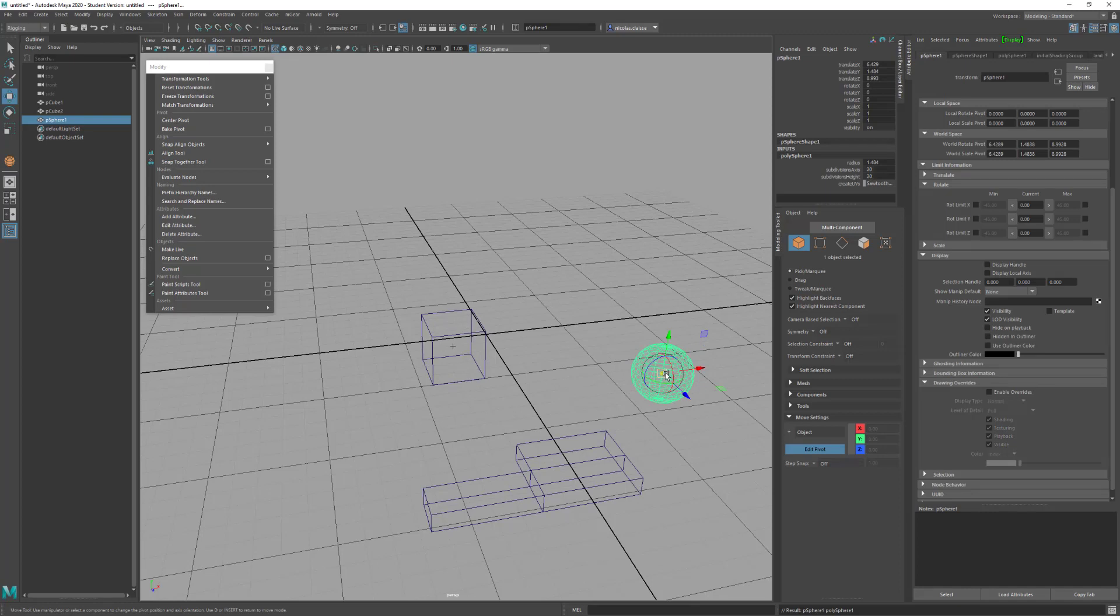
drag(657, 367, 603, 318)
key(Insert)
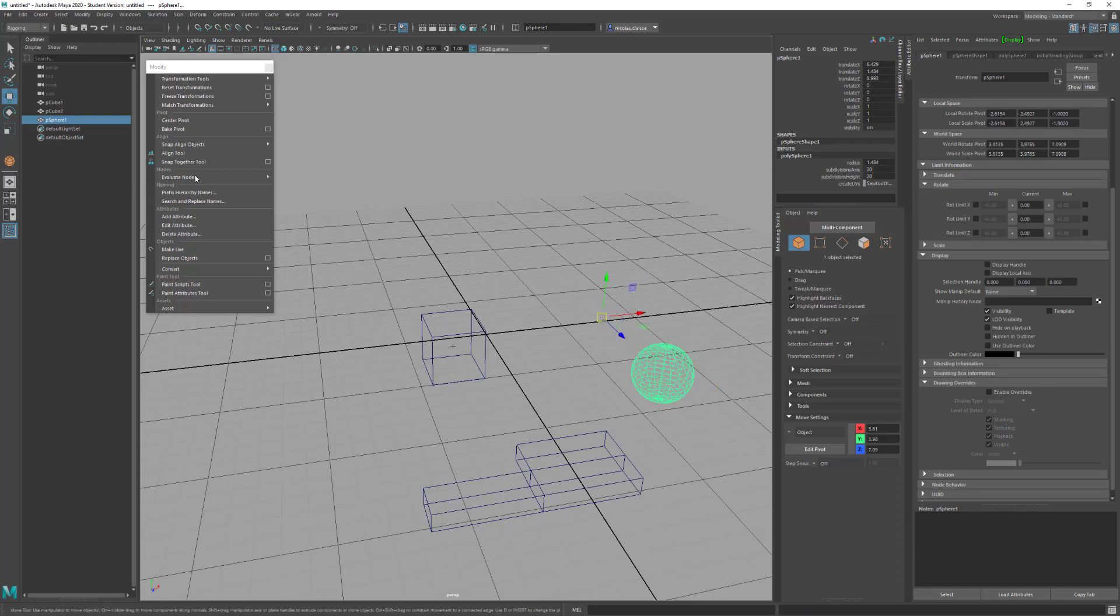
click(175, 120)
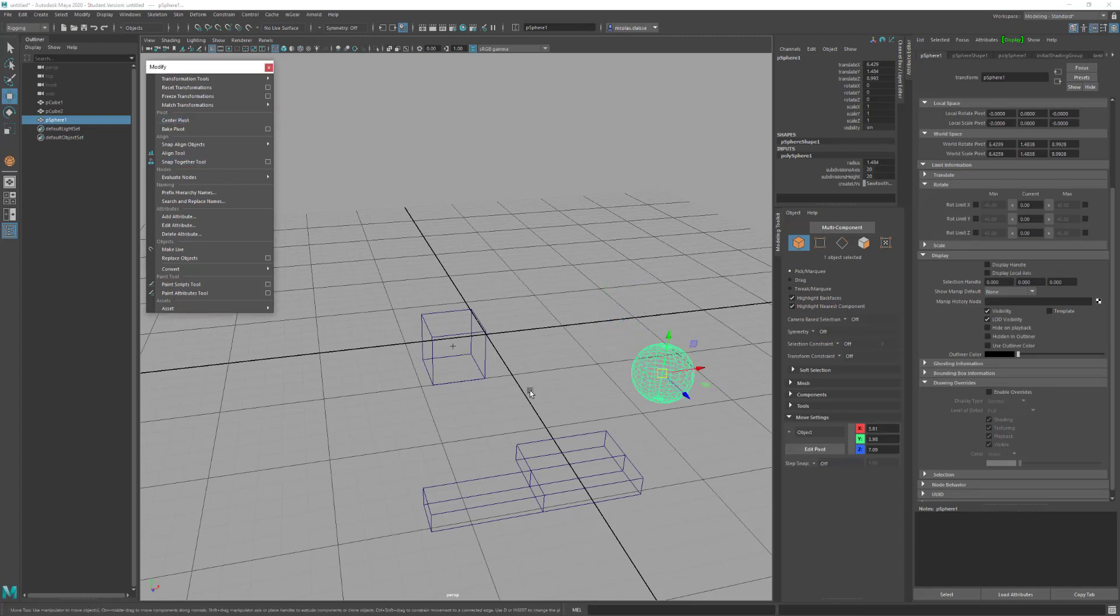
Display the scene in Bounding Box shading and select the extruded box and the sphere in turn to compare pivots with bounding boxes
click(550, 390)
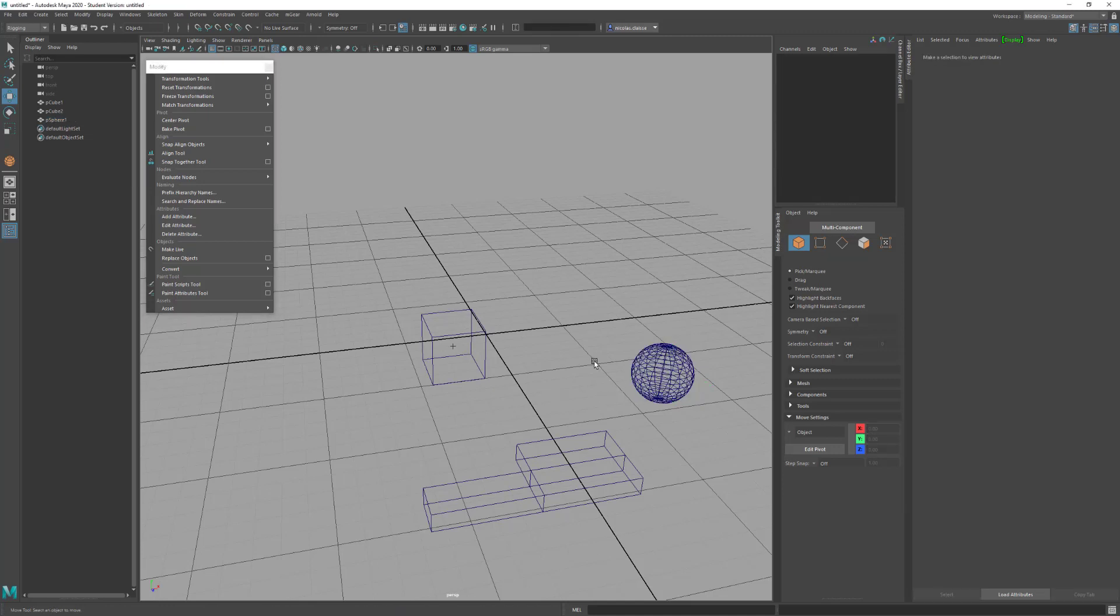
click(177, 42)
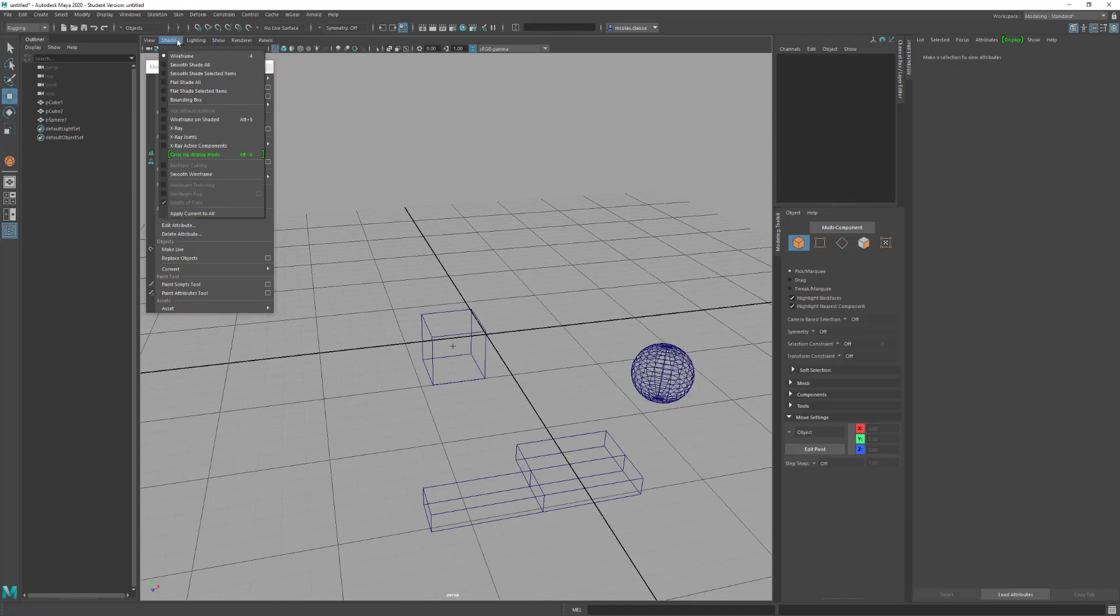
click(199, 100)
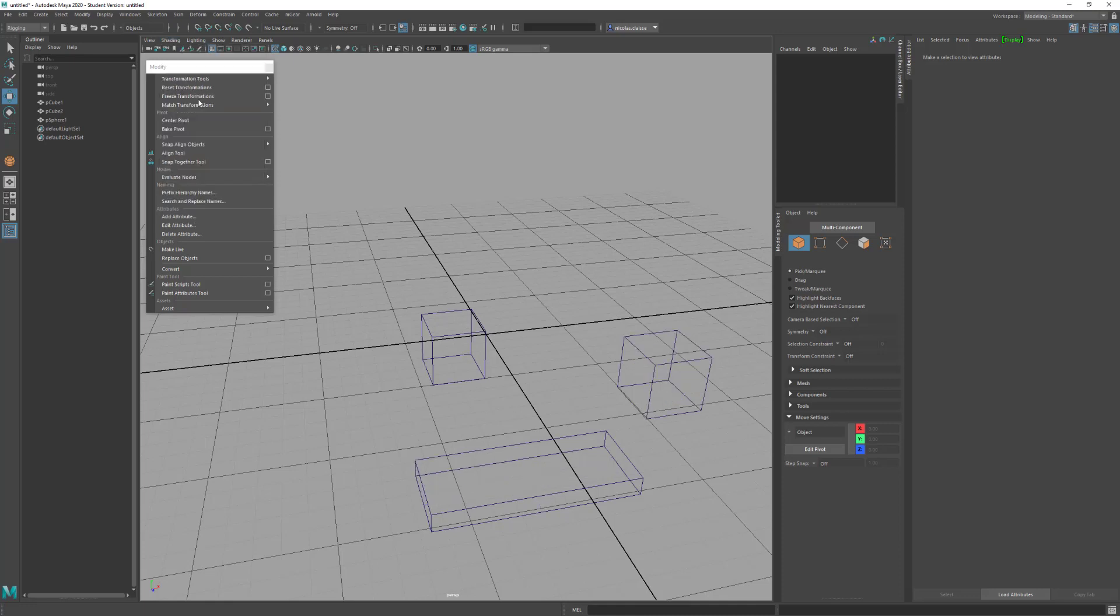
click(171, 40)
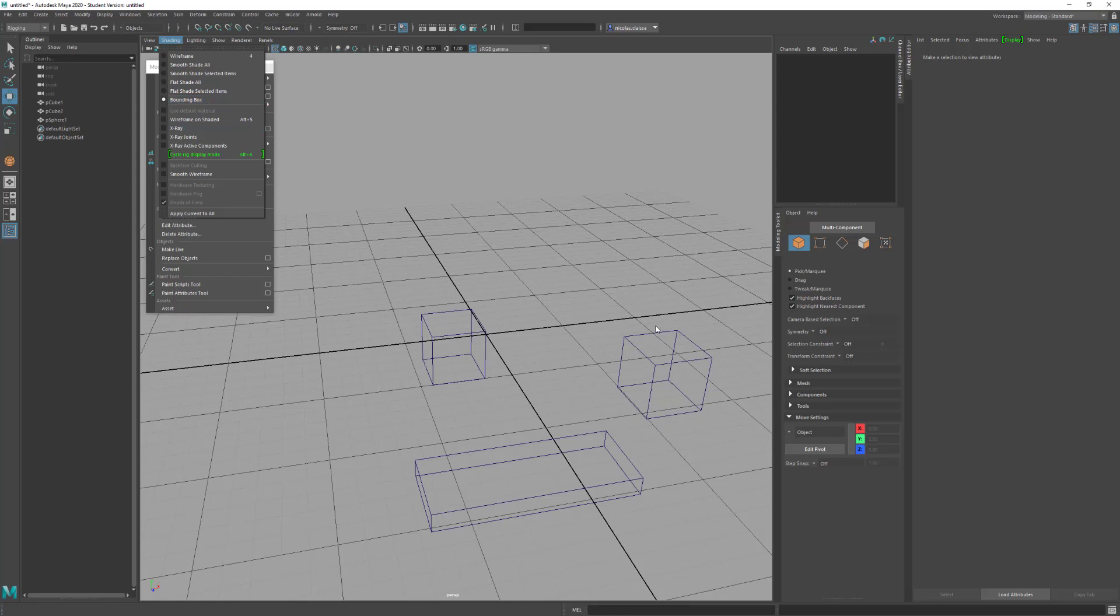
click(495, 443)
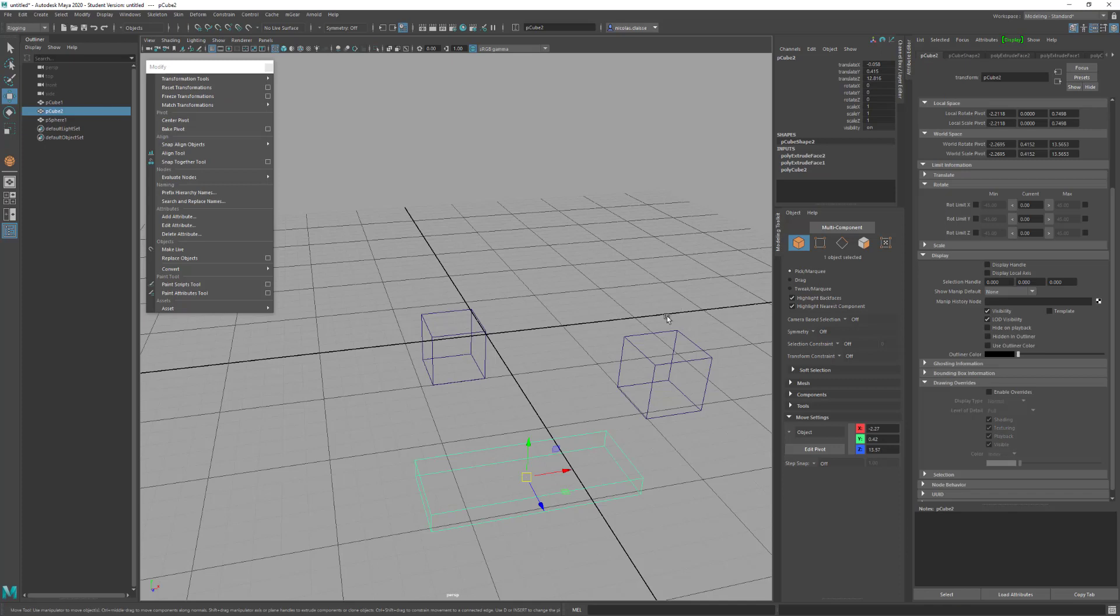
click(641, 345)
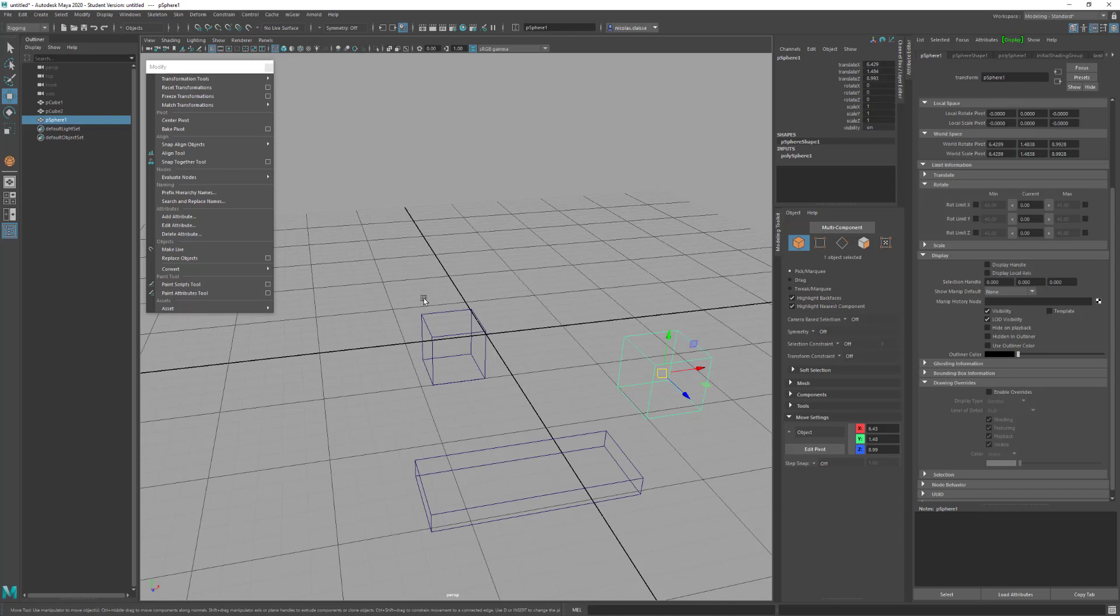
mouse_move(257, 187)
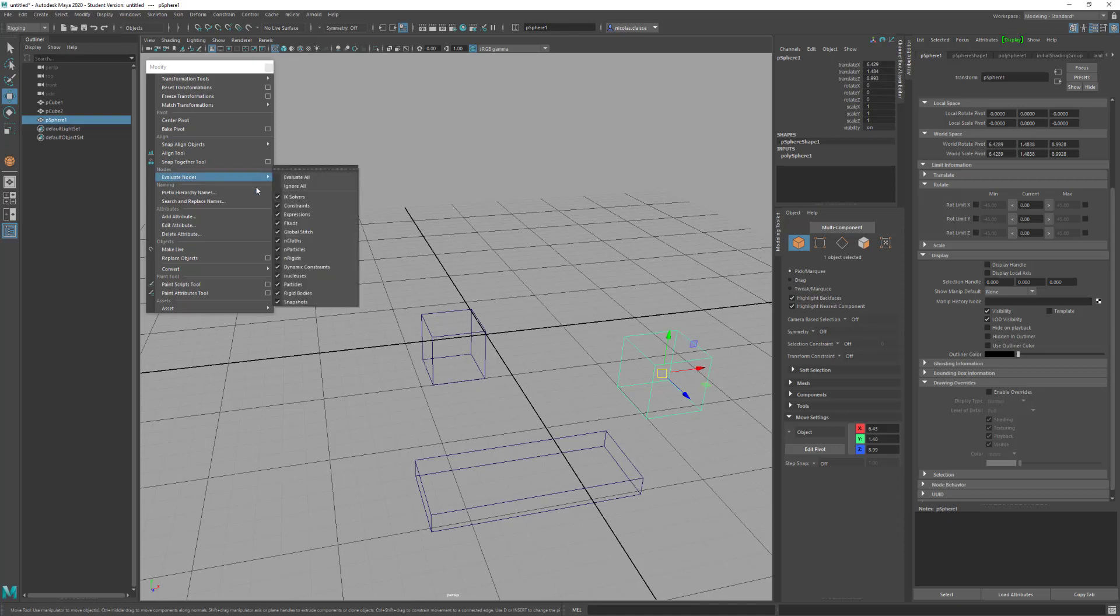
Return the viewport to Wireframe shading and delete the sphere together with the extruded box
click(180, 44)
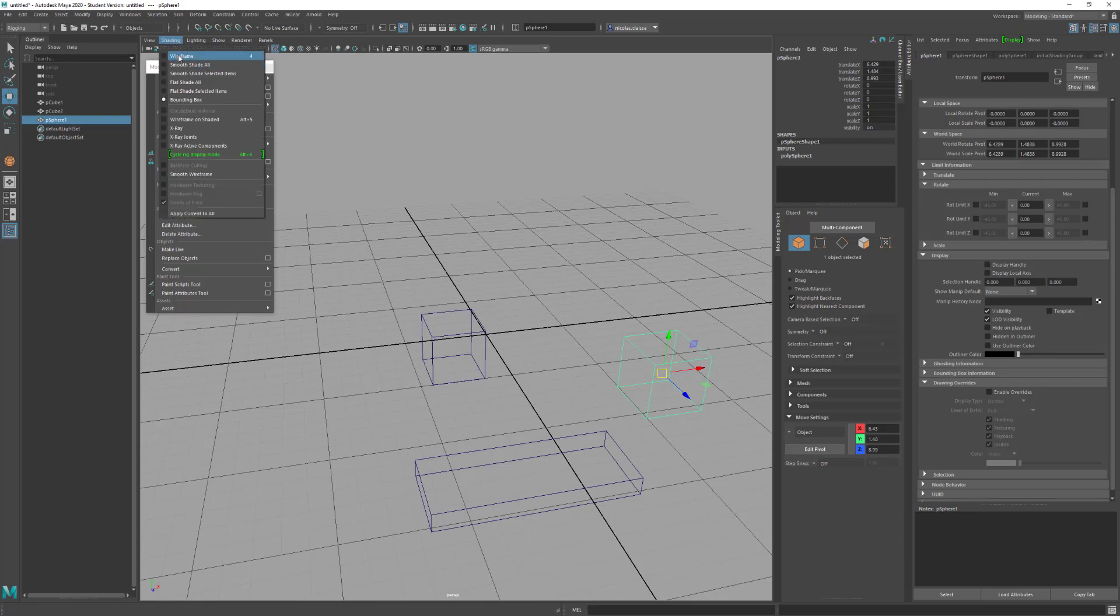
click(181, 55)
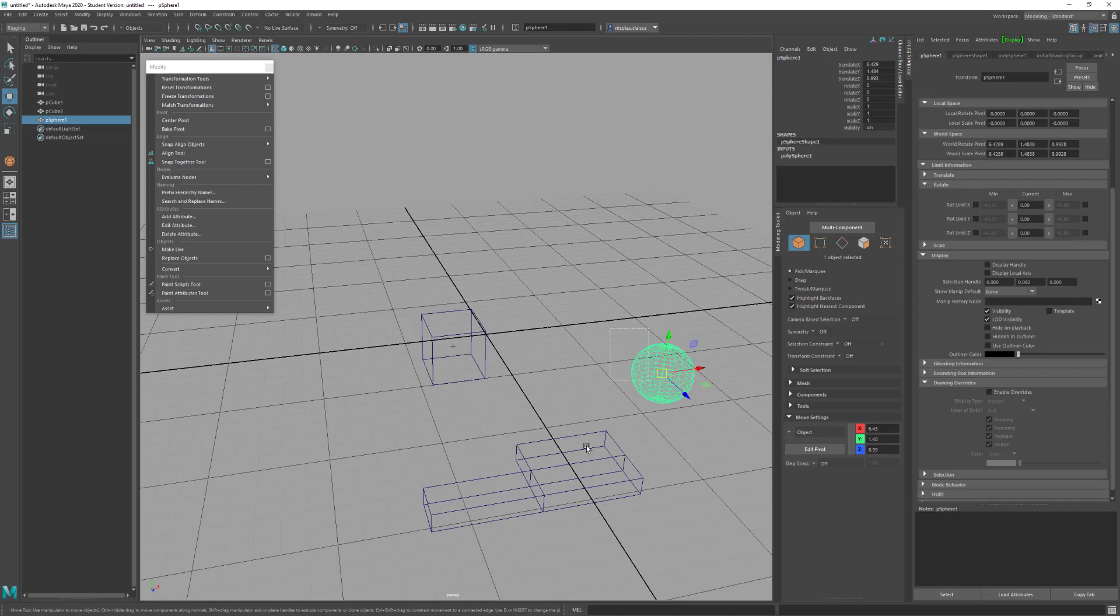
shift+click(558, 507)
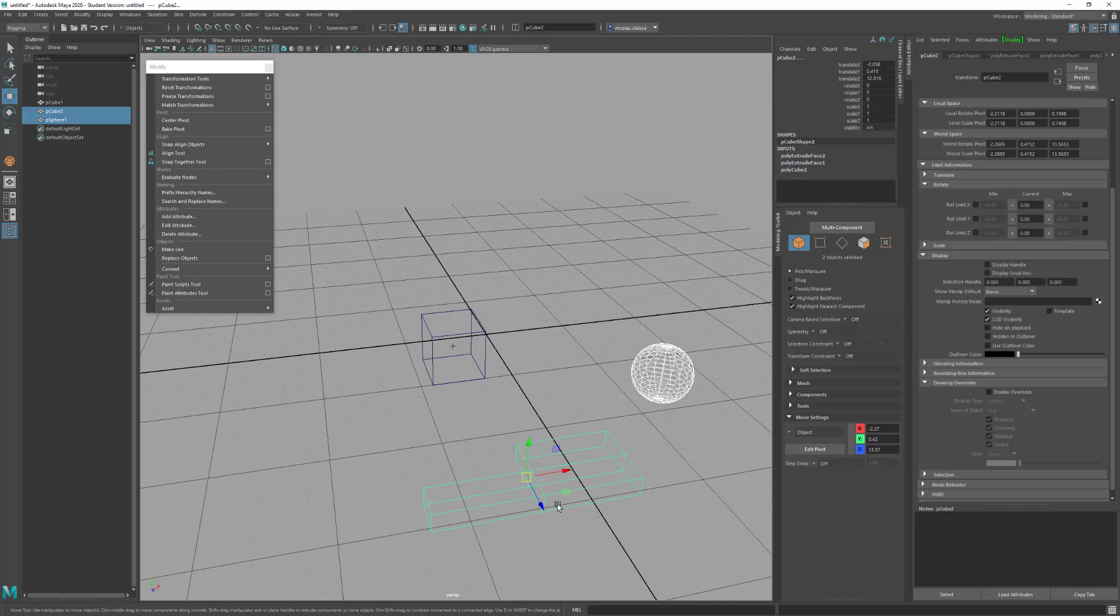
key(Delete)
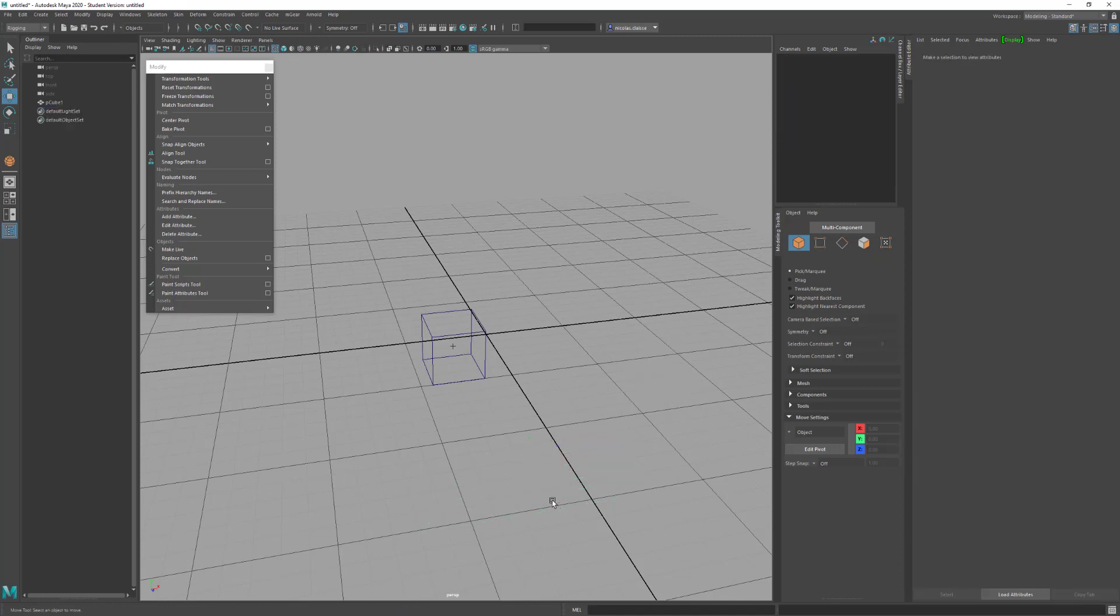
Select the remaining cube and view the Bounding Box Information among its transform attributes
click(492, 335)
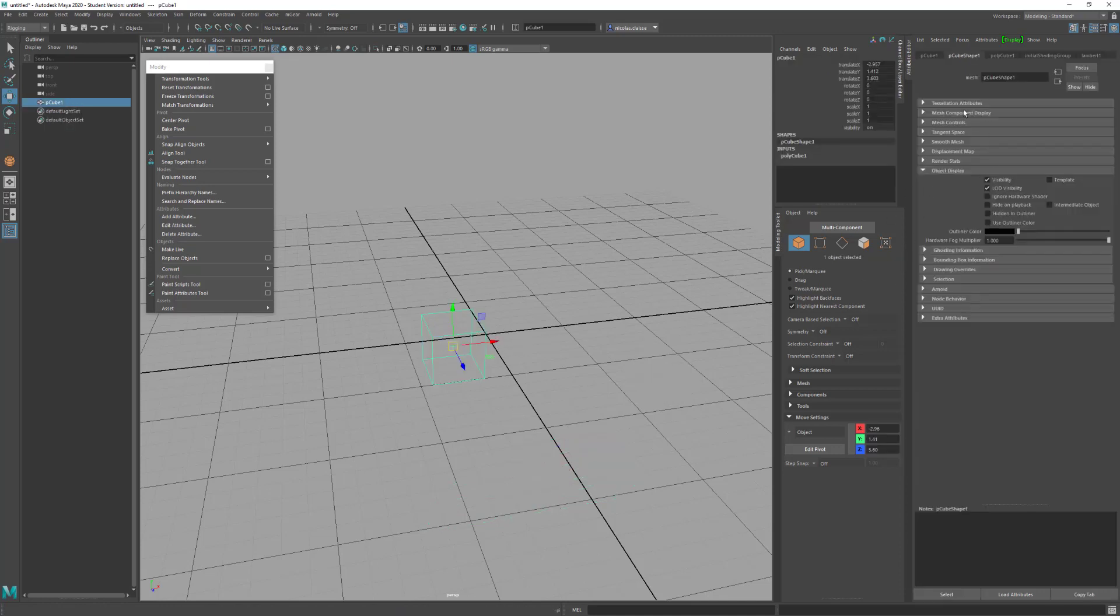
click(929, 56)
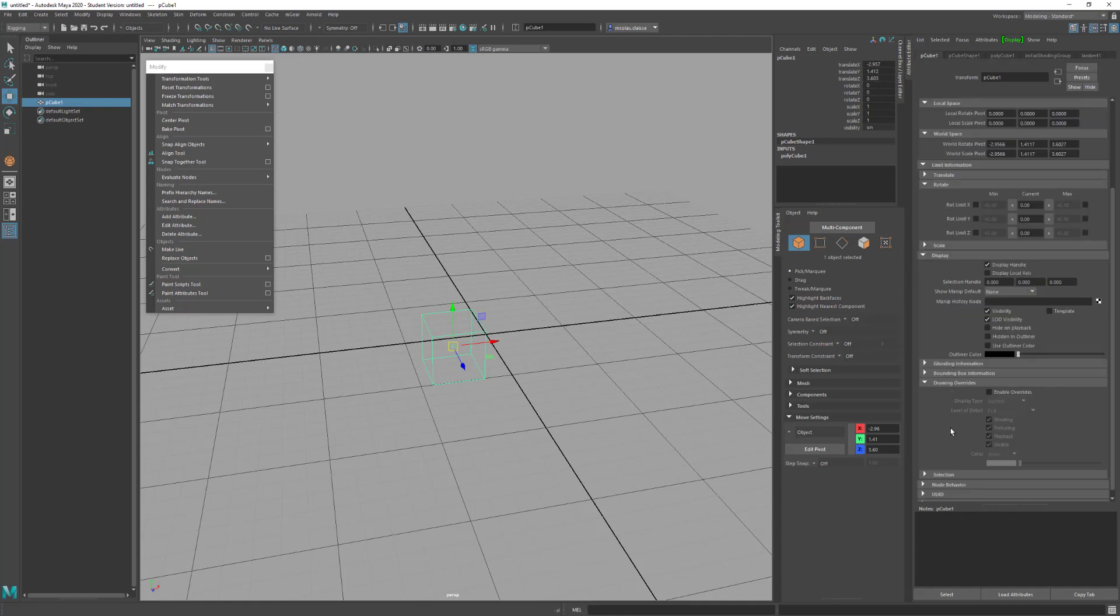
scroll(953, 426, down, 1)
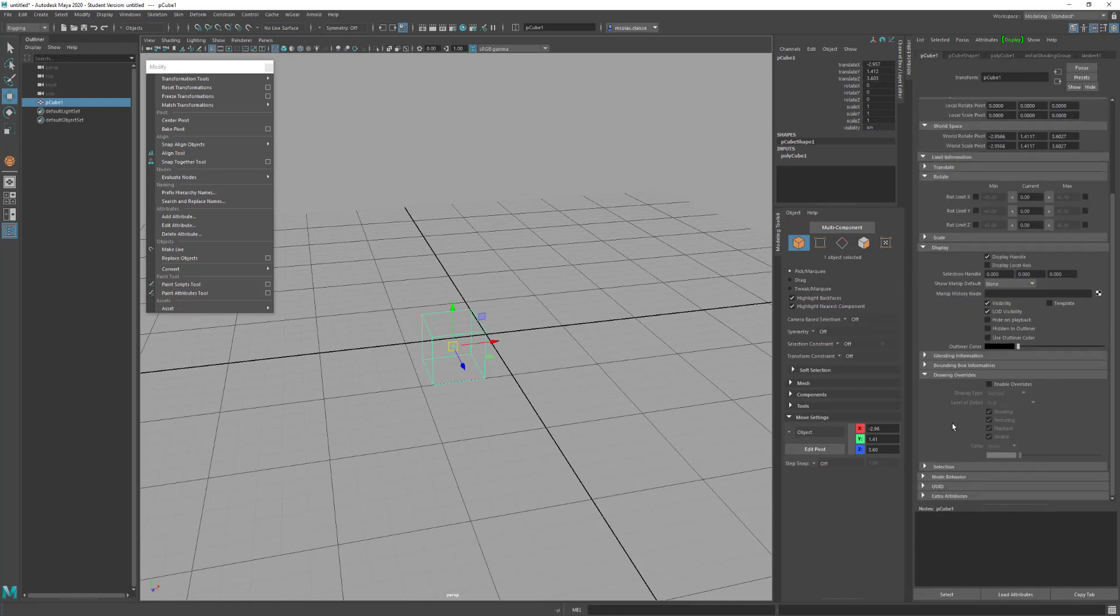
click(956, 367)
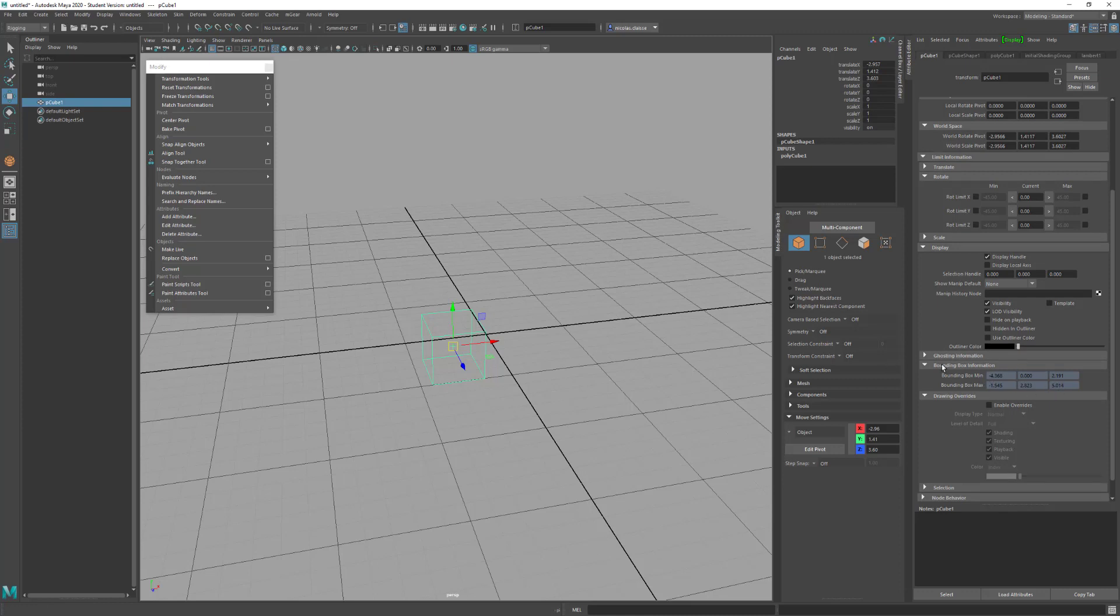
click(941, 365)
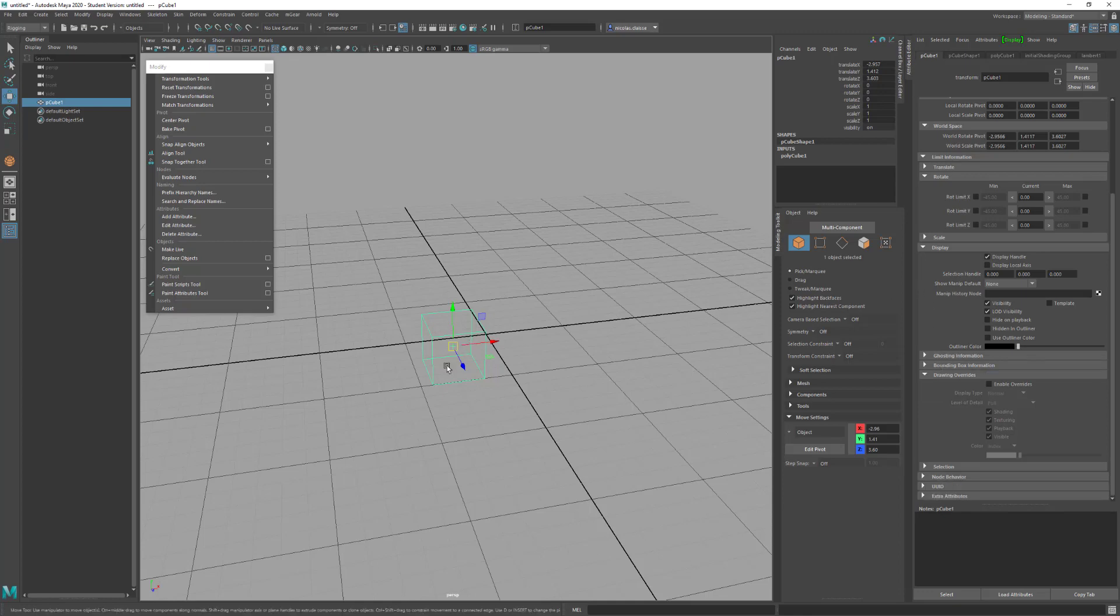
Lower the cube's pivot vertically to the center of its base at Y 0, and apply Bake Pivot
alt+drag(450, 368, 466, 363)
alt+right_drag(474, 328, 618, 438)
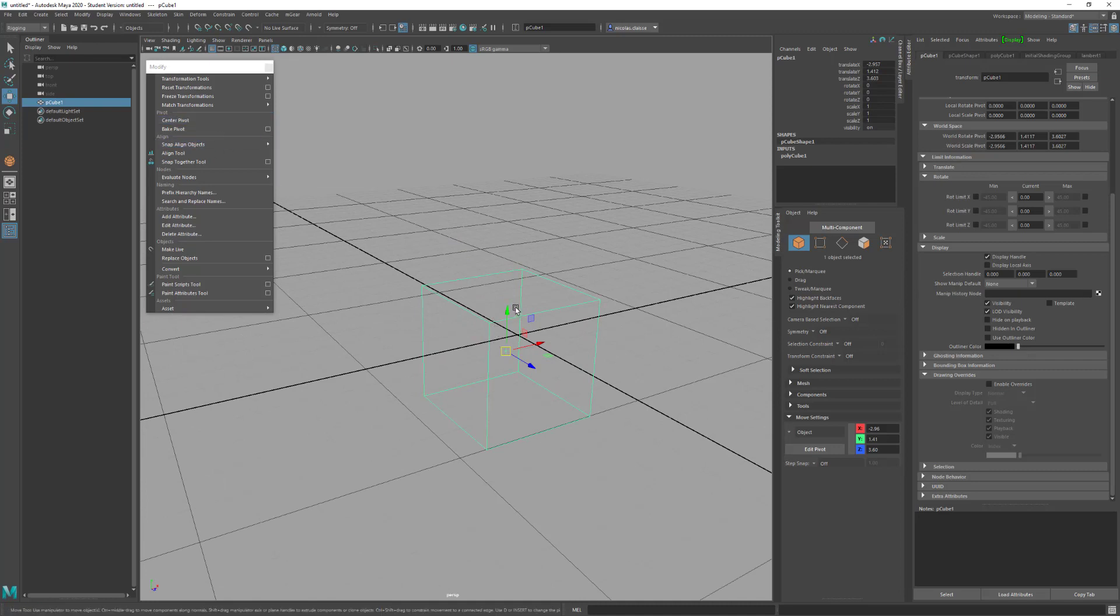
key(d)
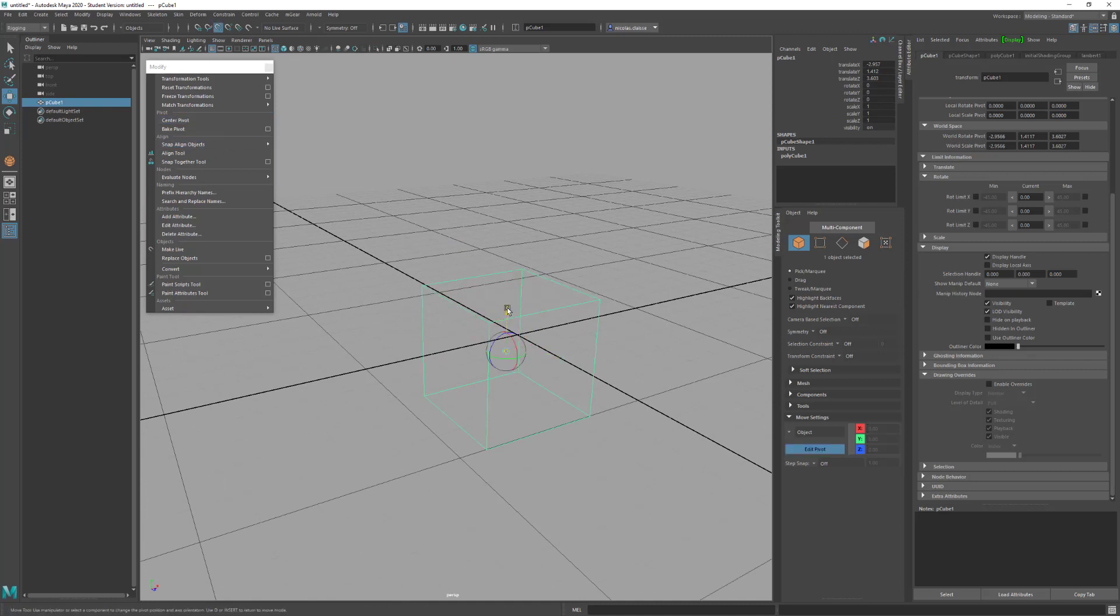
drag(507, 310, 500, 379)
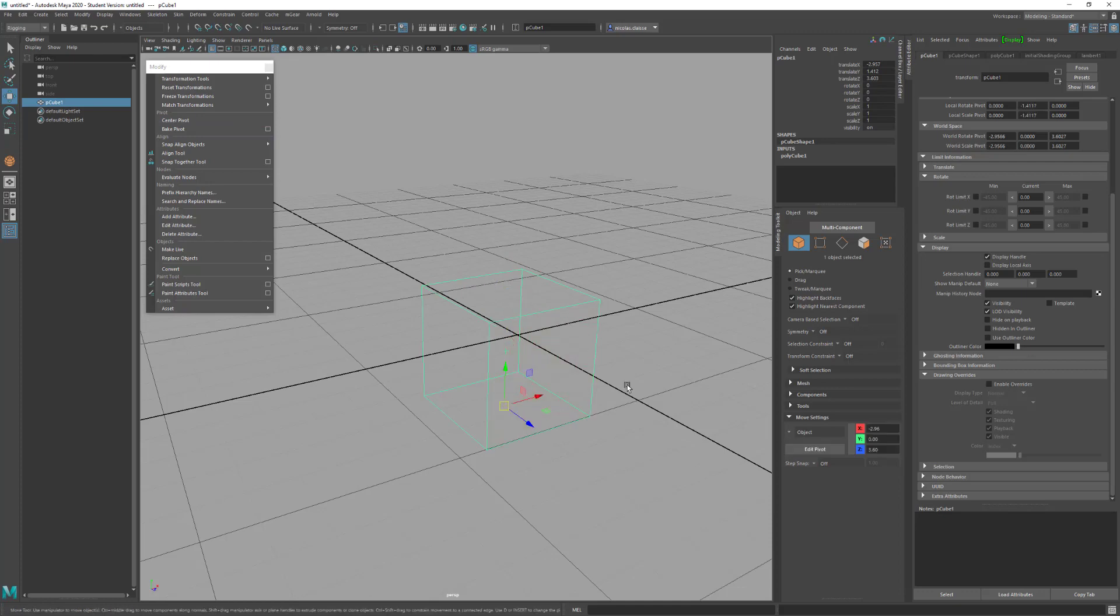
alt+drag(573, 400, 444, 274)
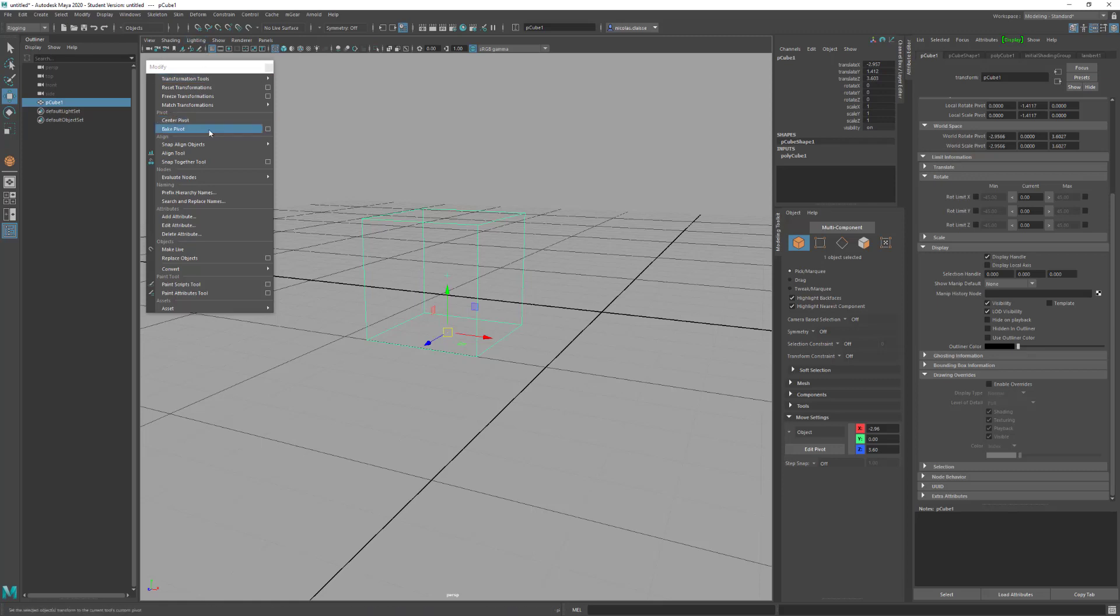
scroll(1002, 175, up, 5)
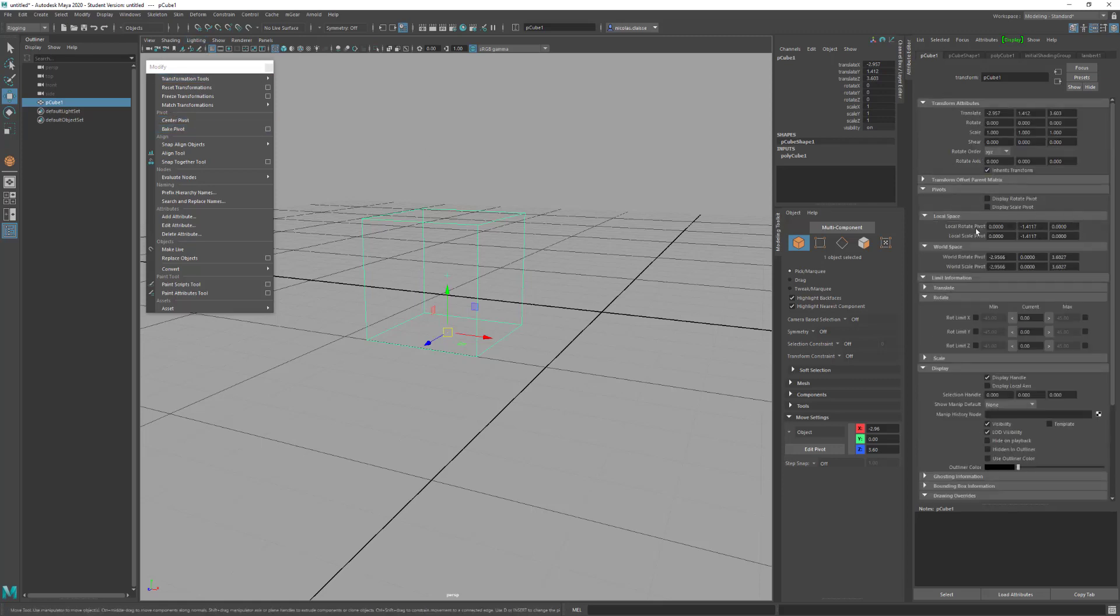
click(188, 129)
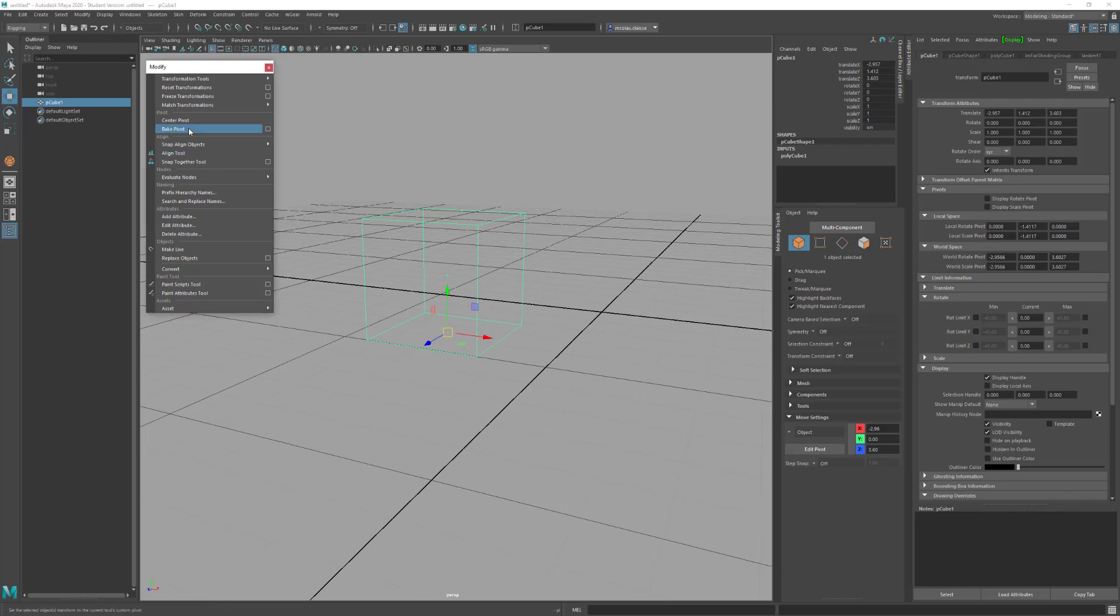
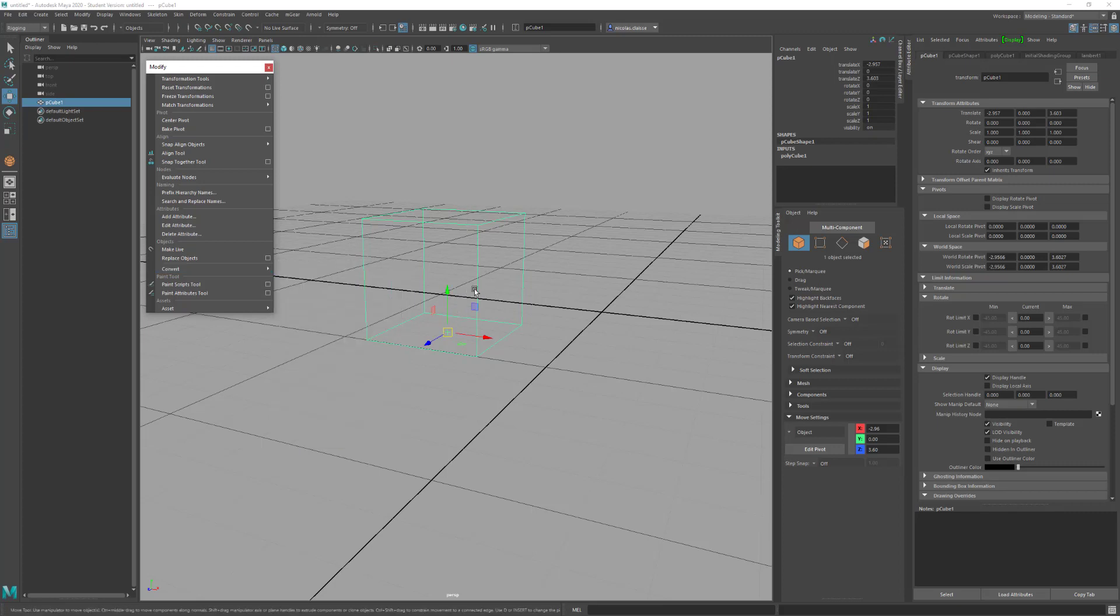
Snap the cube's pivot along X and Z to its bottom corner vertex, and bake it into the transform
key(d)
key(v)
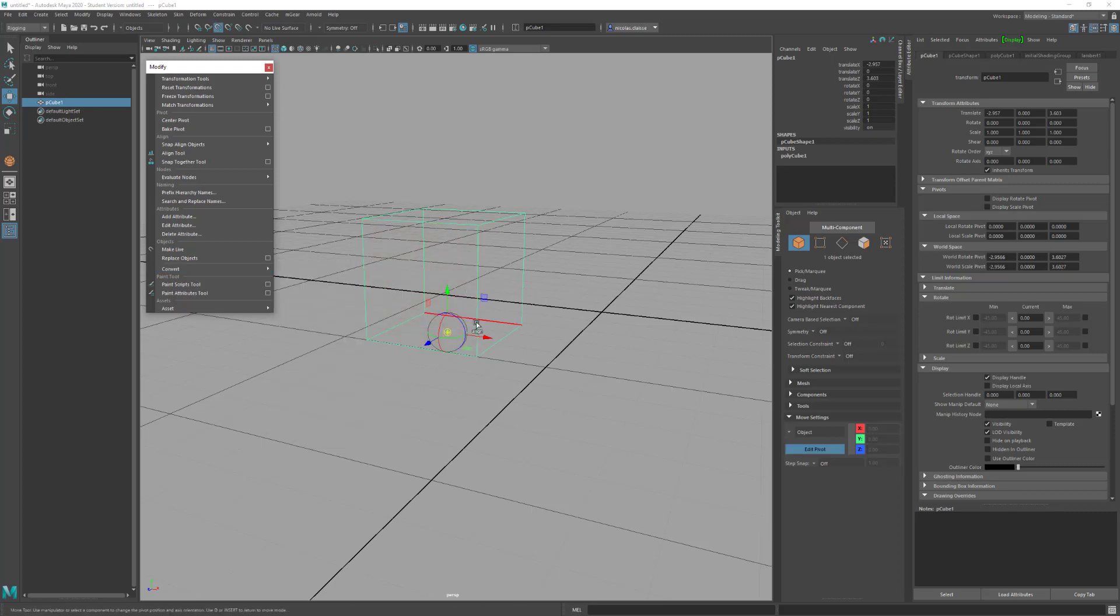
mouse_move(483, 336)
mouse_down()
mouse_move(506, 340)
mouse_move(476, 356)
mouse_up()
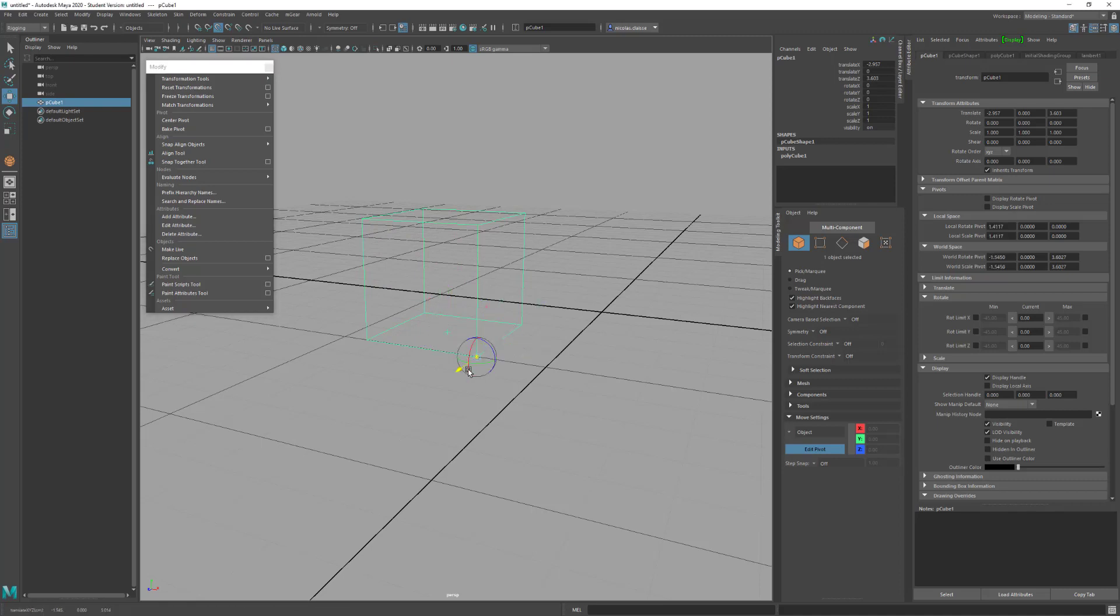
key(d)
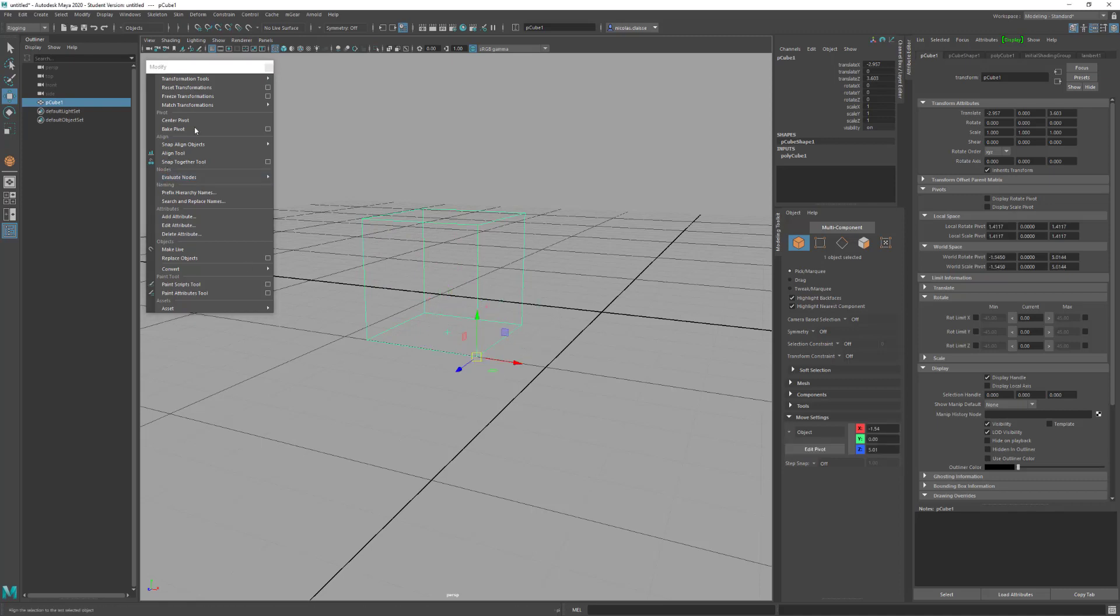
click(174, 129)
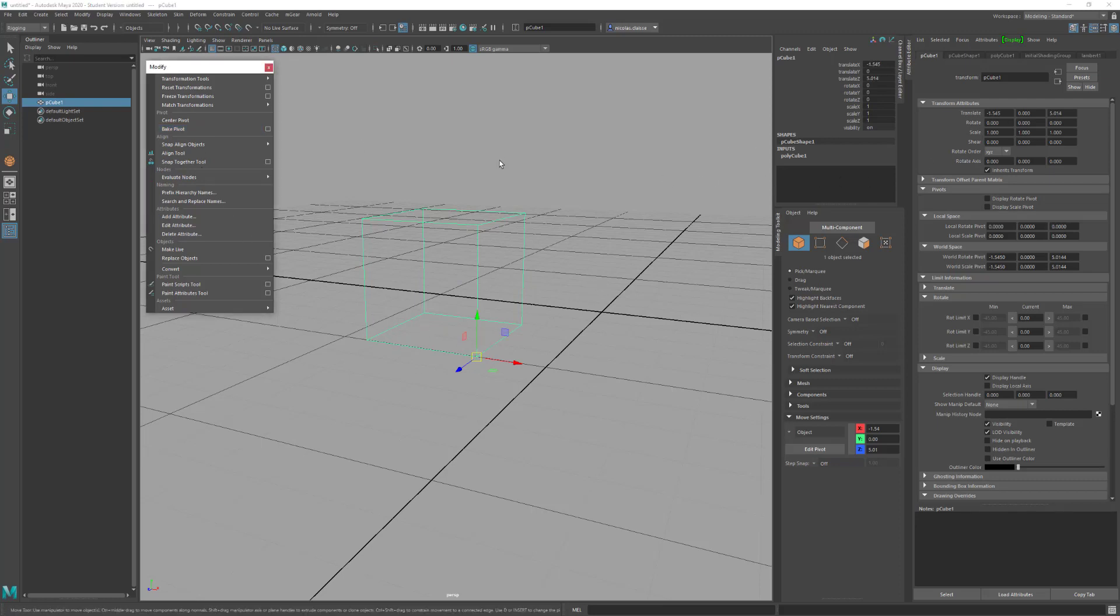
Set the cube's Translate X, Y, Z and Rotate X to 0 to place its baked corner pivot at the world origin
drag(873, 65, 878, 85)
text(0)
key(Return)
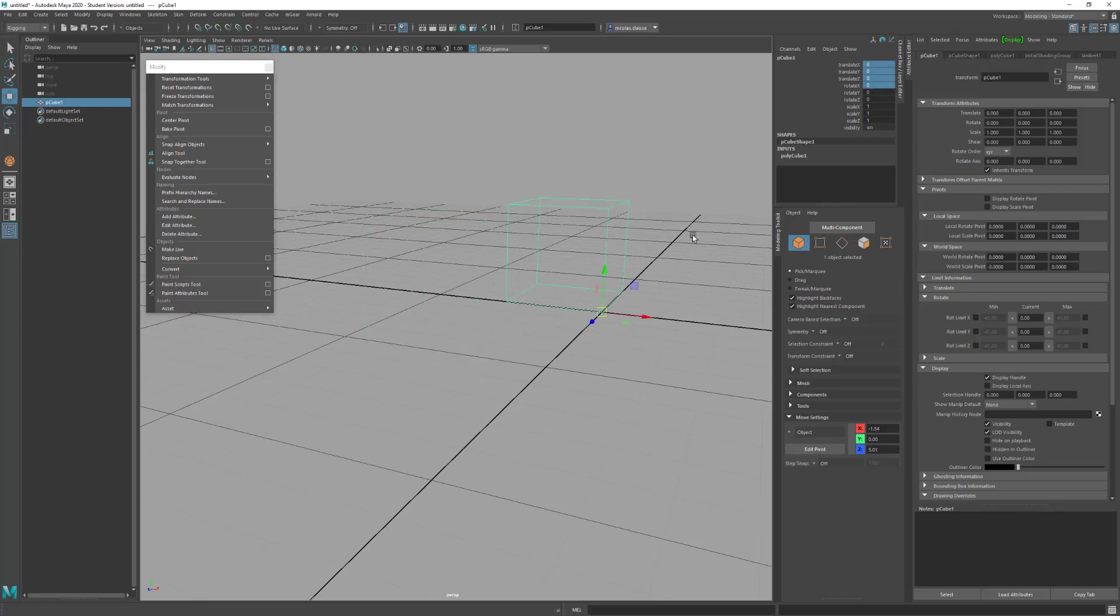
alt+drag(637, 412, 490, 367)
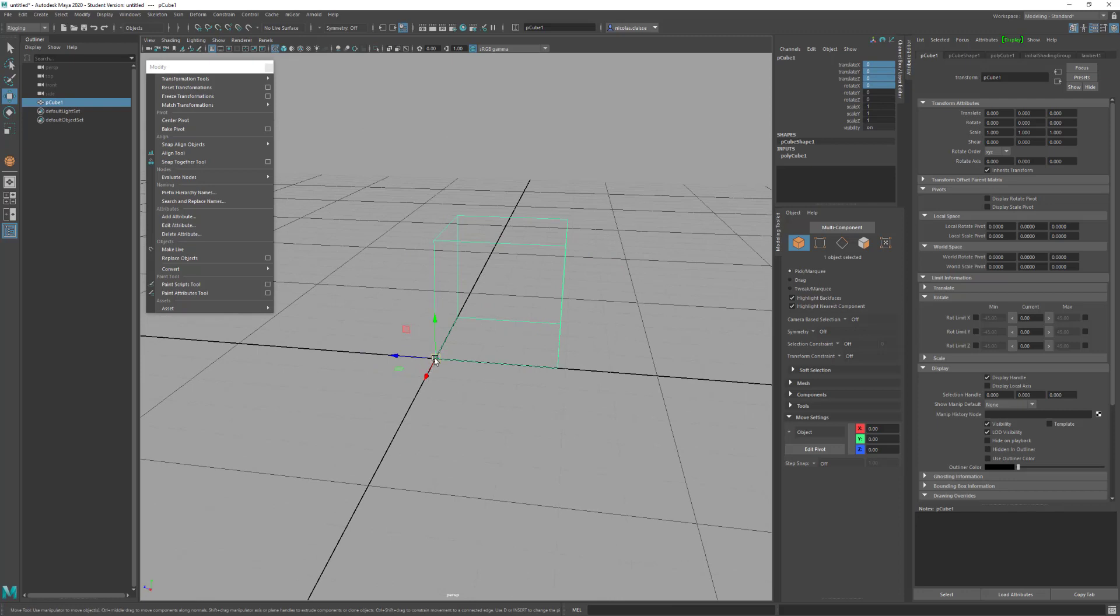
click(495, 395)
drag(493, 336, 482, 404)
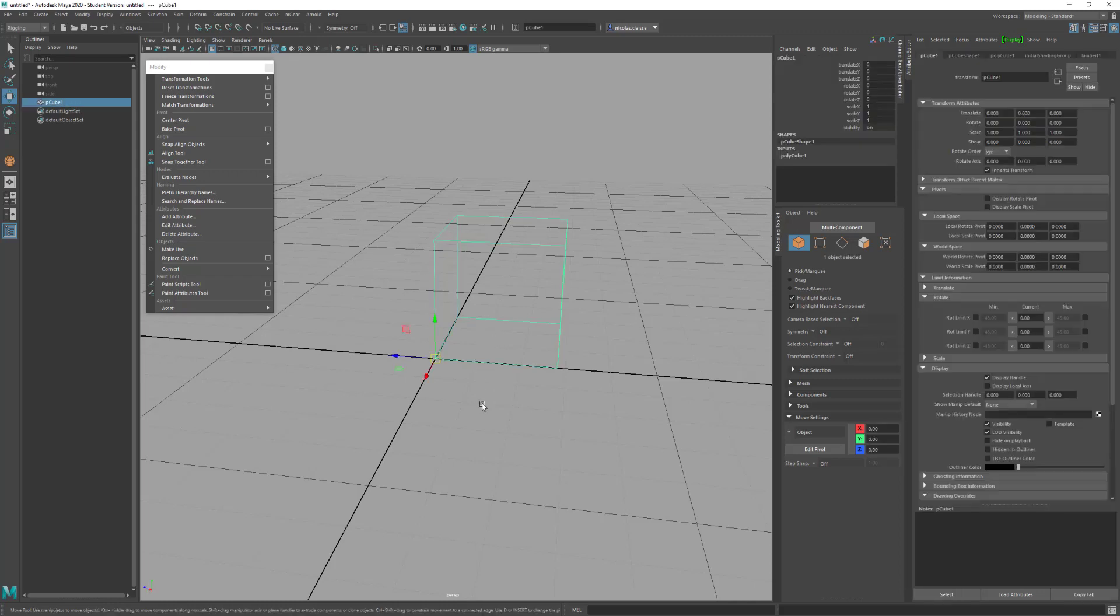
Move the cube's pivot freely outside the cube to about -0.83, 3.19, 2.33, and bake it into the transform
click(434, 358)
key(d)
drag(436, 359, 343, 211)
click(175, 129)
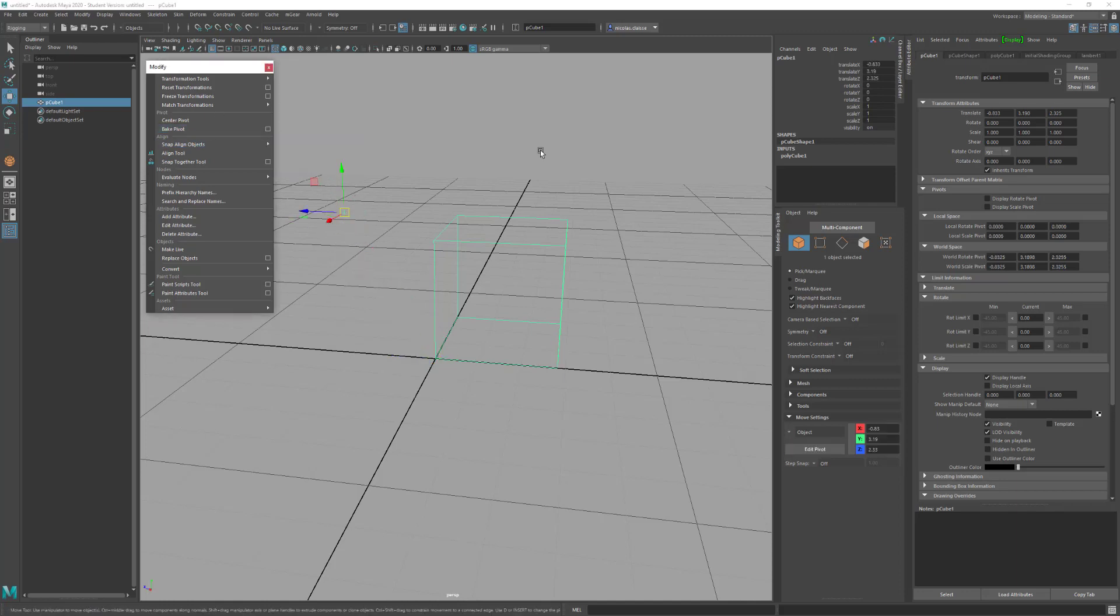
Set the cube's Translate X, Y, Z and Rotate X, Y to 0, and center its pivot with Center Pivot
drag(871, 66, 871, 94)
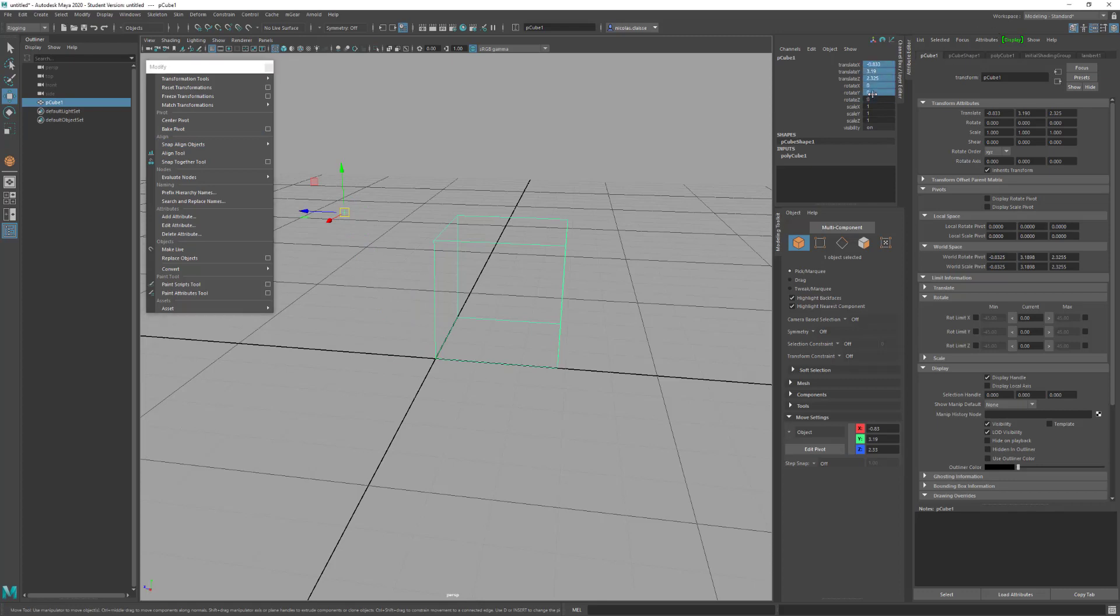
text(0)
key(Return)
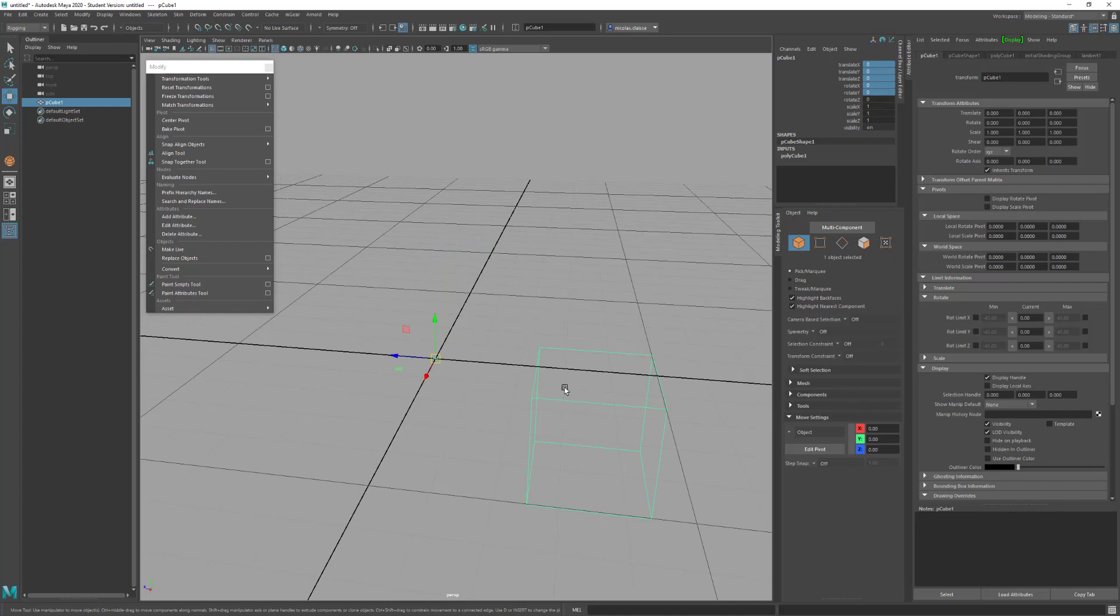
alt+drag(564, 389, 502, 287)
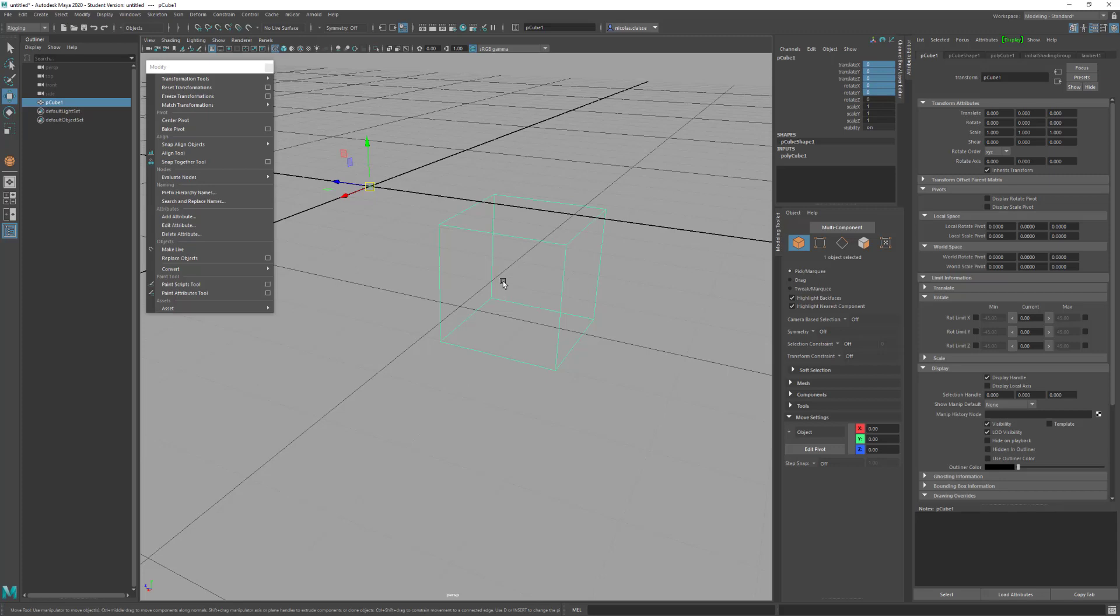
click(183, 120)
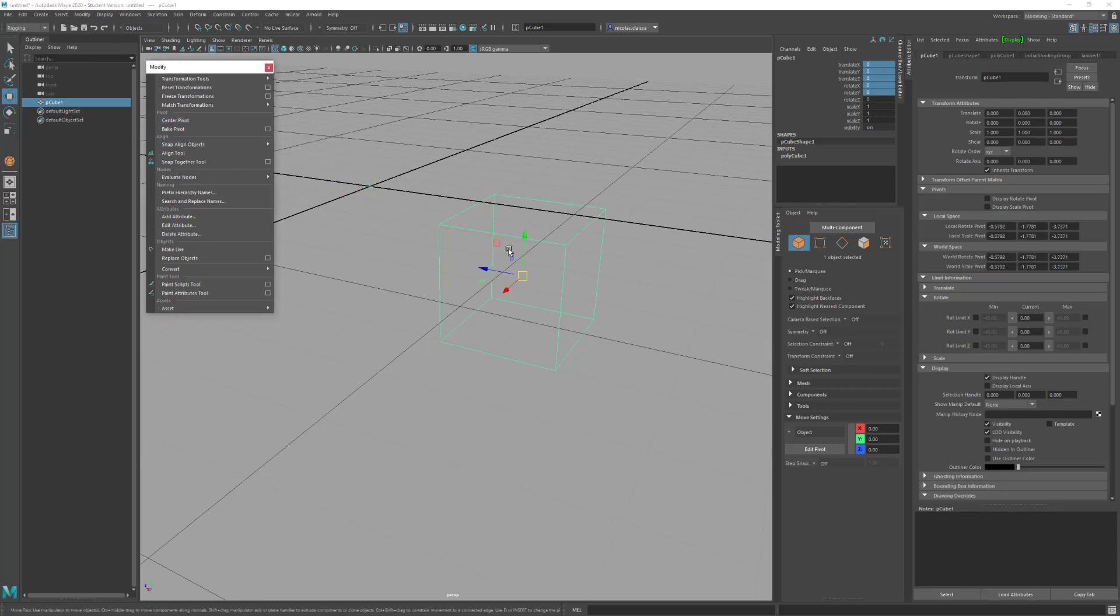
Snap the cube's centered pivot down along Y to its bottom face, and bake it into the transform
key(d)
key(v)
drag(530, 254, 539, 315)
key(d)
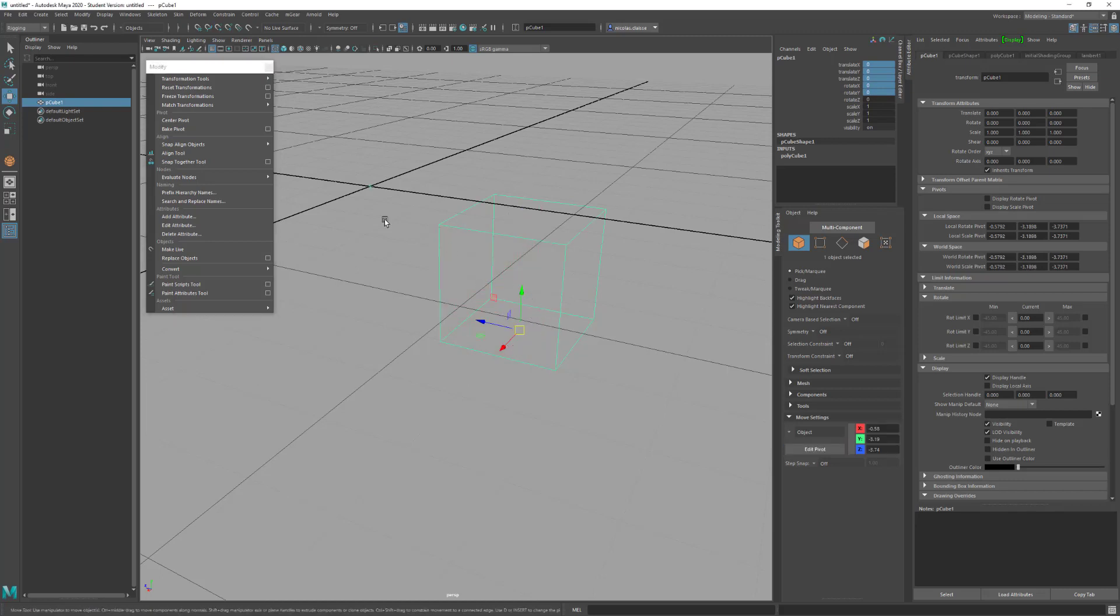
click(204, 132)
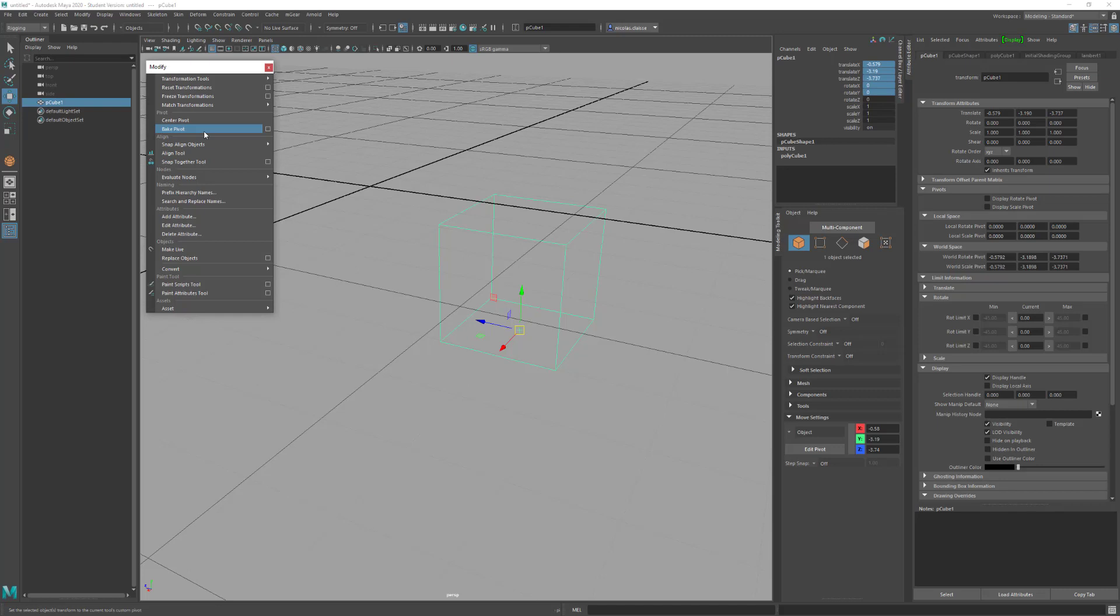
Set the cube's Translate Y to 0, and reset its transformations to place its bottom pivot at the world origin
double_click(878, 72)
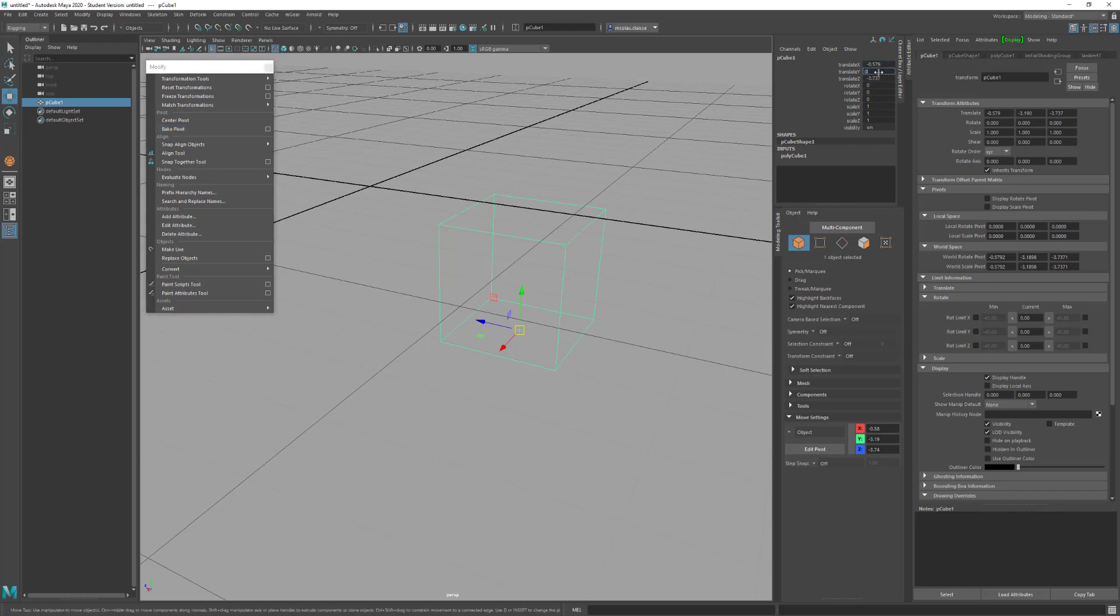
text(0)
key(Return)
alt+drag(512, 325, 532, 264)
scroll(534, 265, up, 3)
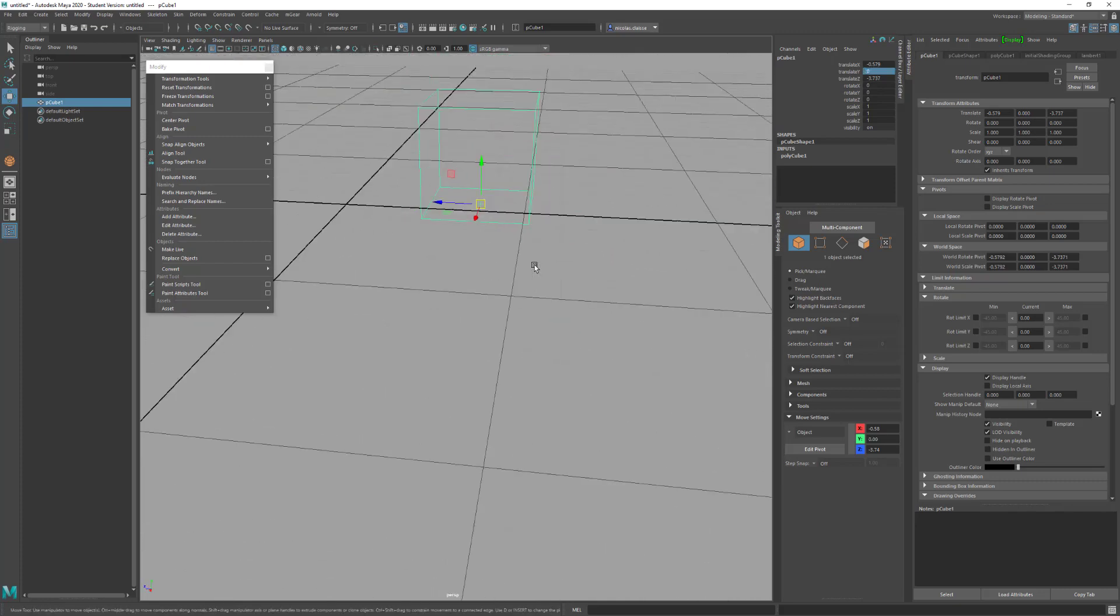
alt+drag(350, 313, 383, 310)
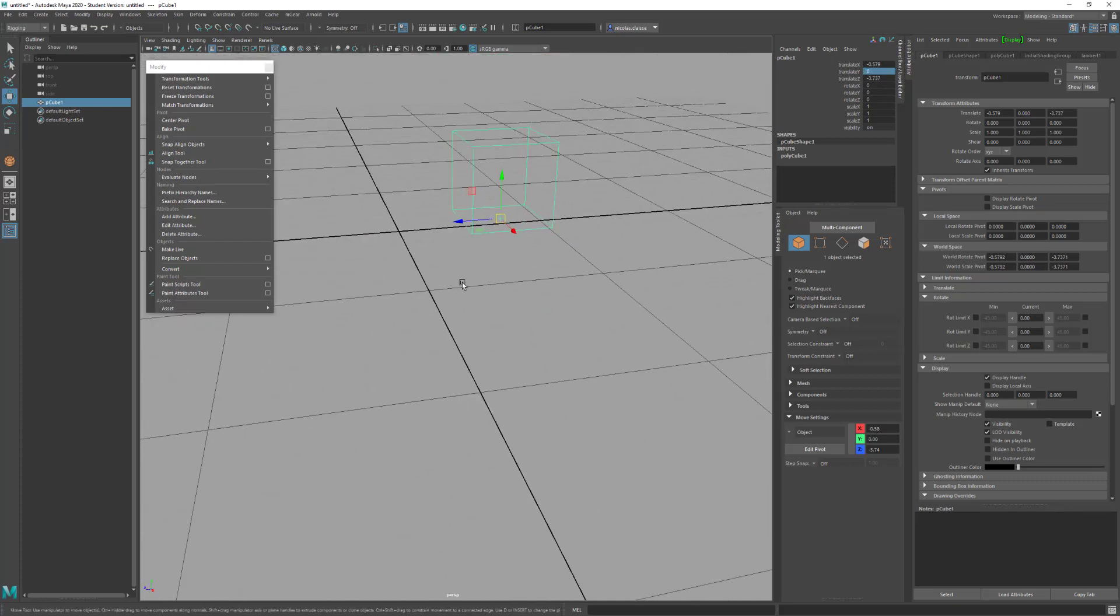
alt+drag(462, 283, 463, 316)
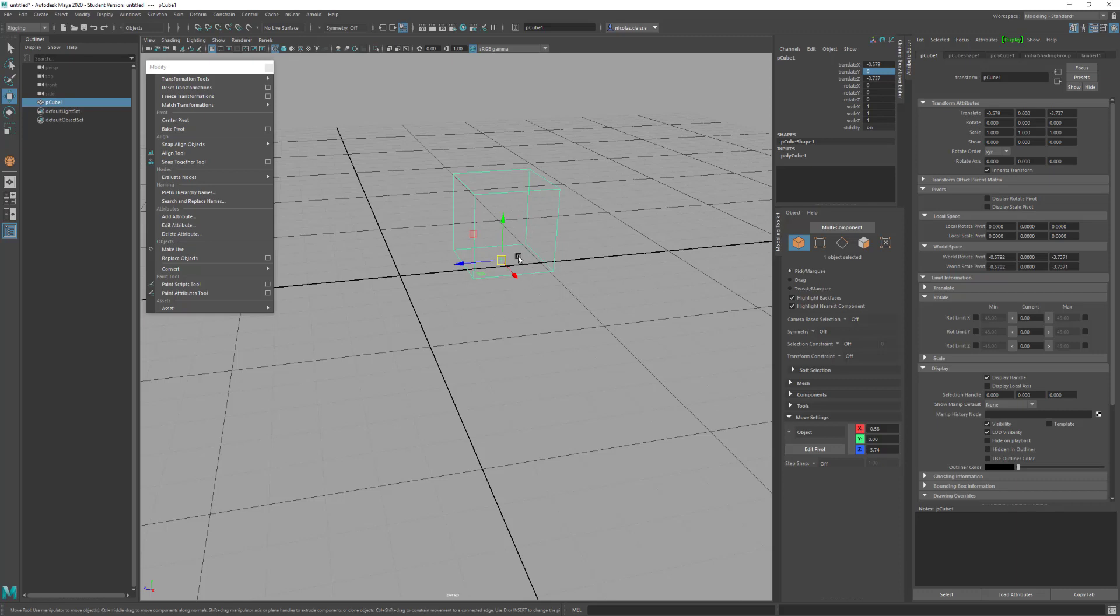
key(d)
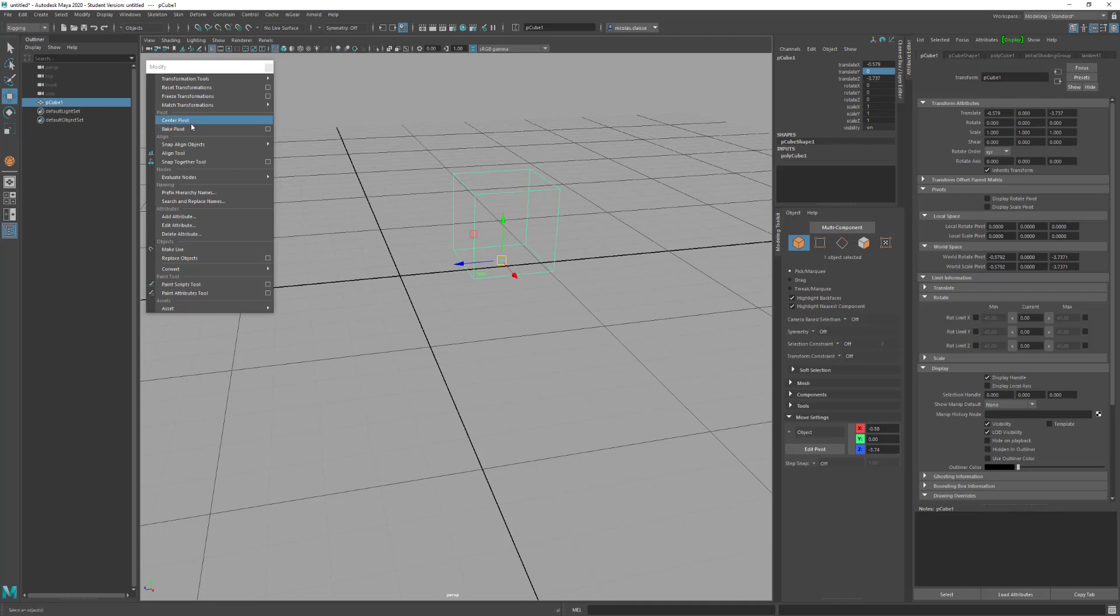
click(211, 88)
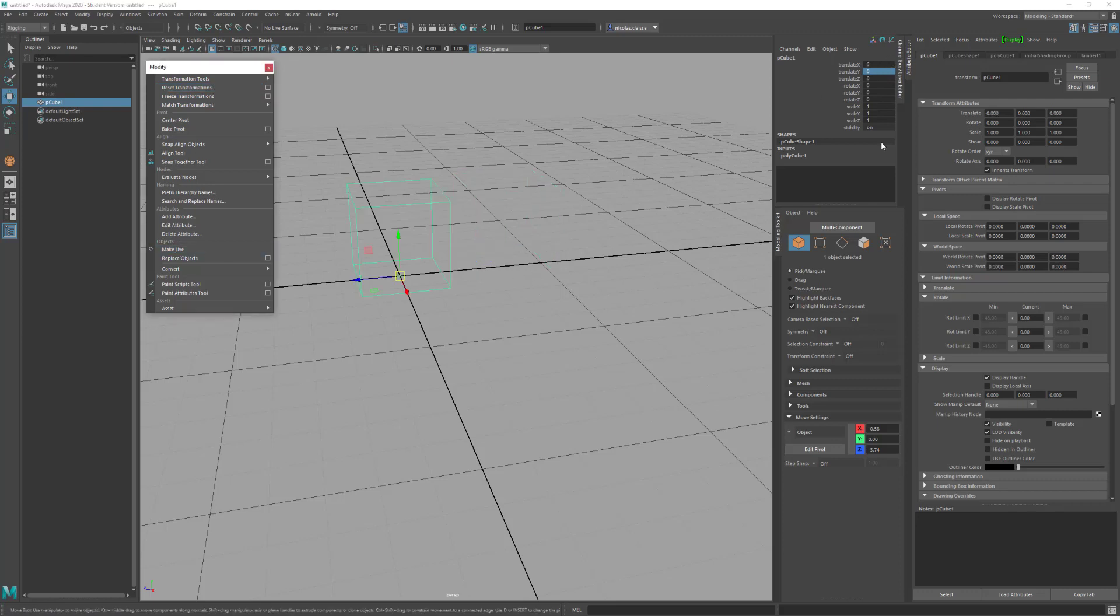
Move, rotate and scale the cube freely, with Scale Y at about -0.13, and reset all its transformations
drag(399, 279, 550, 155)
key(e)
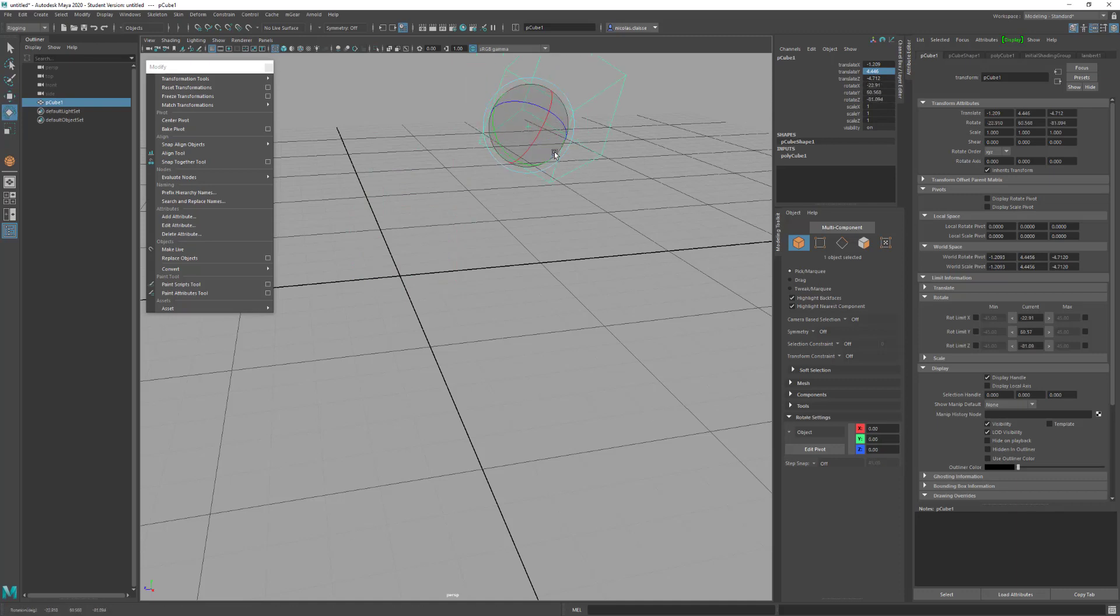
key(r)
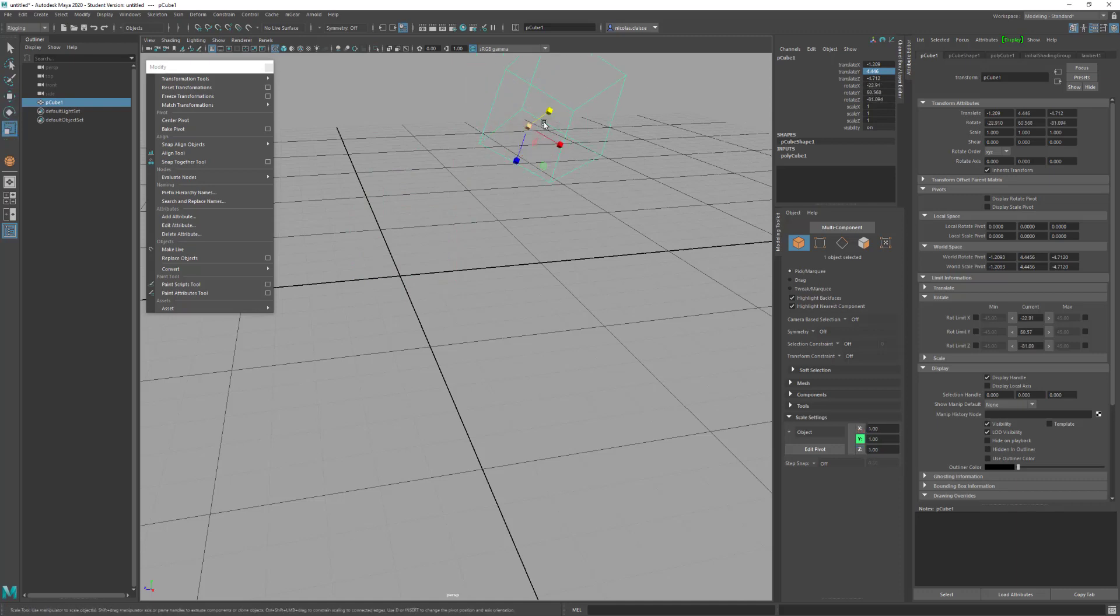
drag(546, 113, 541, 149)
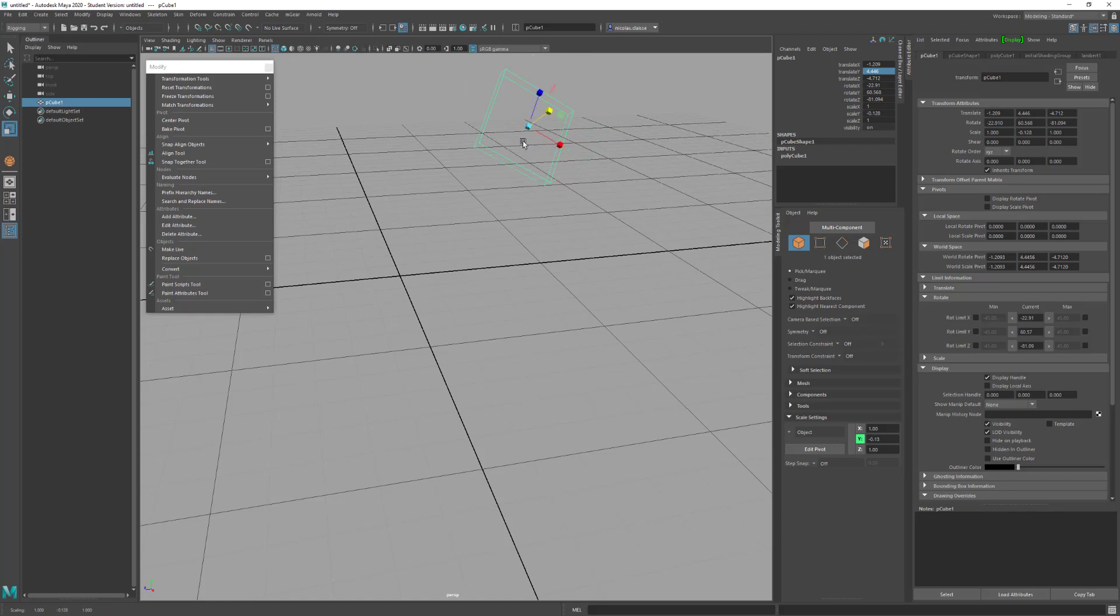
click(197, 89)
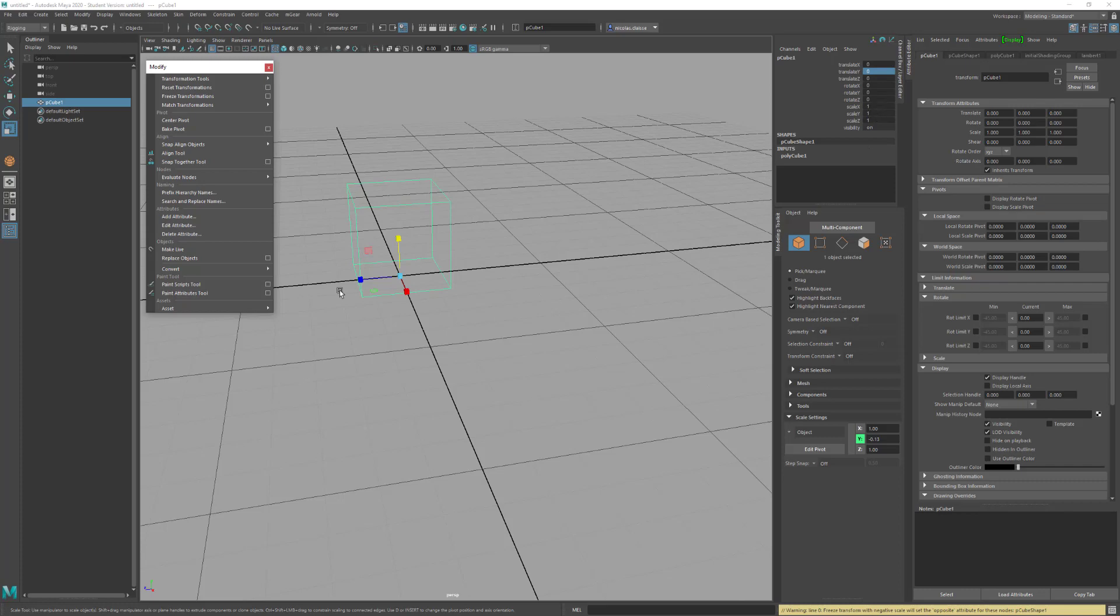
Move the cube off the origin to about 1.17, 3.97, -4.04, and freeze its transformations
alt+drag(410, 307, 451, 313)
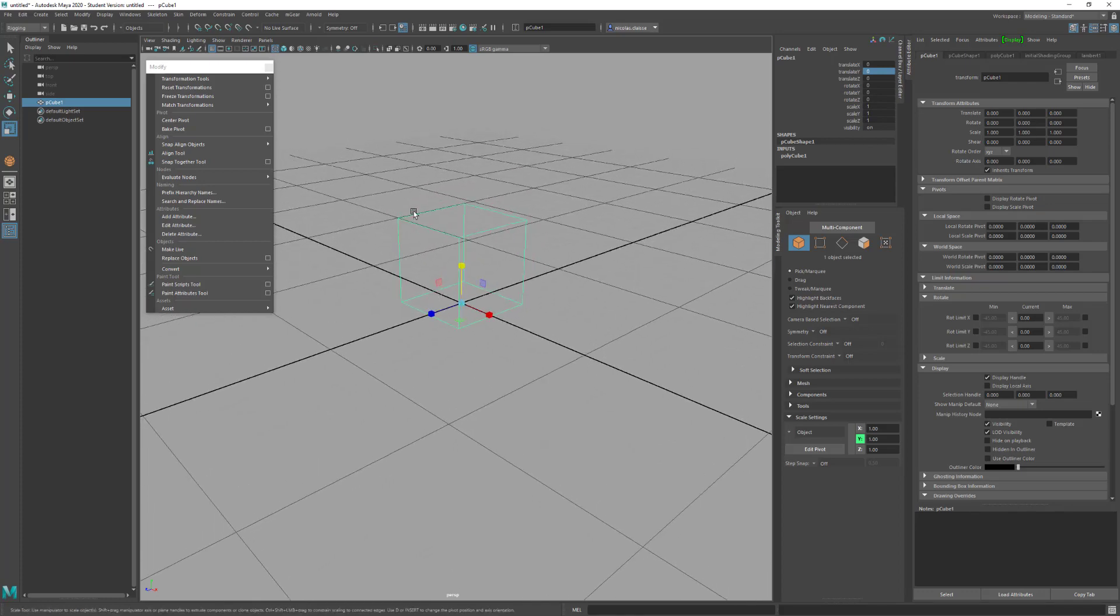
click(175, 120)
key(w)
drag(461, 302, 572, 170)
alt+drag(597, 274, 590, 315)
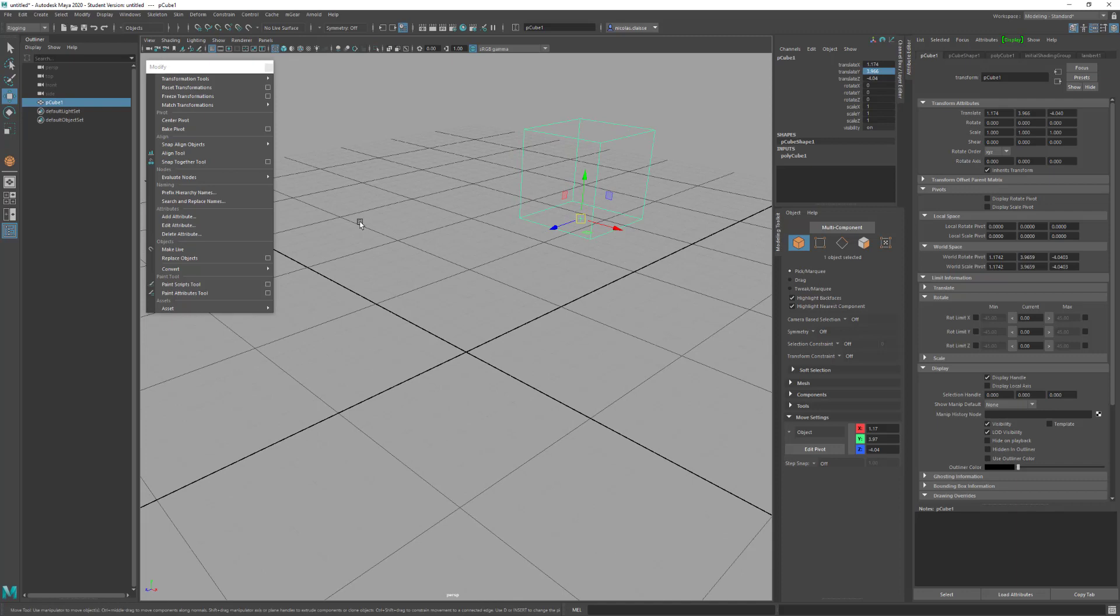
click(215, 98)
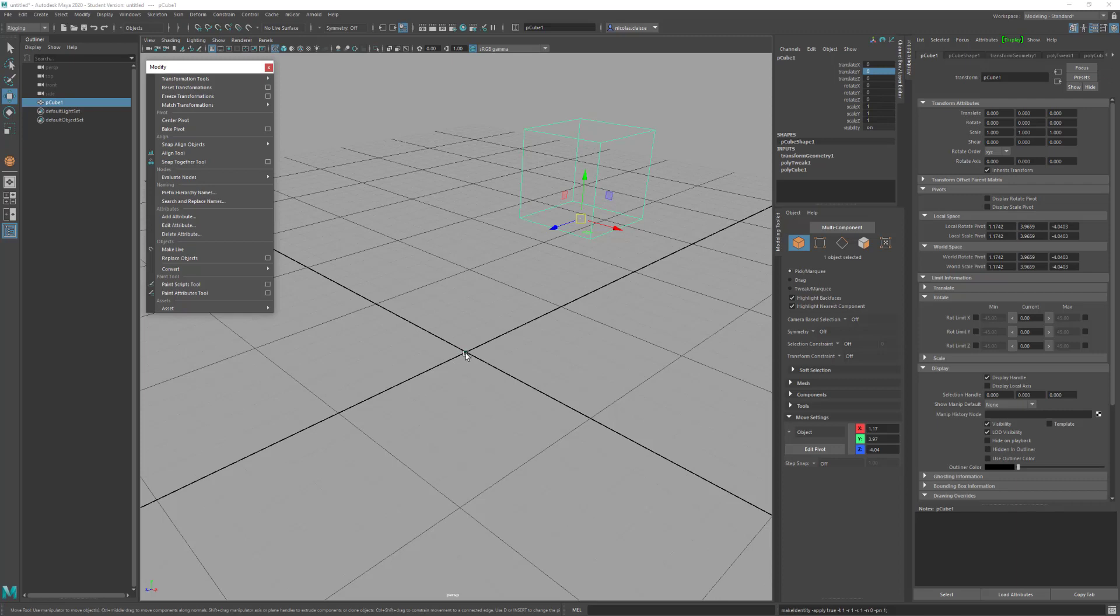
Bake the cube's pivot to recover its translate values, and freeze its transformations again
drag(480, 340, 442, 369)
click(503, 355)
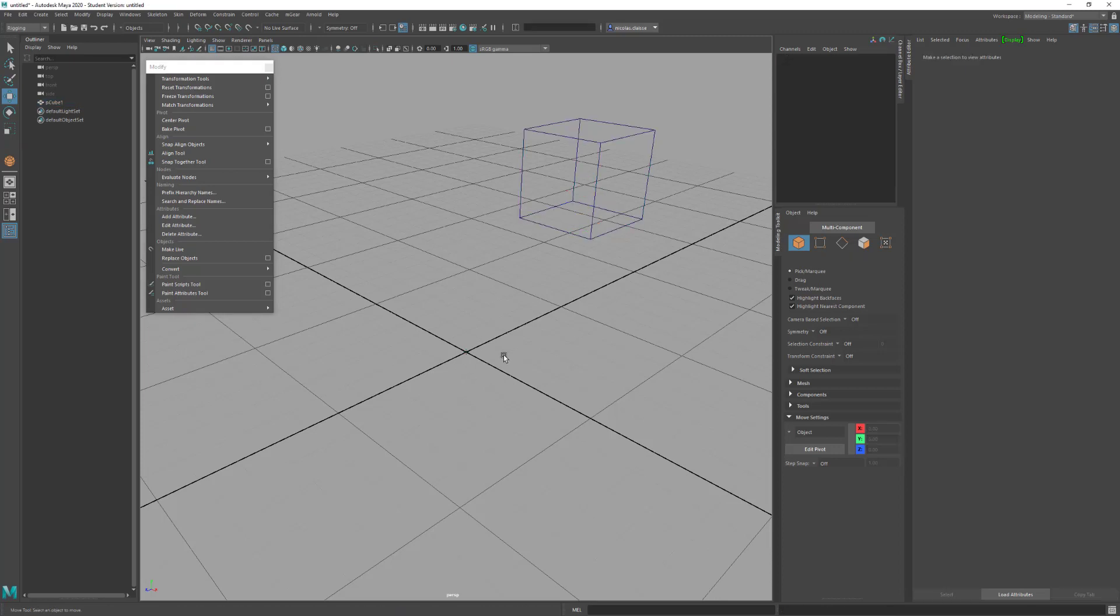
key(ctrl+z)
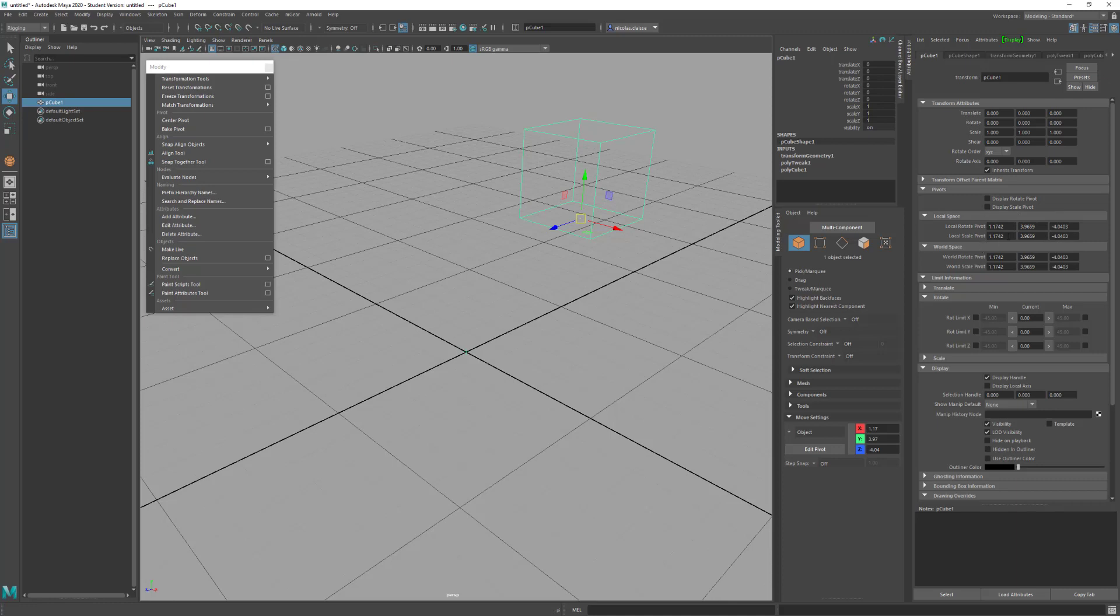
click(227, 133)
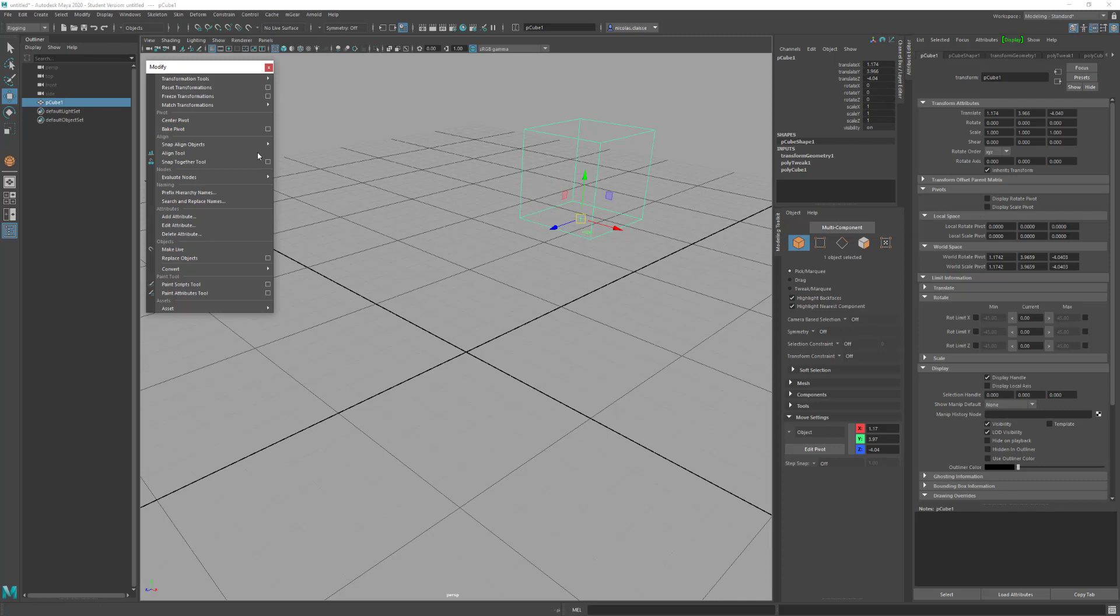
click(215, 97)
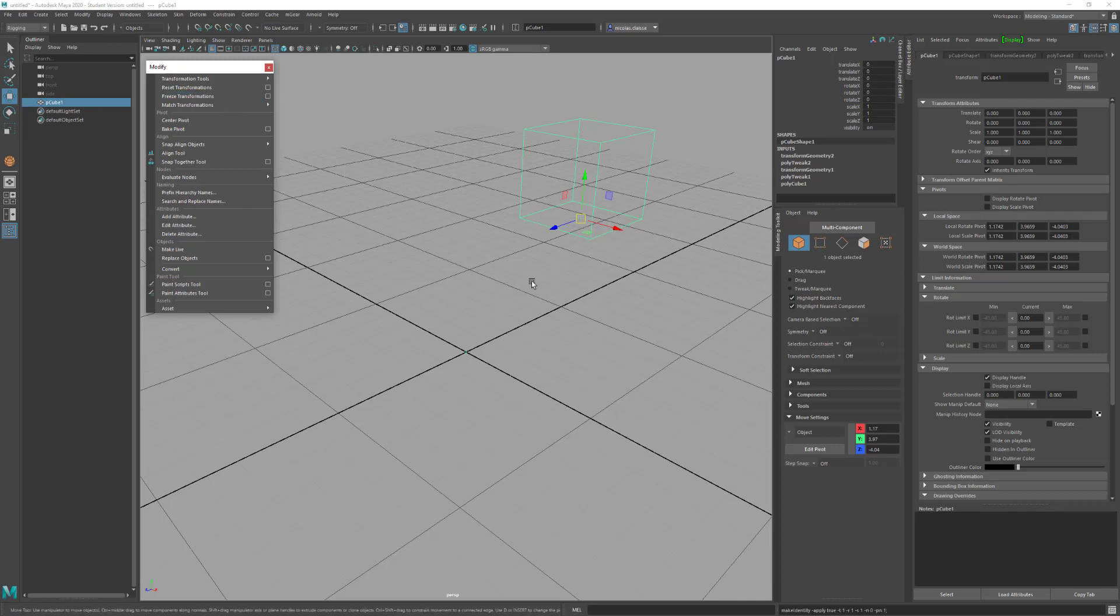
Move the frozen cube to about 3.18, -5.02, -2.82, and set its Translate X, Y, Z and Rotate X, Y to 0
alt+drag(489, 408, 516, 387)
click(497, 383)
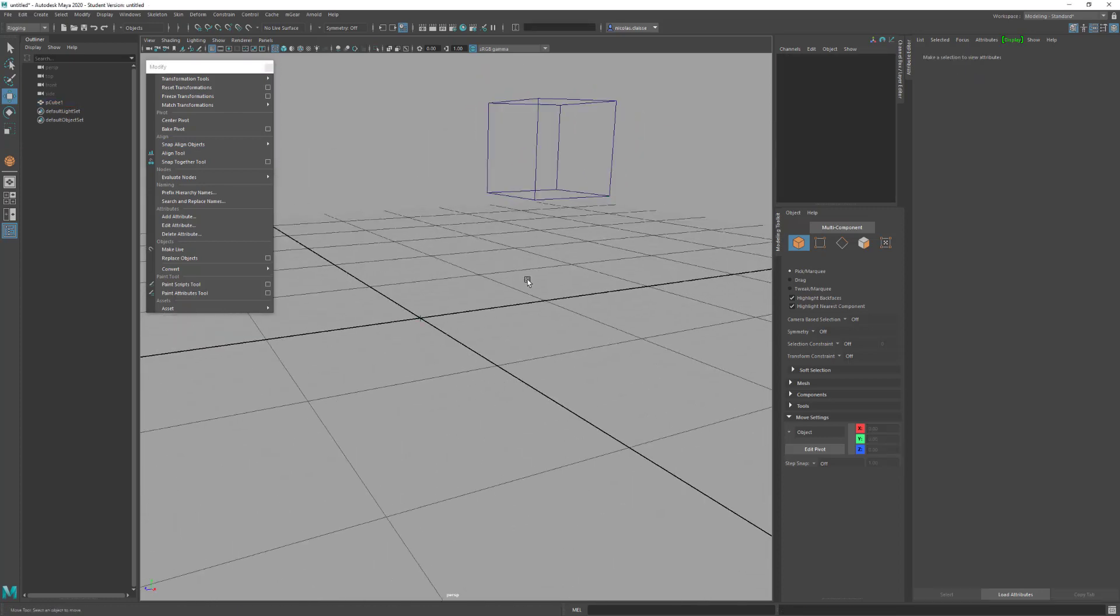
click(579, 195)
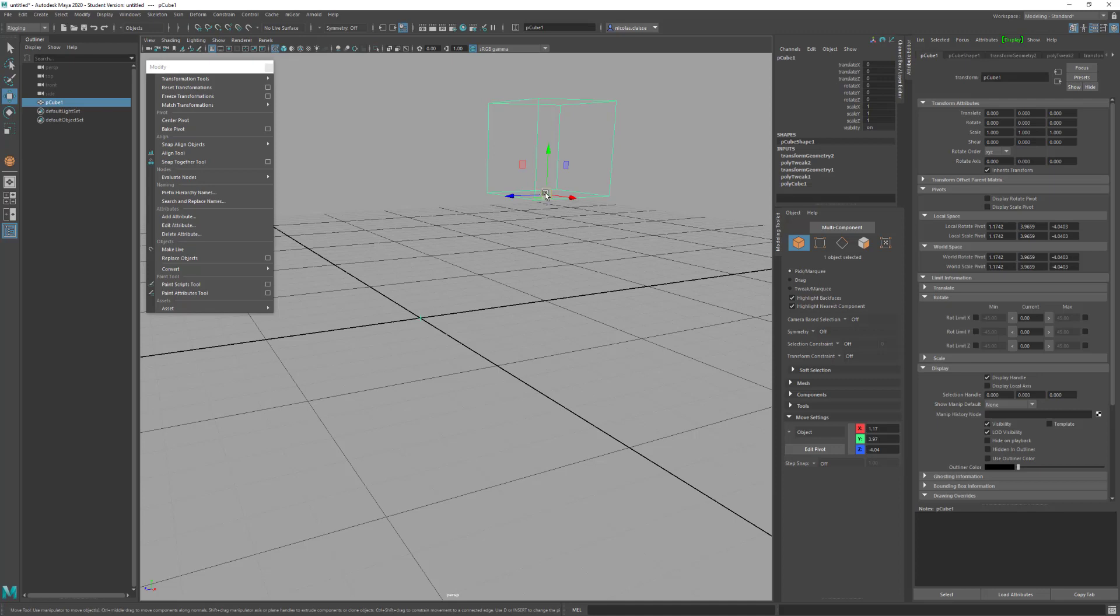
drag(546, 195, 667, 356)
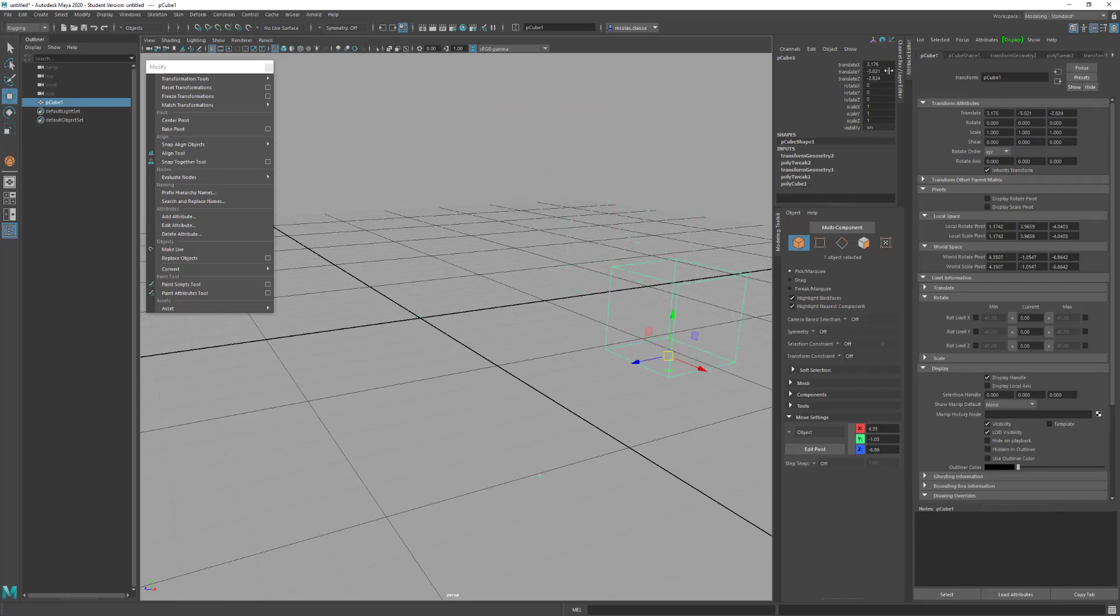
drag(877, 64, 884, 92)
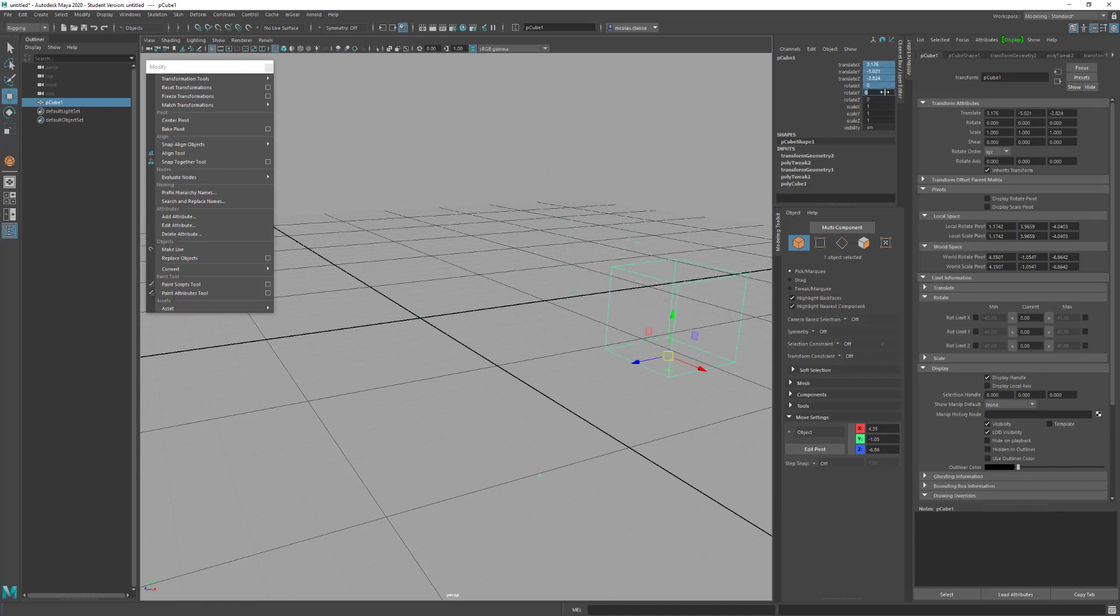
text(0)
key(Return)
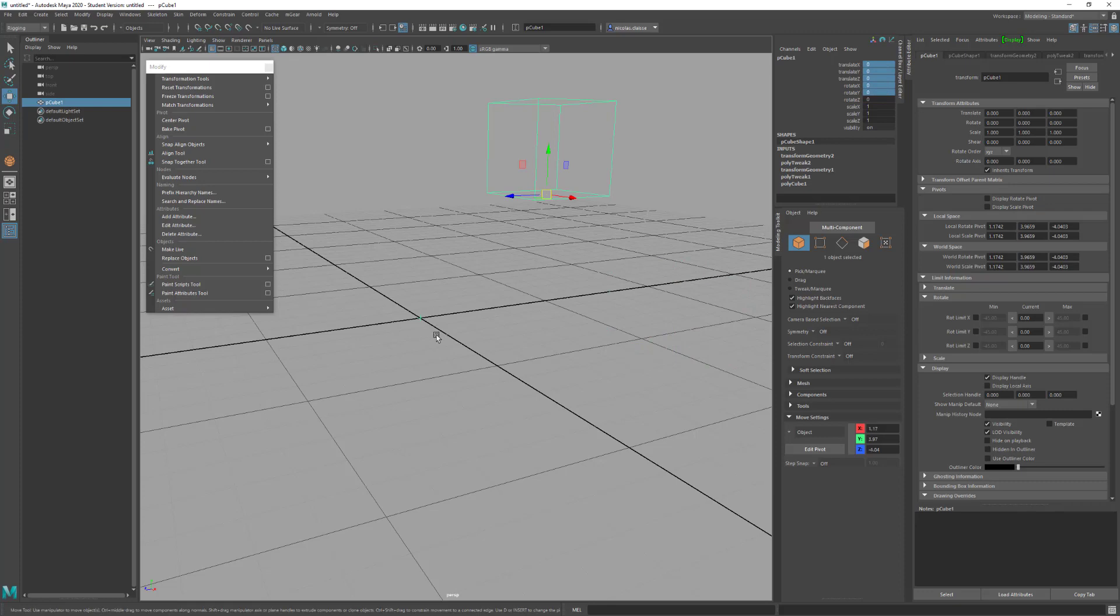
alt+drag(436, 335, 488, 354)
alt+drag(484, 346, 552, 308)
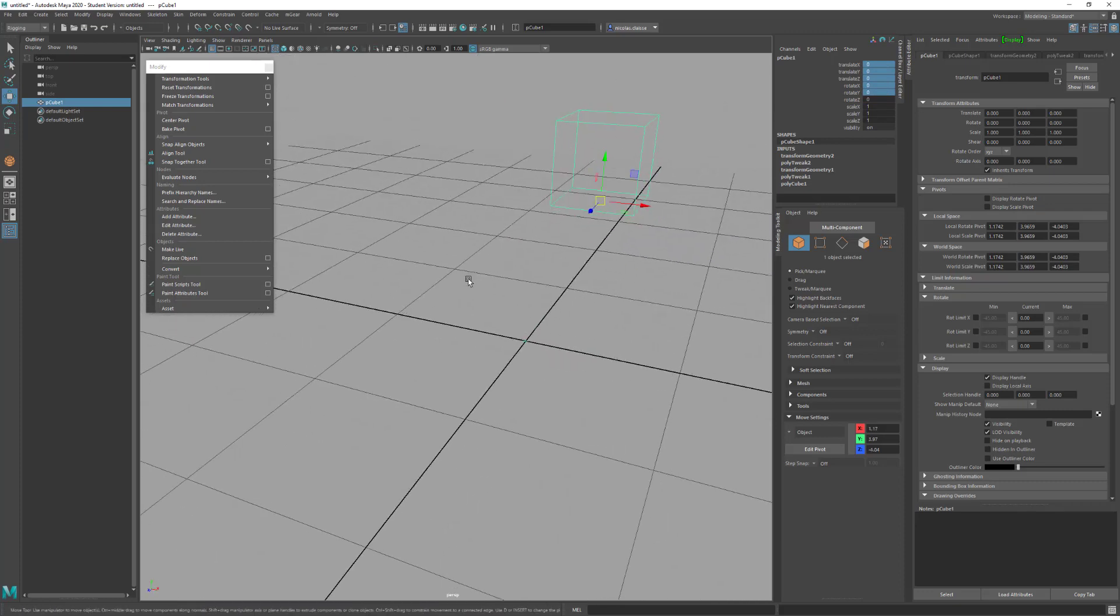
Center the cube's pivot on its bottom face by snapping it down along Y, and bake it into the transform
click(195, 122)
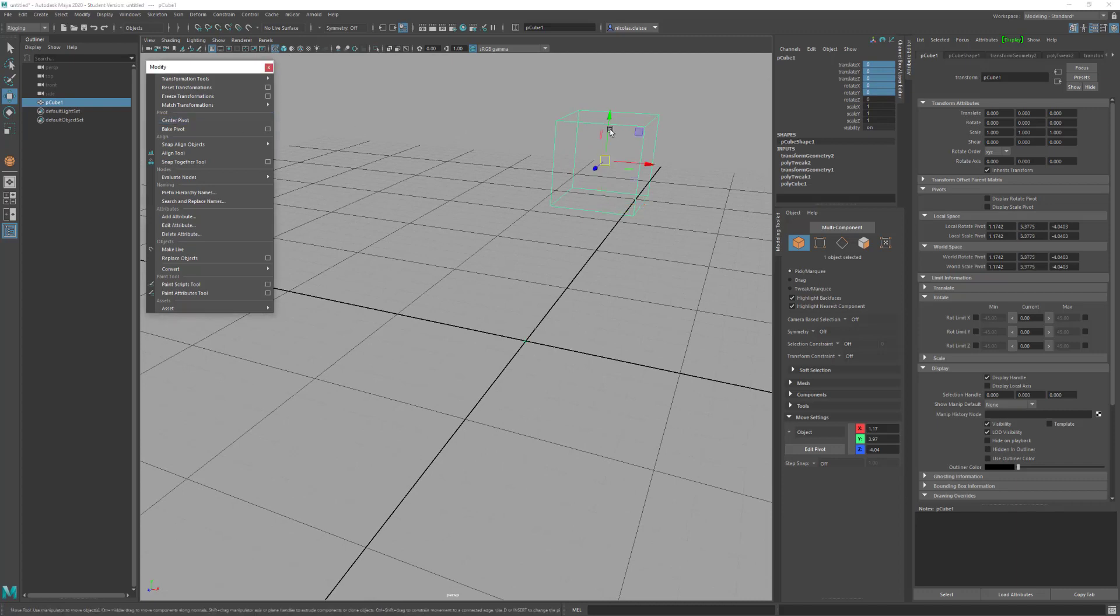
key(d)
key(v)
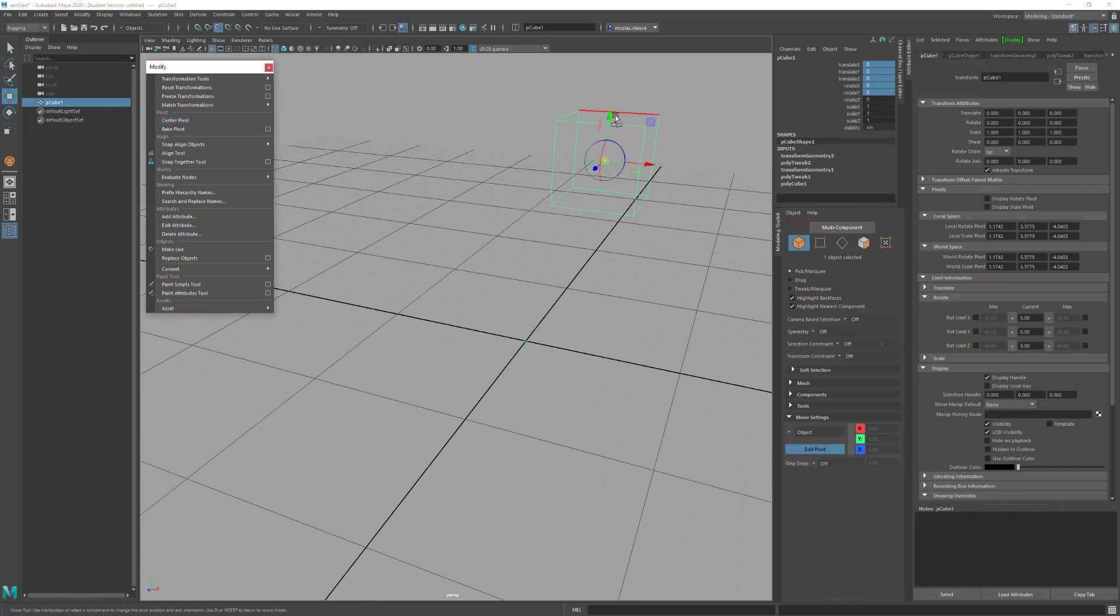
drag(613, 113, 612, 187)
key(d)
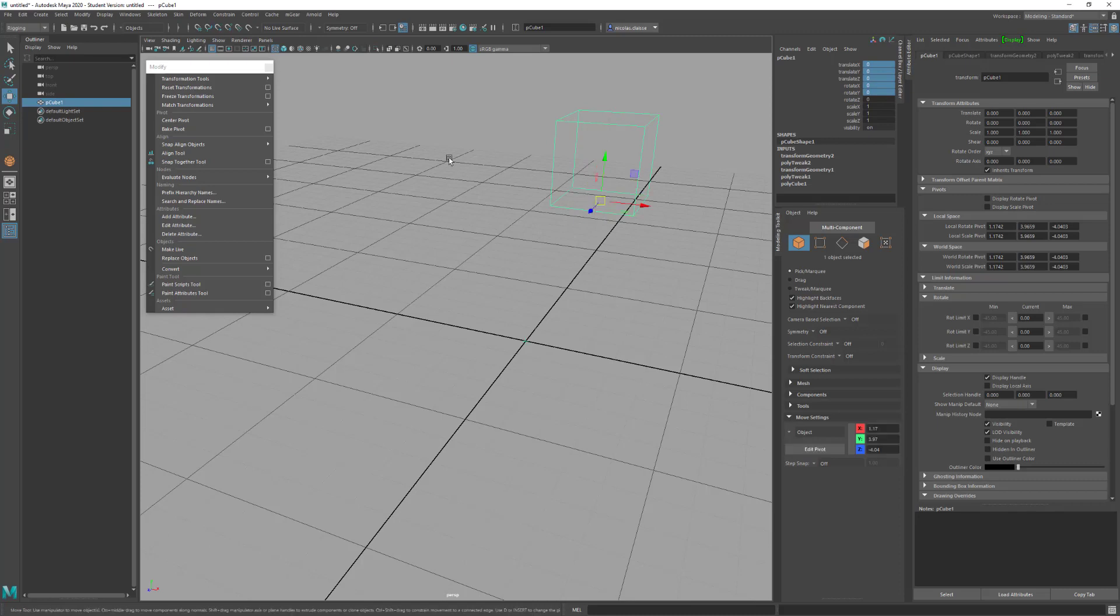
click(224, 130)
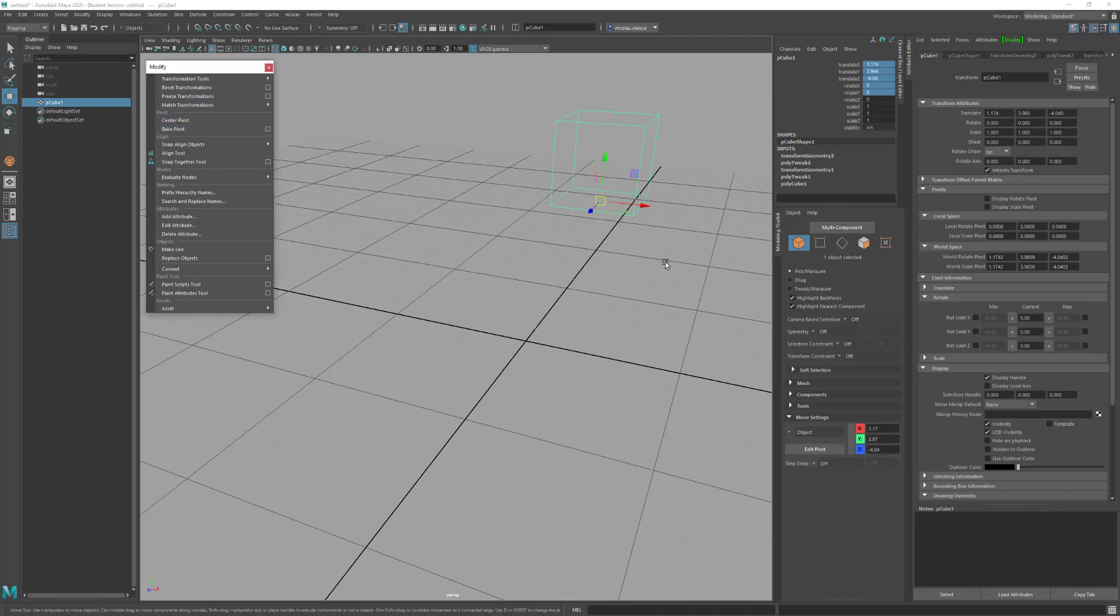
Set the cube's Translate X to 1, Translate Y to 0 and Translate Z to 1
double_click(879, 65)
text(1)
double_click(882, 72)
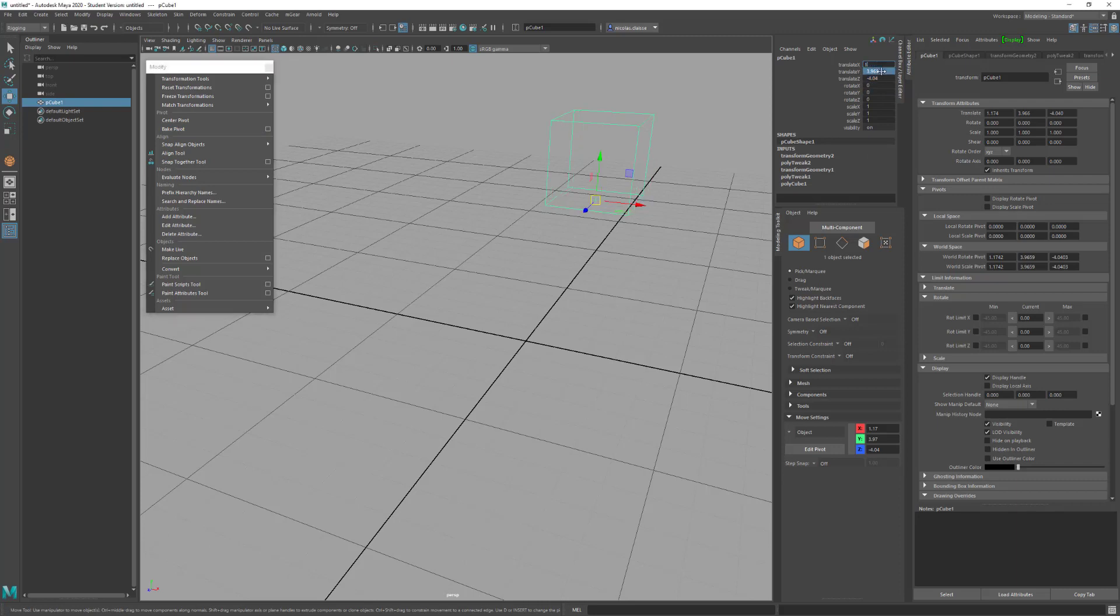
text(0)
key(Return)
double_click(880, 79)
text(1)
key(Return)
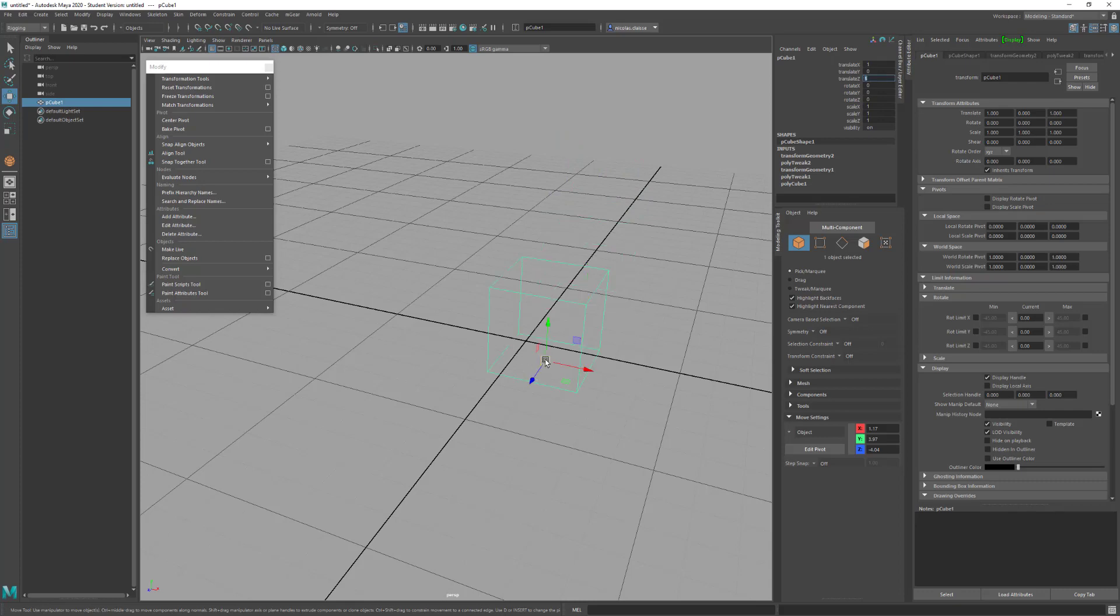
Collapse the Pivots section in the cube's transform attributes
alt+drag(495, 379, 535, 239)
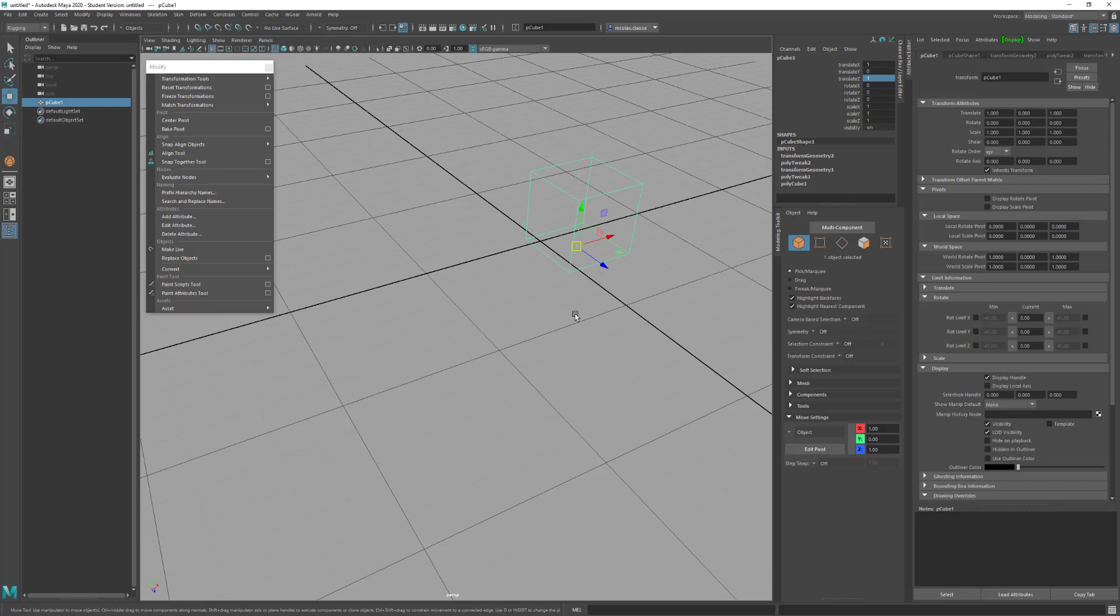
alt+drag(575, 315, 497, 353)
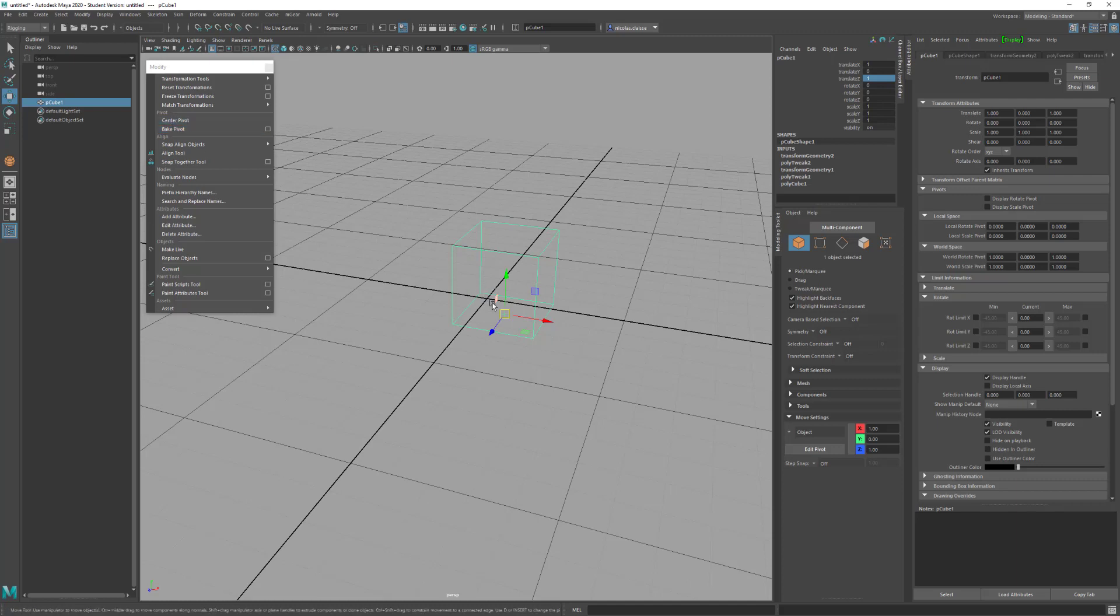
key(d)
alt+middle_drag(480, 311, 500, 331)
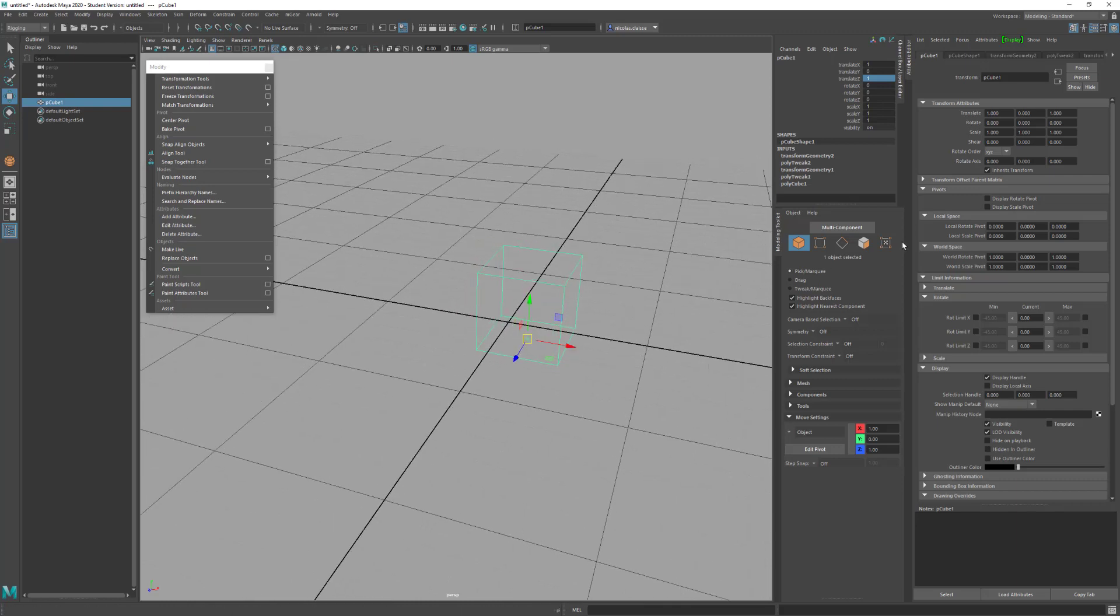
click(924, 189)
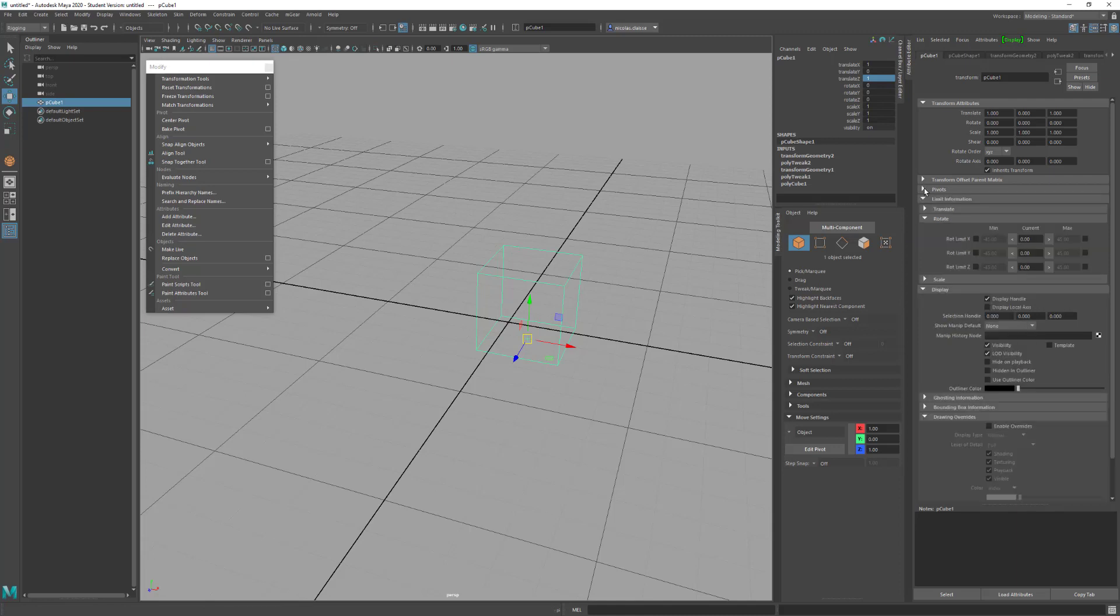
Collapse the cube's Limit Information section, then try selecting the cube through its display handle at the pivot and deselect it
click(923, 199)
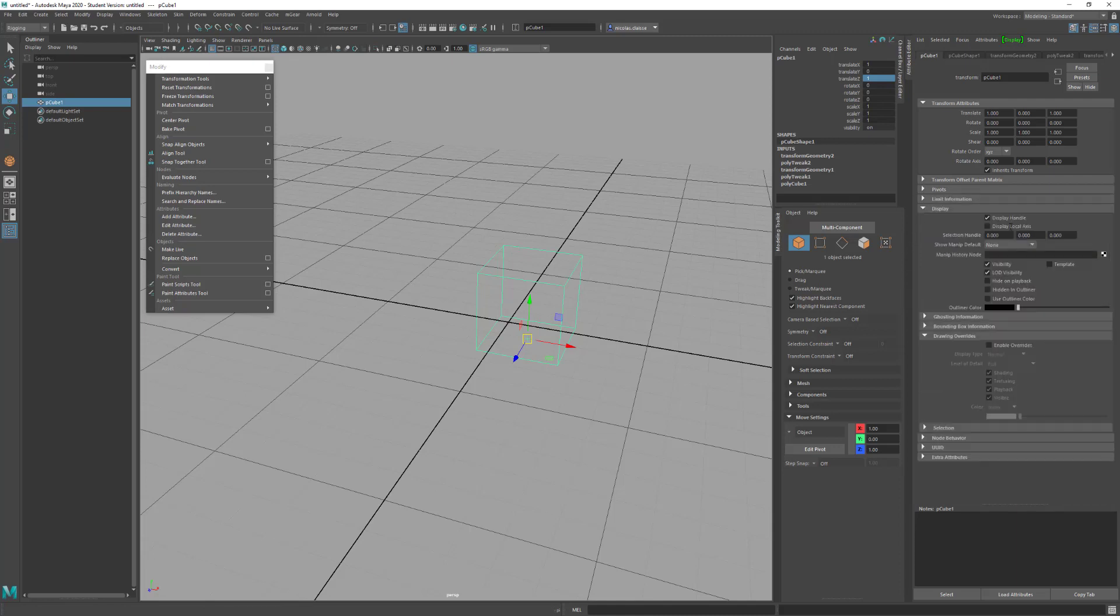
alt+middle_drag(585, 297, 506, 233)
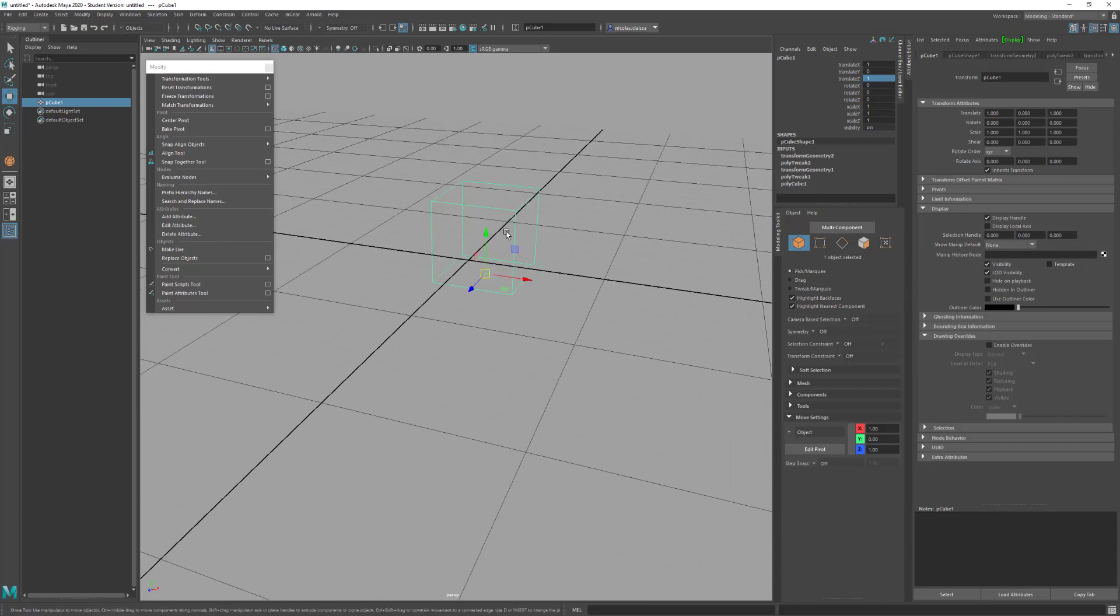
alt+right_drag(497, 246, 572, 308)
alt+middle_drag(565, 243, 487, 331)
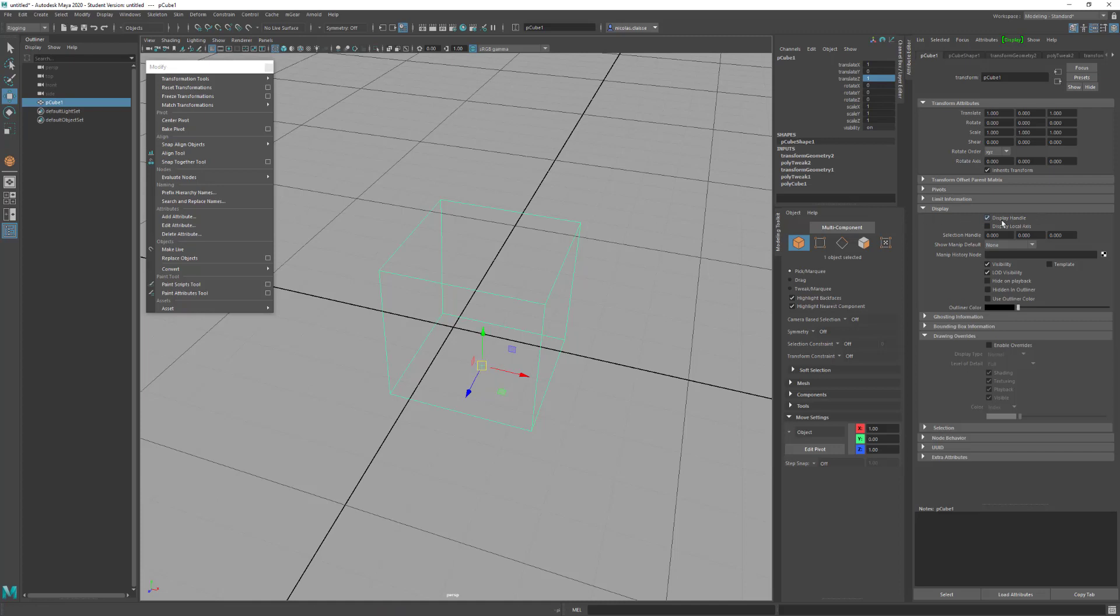
click(551, 375)
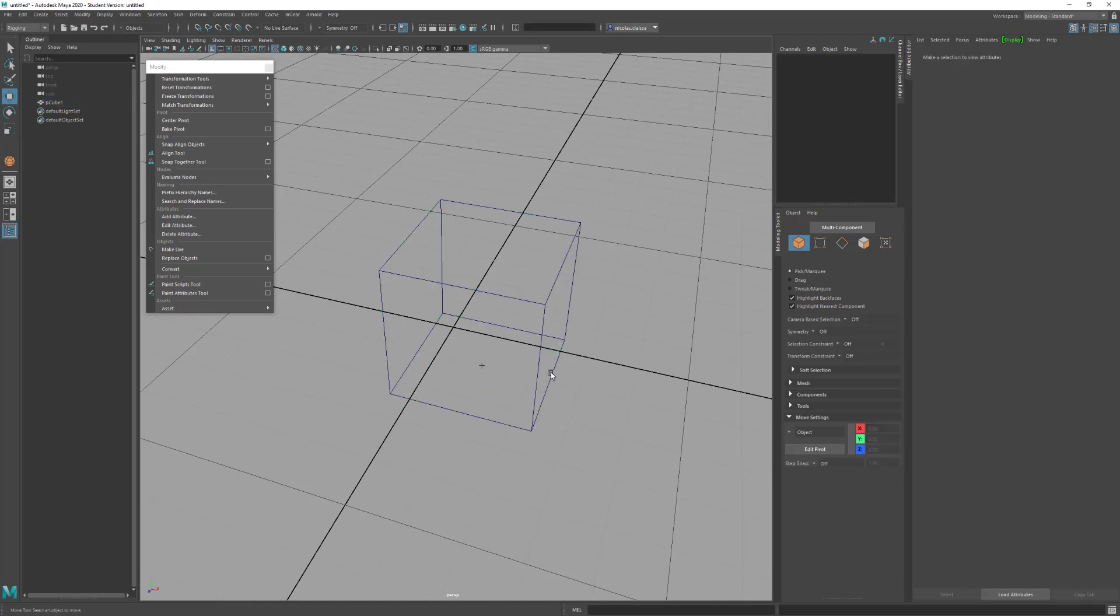
drag(500, 349, 468, 389)
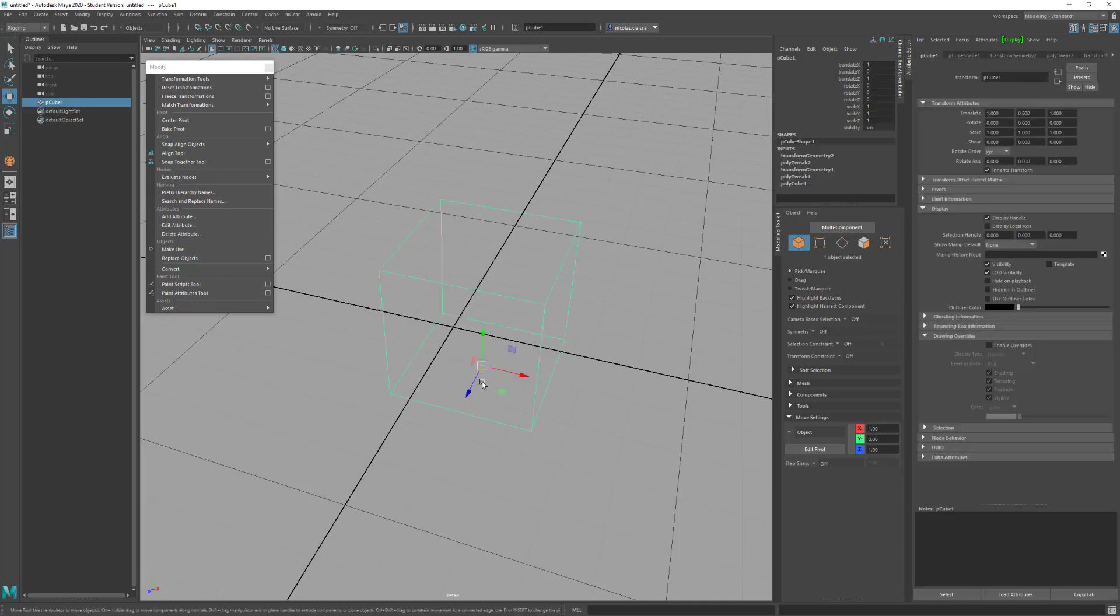
click(581, 318)
Close the floating Modify menu, open the Node Editor, and place it as a narrow window beside the cube
click(268, 67)
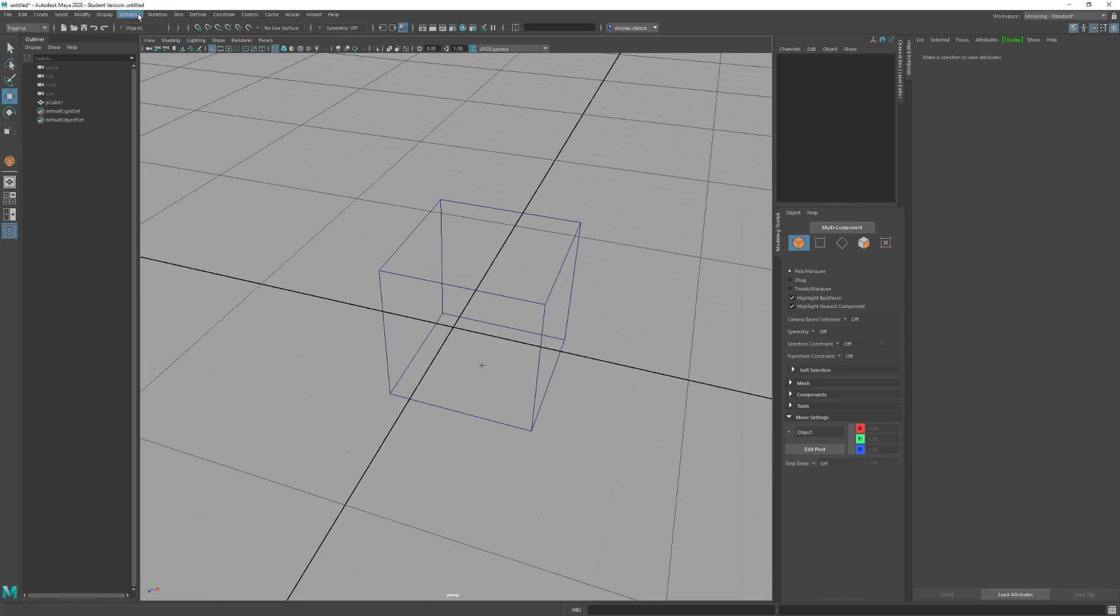
click(139, 16)
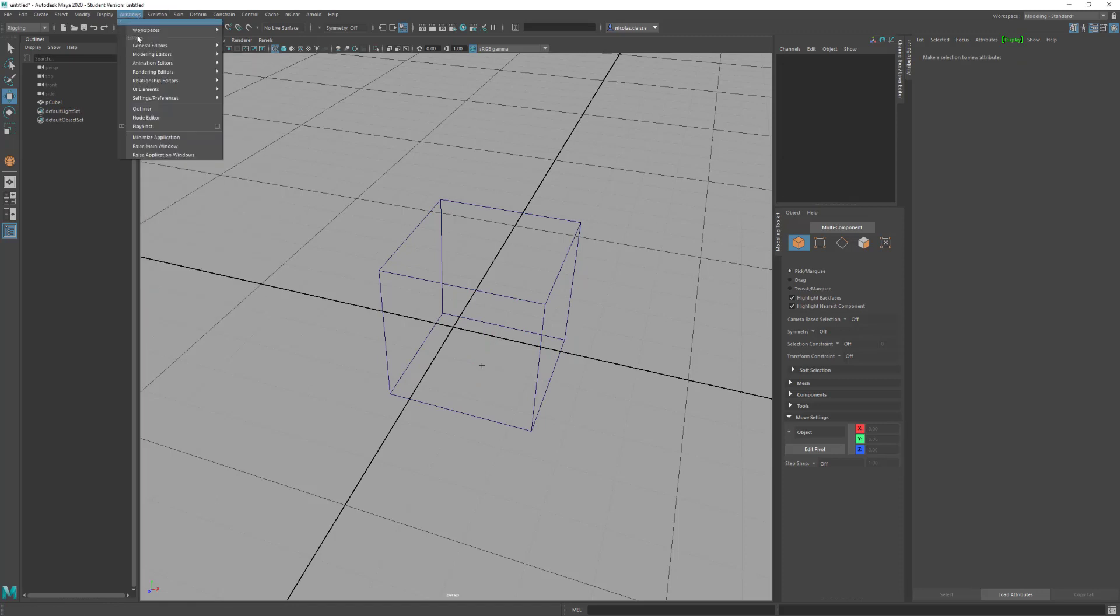
click(159, 120)
drag(293, 109, 252, 311)
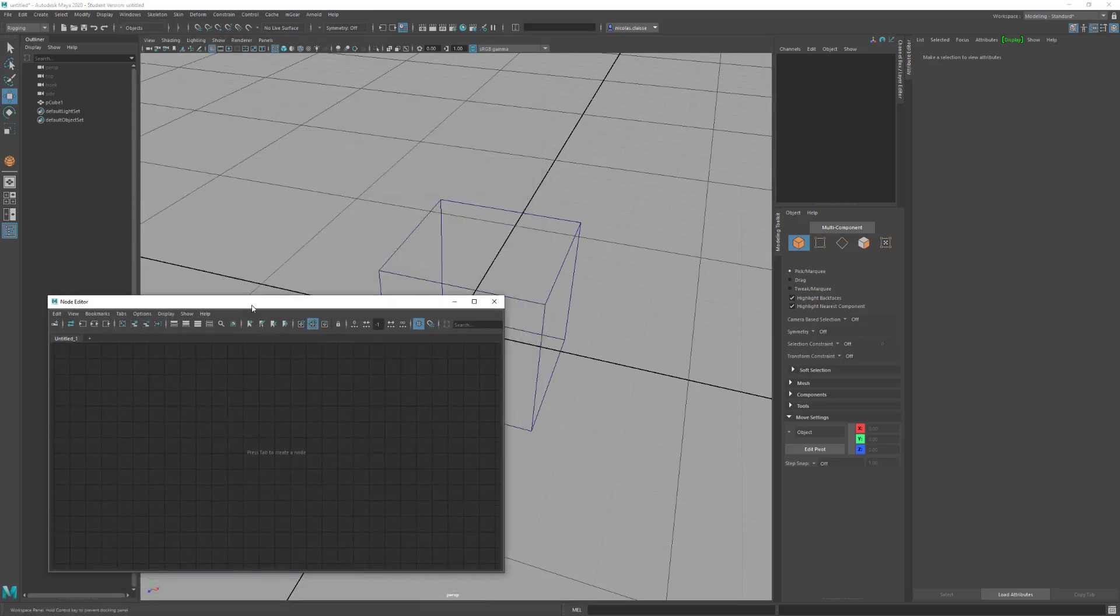
click(129, 15)
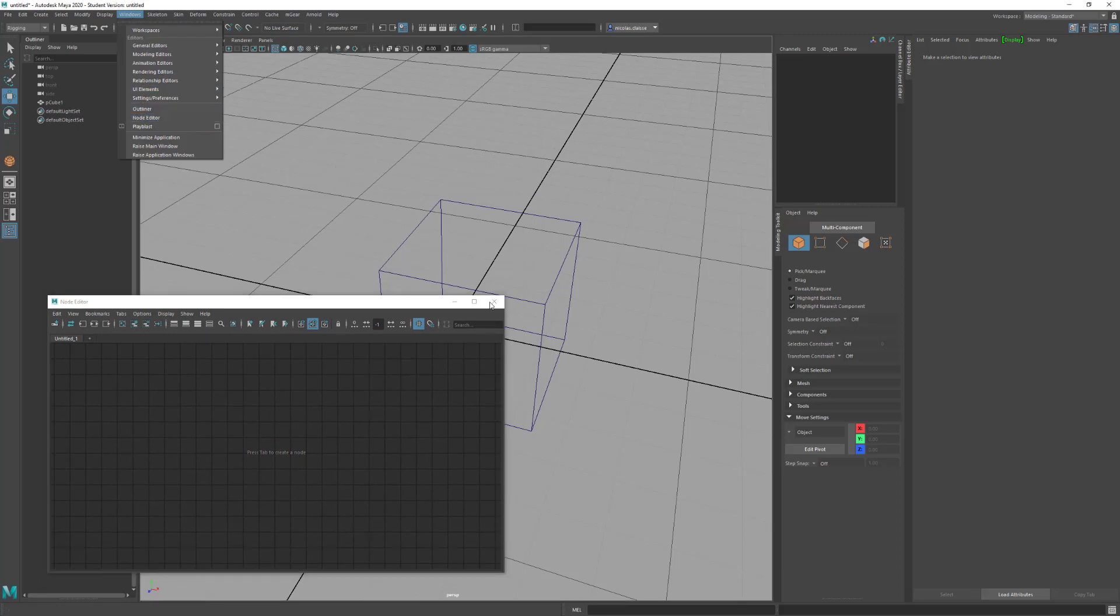
click(495, 310)
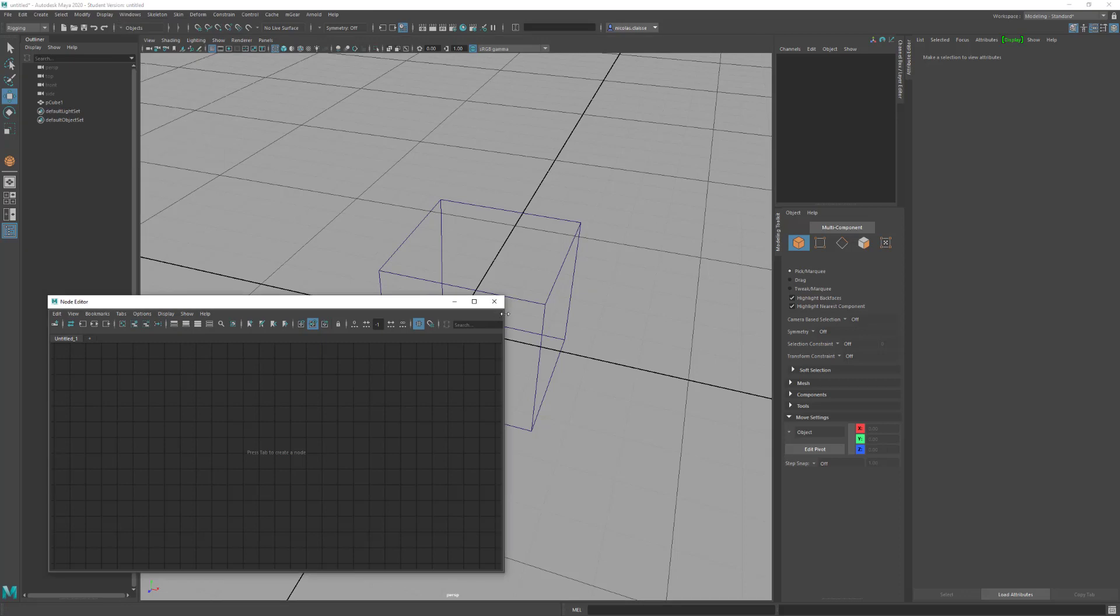
drag(504, 315, 359, 314)
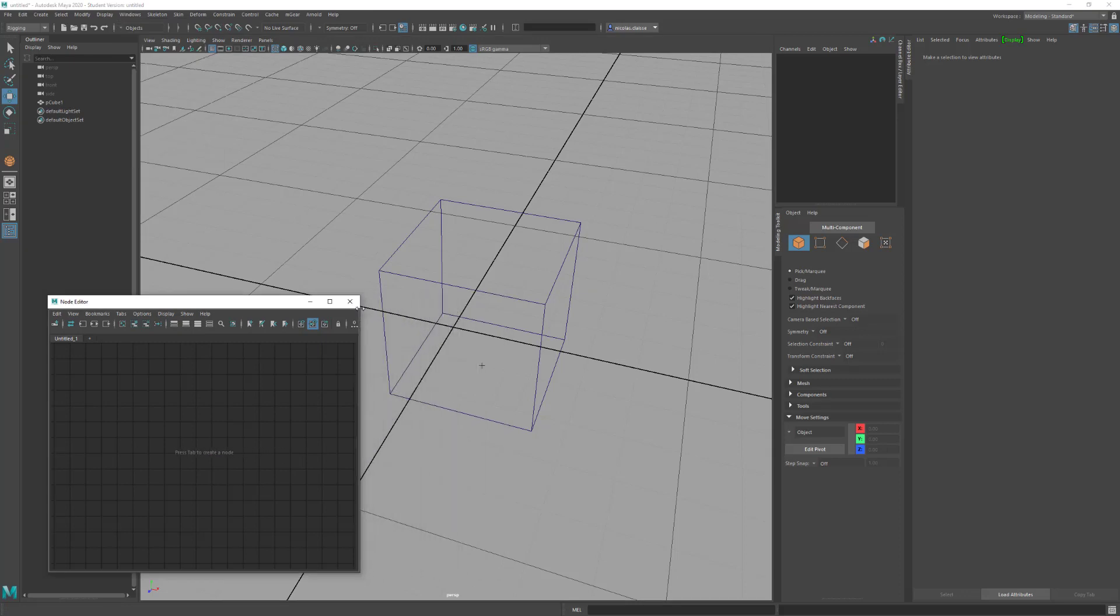
Graph the selected cube's input and output connections in the Node Editor and examine its history nodes
click(439, 255)
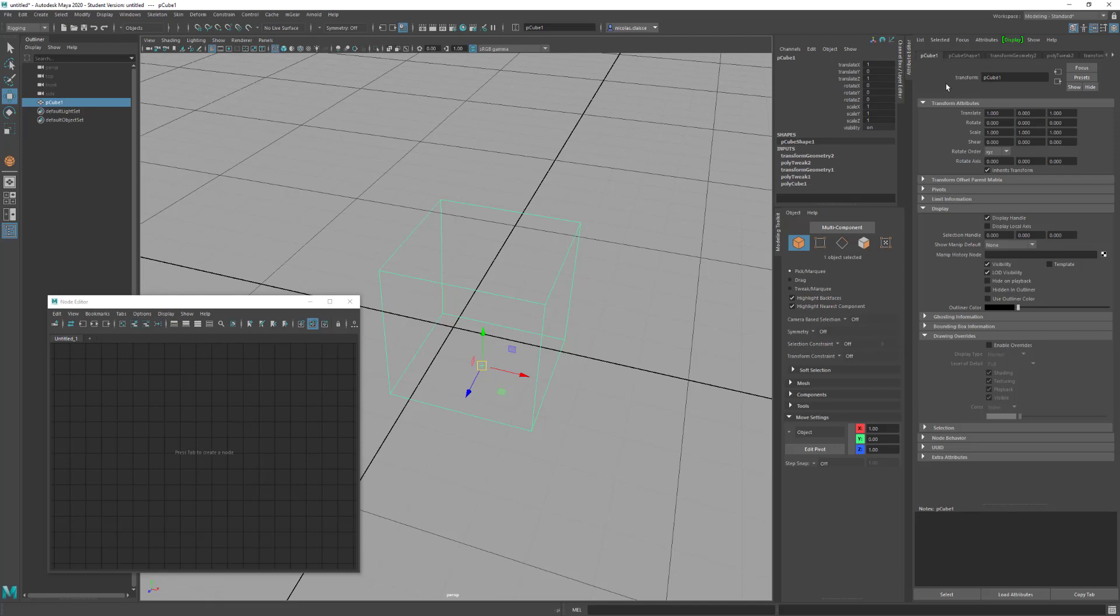
click(93, 324)
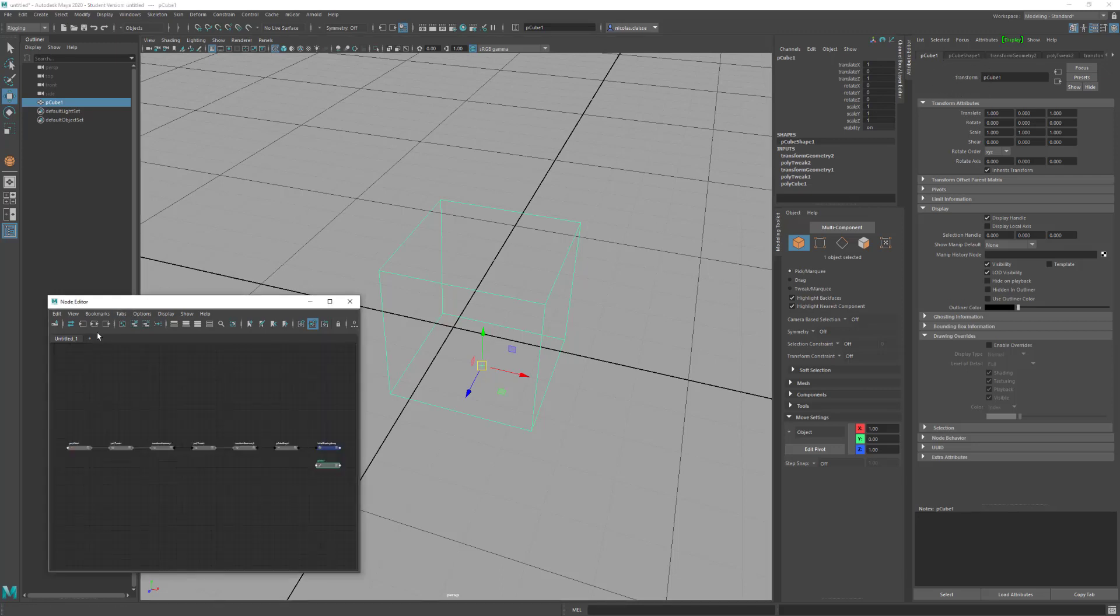
scroll(188, 449, up, 5)
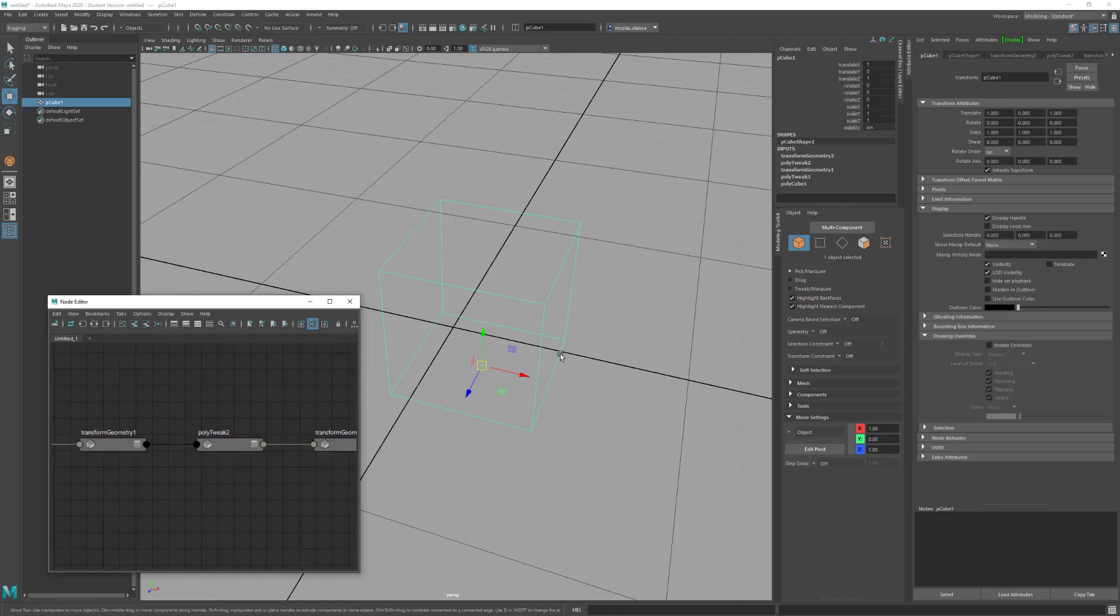
Delete the old cube and create a new polygon cube about 2.98 units wide near the grid's origin
click(478, 385)
key(Delete)
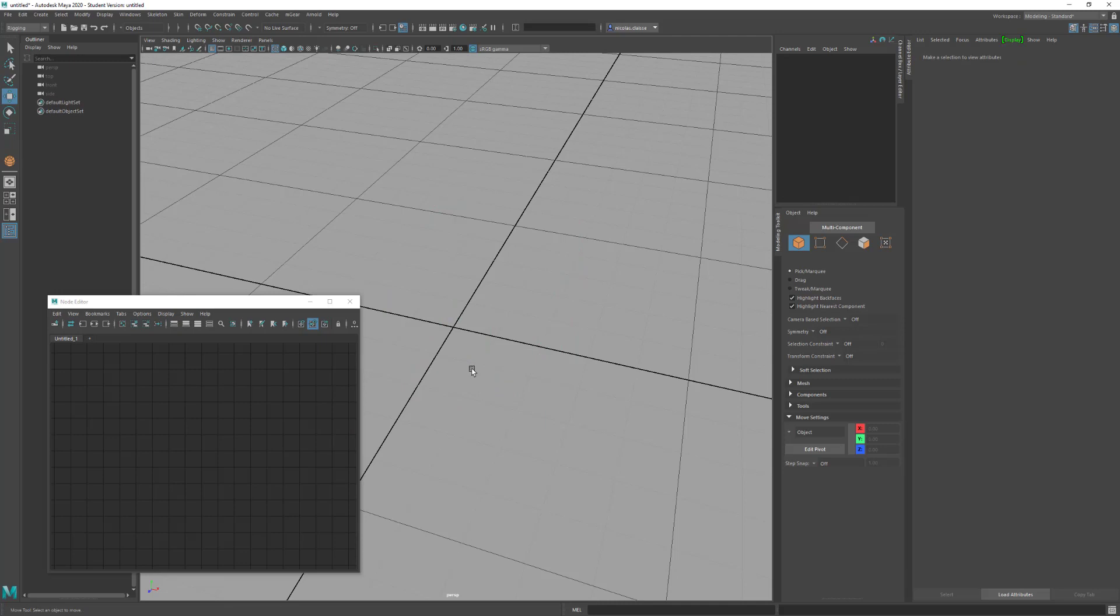
shift+right_drag(471, 368, 475, 391)
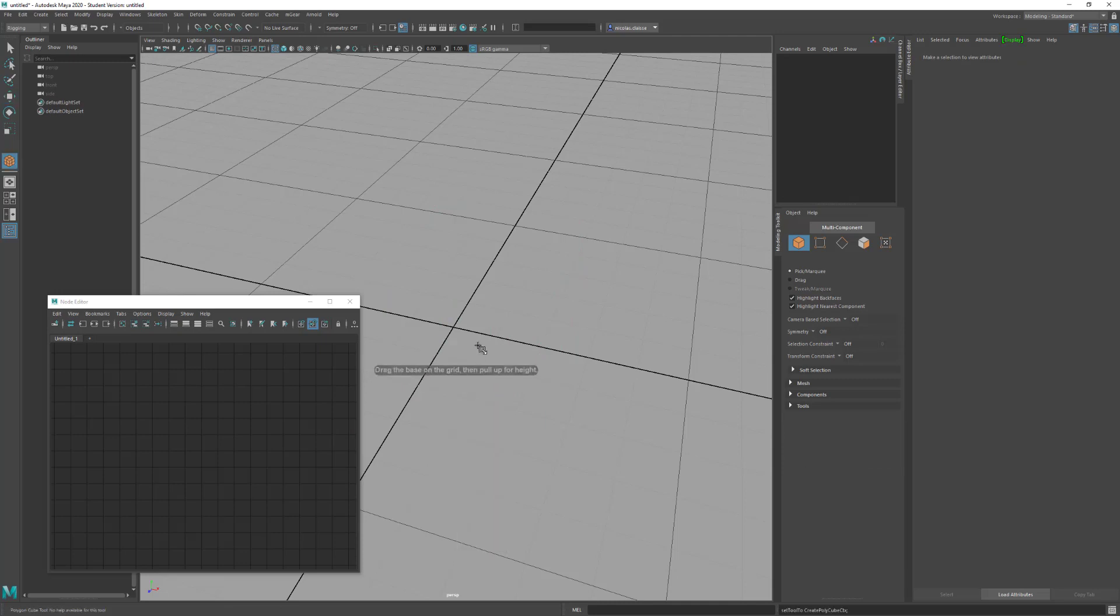
click(479, 382)
Extrude the new cube's front face outward by about 1.27 units and reselect the cube in object mode
right_drag(489, 324, 482, 369)
click(484, 341)
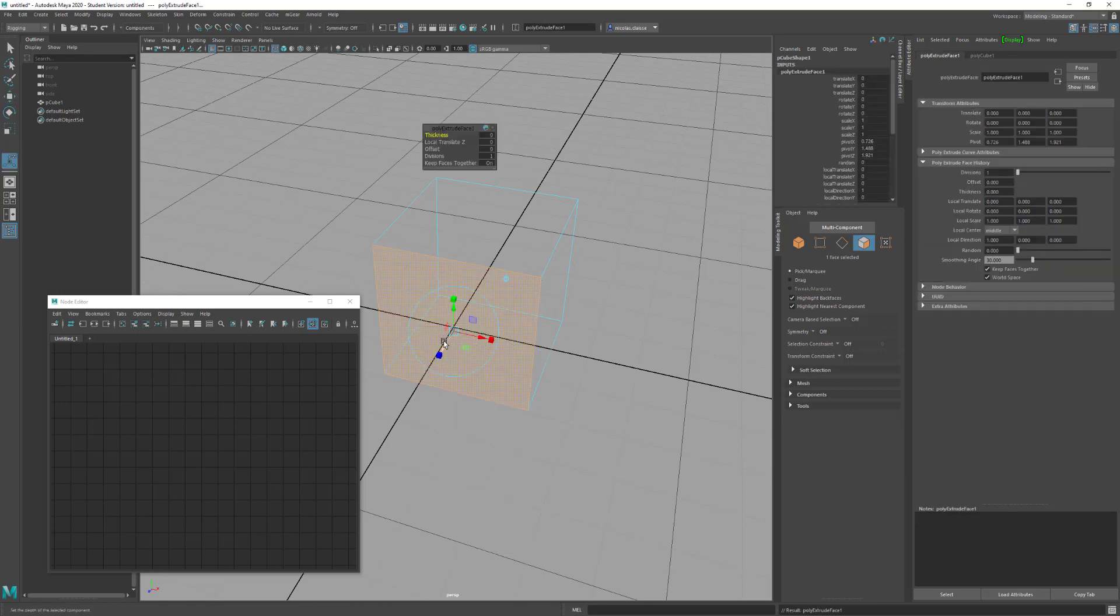
drag(420, 378, 411, 396)
right_drag(512, 360, 544, 327)
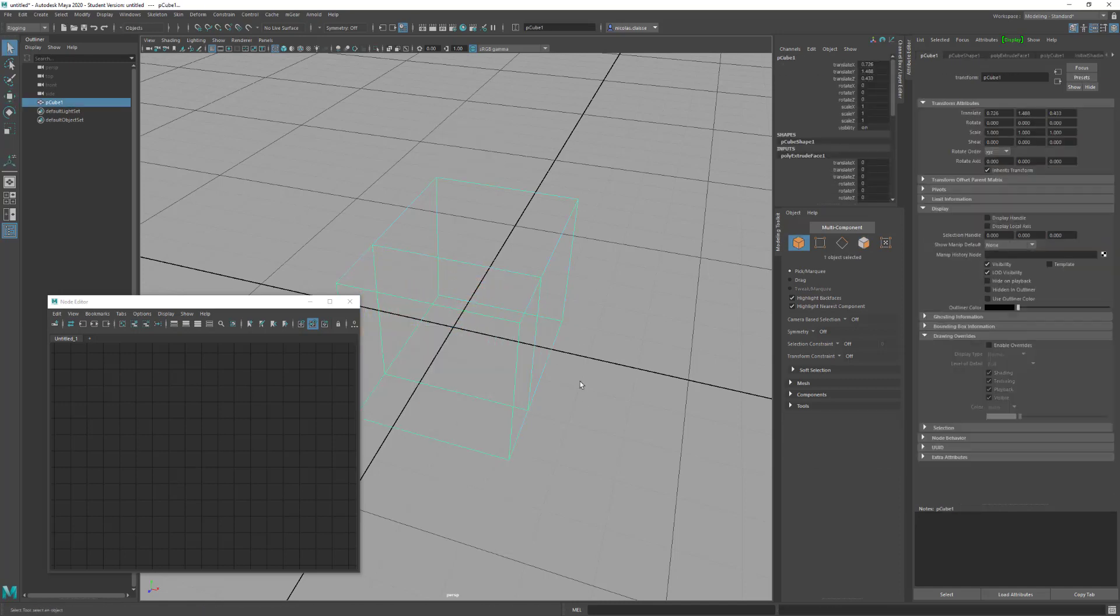
click(580, 380)
click(506, 248)
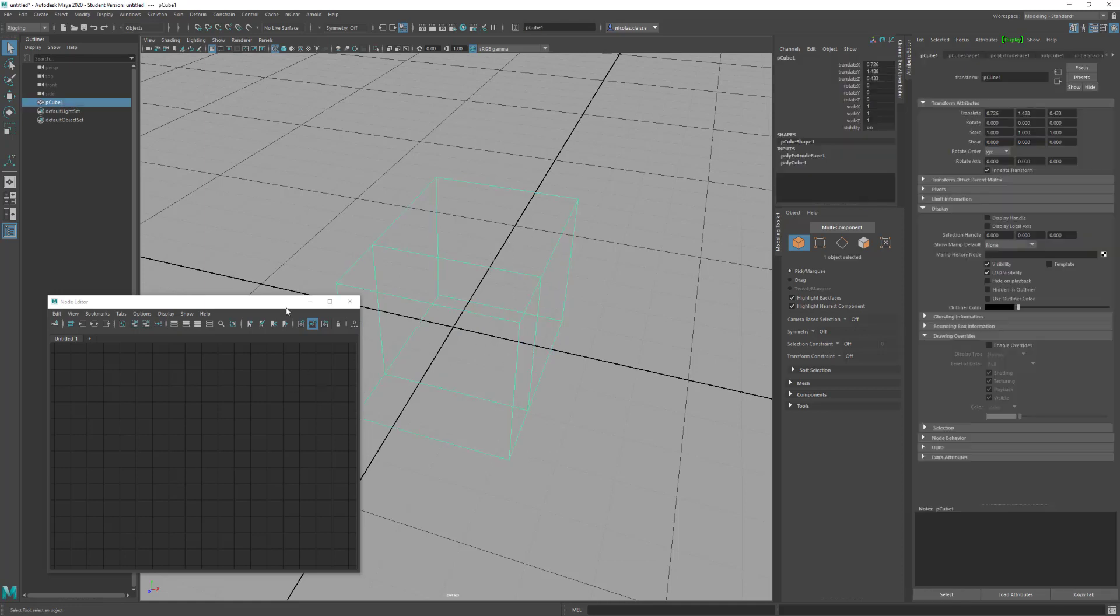
Graph the extruded cube's input and output connections, widen the Node Editor window, and frame all nodes
click(95, 325)
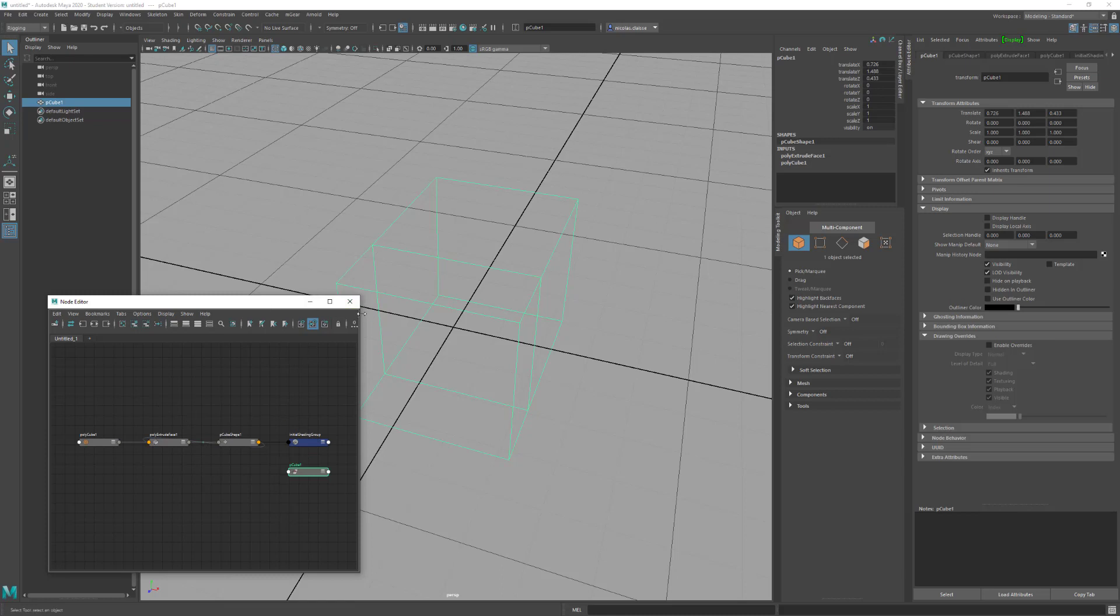
drag(360, 314, 755, 320)
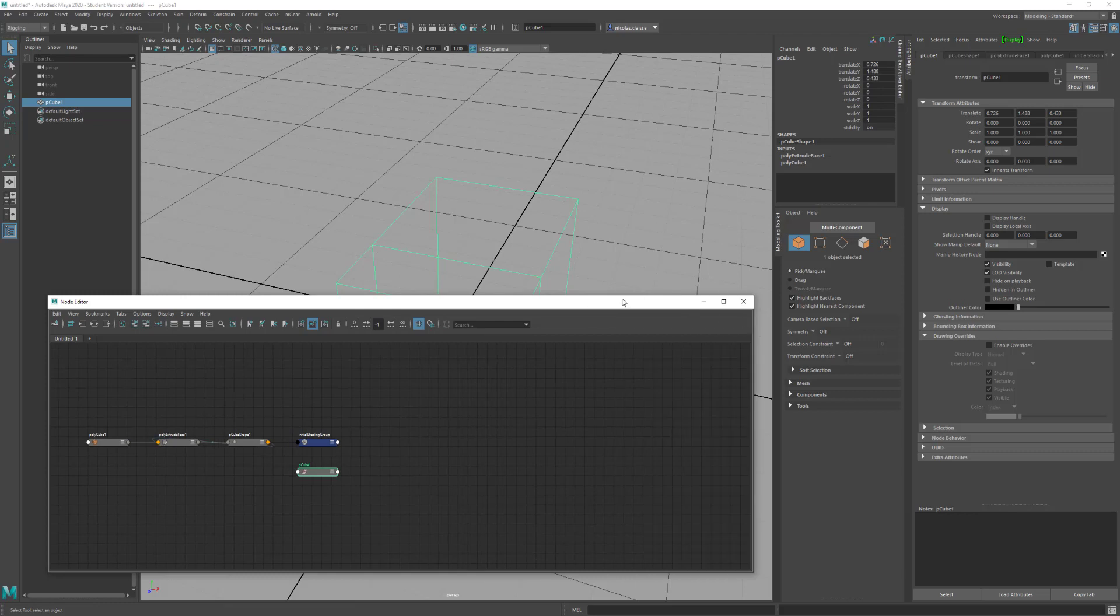
drag(408, 373, 47, 511)
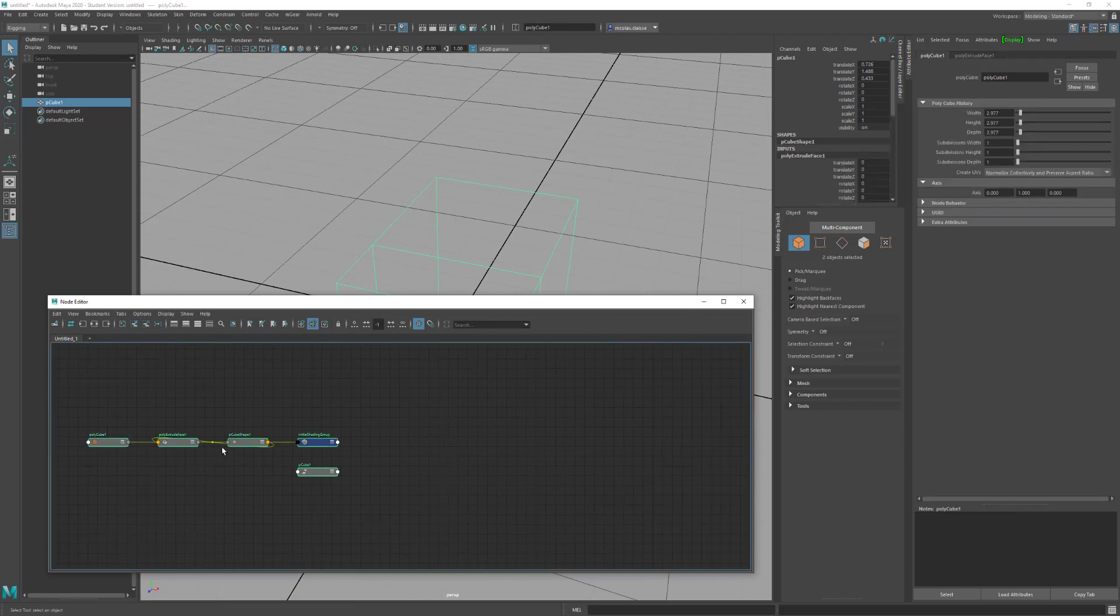
key(a)
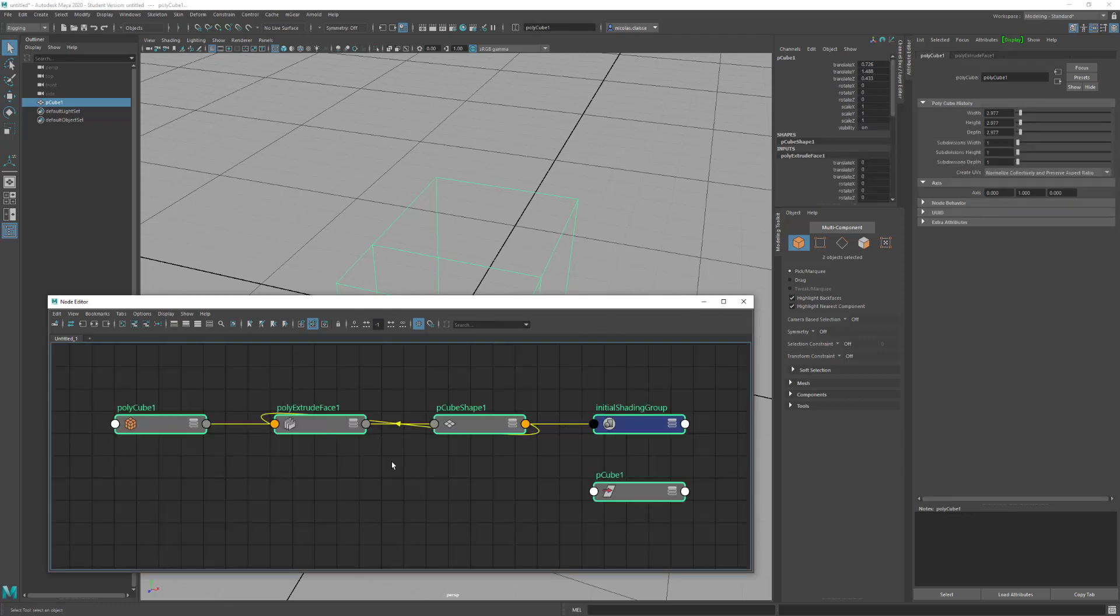
Expand the polyCube1 and polyExtrudeFace1 nodes to show their connected attributes
click(176, 426)
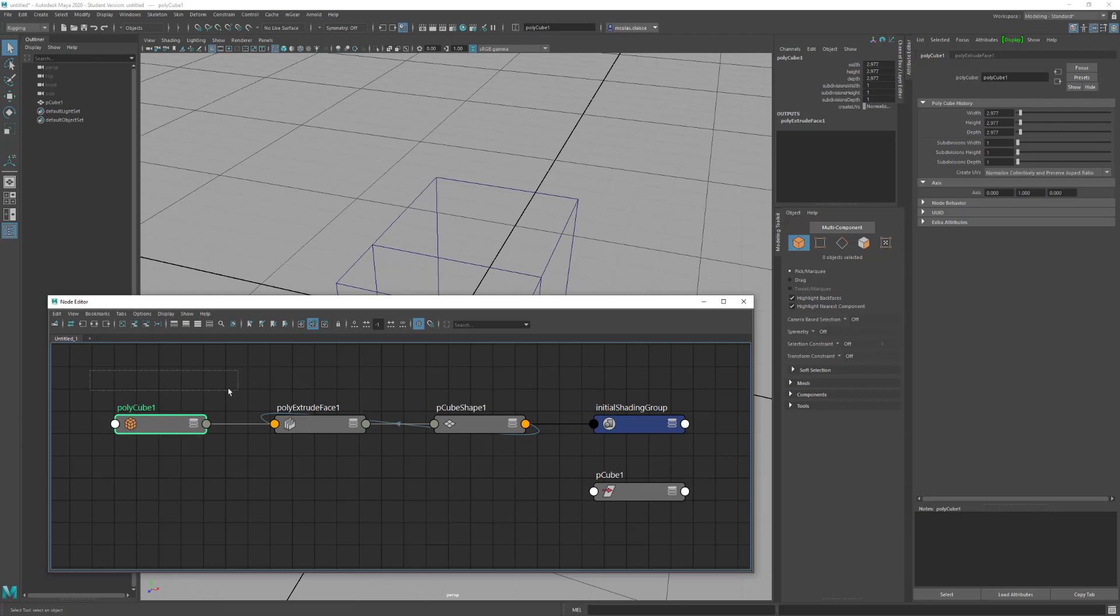
click(206, 388)
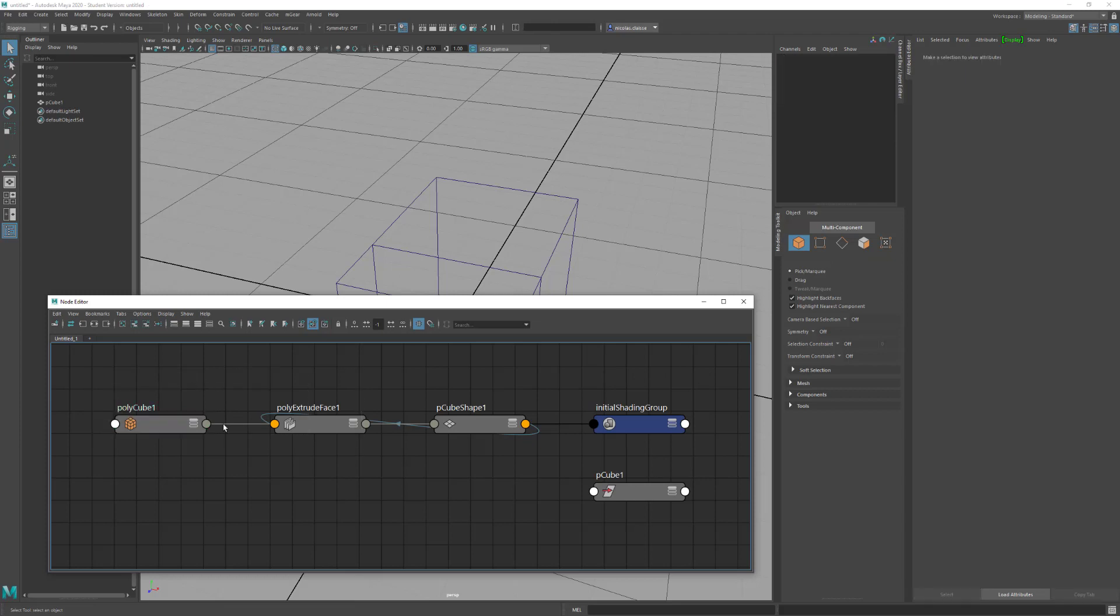
click(193, 424)
click(354, 426)
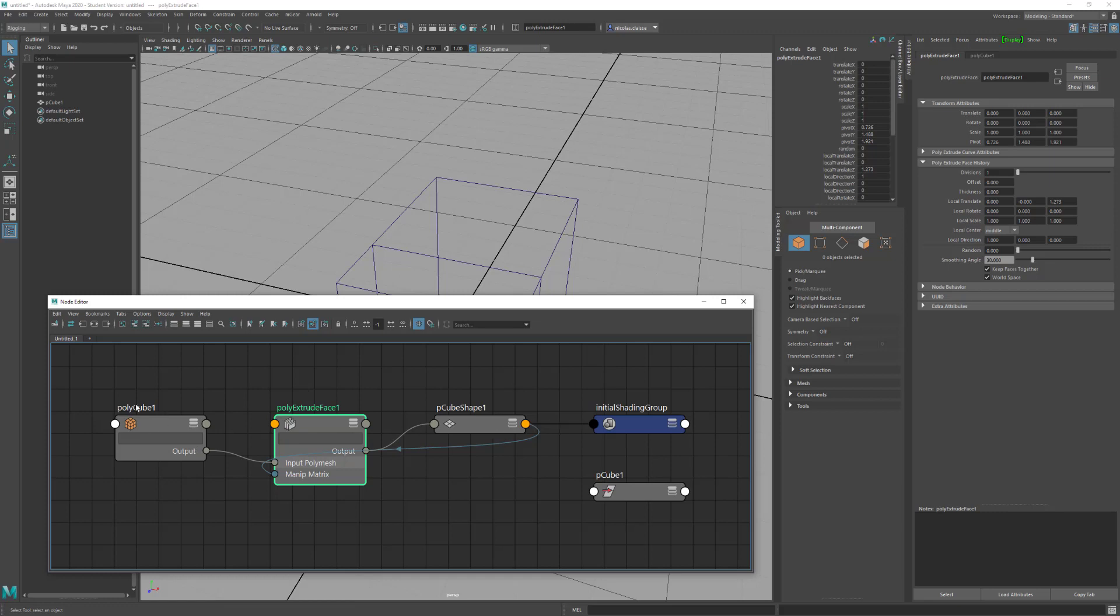
Inspect the construction, shape and transform nodes one by one, and move the pCube1 transform node closer to pCubeShape1
click(161, 424)
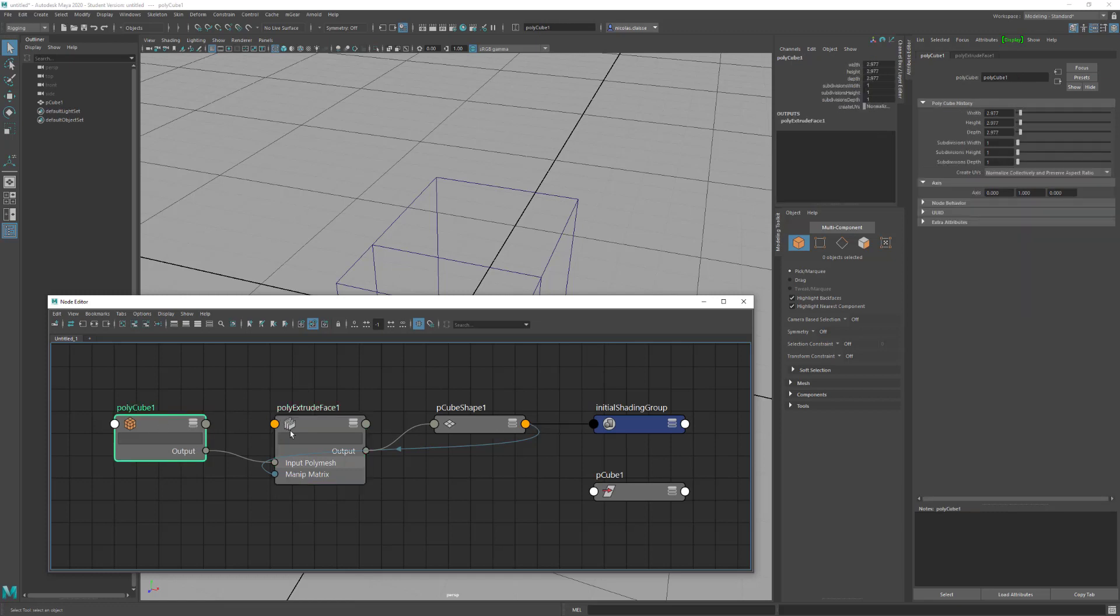
click(316, 429)
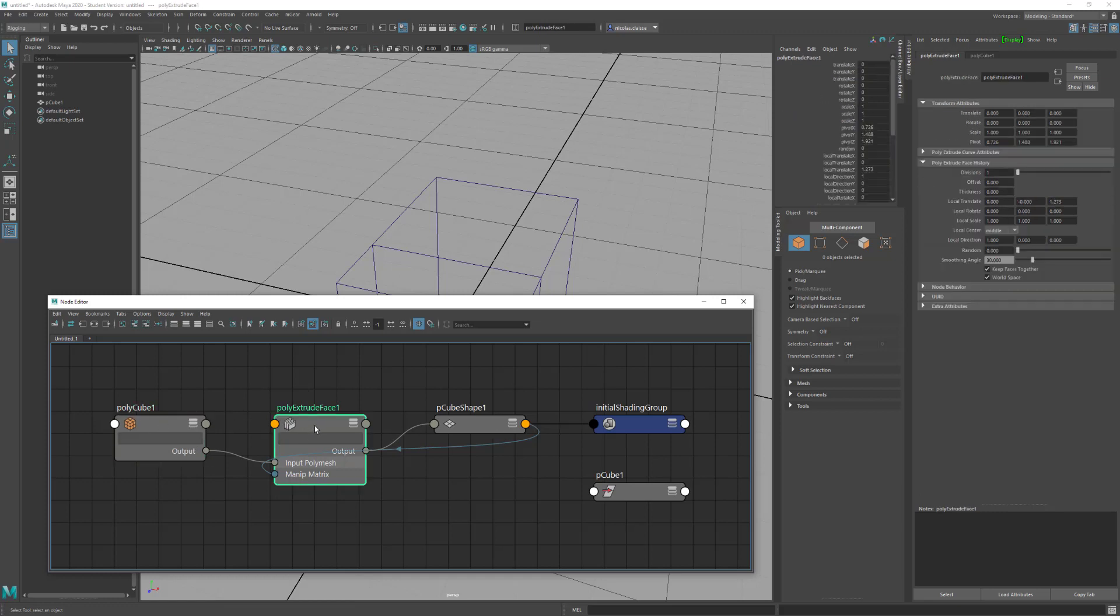
click(469, 429)
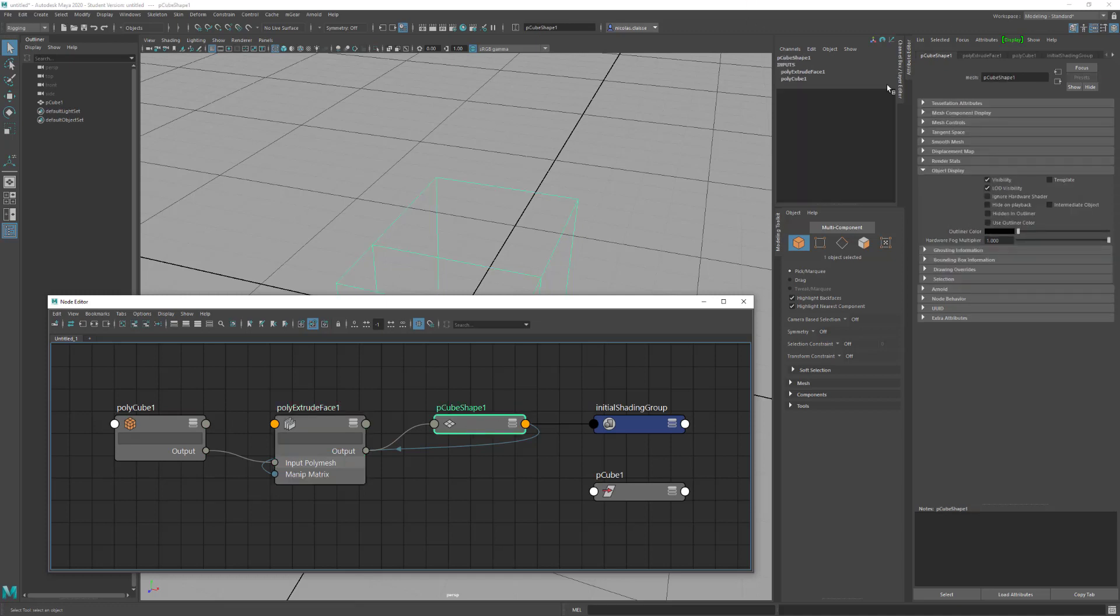
click(641, 493)
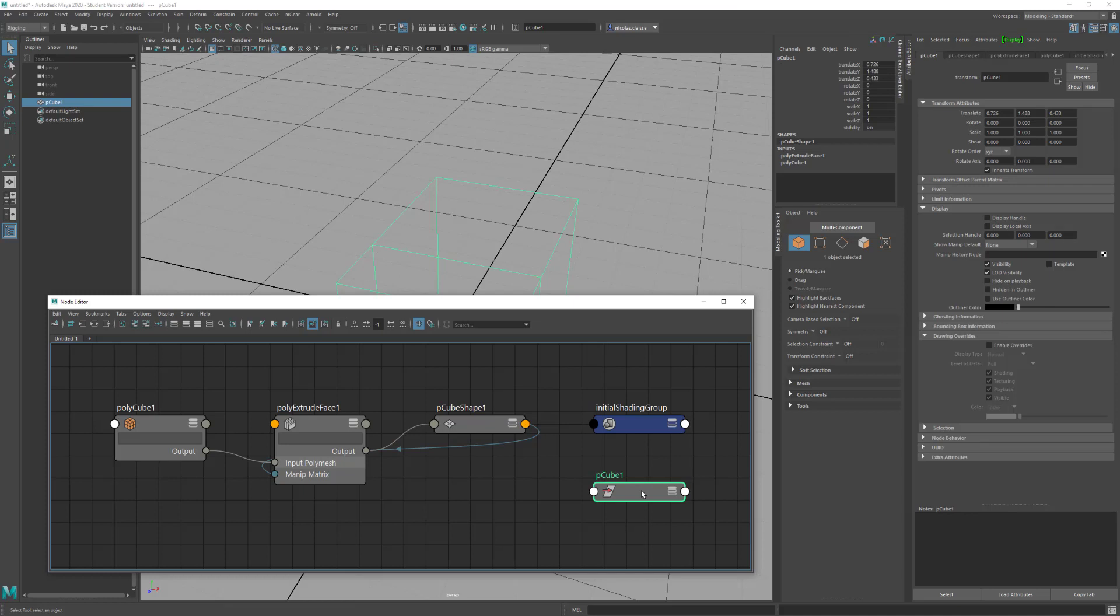
drag(642, 493, 599, 478)
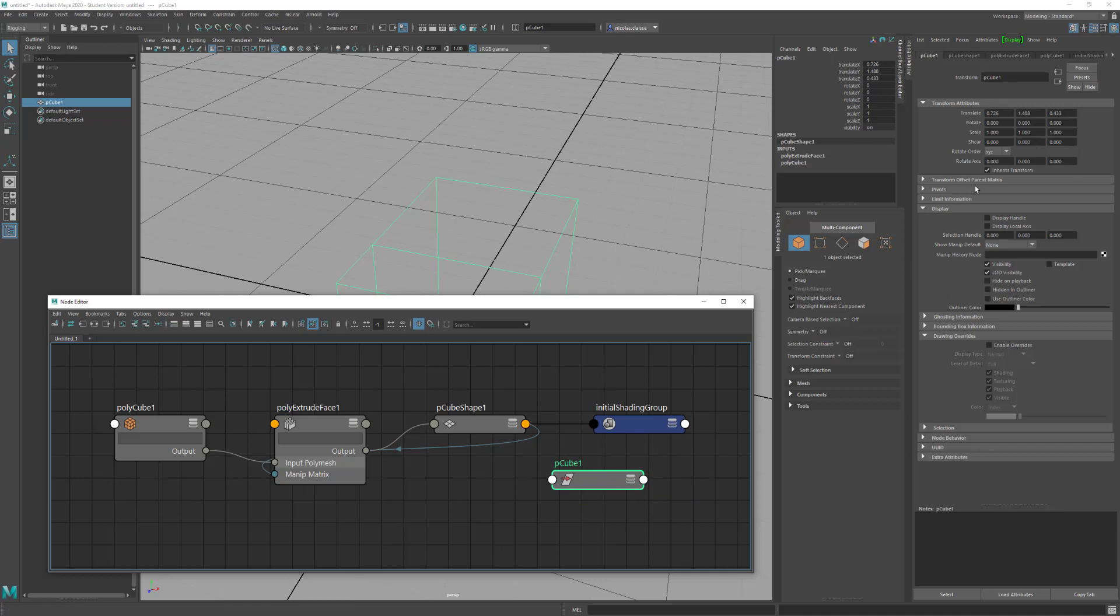
Compare the attributes of pCubeShape1, polyExtrudeFace1 and polyCube1, and collapse the shape node's Object Display section
click(485, 424)
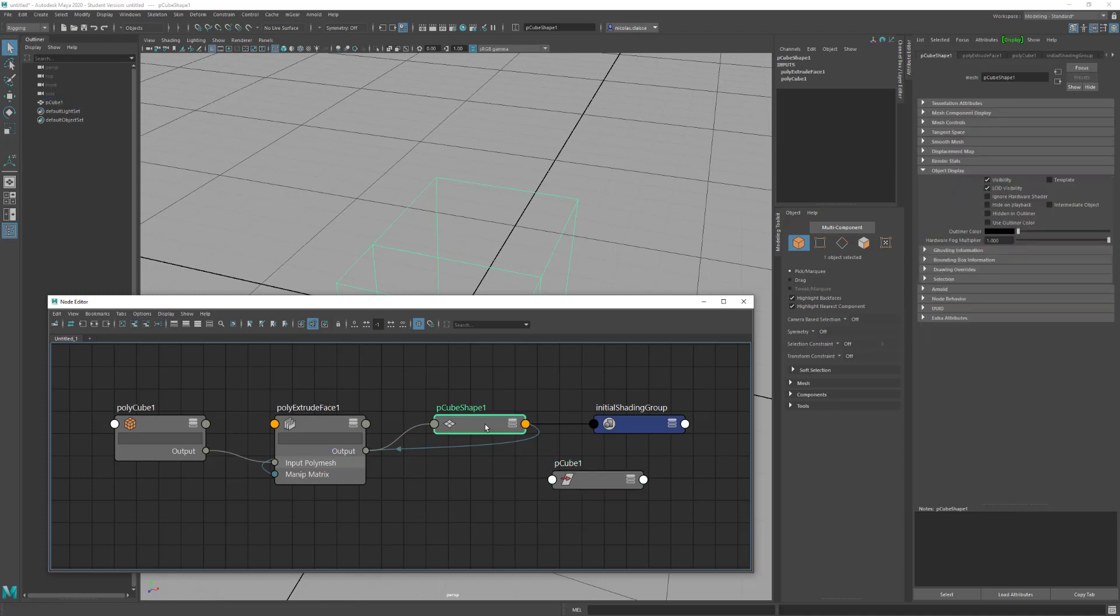
click(315, 424)
click(147, 422)
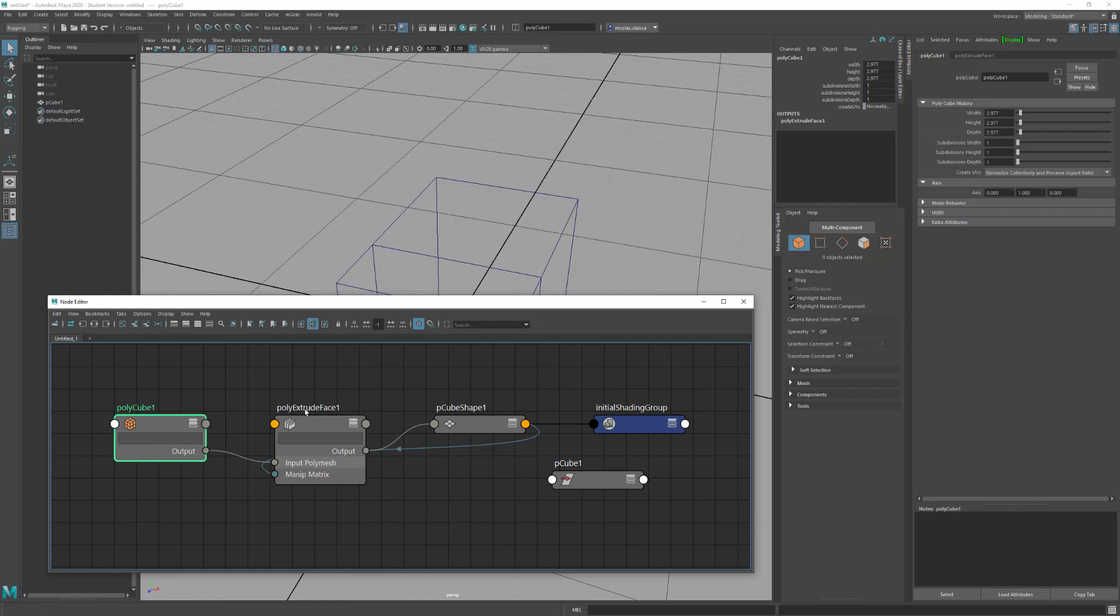
click(321, 430)
click(481, 429)
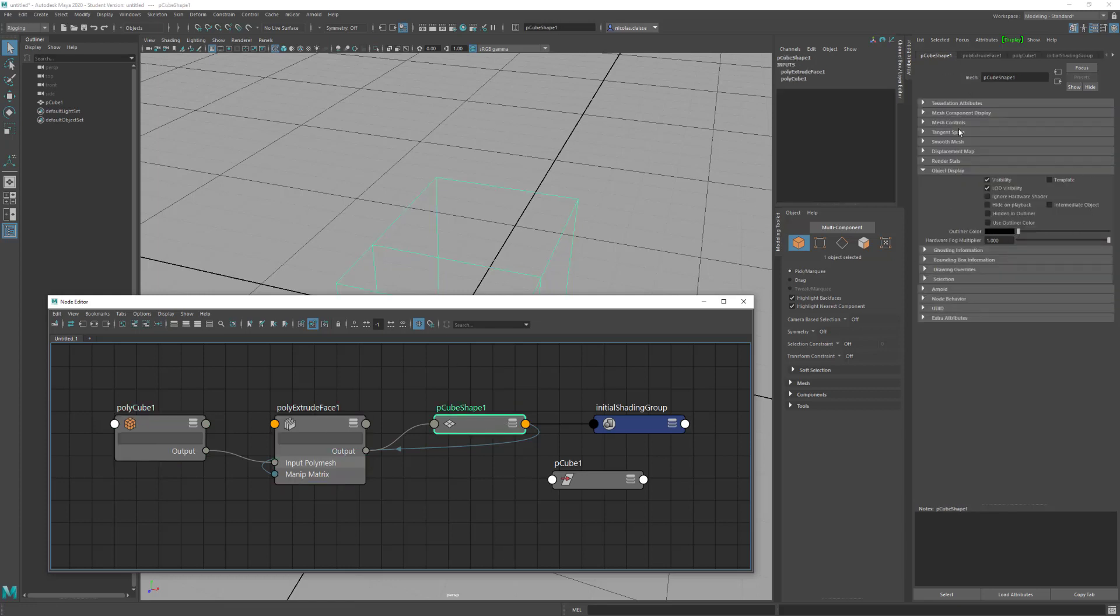
click(924, 170)
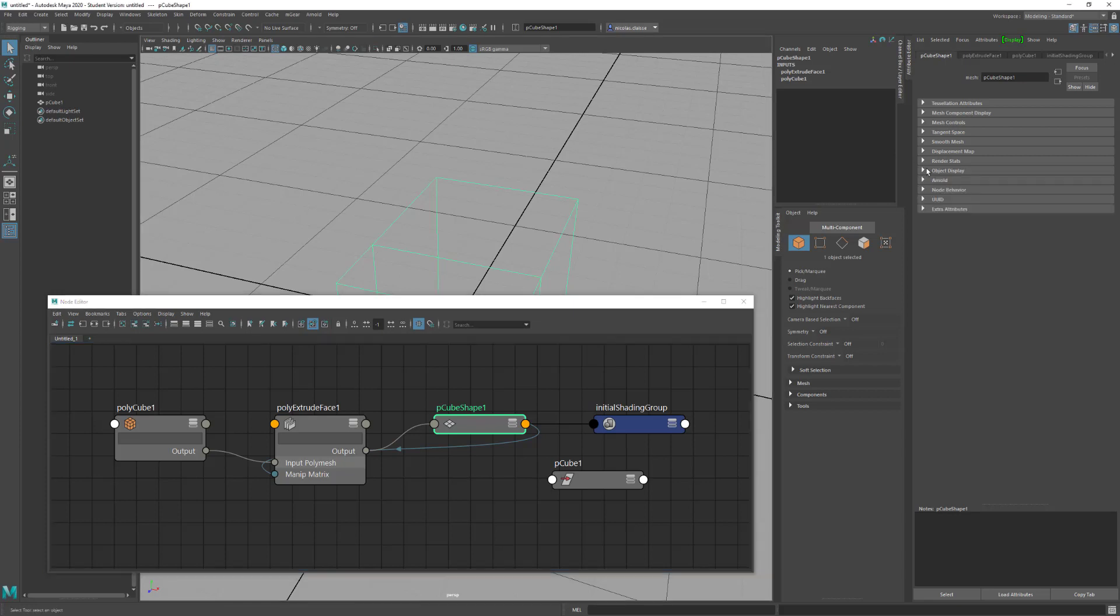
Enable Smooth Mesh Preview on pCubeShape1 and switch the viewport to shaded display
click(951, 142)
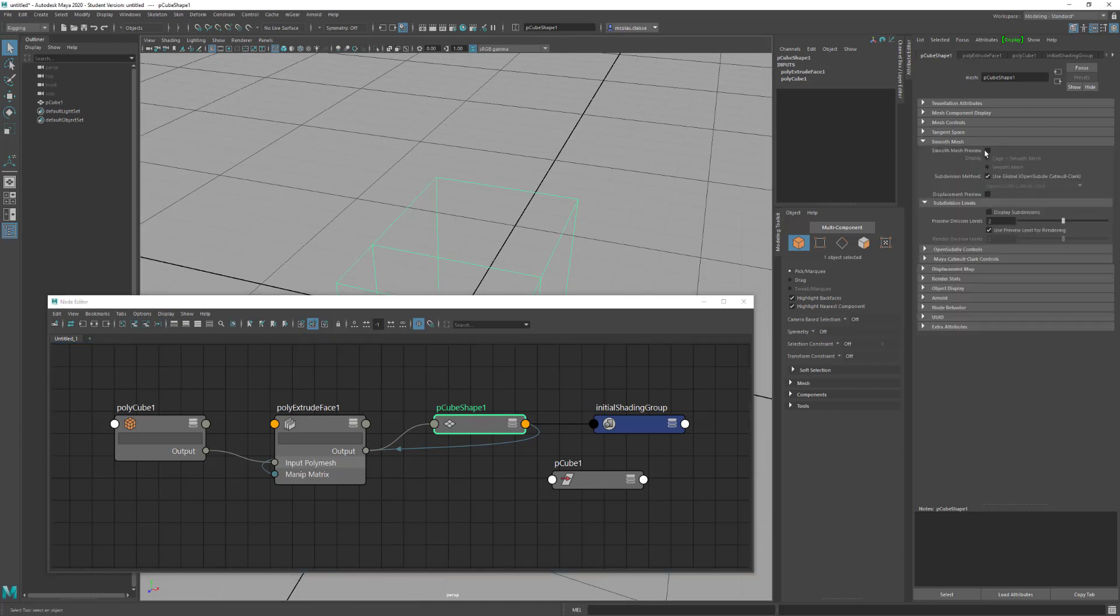
click(987, 150)
click(284, 50)
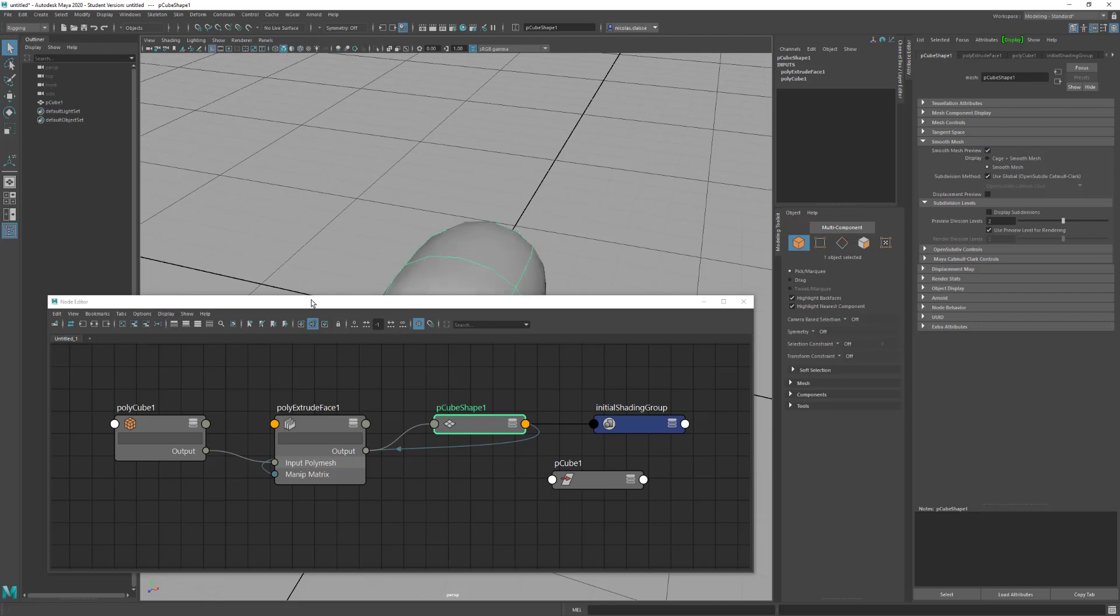
drag(306, 297, 306, 301)
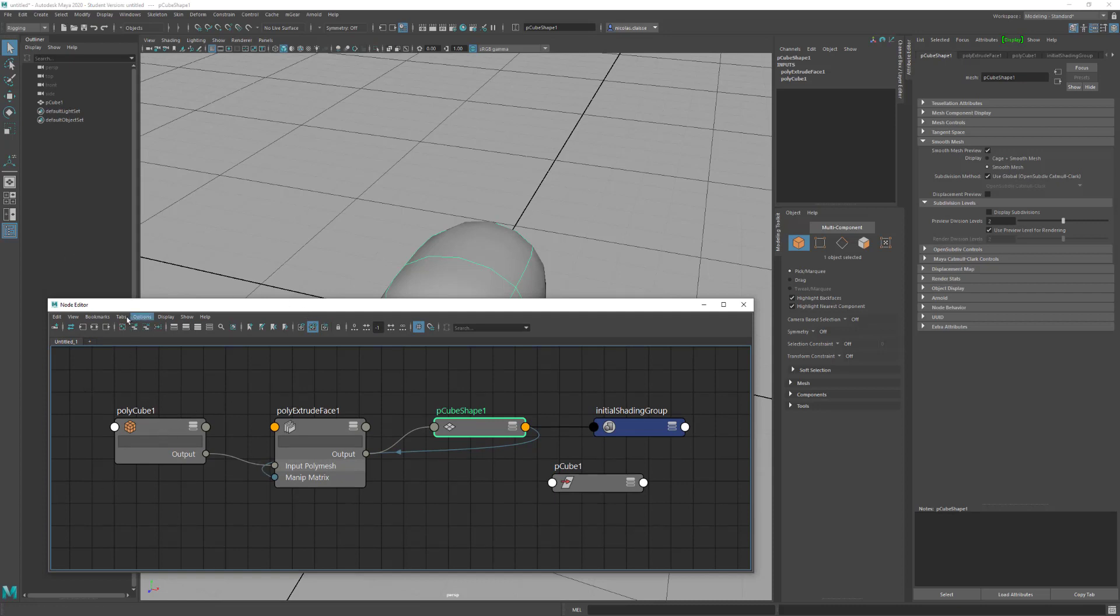
Review the polyCube1, polyExtrudeFace1 and pCube1 nodes, and close the Node Editor
click(161, 427)
click(303, 431)
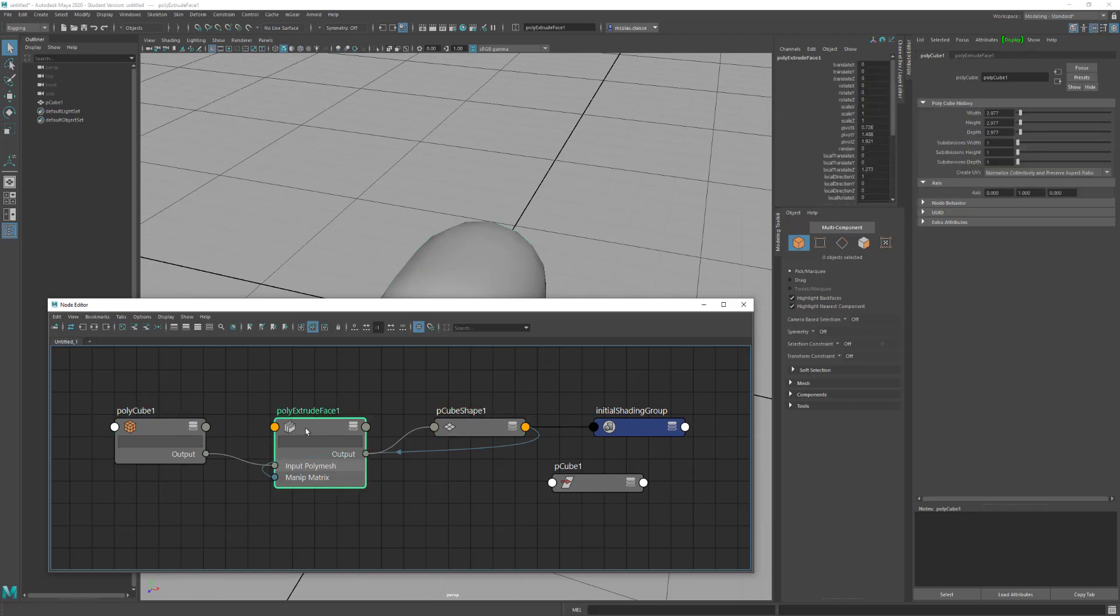
click(593, 488)
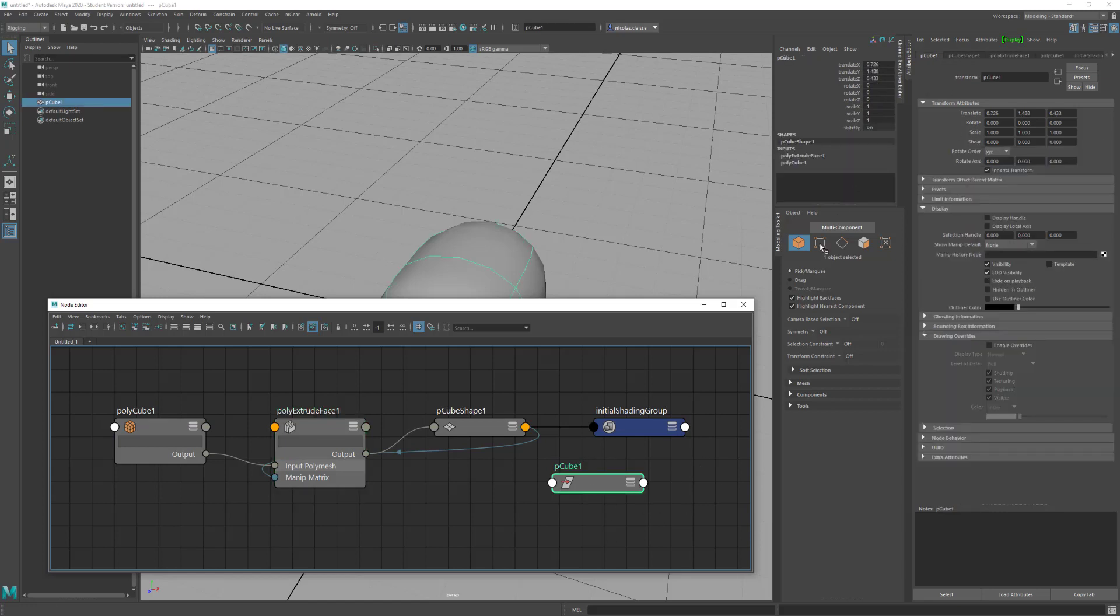
click(743, 305)
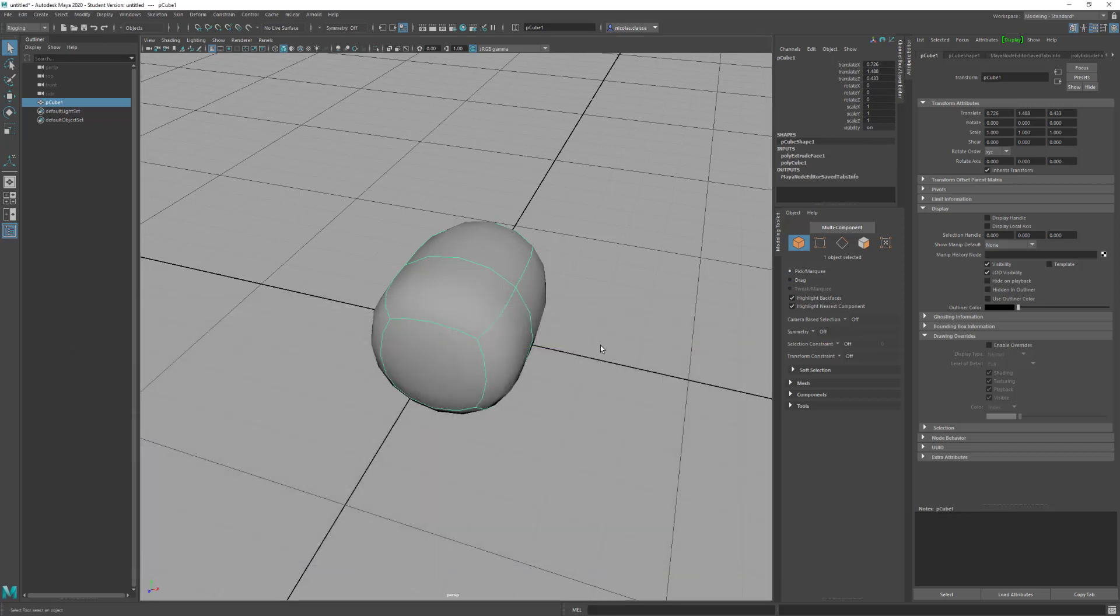
Create an empty group in the scene
click(41, 14)
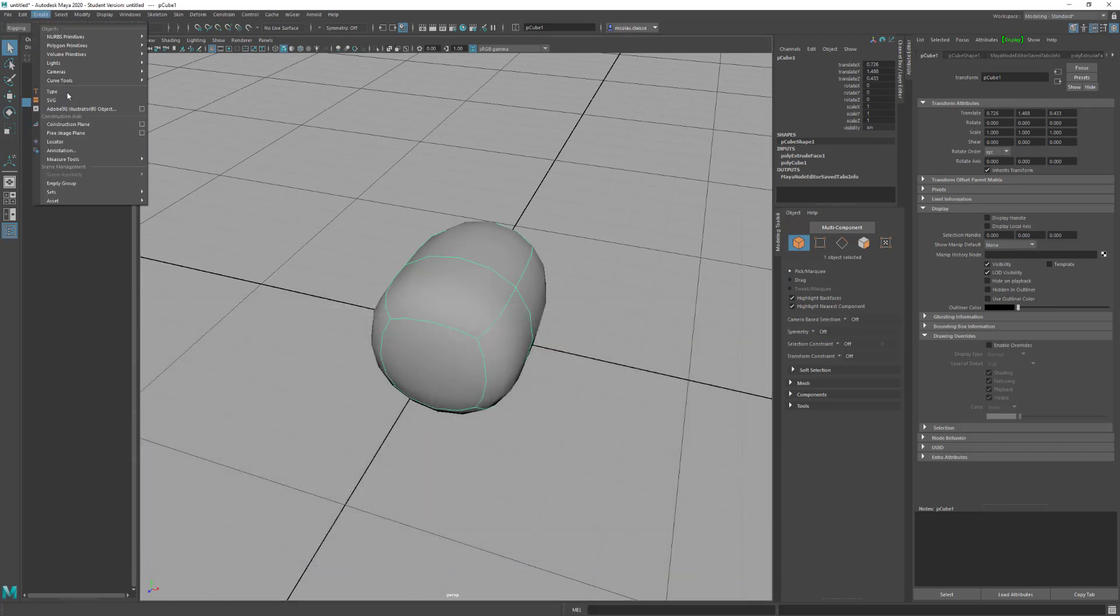
click(93, 183)
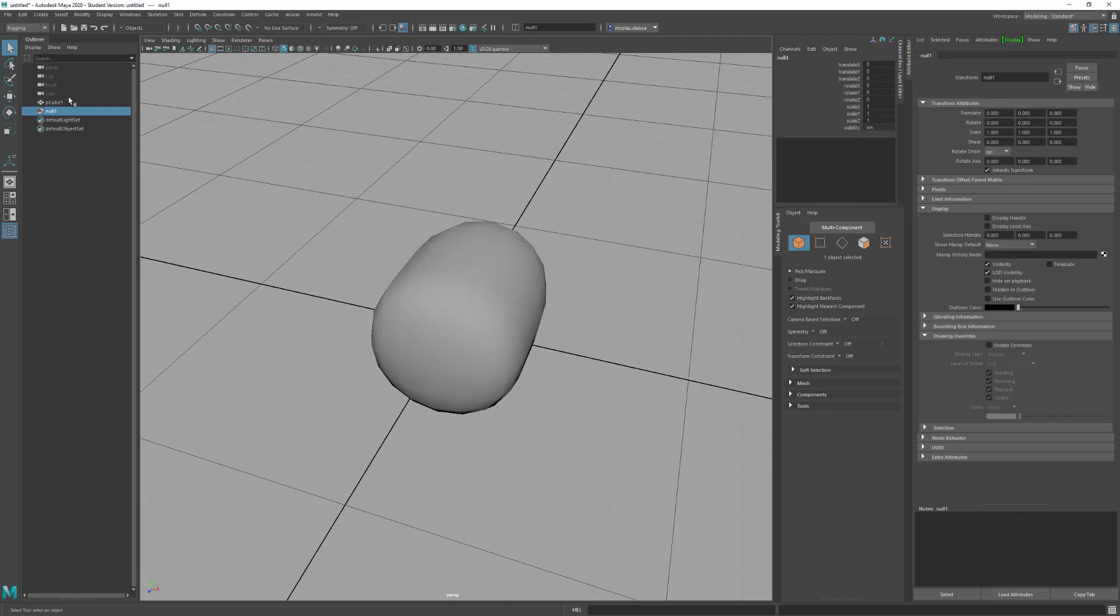
middle_drag(70, 101, 69, 106)
Select pCube1 and examine the attributes of its transform, shape, extrude and polyCube1 nodes
click(68, 104)
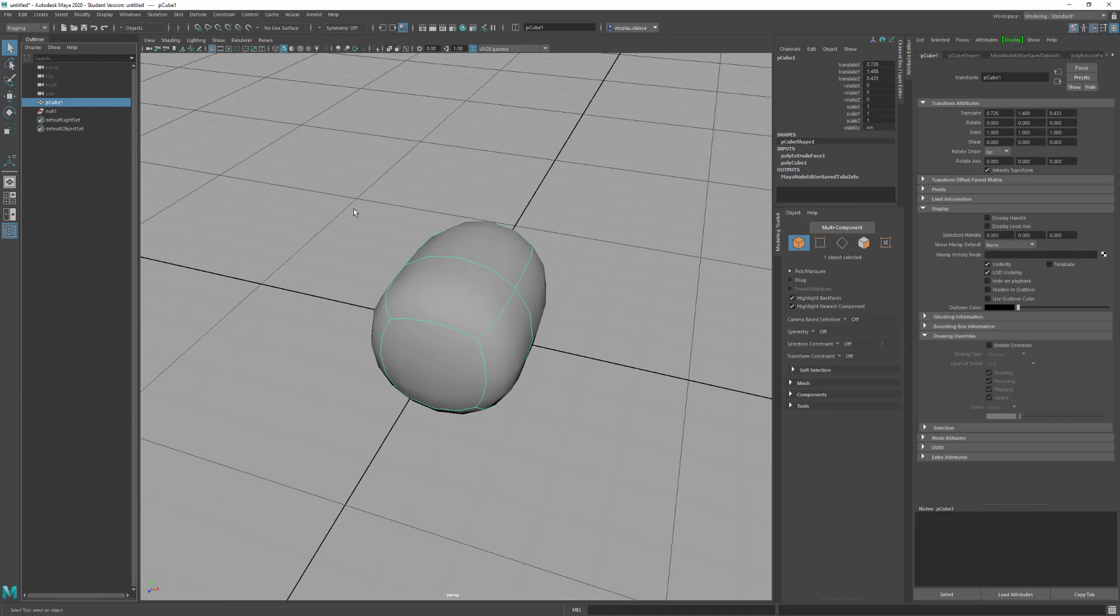
click(969, 57)
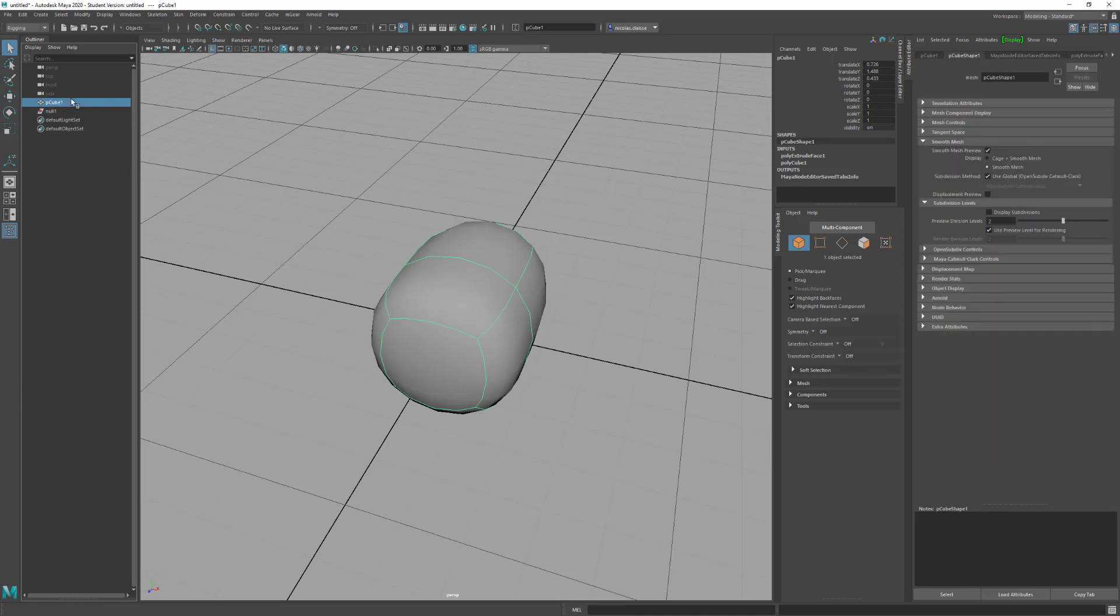
click(1081, 56)
click(1112, 55)
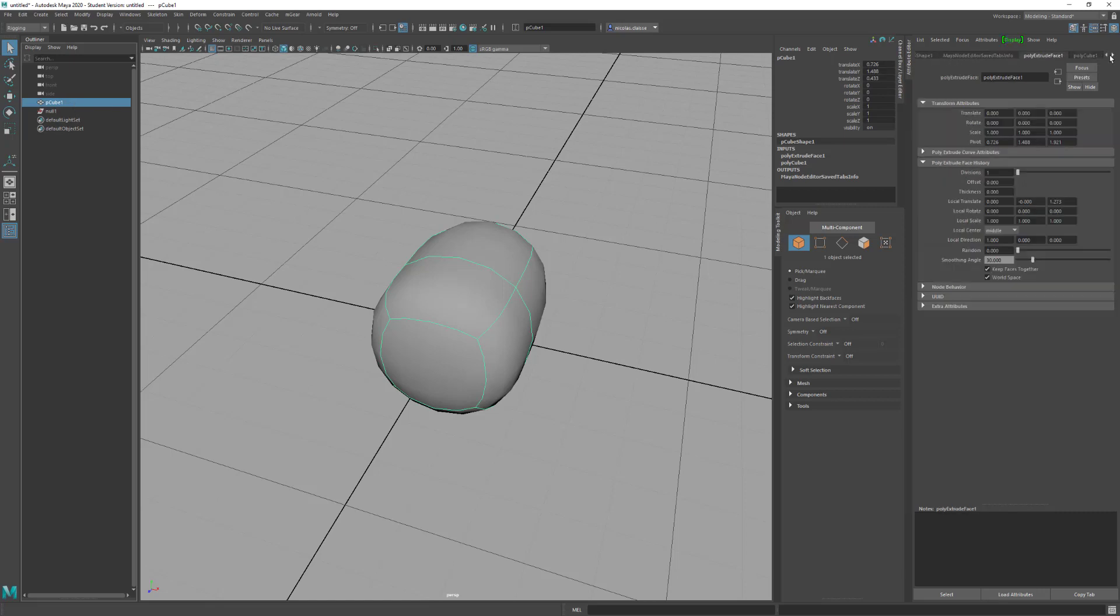
click(1086, 56)
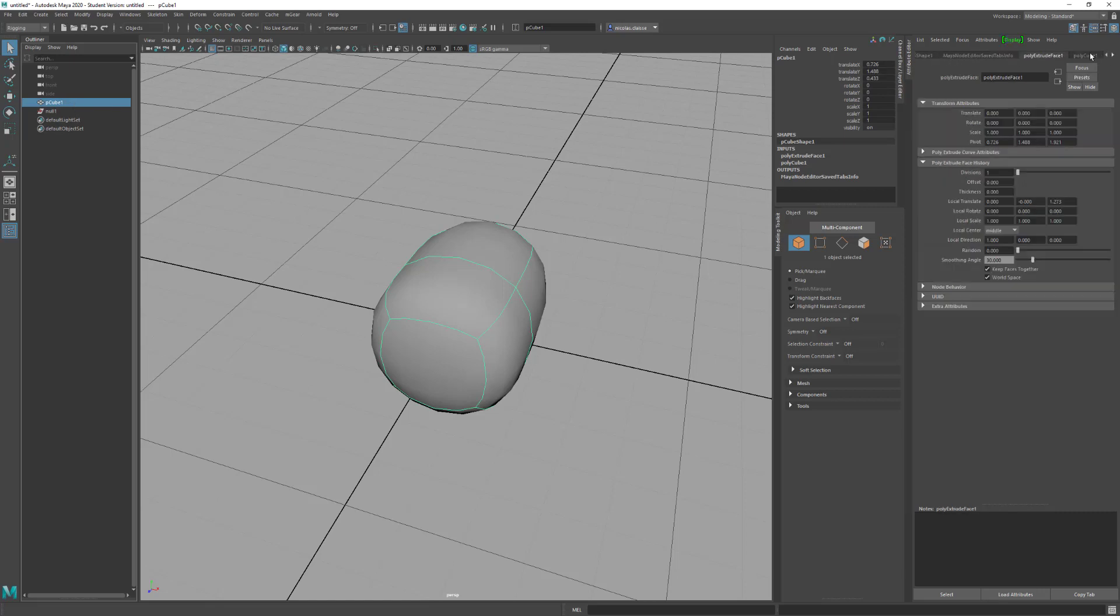
click(984, 56)
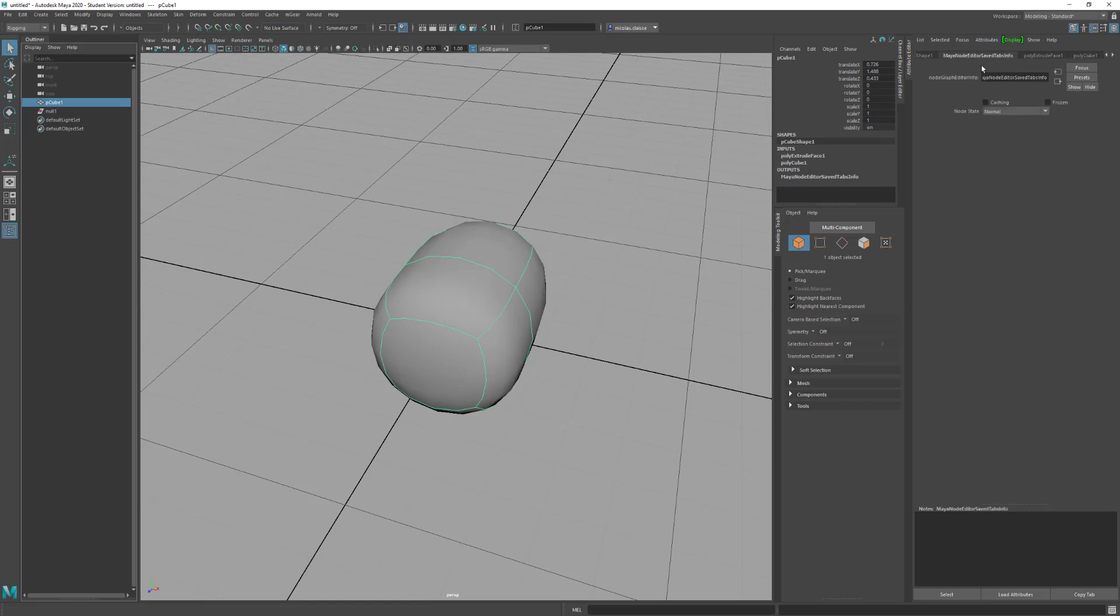
click(1078, 56)
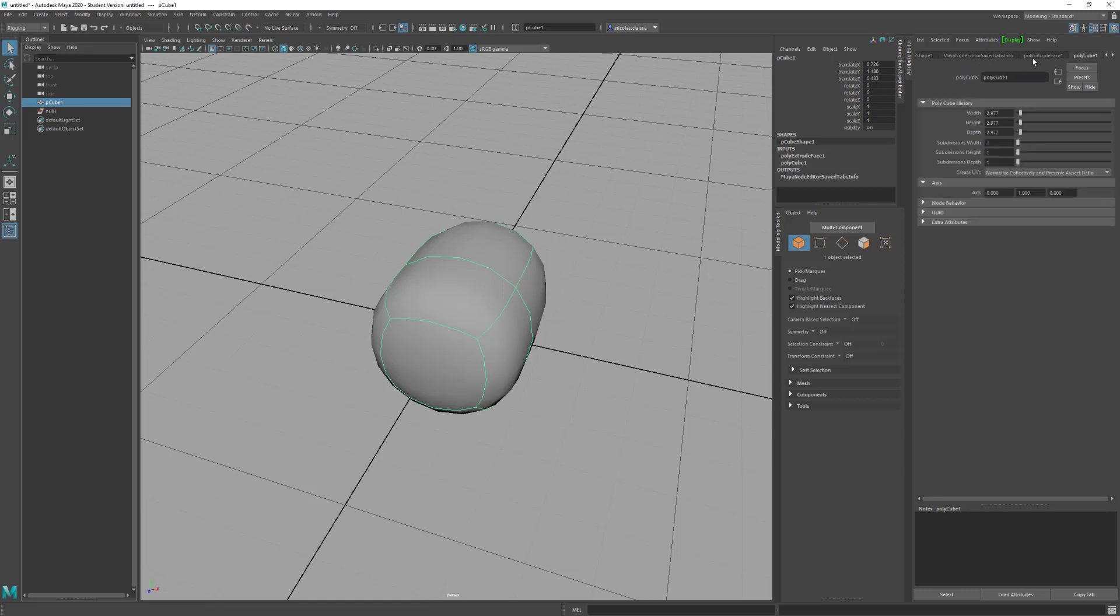
click(1031, 55)
click(926, 56)
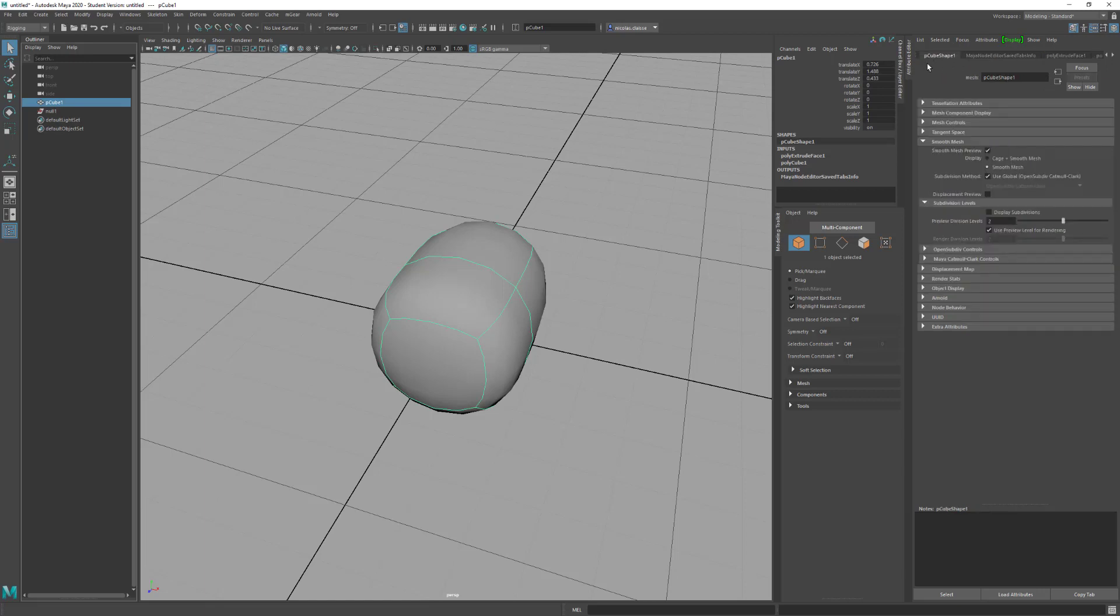
click(1014, 56)
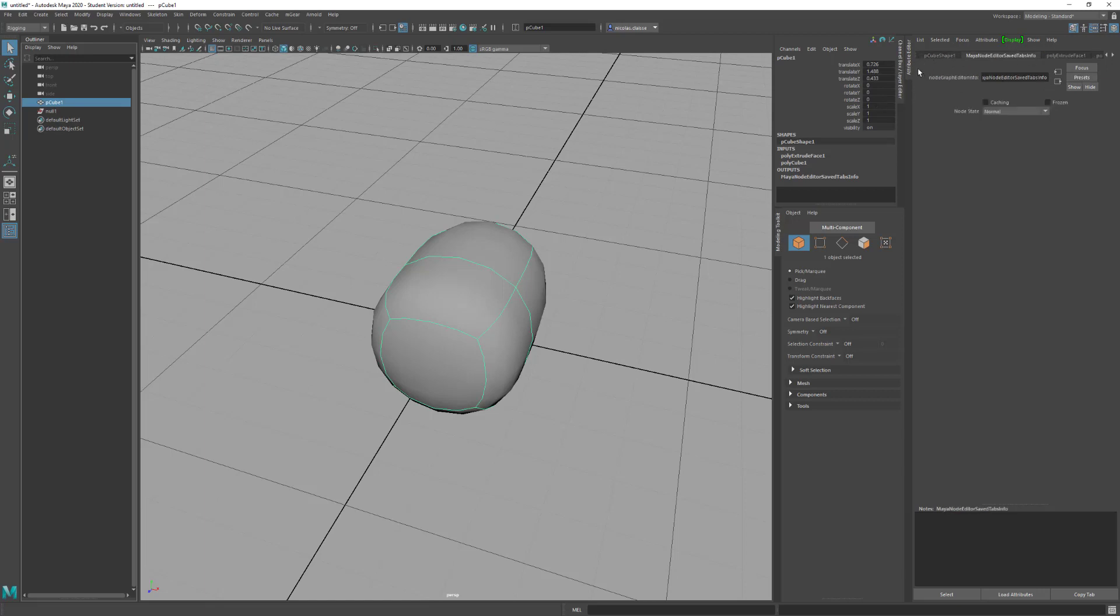
click(935, 56)
click(928, 56)
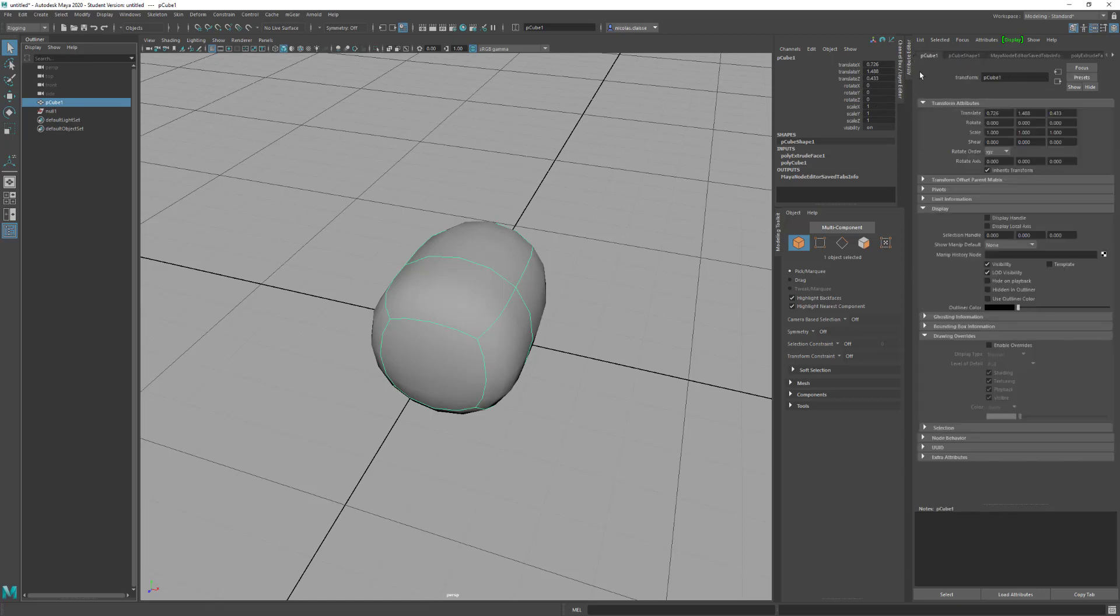
Delete the smoothed cube and the empty group null1 from the scene
drag(589, 158, 362, 406)
key(Delete)
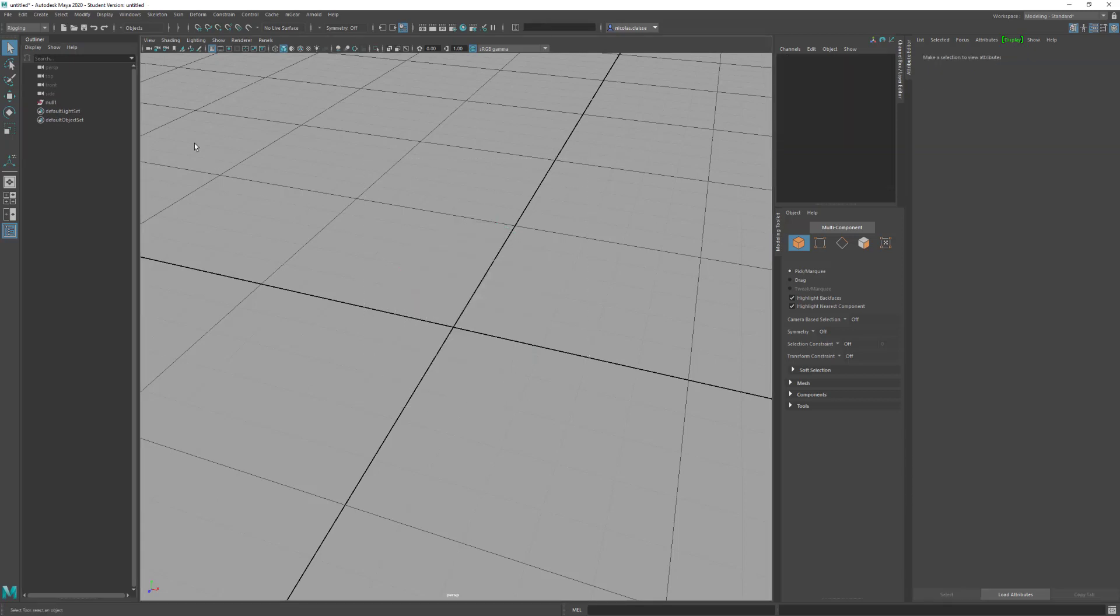
click(52, 102)
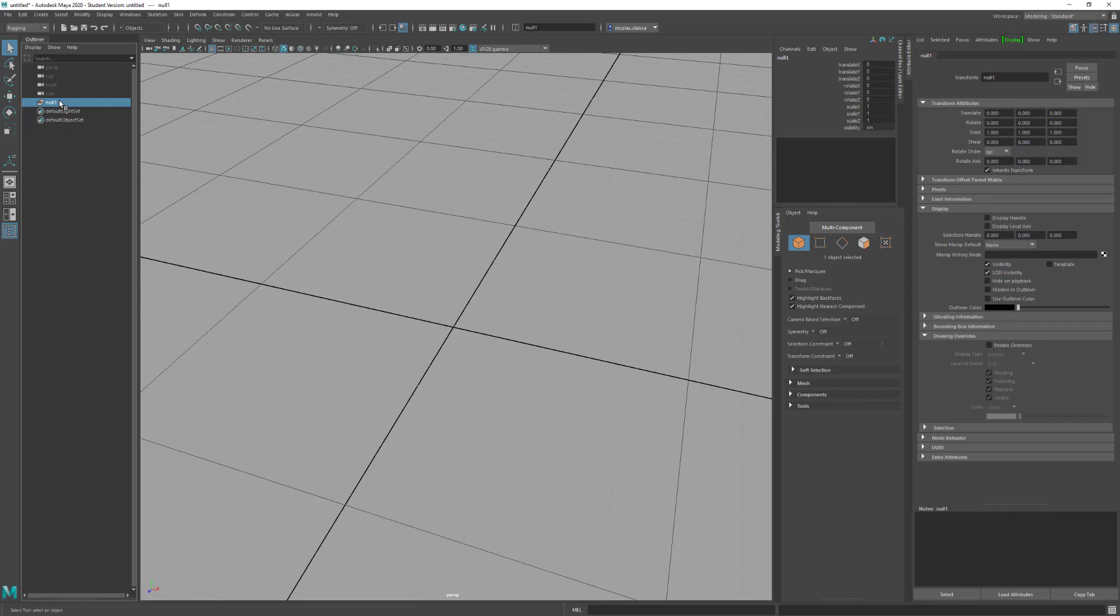
key(Delete)
Draw a polygon cube about 2.76 units in size near the grid centre, and show its transform attributes with the Move tool active
shift+right_drag(451, 363, 452, 388)
drag(450, 327, 492, 397)
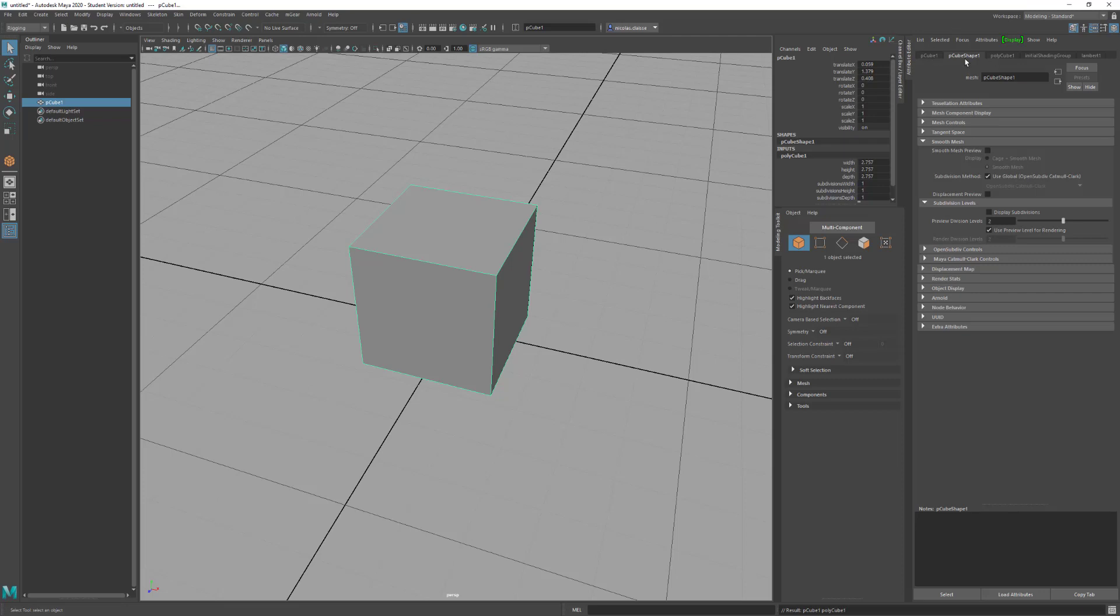
click(928, 56)
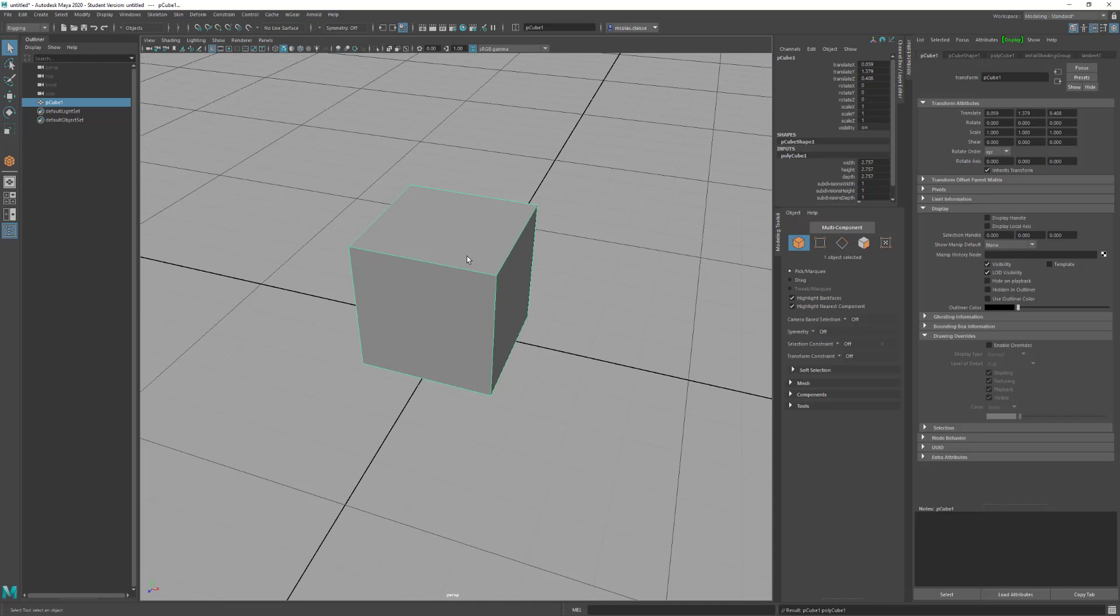
key(w)
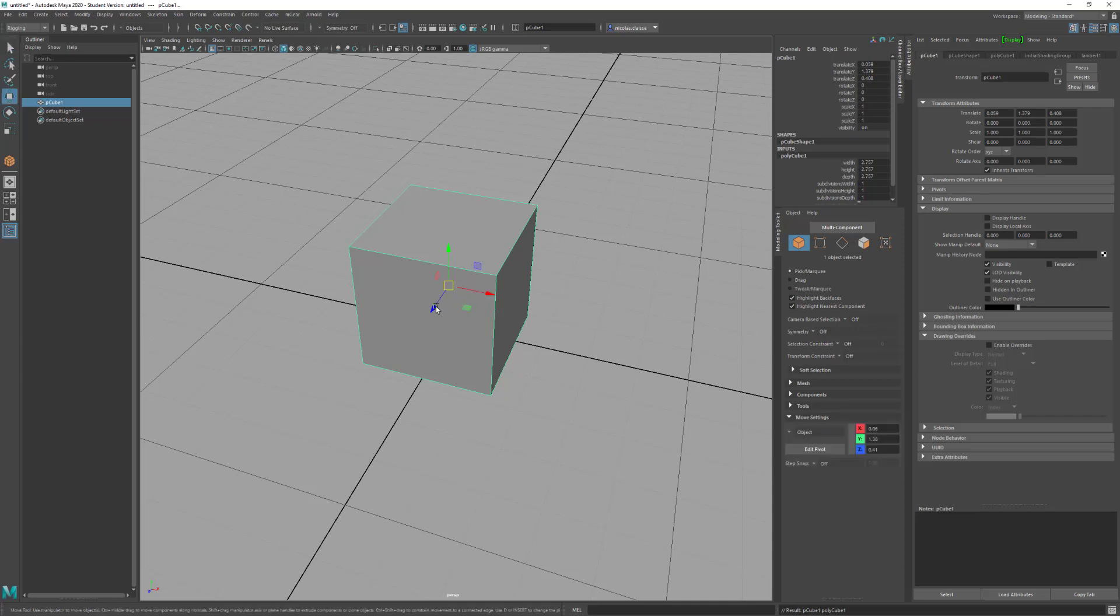